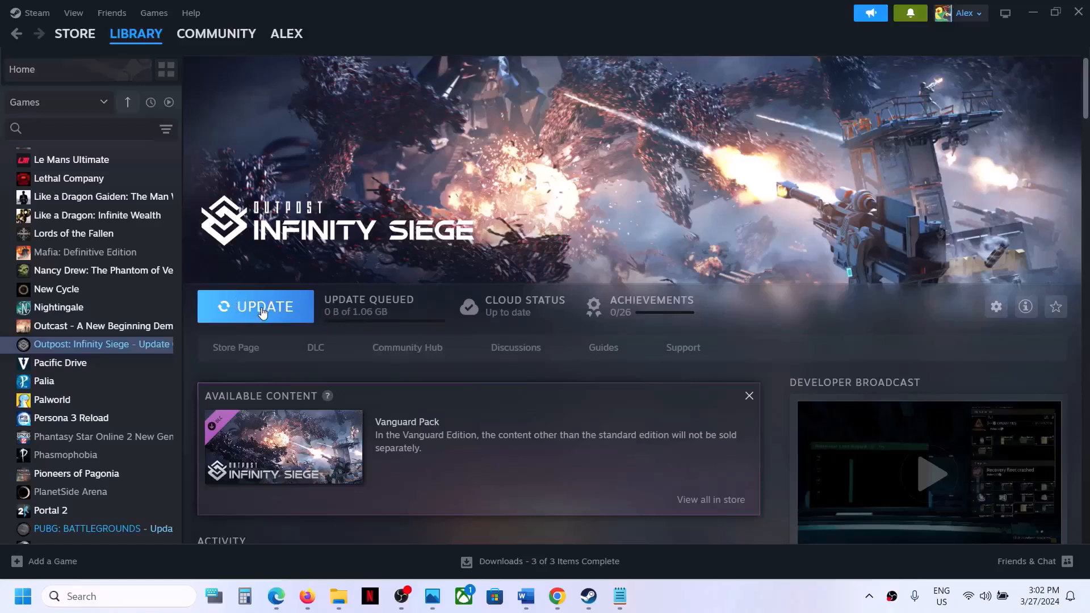
Start the queued update for Outpost: Infinity Siege in the Steam library
click(271, 310)
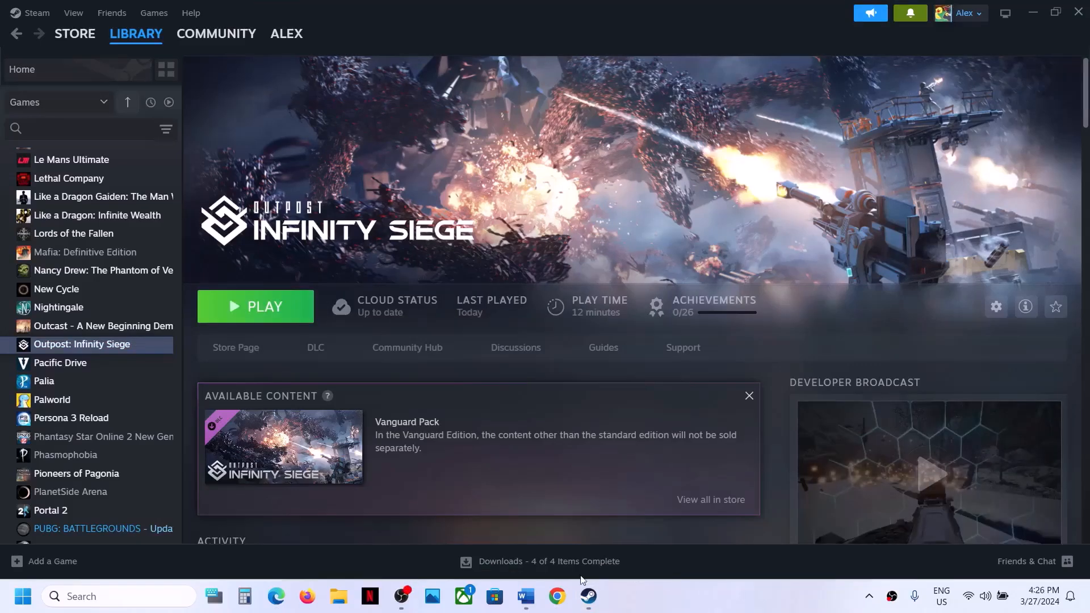
Switch to the Outpost Infinity Siege notes in Word and highlight the Step 2 instruction to restart Steam
click(526, 597)
scroll(380, 232, up, 2)
drag(189, 339, 325, 338)
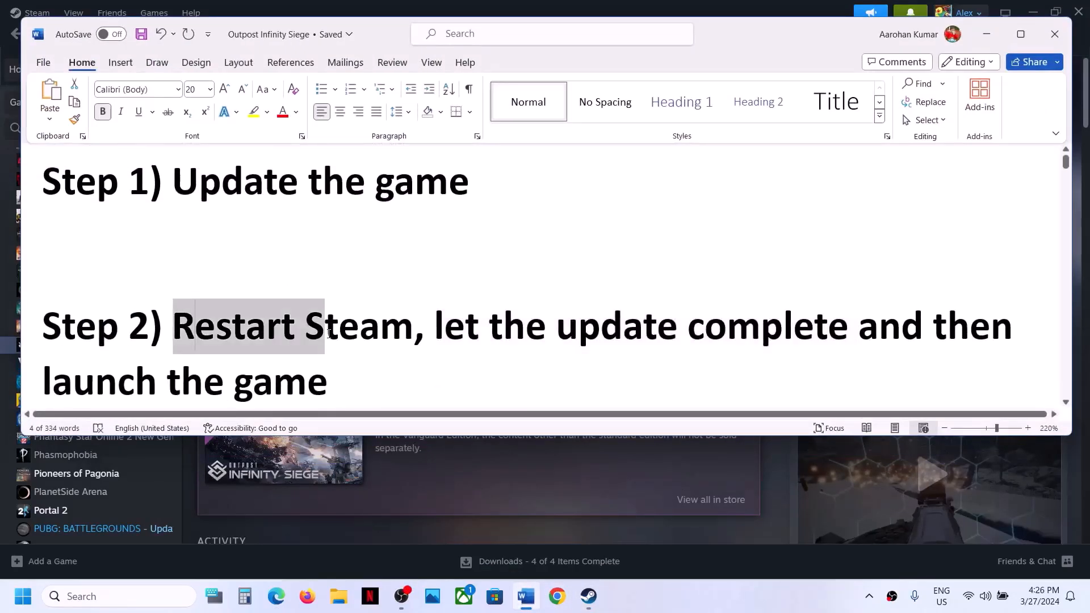
Switch to Steam and view the client's exit option without exiting
click(306, 566)
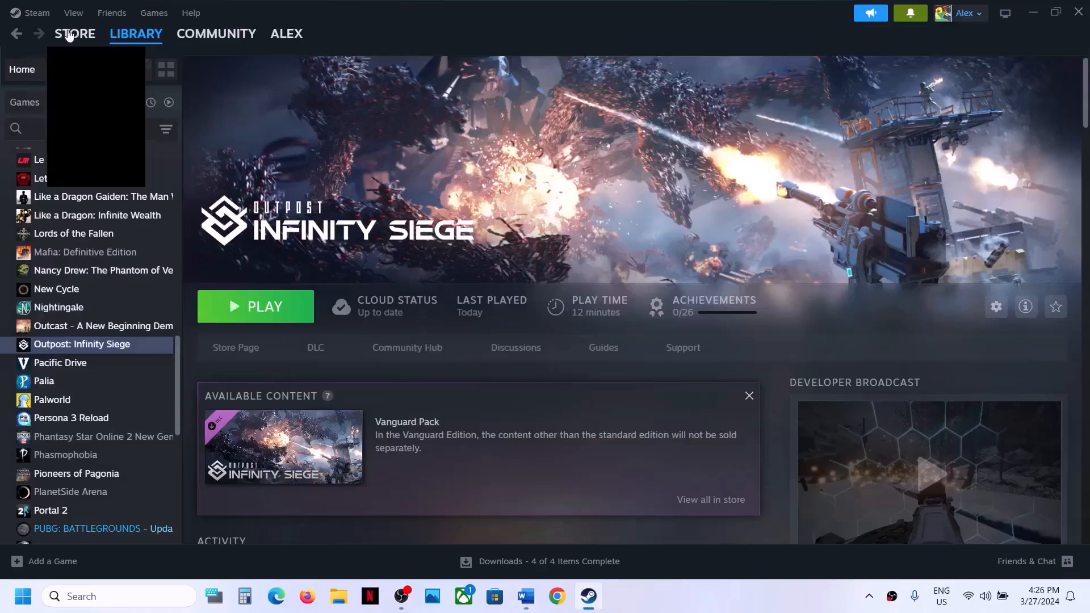
click(35, 12)
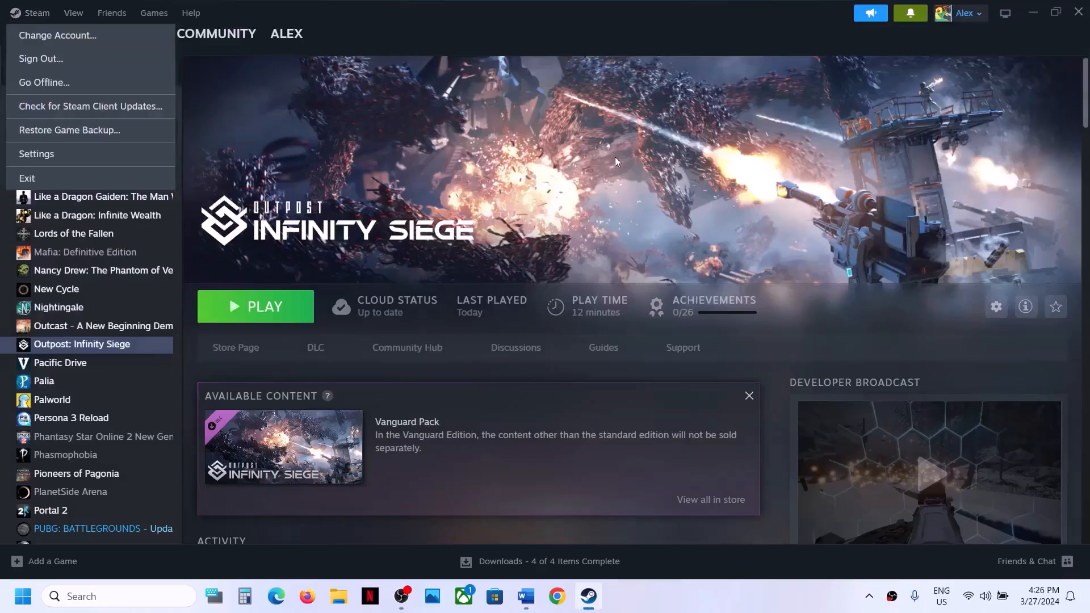
click(587, 169)
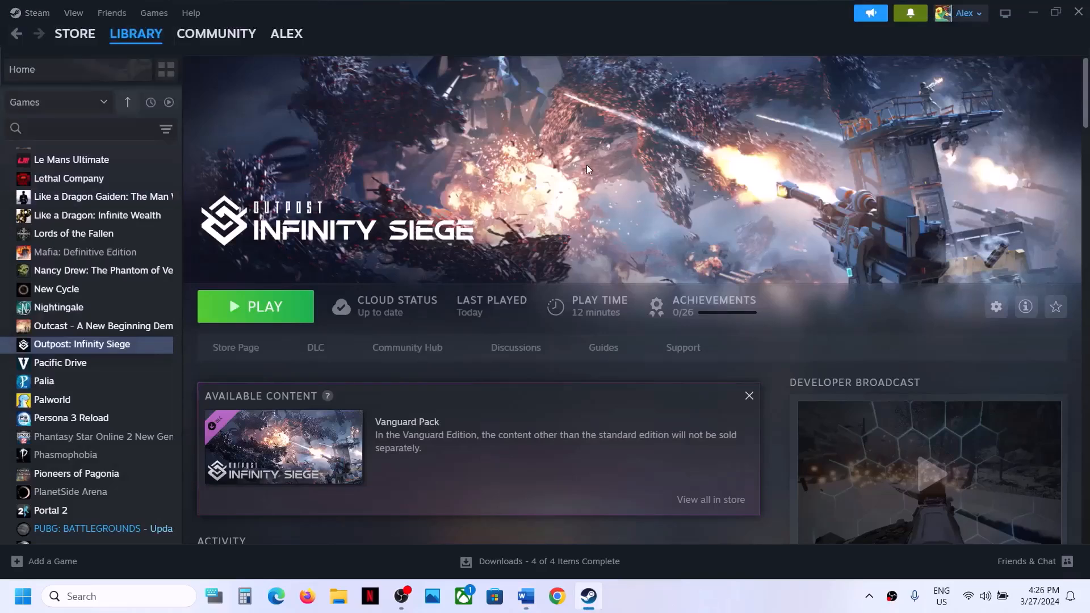
Return to the Word notes and highlight the rest of Step 2 and the Step 3 instruction to restart the PC
click(526, 597)
drag(473, 333, 274, 384)
scroll(277, 384, down, 2)
scroll(277, 384, down, 2)
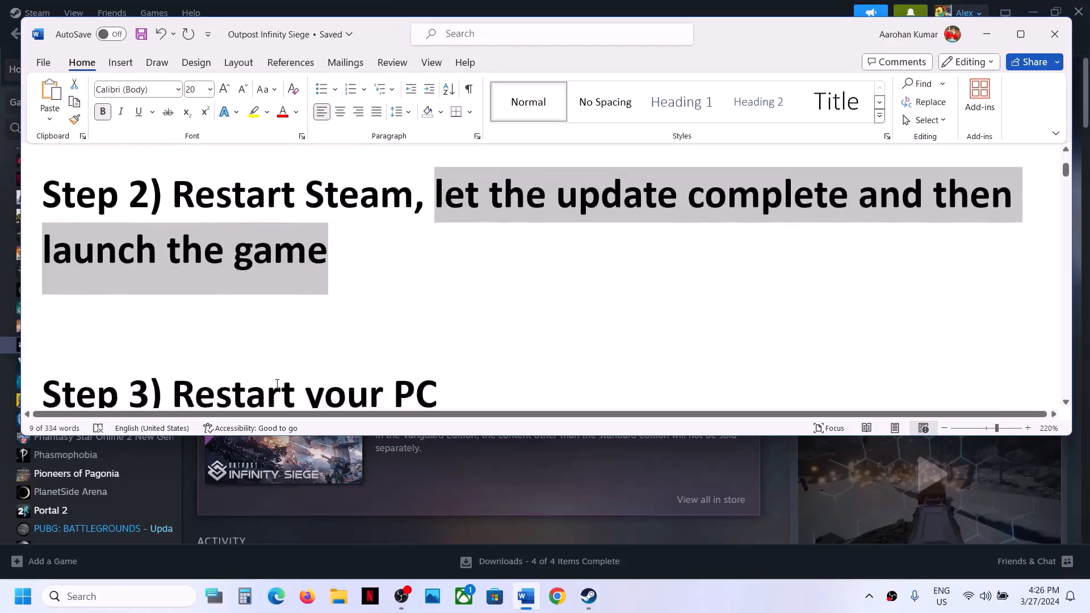
drag(173, 341, 528, 325)
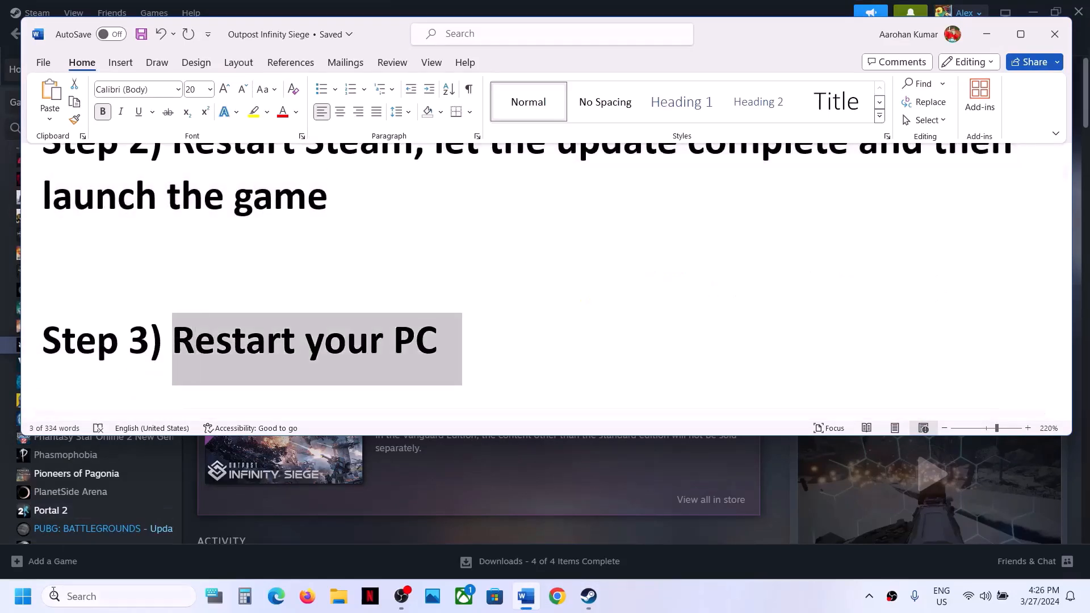
View the Windows power options with the Restart choice, dismiss them without restarting, and return to Steam
click(24, 605)
click(426, 547)
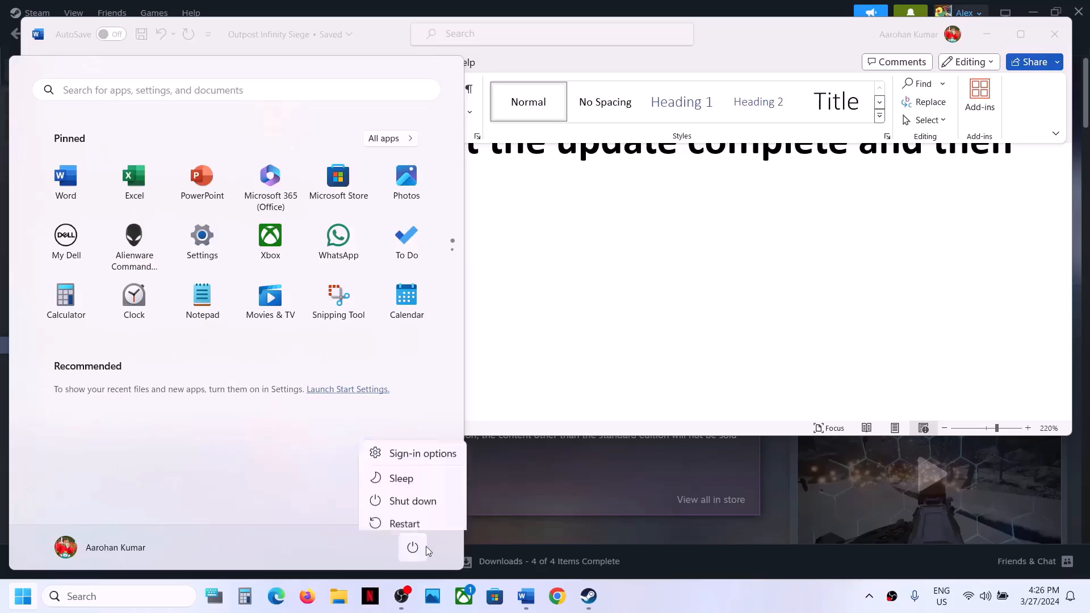
click(605, 533)
click(605, 533)
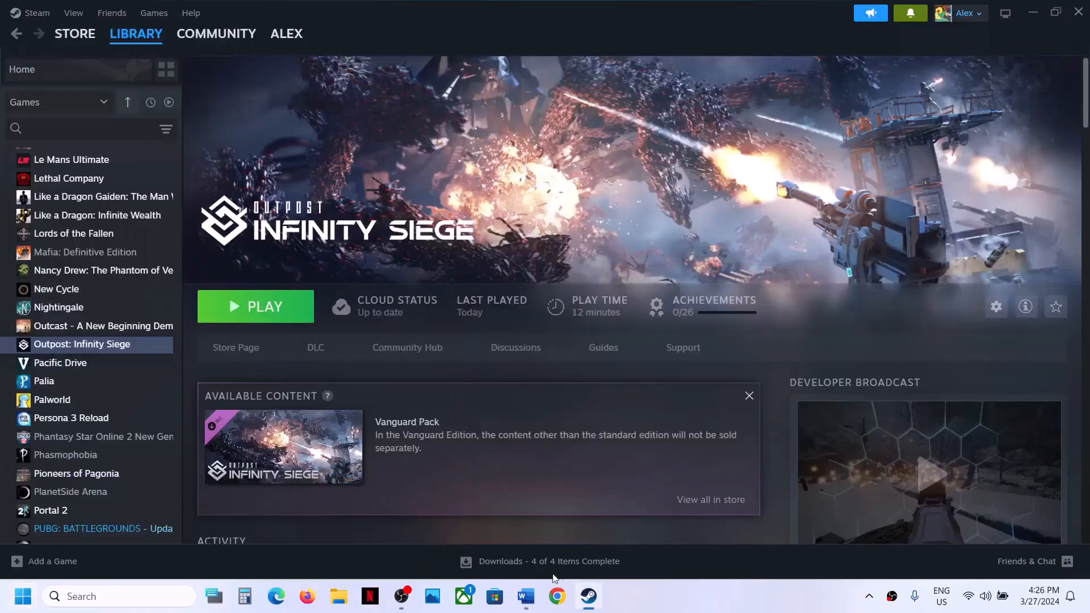
In the Word notes, highlight the Step 4 instruction to run the game as an administrator from the installation folder
click(526, 596)
scroll(502, 359, down, 3)
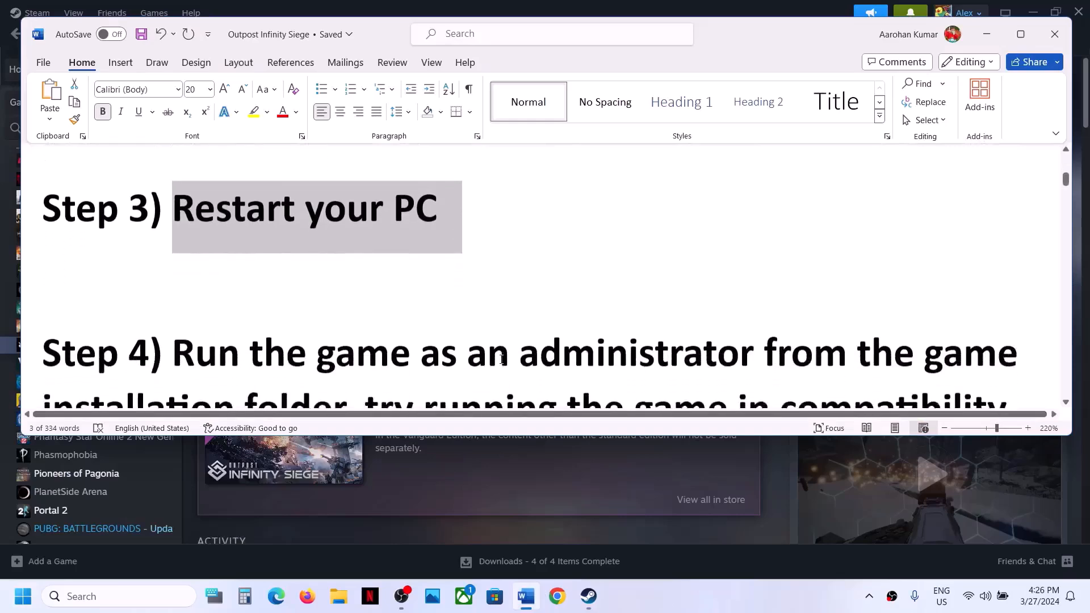
scroll(501, 359, down, 3)
drag(174, 258, 287, 324)
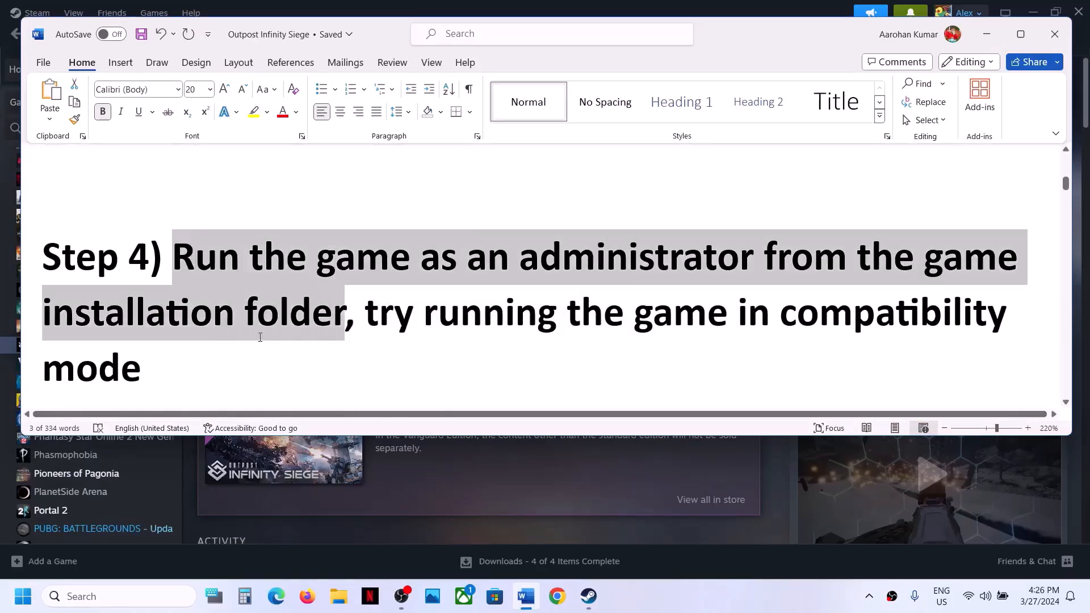
Minimize the notes and browse the local installation files of Outpost: Infinity Siege from the Steam library
click(990, 34)
right_click(120, 345)
mouse_move(158, 439)
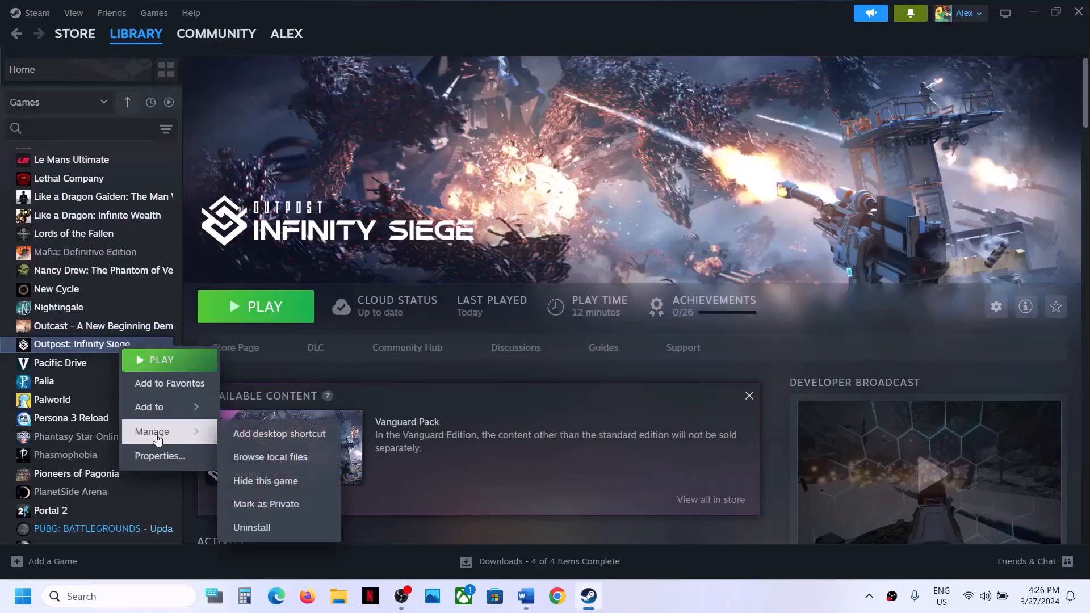
click(279, 457)
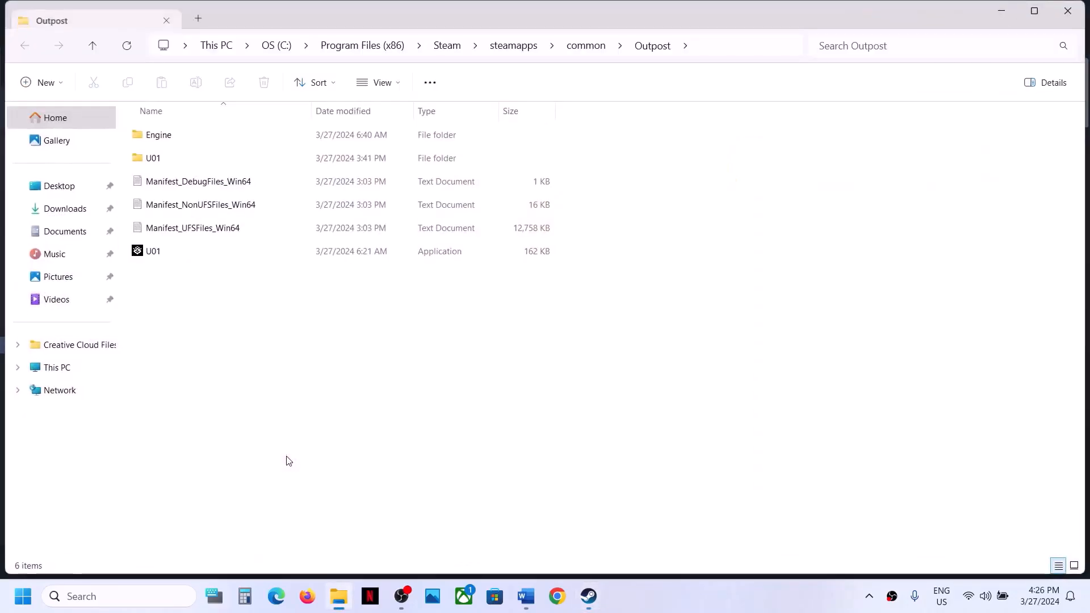
Set the U01 application's compatibility properties to run the program as an administrator and apply the change
click(172, 255)
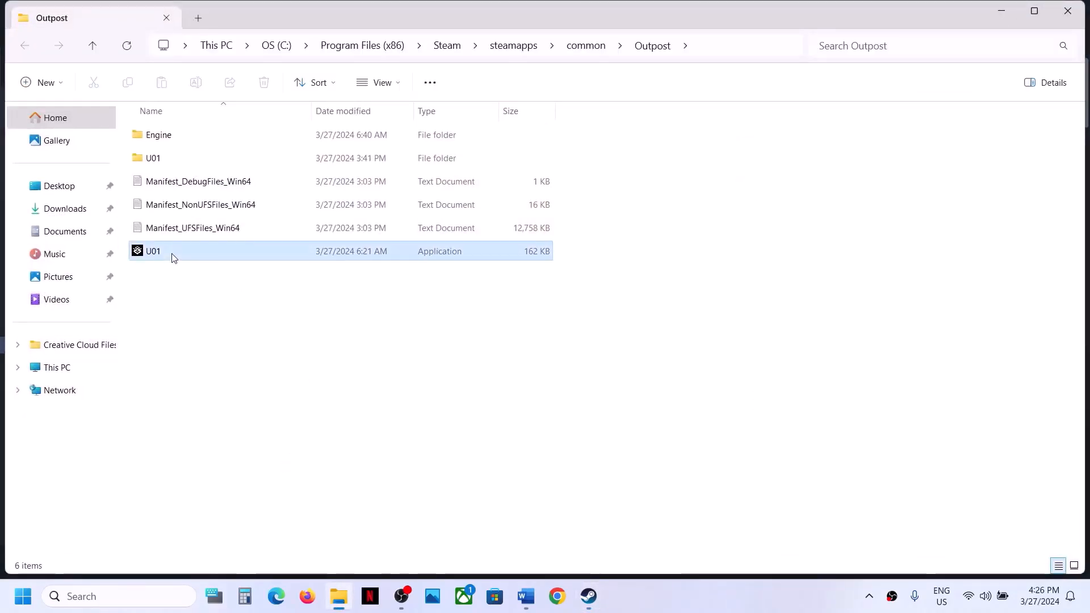
right_click(173, 257)
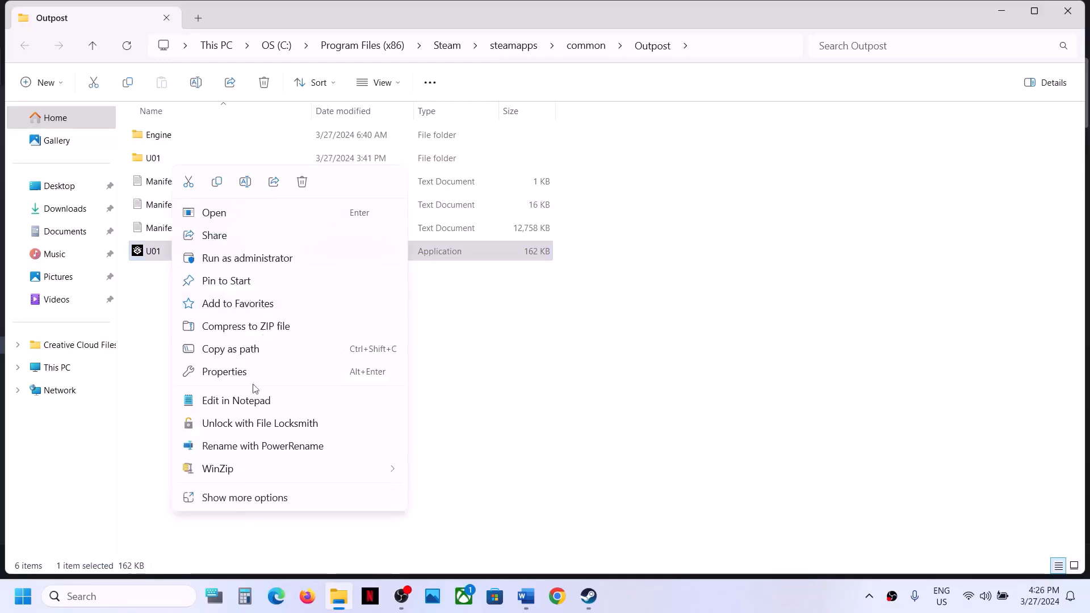
click(240, 378)
click(250, 224)
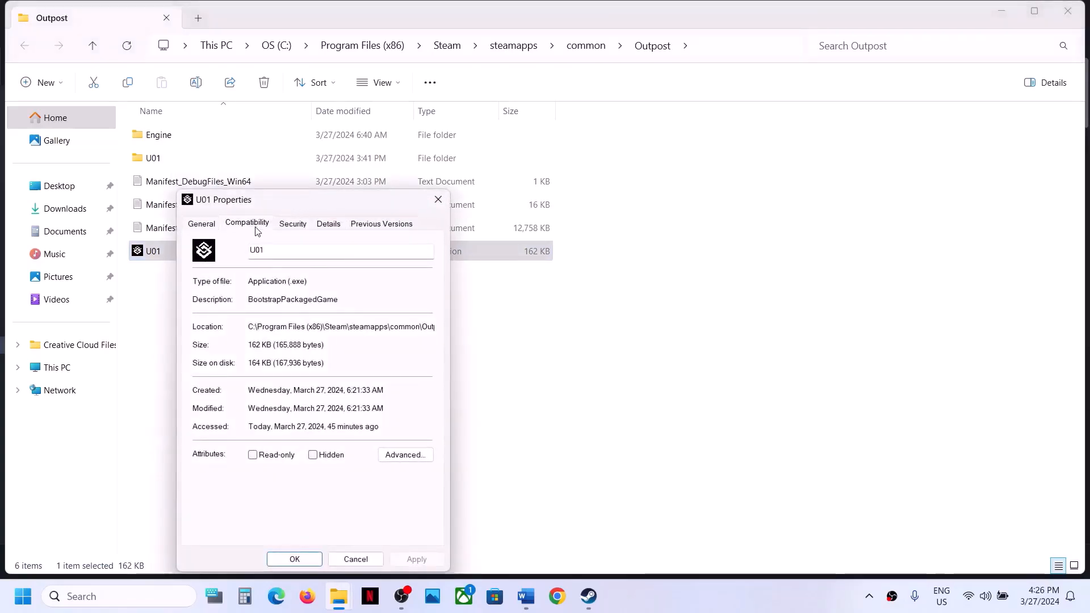
drag(298, 204, 322, 122)
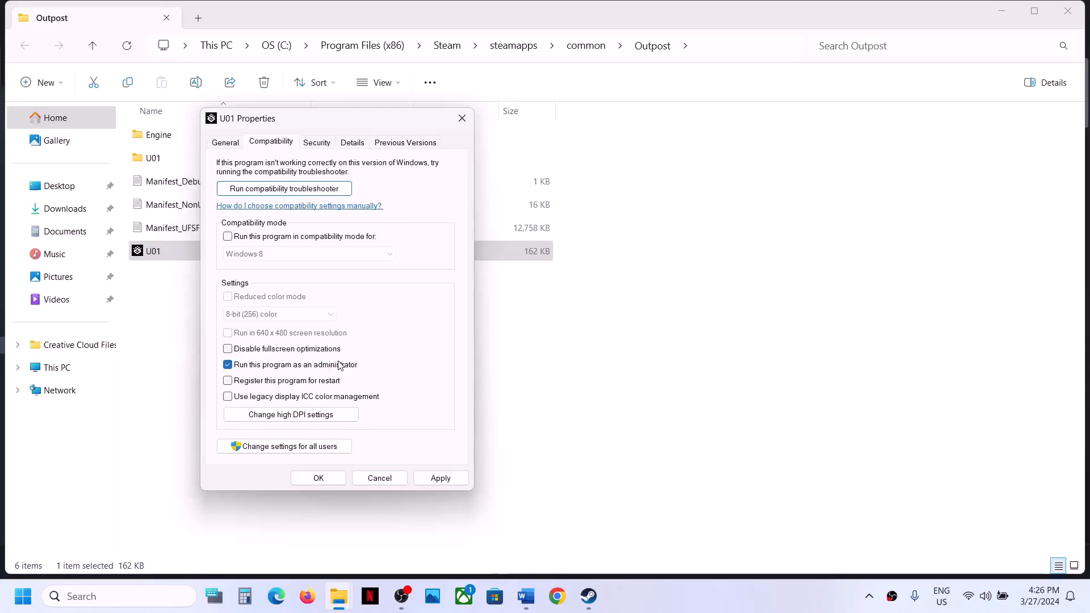
click(441, 479)
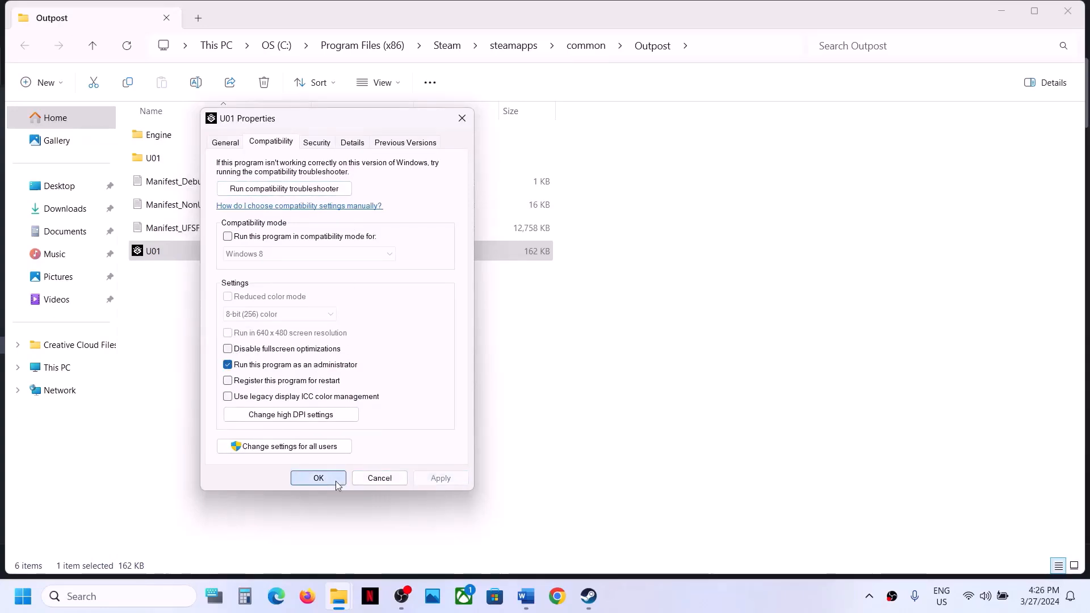
click(336, 480)
Enable compatibility mode for Windows 8 in the U01 application's properties and apply it
right_click(228, 254)
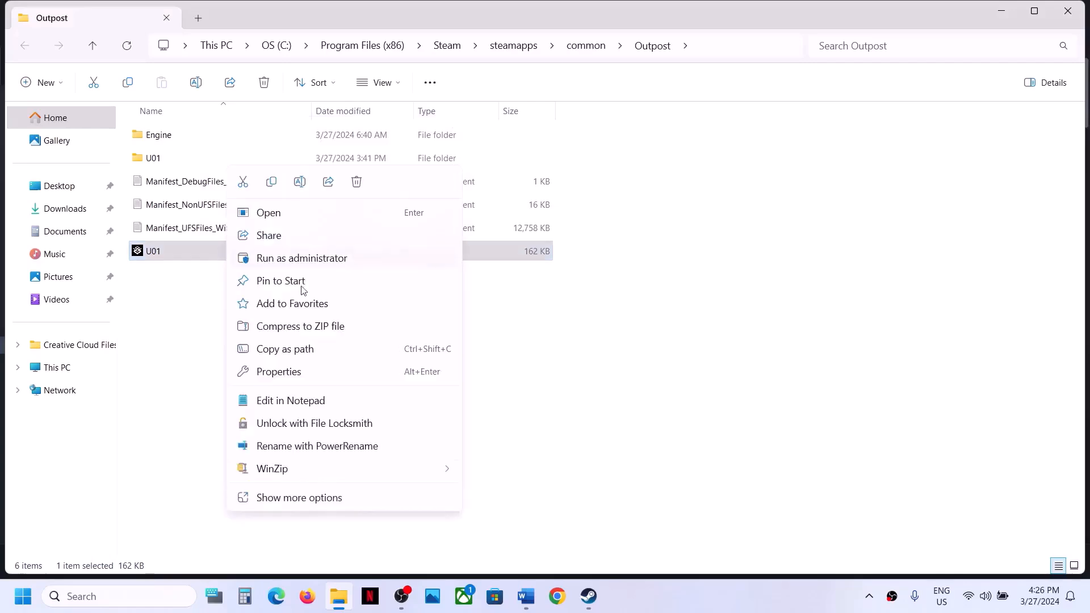
click(291, 370)
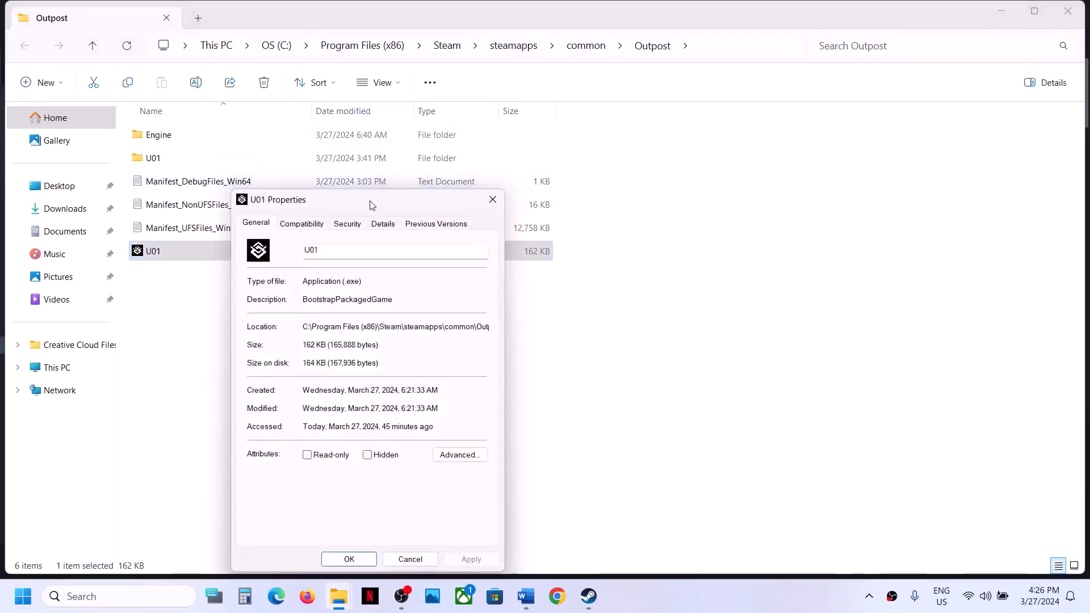
drag(372, 198, 369, 72)
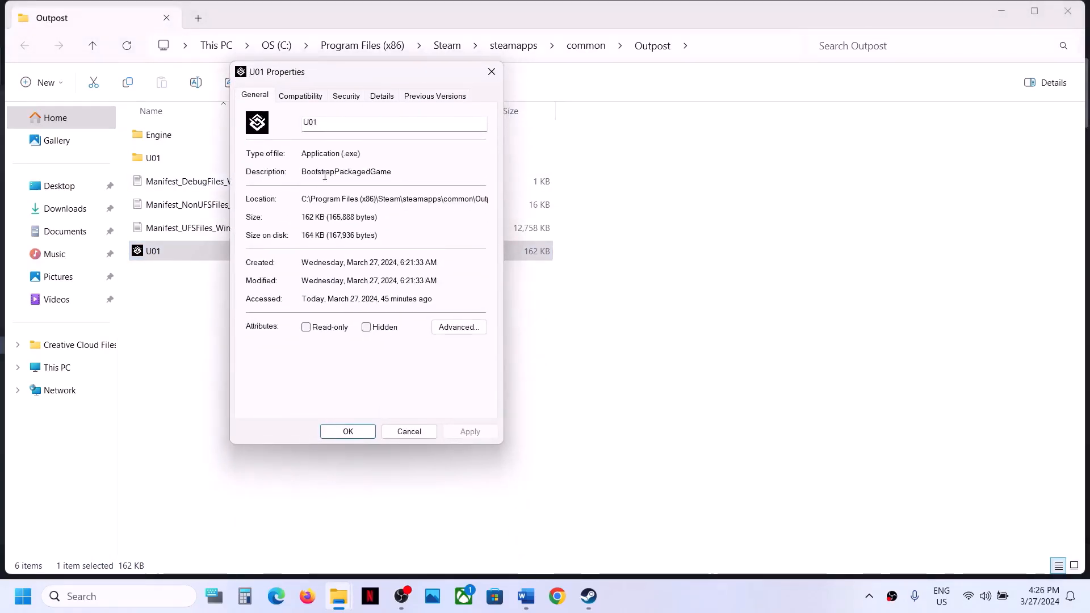
click(310, 97)
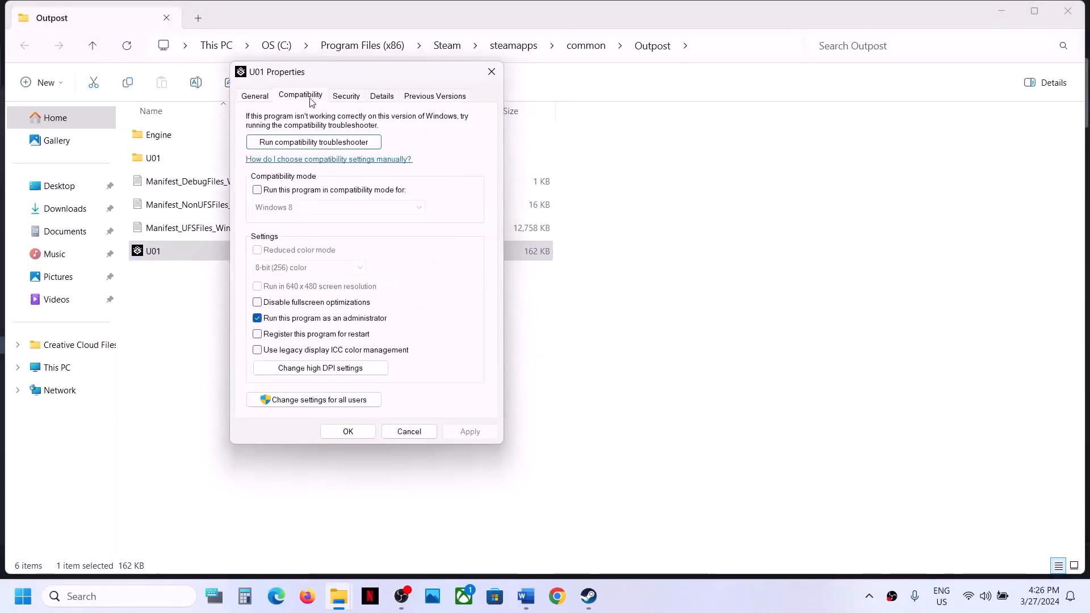
click(258, 191)
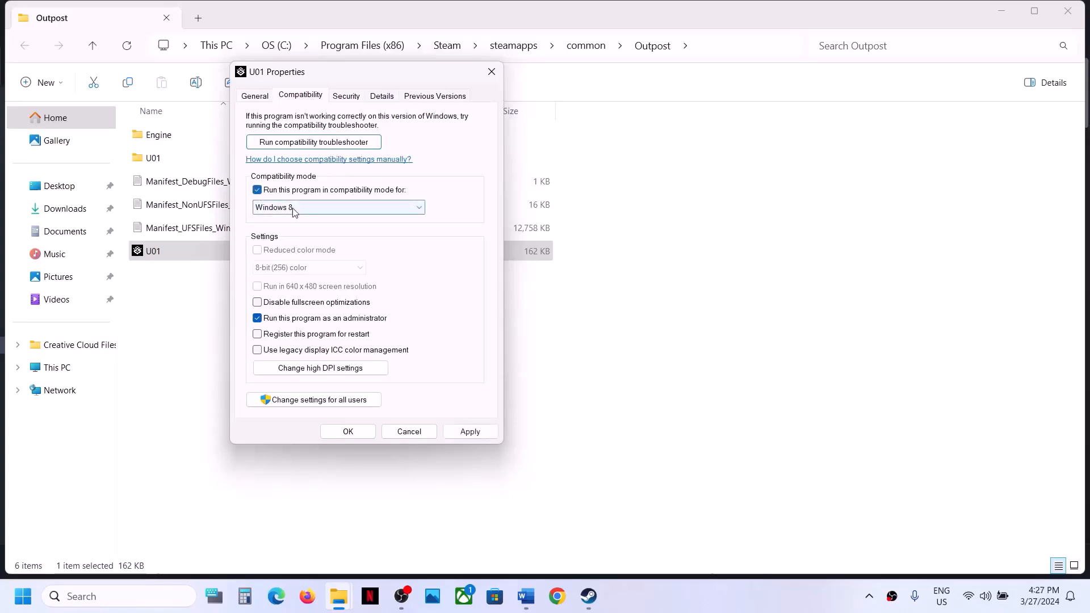
click(467, 432)
click(348, 432)
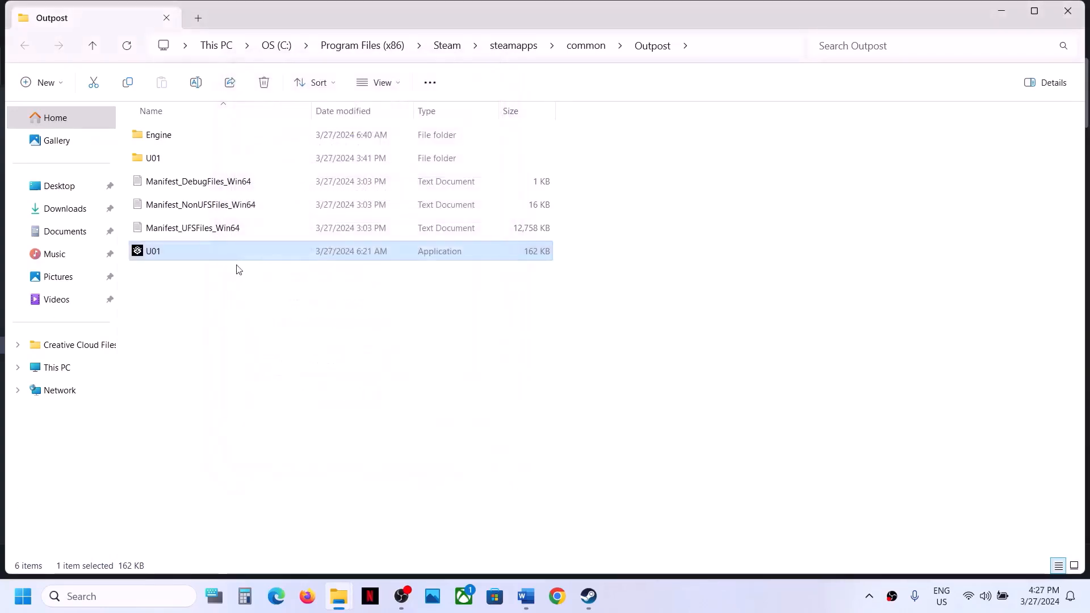
Change the U01 application's compatibility mode to Windows 7 and apply it
right_click(235, 251)
click(298, 373)
click(327, 225)
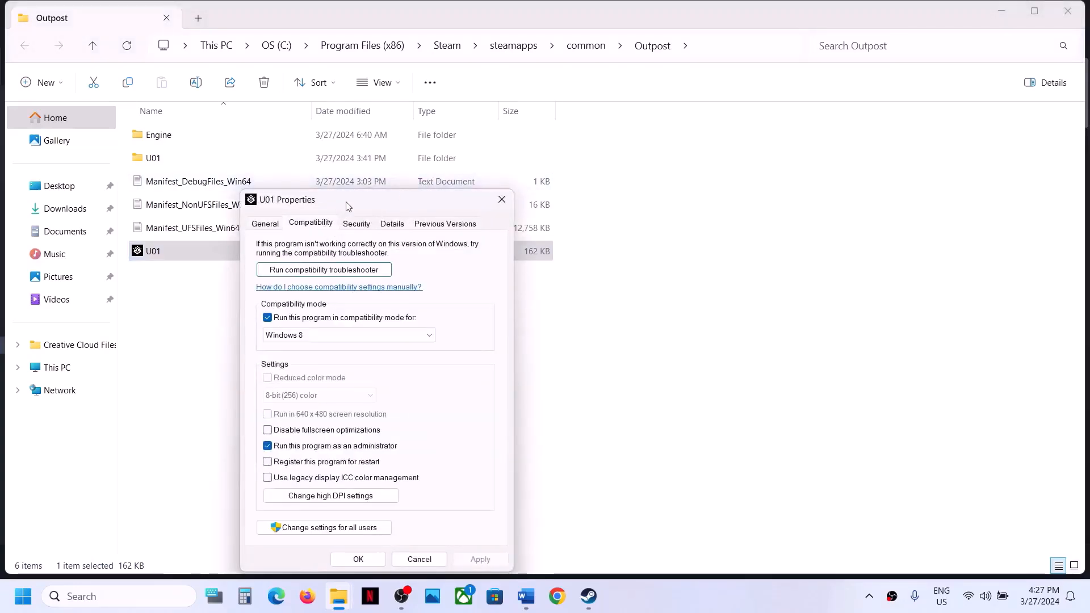
drag(348, 206, 348, 114)
click(293, 249)
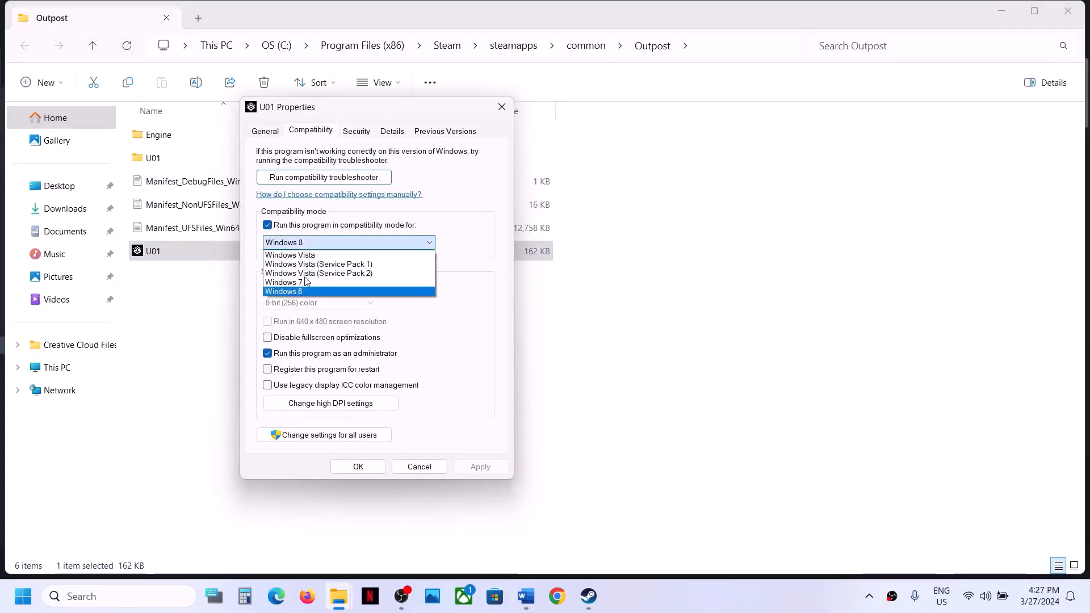
click(304, 281)
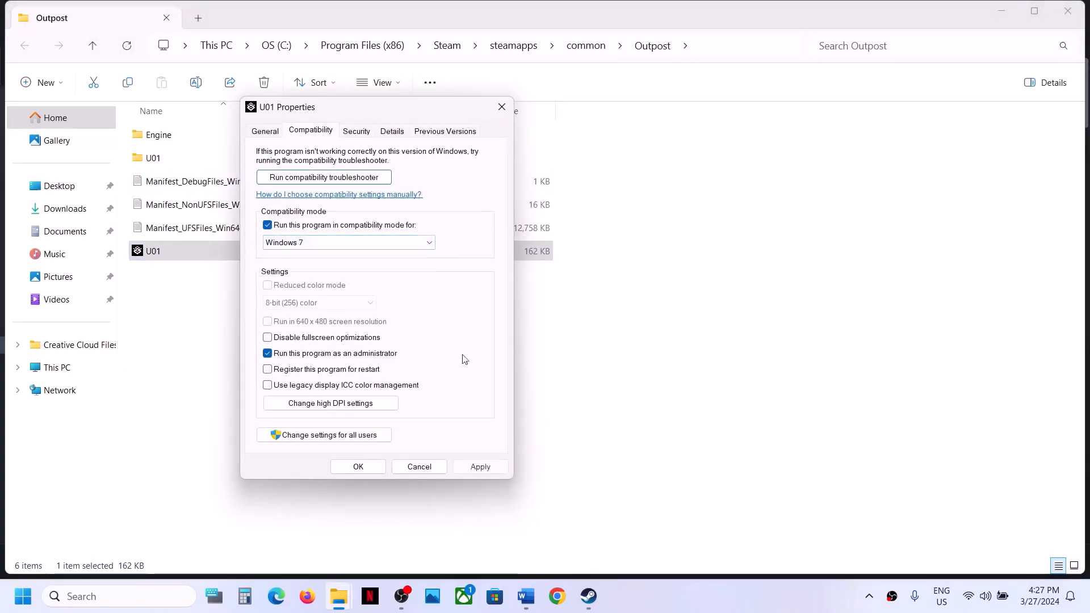
click(470, 471)
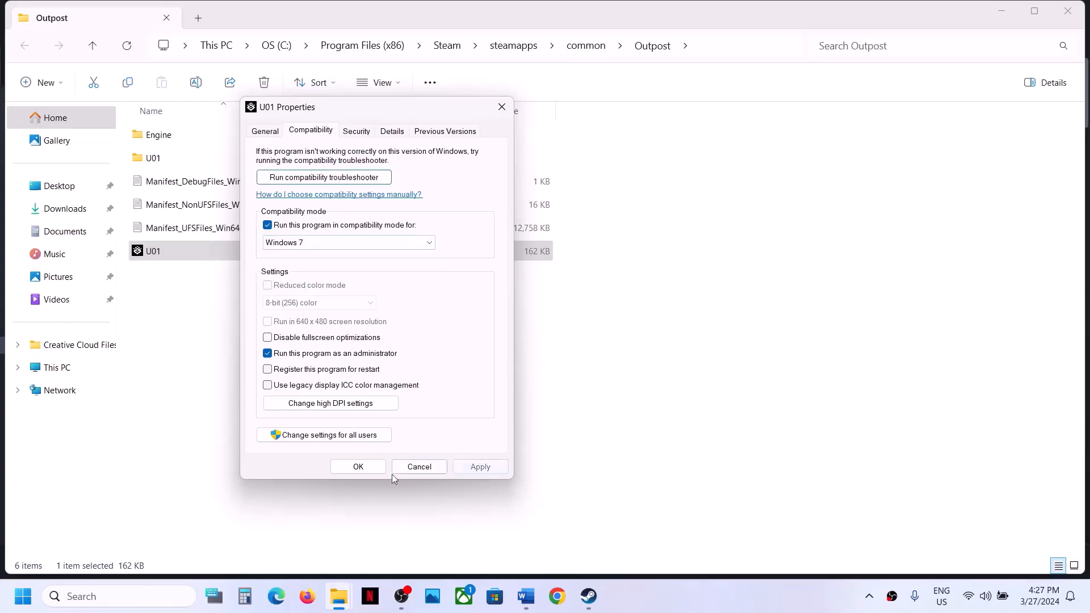
click(359, 468)
Disable fullscreen optimizations in the U01 application's compatibility properties and apply the change
right_click(199, 250)
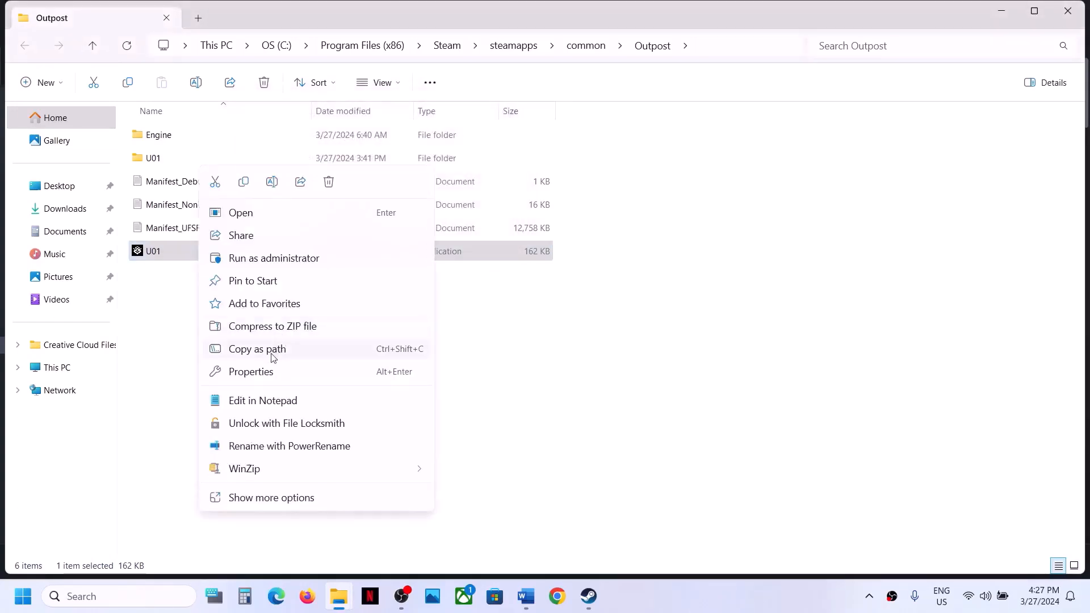
click(267, 370)
click(294, 223)
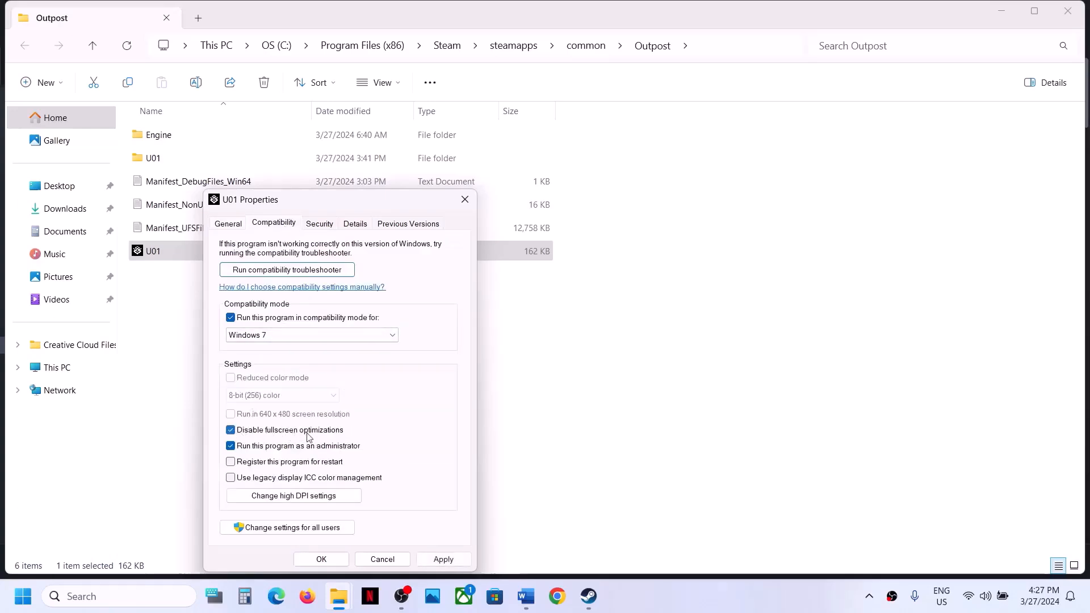
click(444, 560)
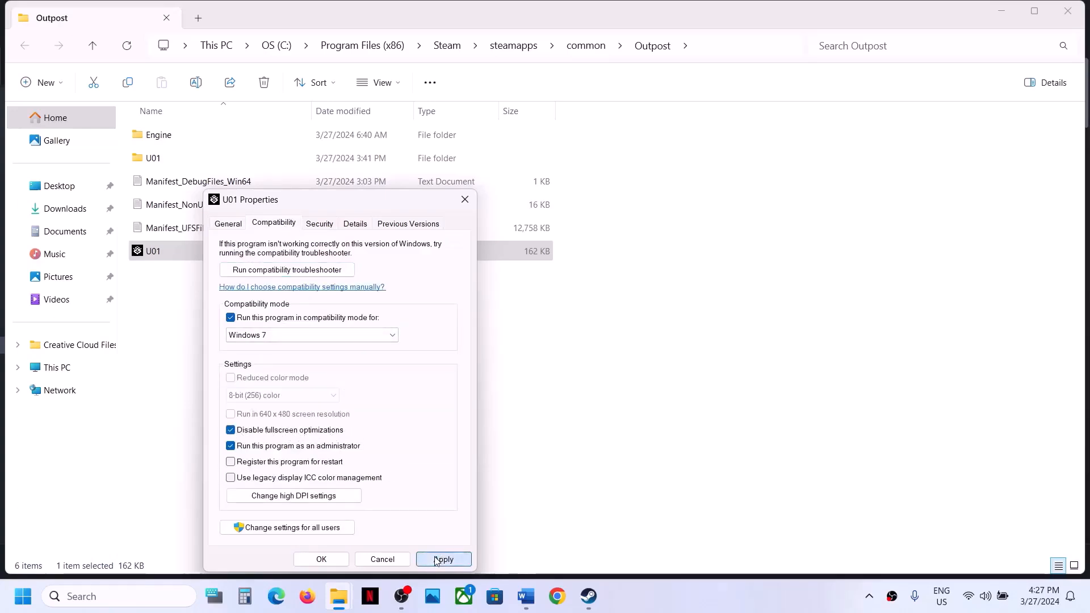
click(321, 560)
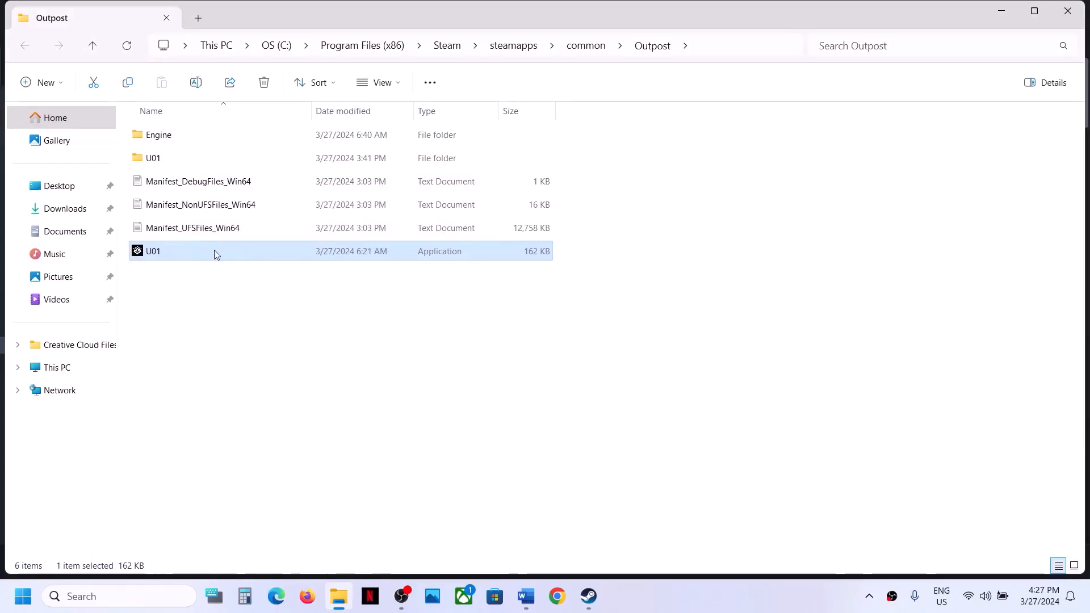
Open the Win64 folder under U01 > Binaries in the Outpost installation folder
click(159, 163)
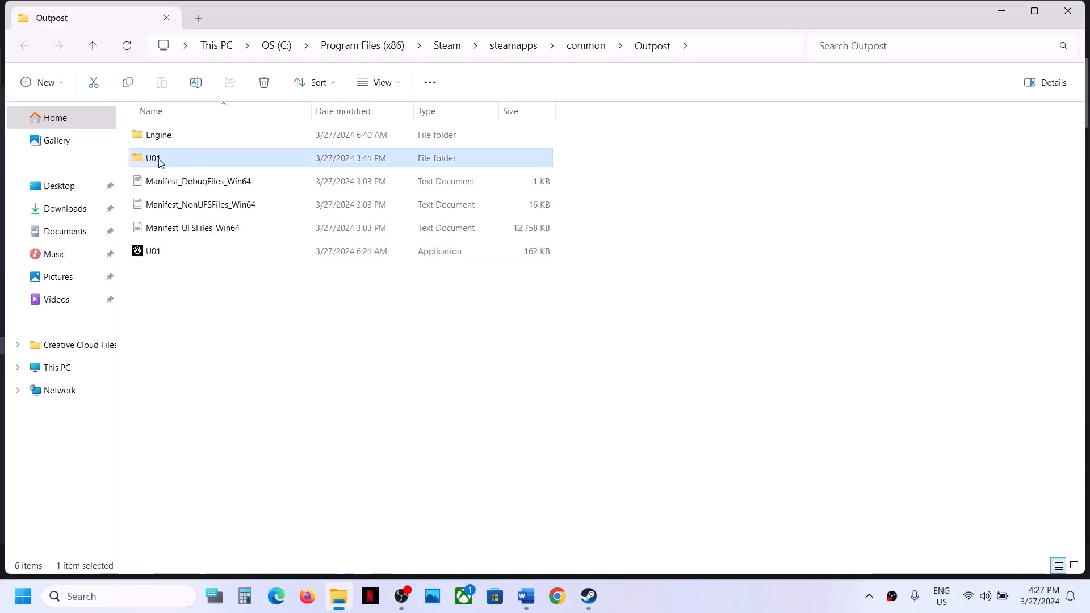
double_click(167, 162)
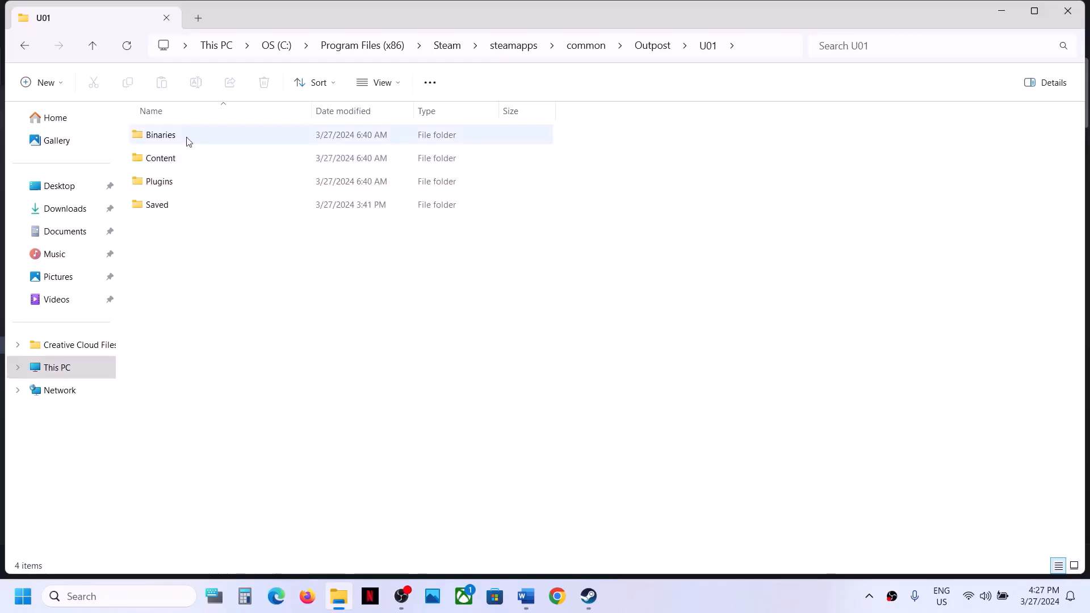
double_click(189, 142)
double_click(187, 141)
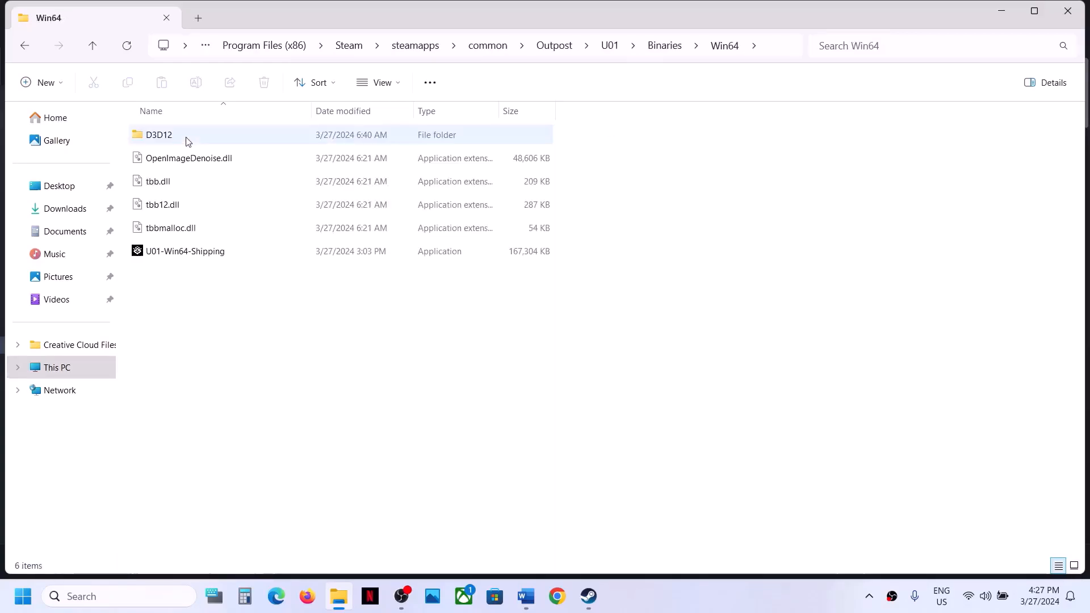
Set the U01-Win64-Shipping application to run as an administrator in its compatibility properties and apply the change
click(186, 258)
right_click(237, 253)
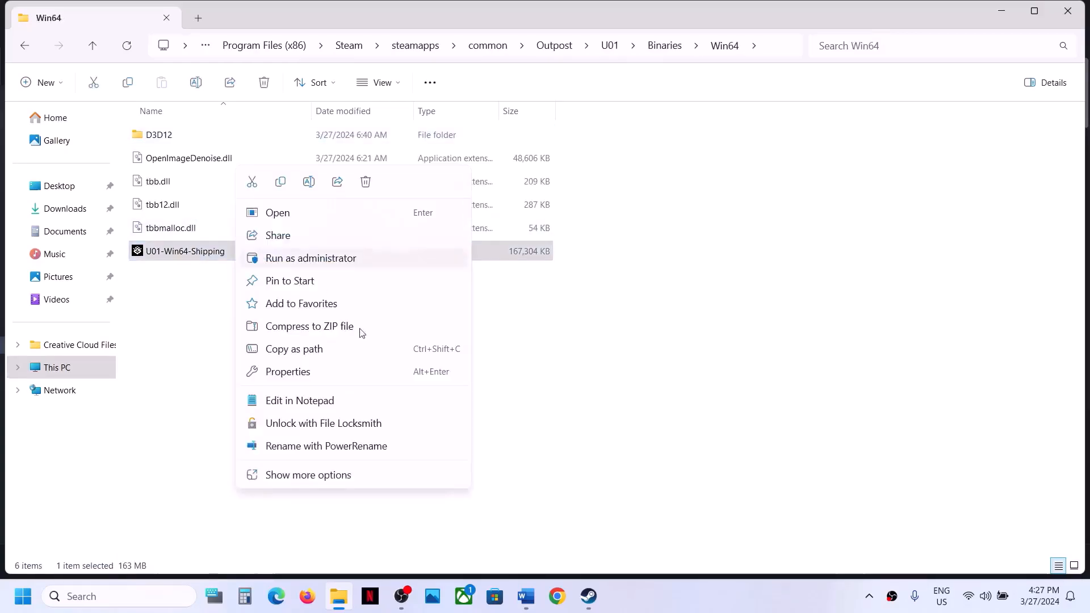
click(315, 377)
click(318, 228)
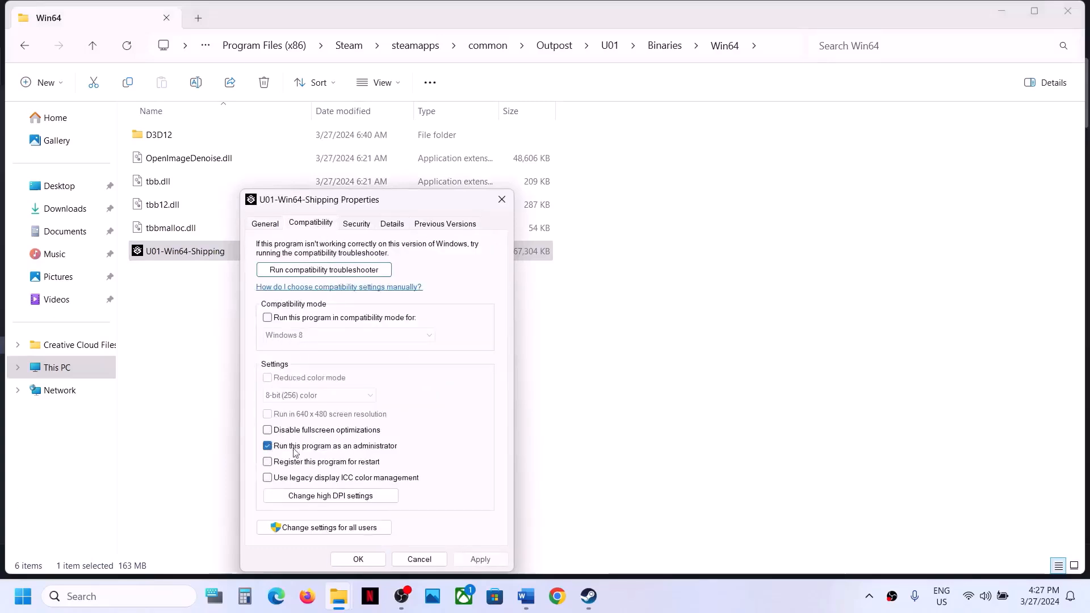
click(477, 560)
click(360, 560)
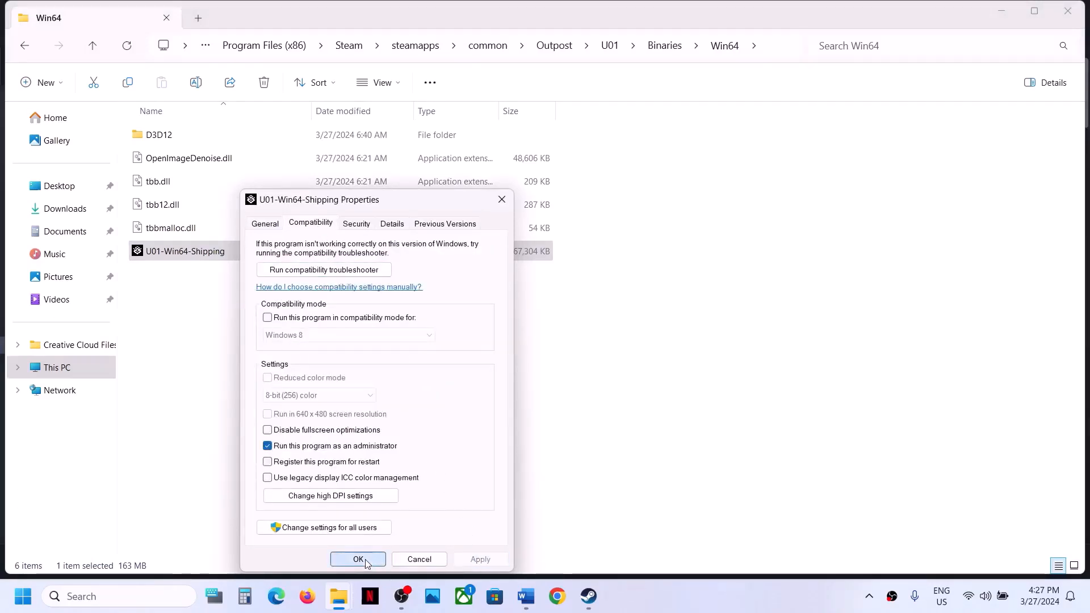
Enable compatibility mode for Windows 8 in the U01-Win64-Shipping application's properties and apply it
right_click(202, 249)
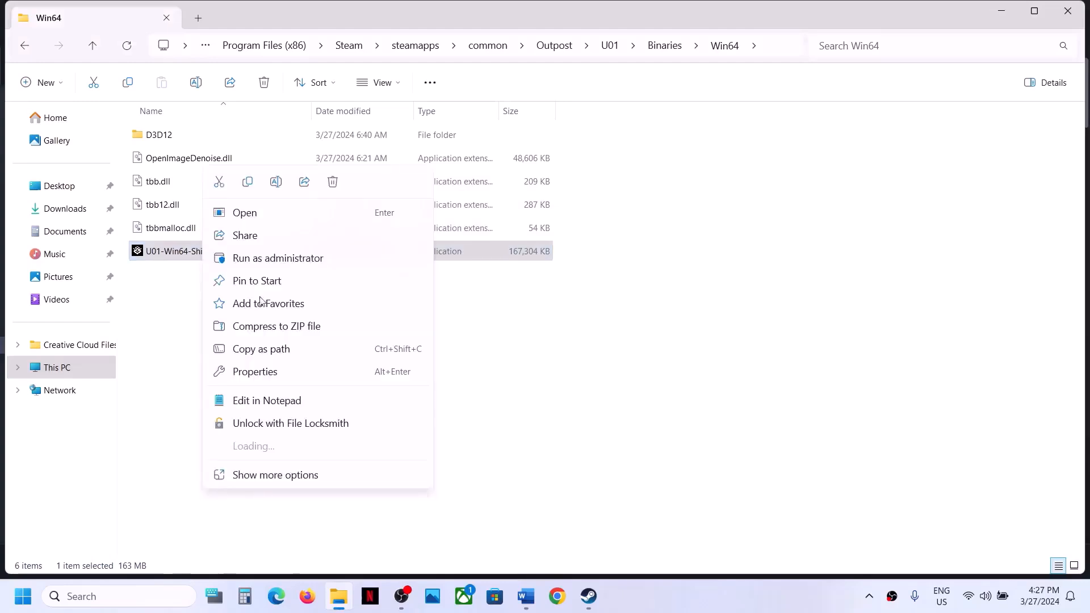
click(265, 374)
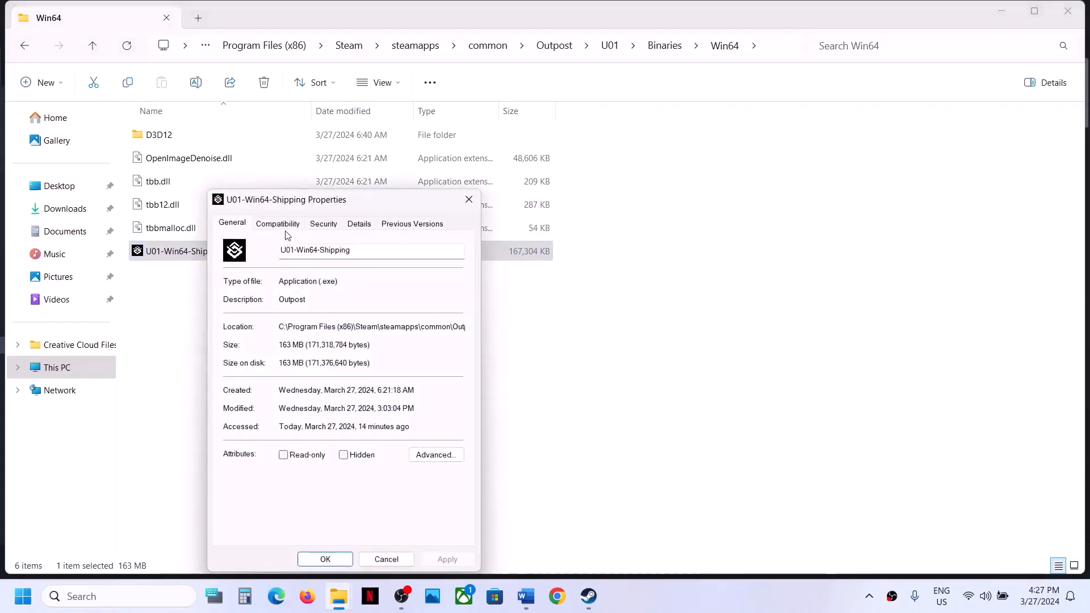
click(277, 224)
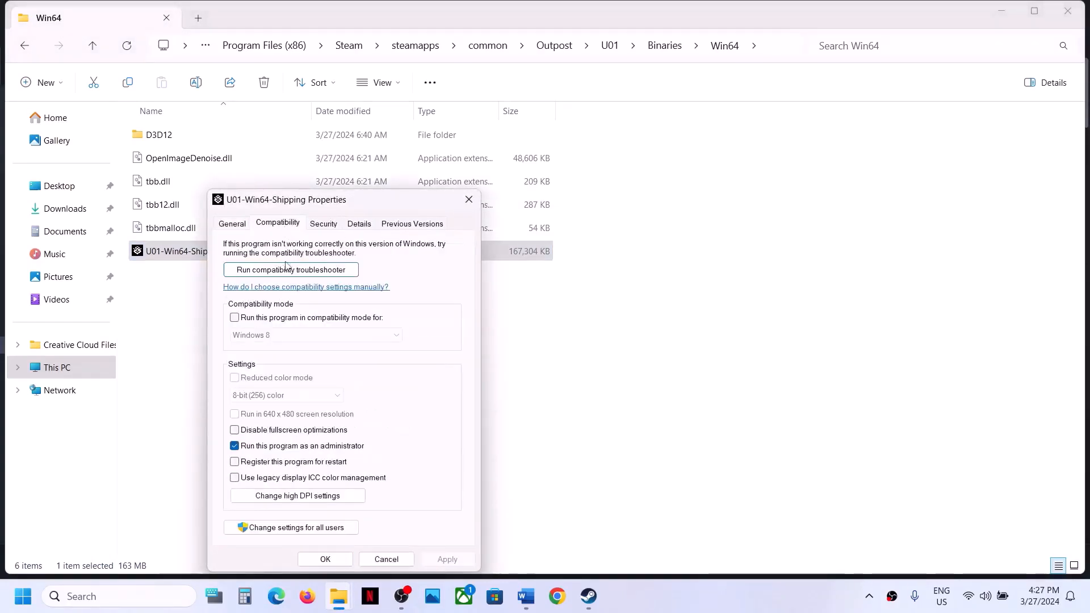
click(235, 317)
click(234, 317)
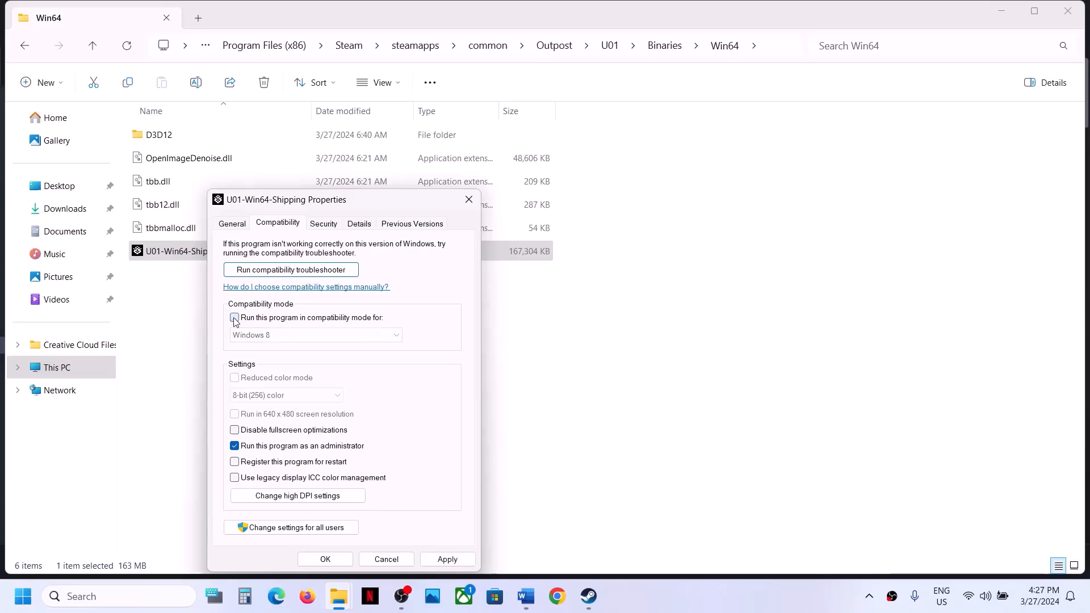
click(234, 318)
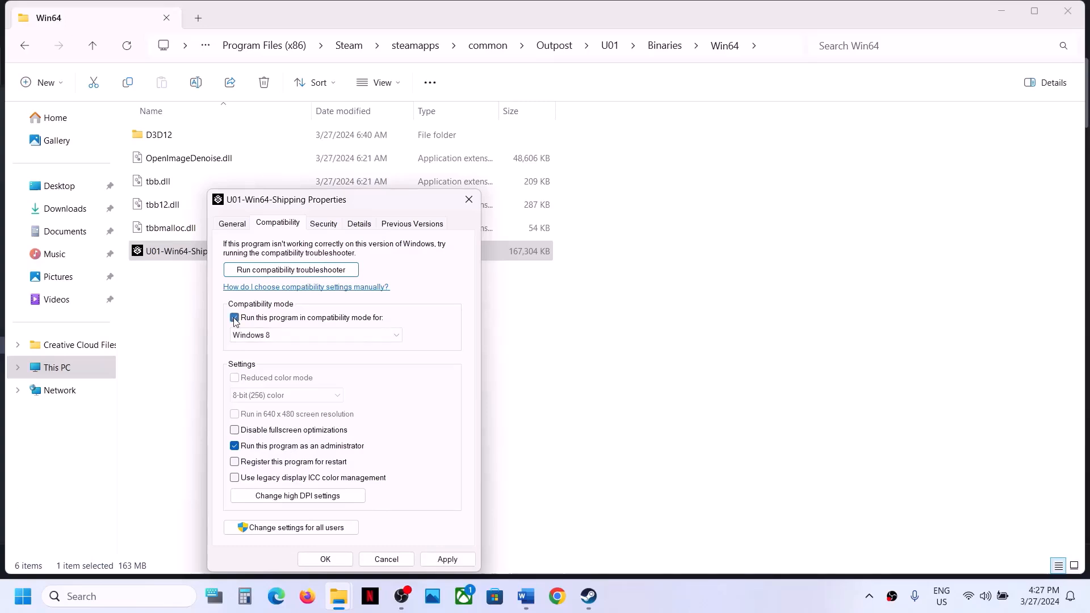
click(438, 560)
Change U01-Win64-Shipping's compatibility mode to Windows 7, disable fullscreen optimizations, and apply the settings
click(324, 335)
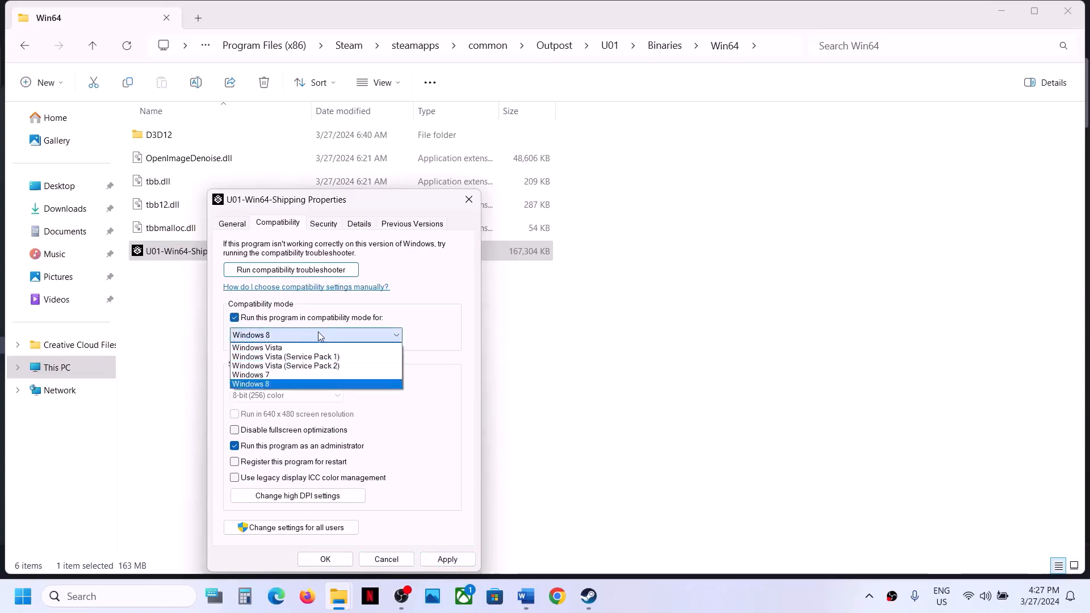
click(272, 368)
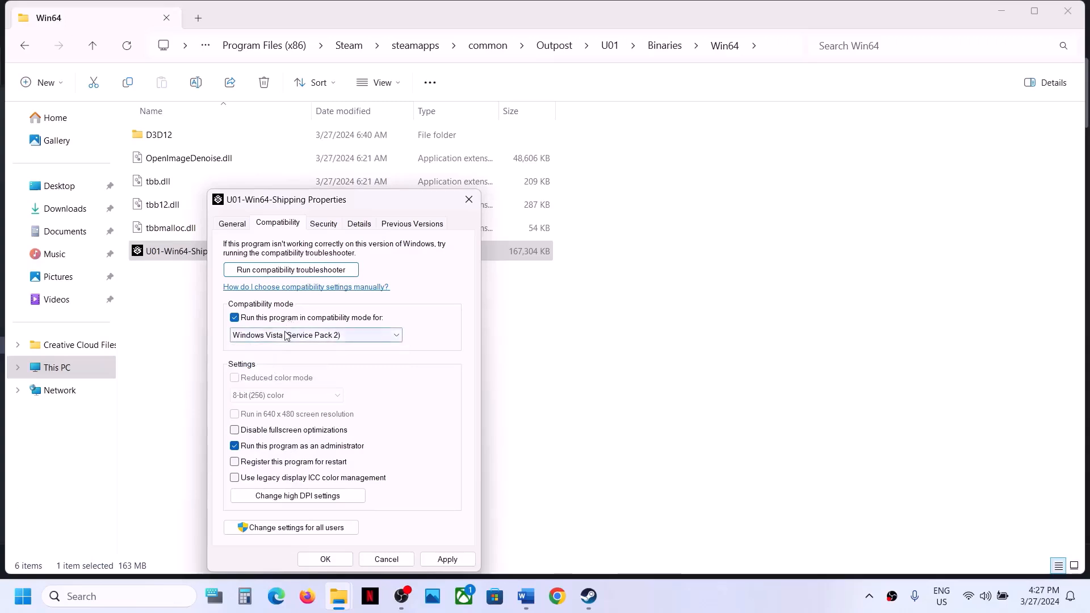
click(287, 335)
click(270, 374)
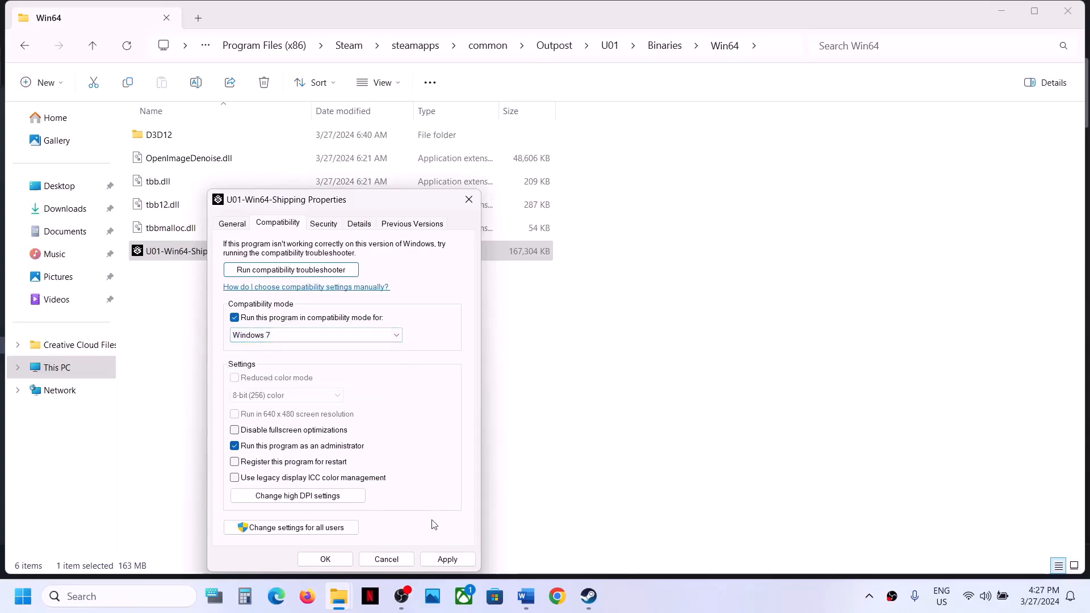
click(448, 558)
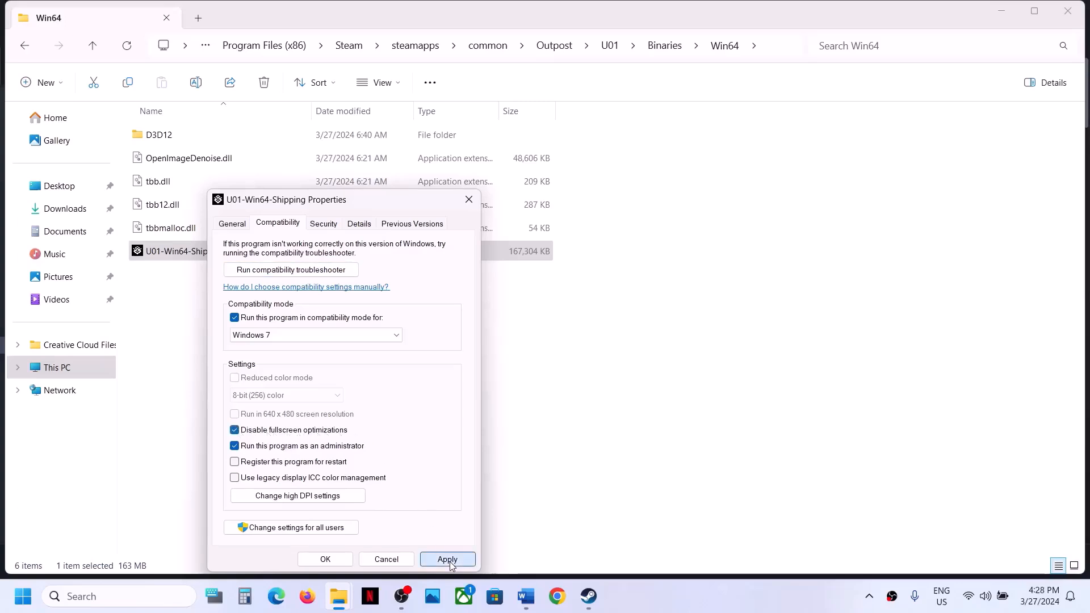
click(325, 559)
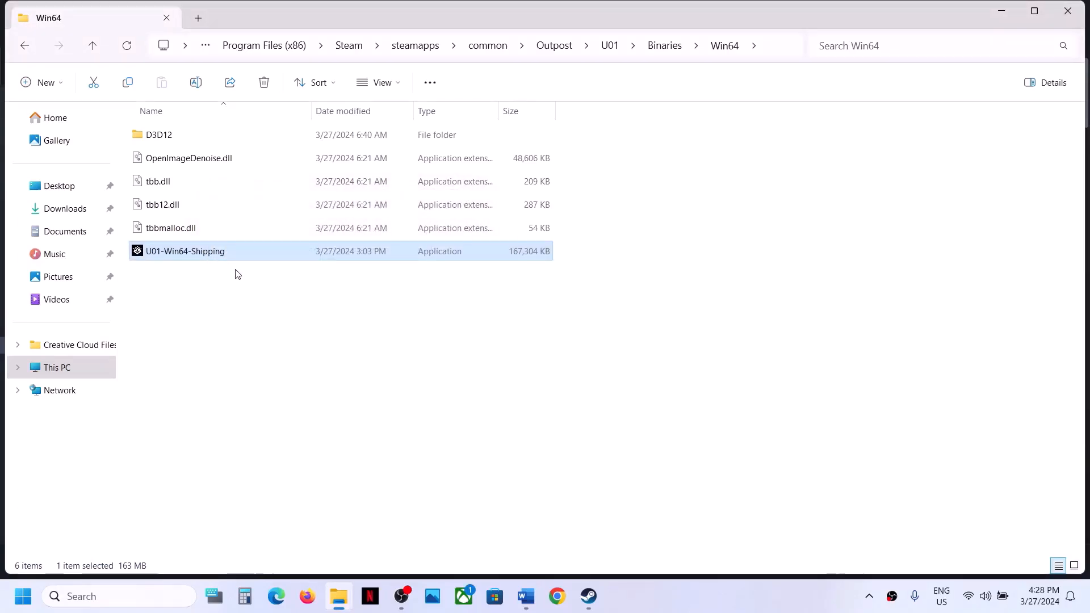
Turn off compatibility mode, disabled fullscreen optimizations and running as administrator for U01-Win64-Shipping, and apply the changes
right_click(240, 263)
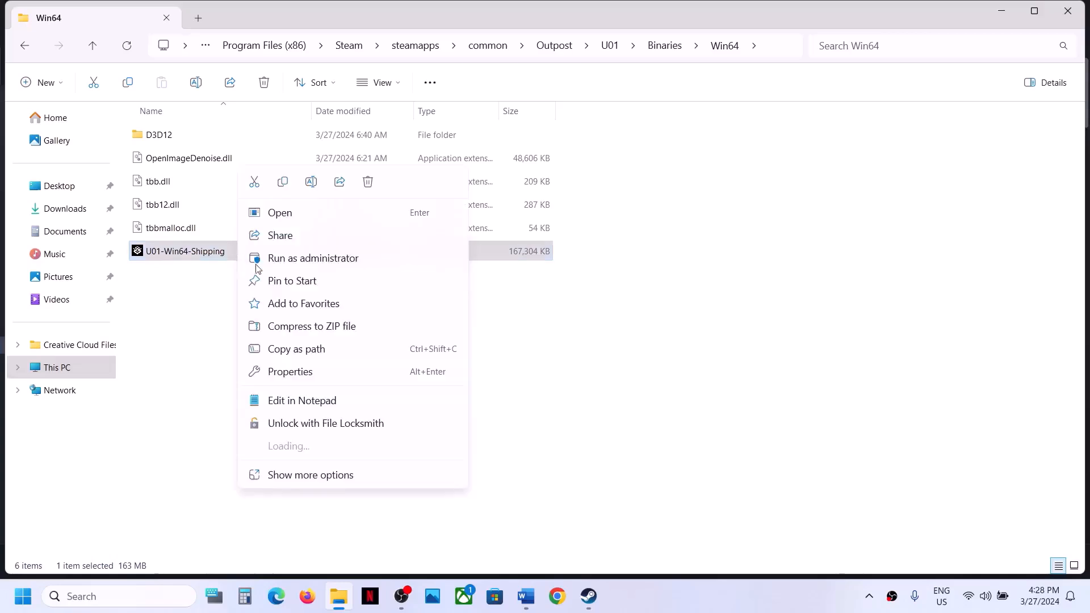
click(301, 379)
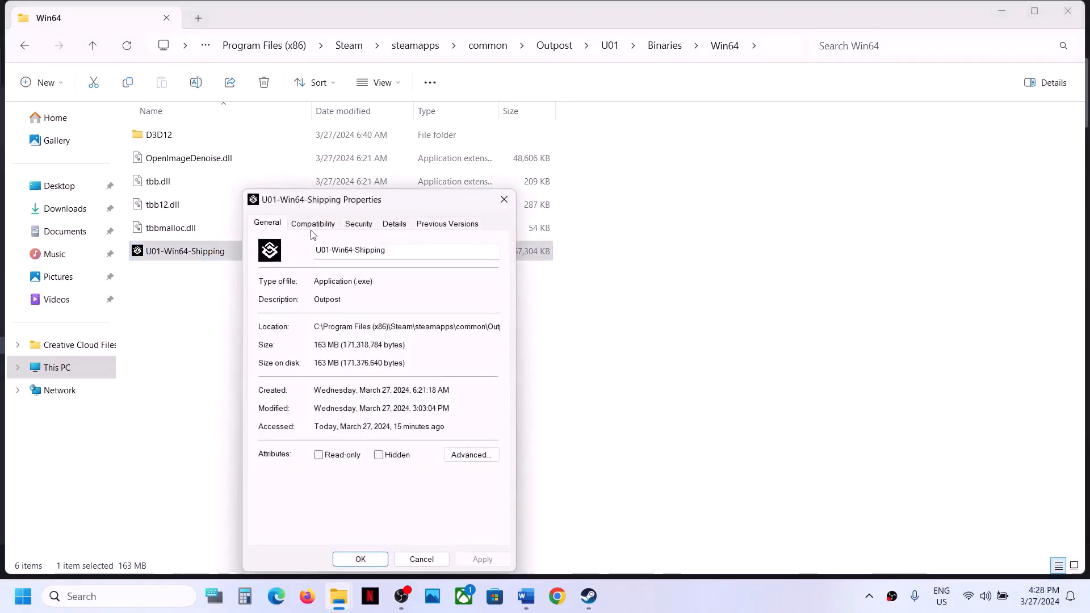
click(312, 231)
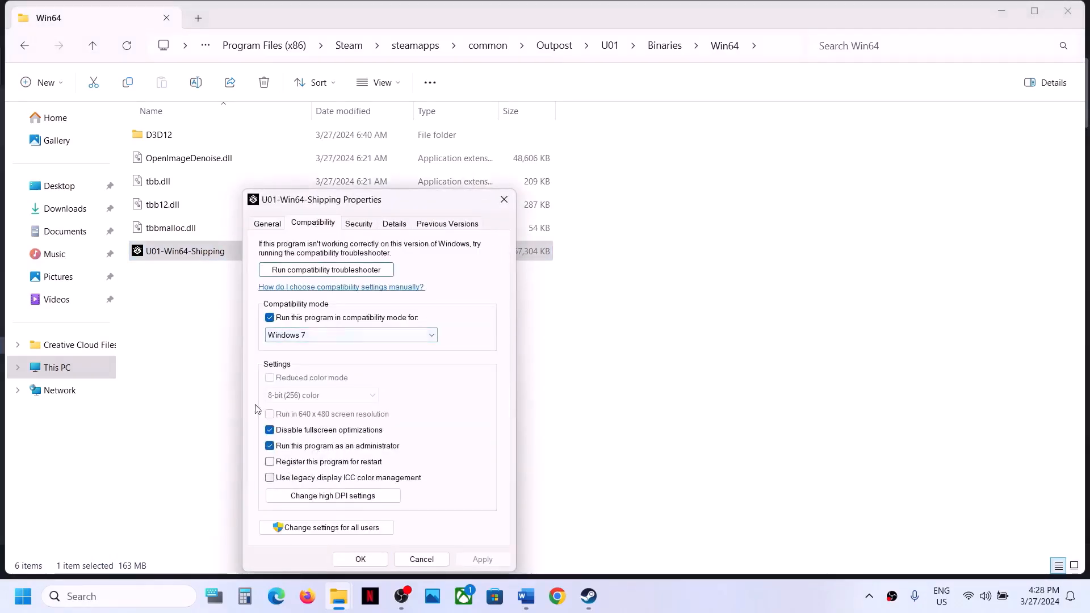
click(270, 318)
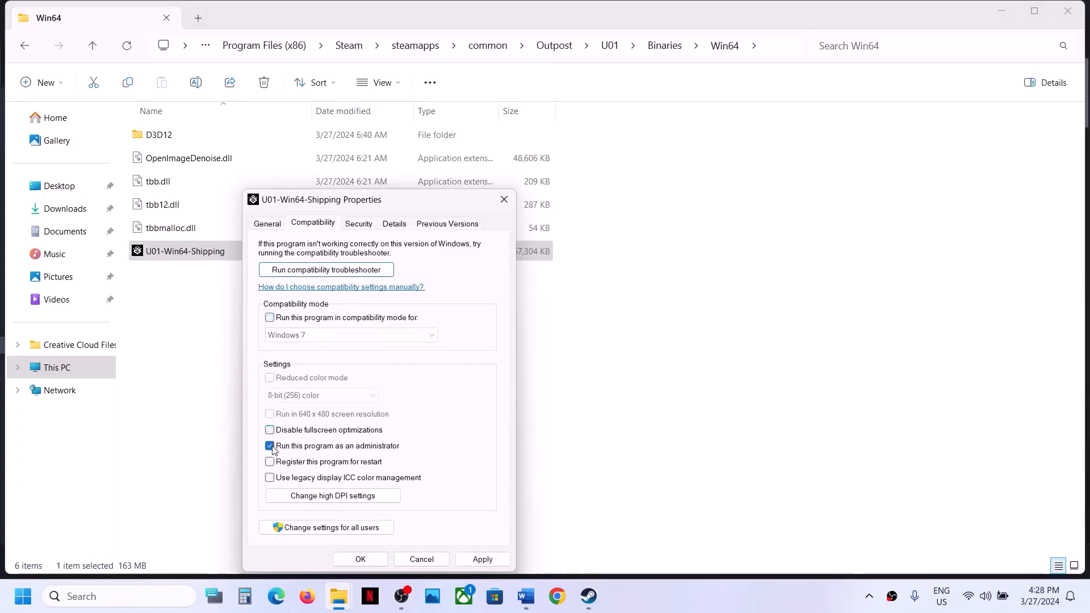
click(482, 559)
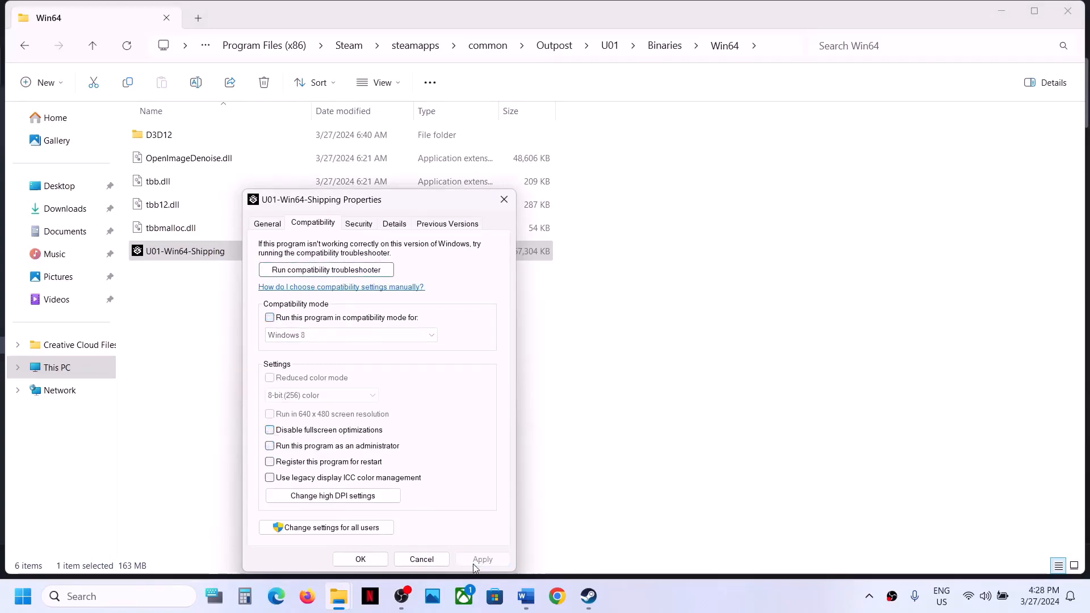
click(360, 558)
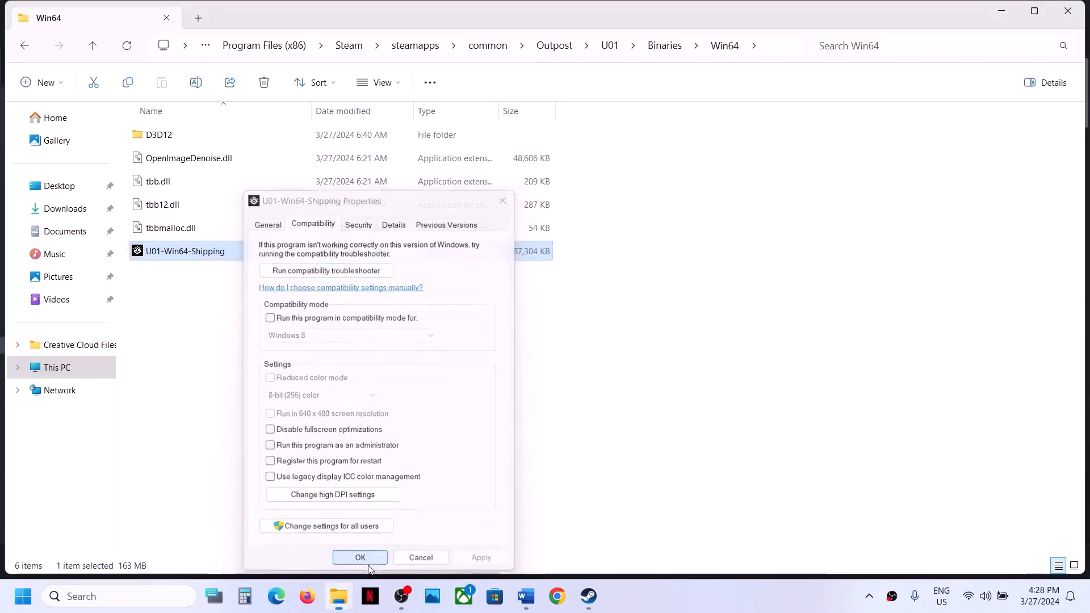
Go back up from the Win64 folder to the main Outpost installation folder
click(94, 51)
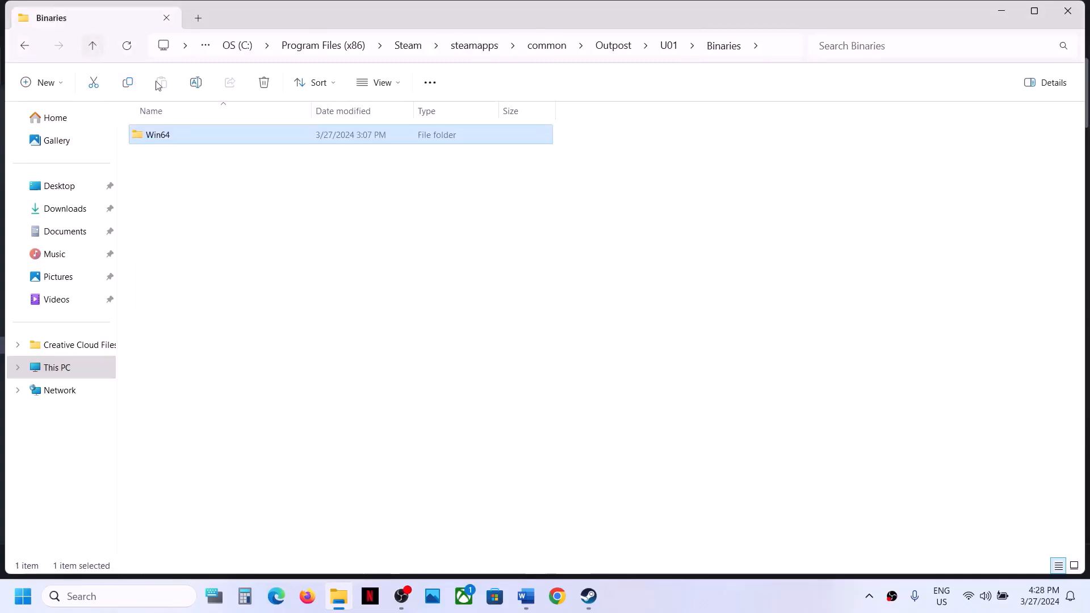
click(94, 47)
click(93, 49)
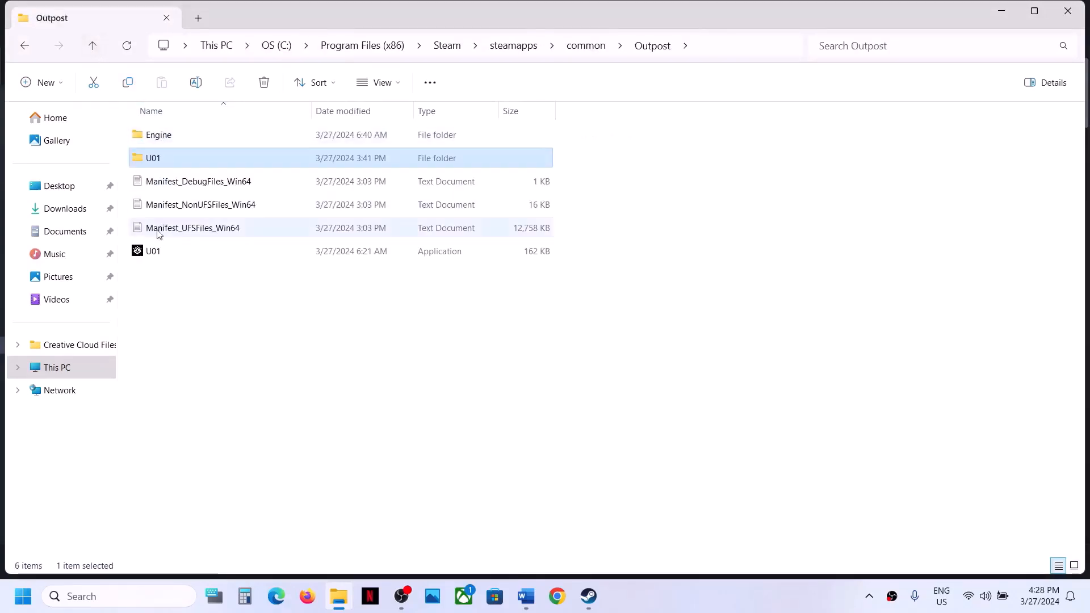
Turn off compatibility mode, disabled fullscreen optimizations and running as administrator for the U01 application, and apply the changes
right_click(151, 256)
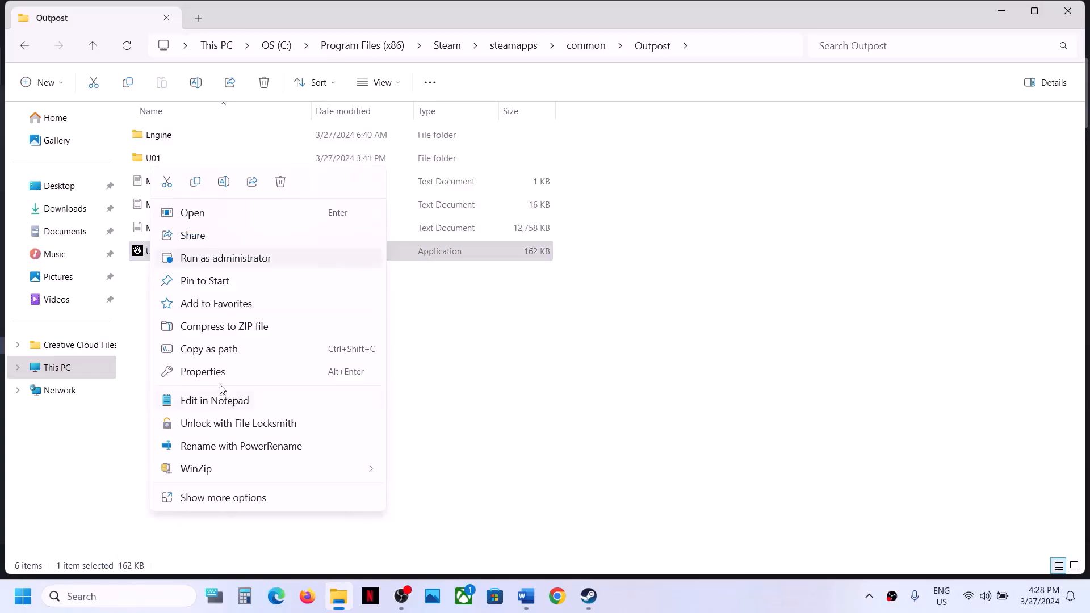
click(215, 372)
click(243, 224)
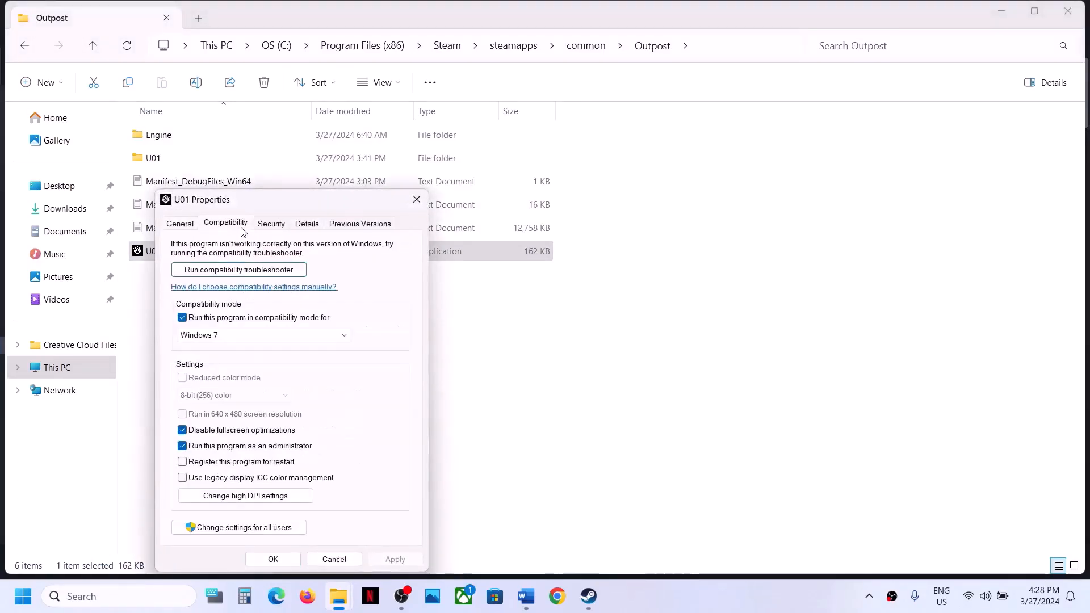
click(182, 319)
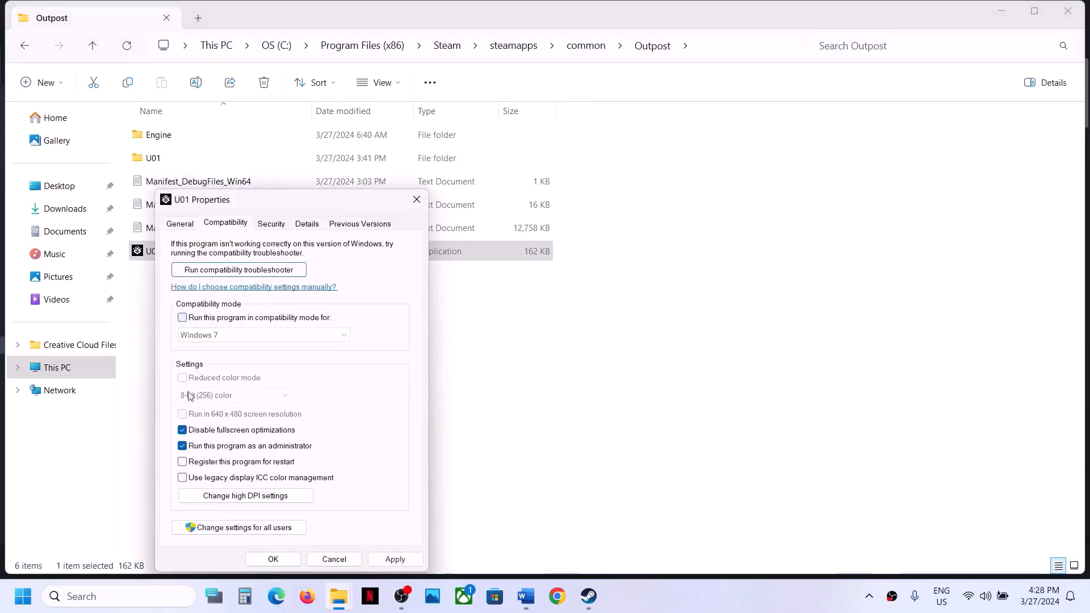
click(182, 430)
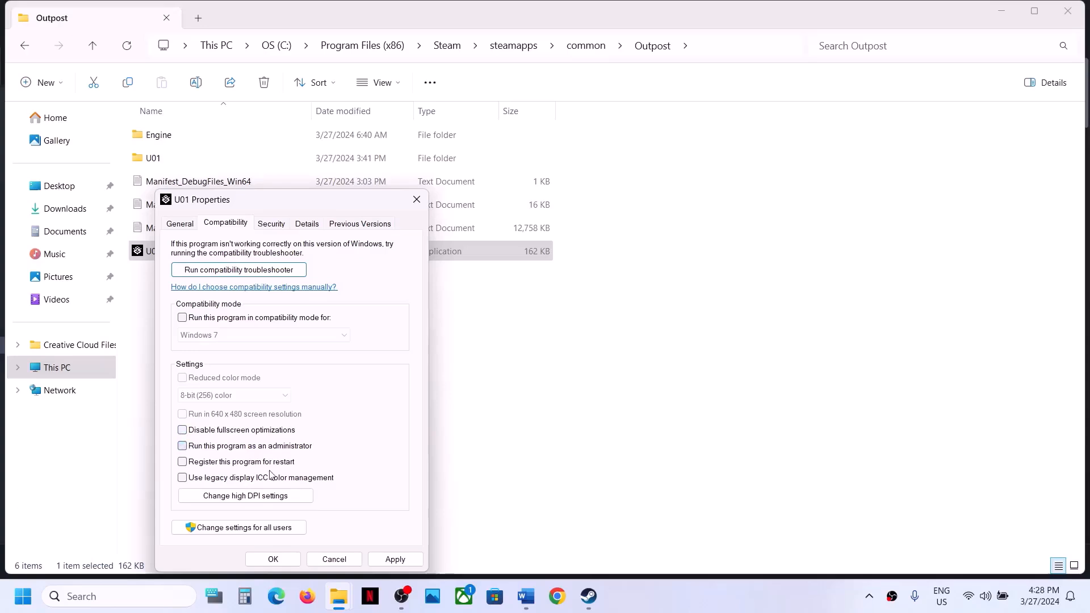
click(394, 559)
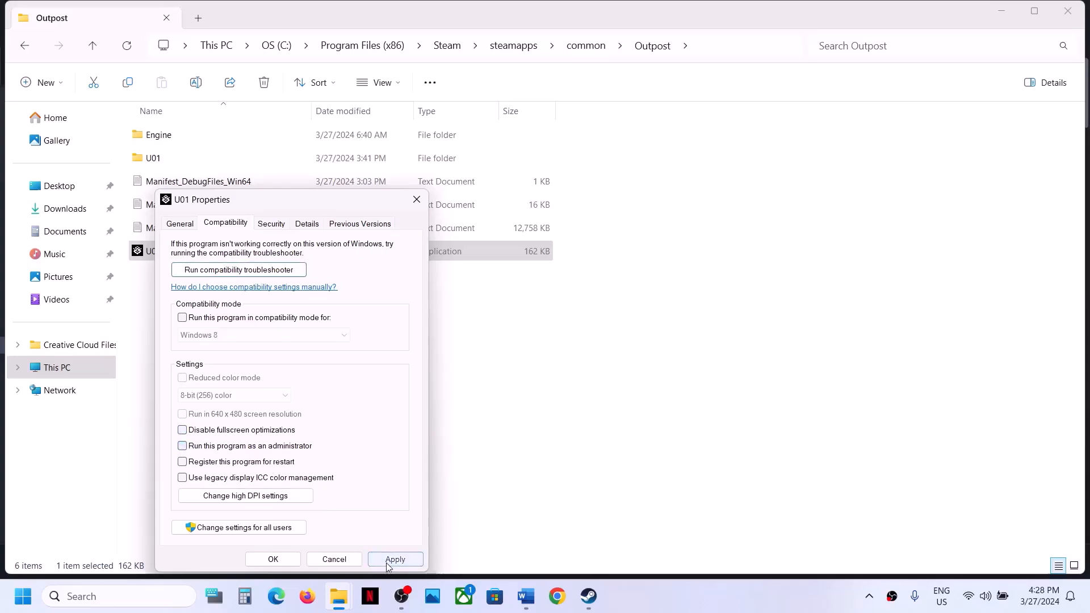
click(274, 560)
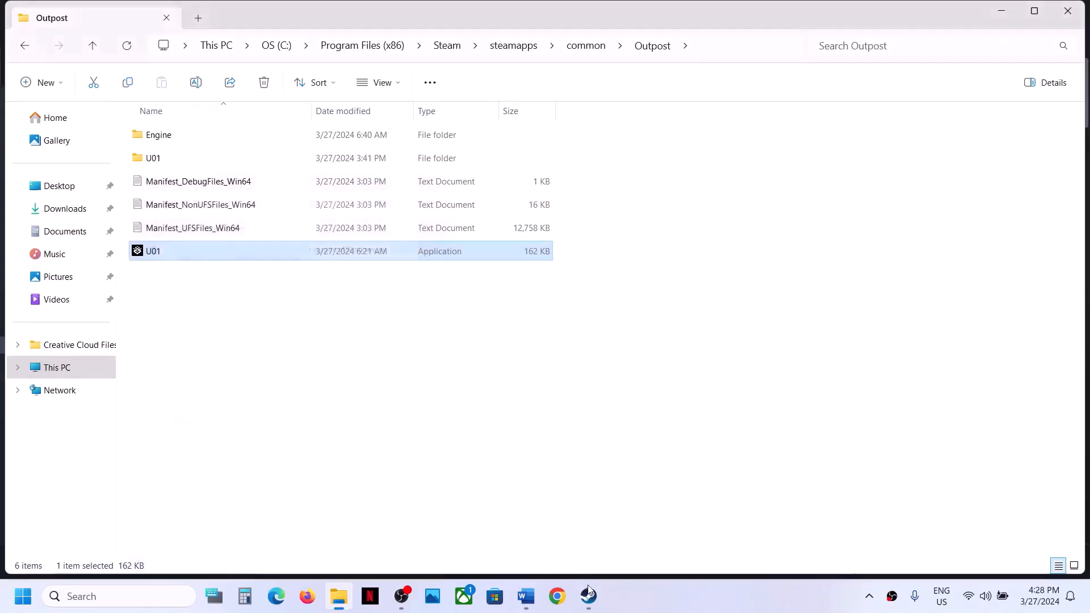
Switch to the Outpost Infinity Siege document in Word and review Step 5 on launch options, then minimize it
click(536, 604)
scroll(402, 341, down, 3)
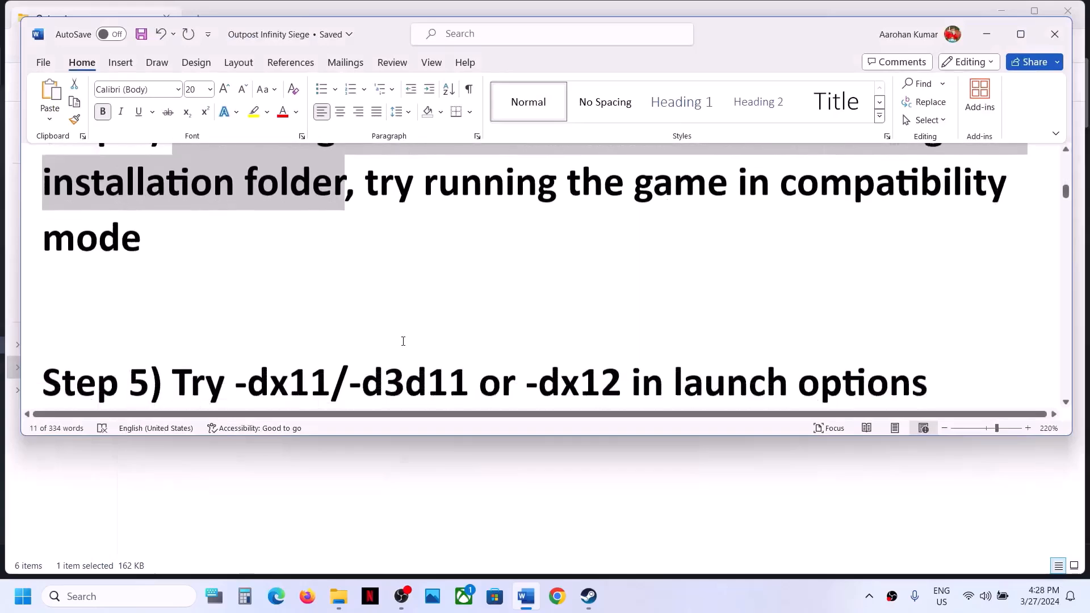
drag(248, 327, 798, 373)
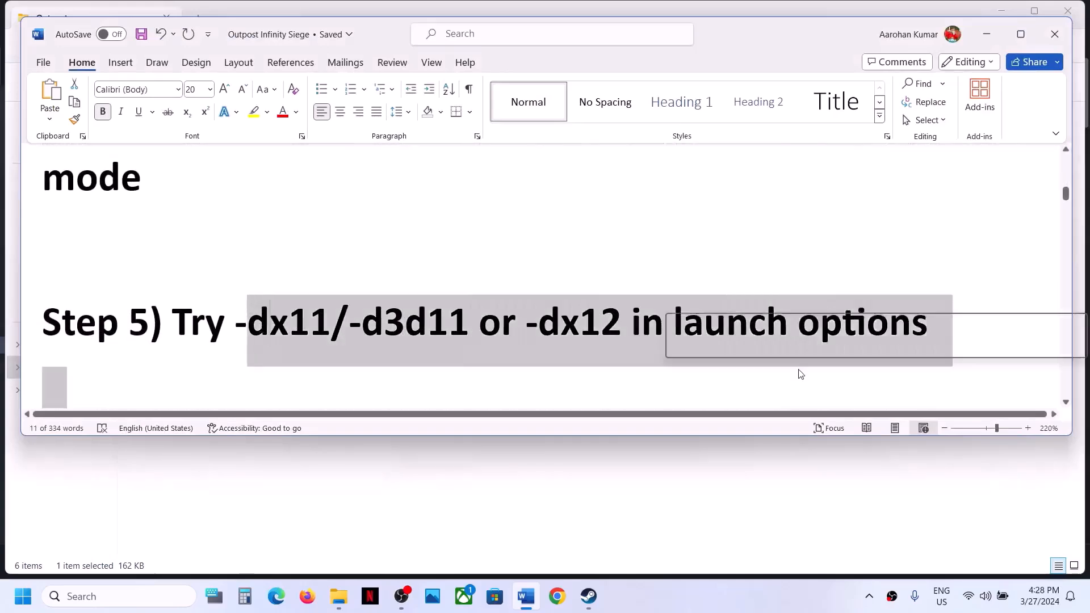
click(987, 34)
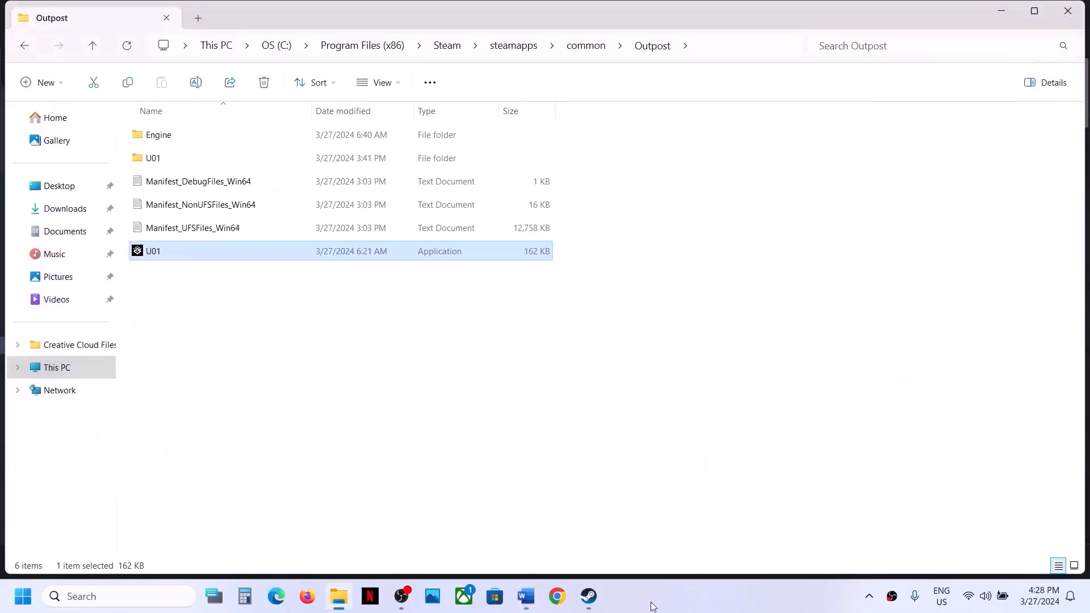
Switch to Steam and set the launch options of Outpost: Infinity Siege to -dx11, then close its properties
click(590, 599)
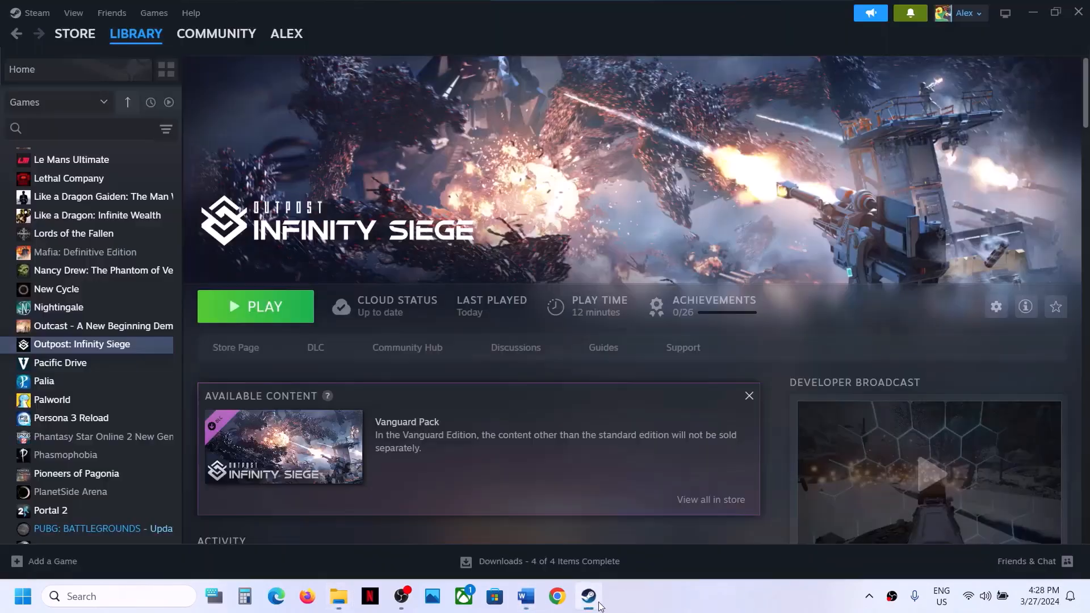
right_click(137, 345)
click(177, 451)
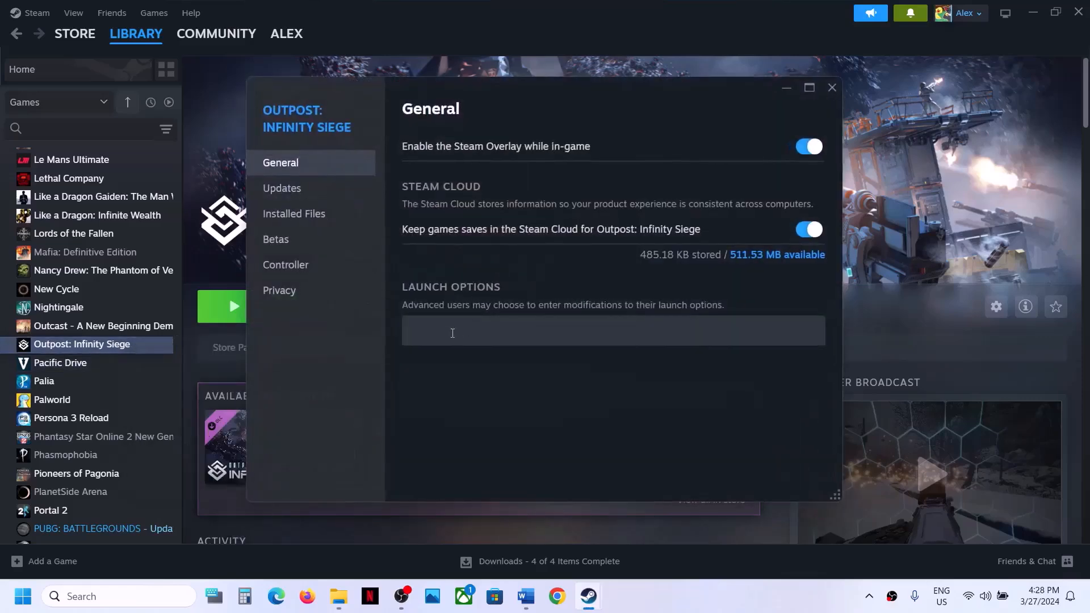
click(448, 333)
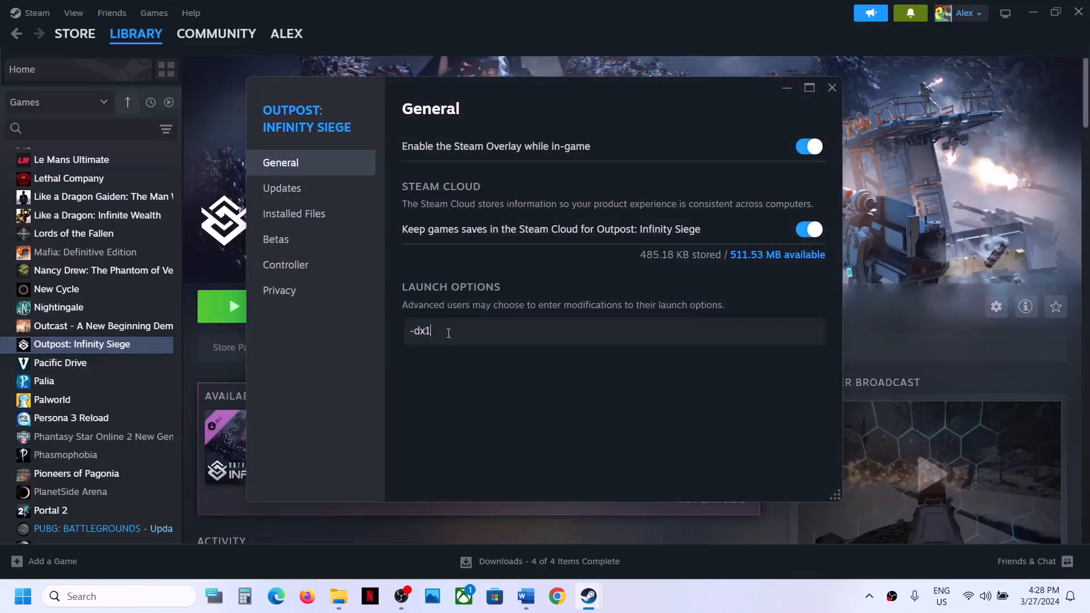
click(833, 86)
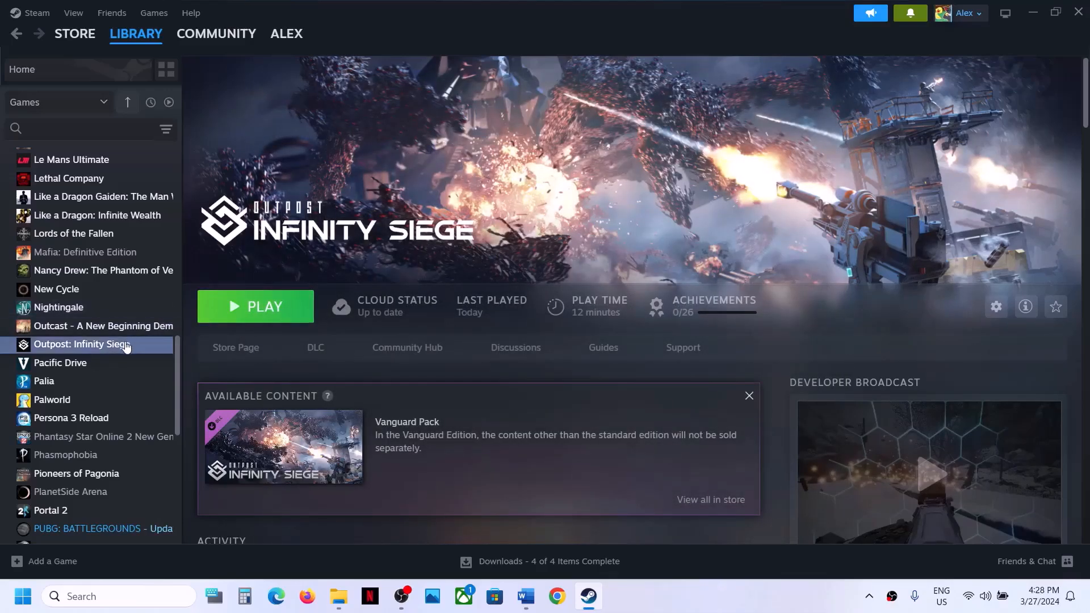
Set the launch options of Outpost: Infinity Siege to -d3d11, then close its properties
right_click(127, 347)
click(170, 450)
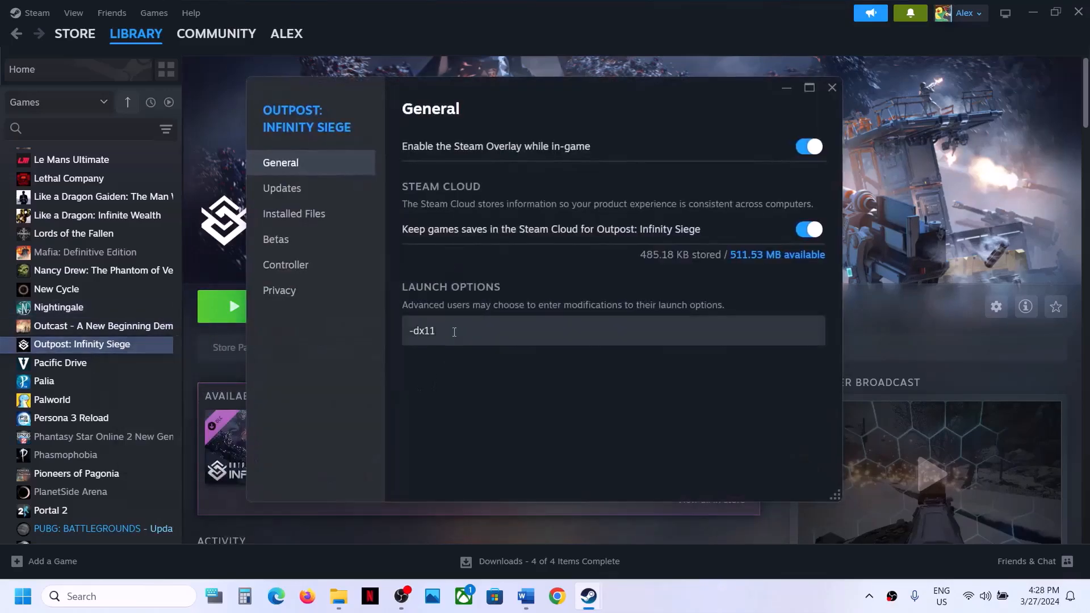
key(ctrl+a)
text(-d)
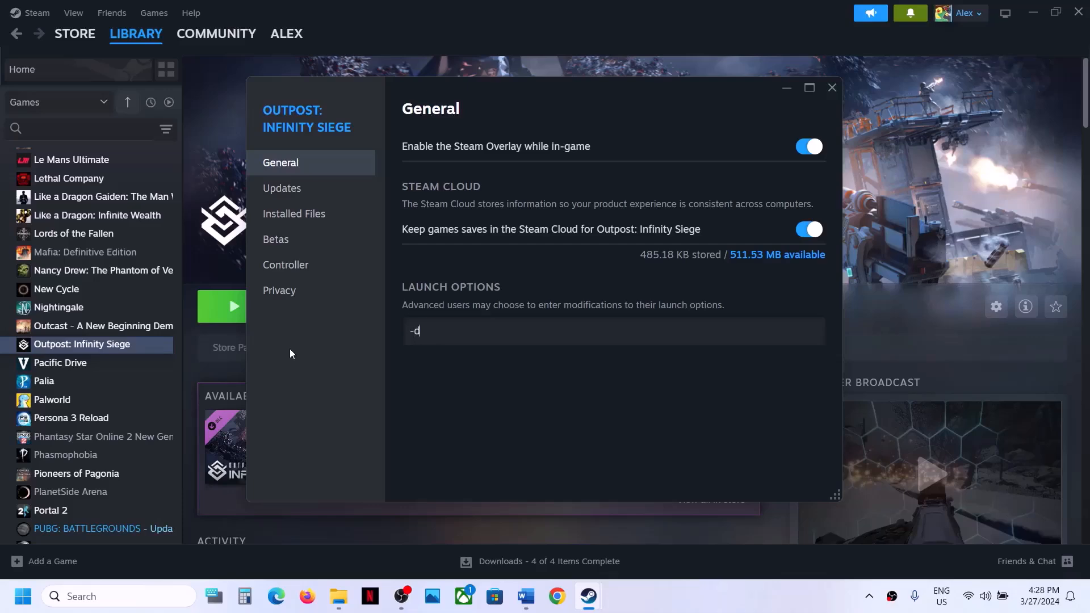
text(3d11)
click(832, 90)
Set the launch options of Outpost: Infinity Siege to -dx12, then close its properties
right_click(148, 348)
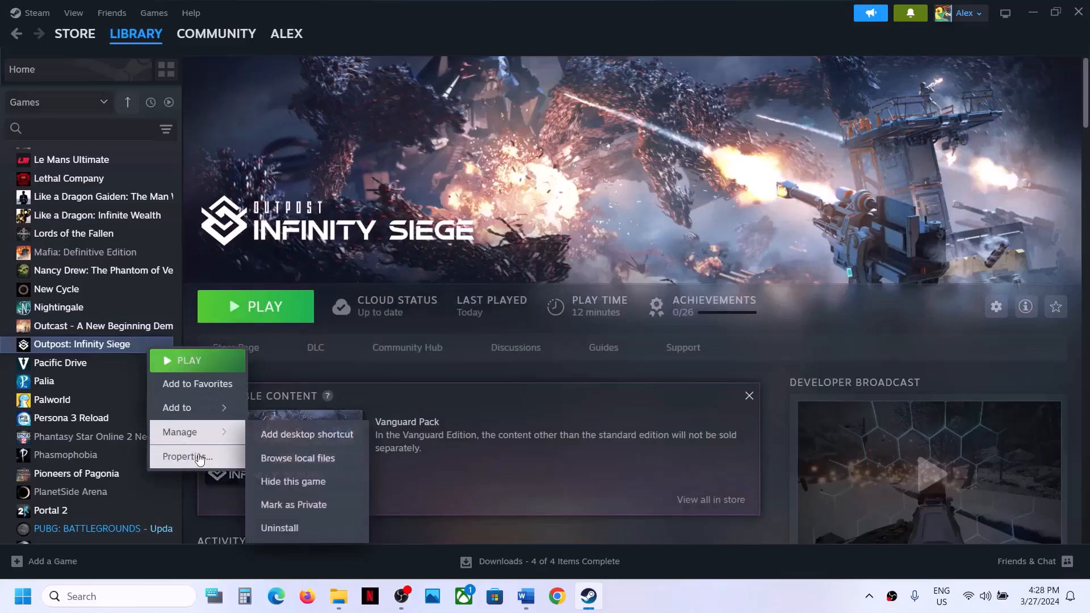
click(182, 457)
drag(453, 325, 394, 326)
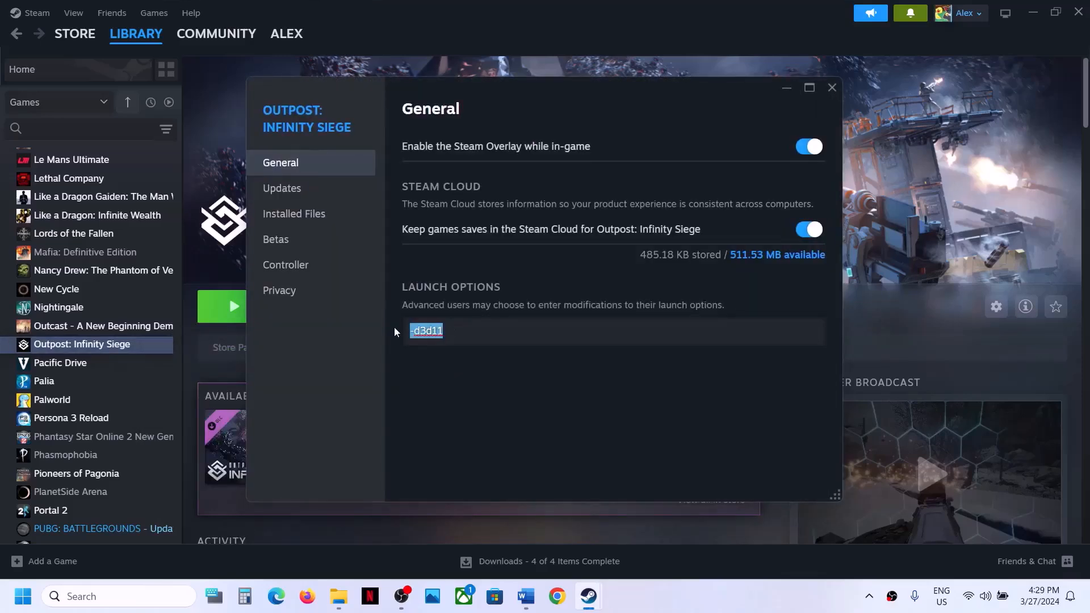
text(-dx12)
click(460, 392)
click(833, 87)
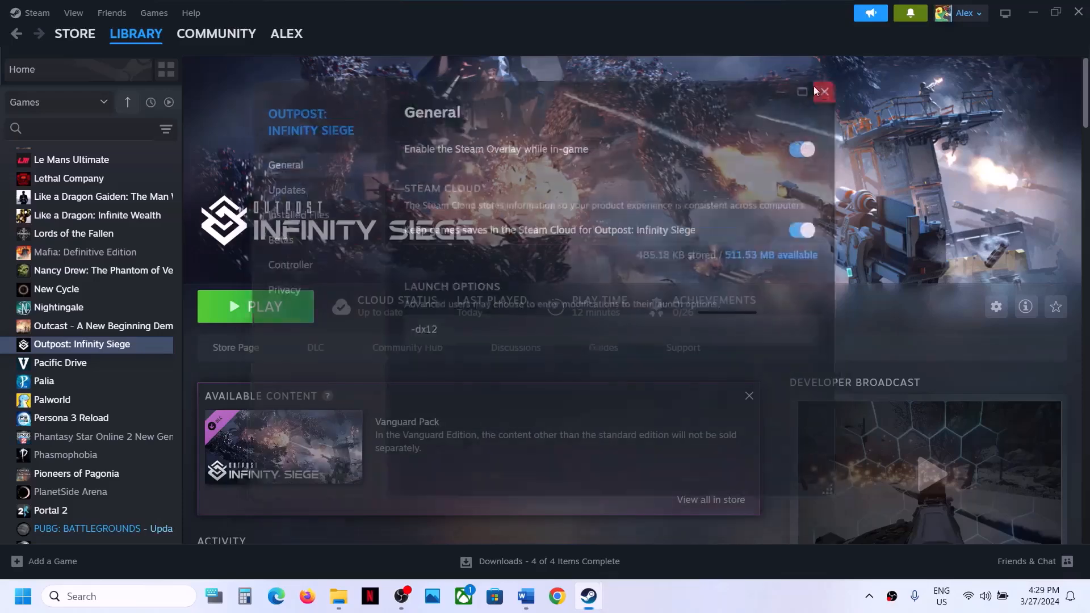
Clear the launch options of Outpost: Infinity Siege and close its properties
right_click(131, 350)
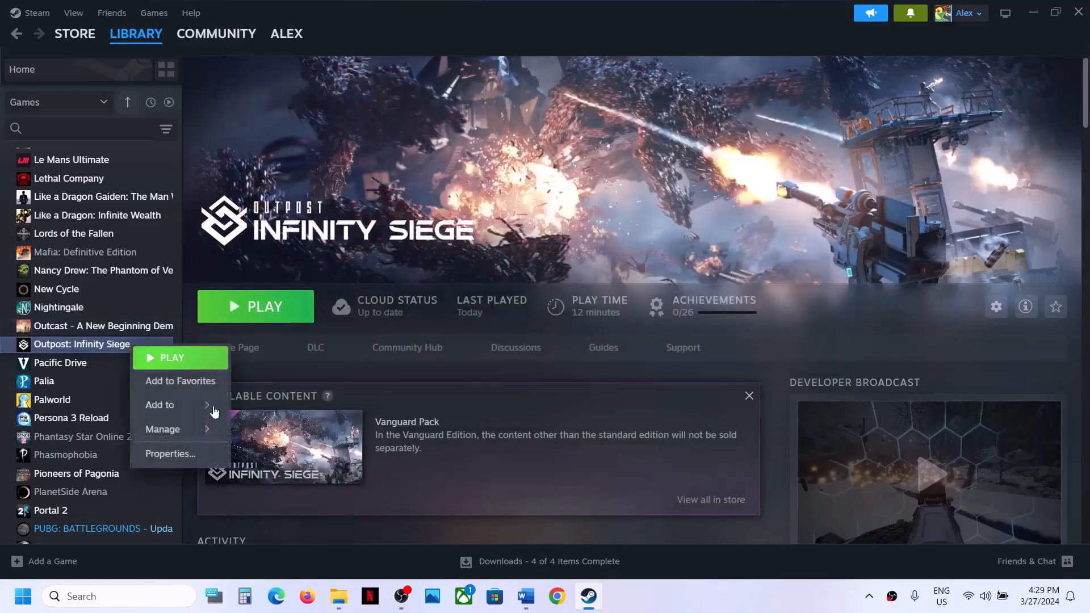
click(213, 452)
triple_click(450, 331)
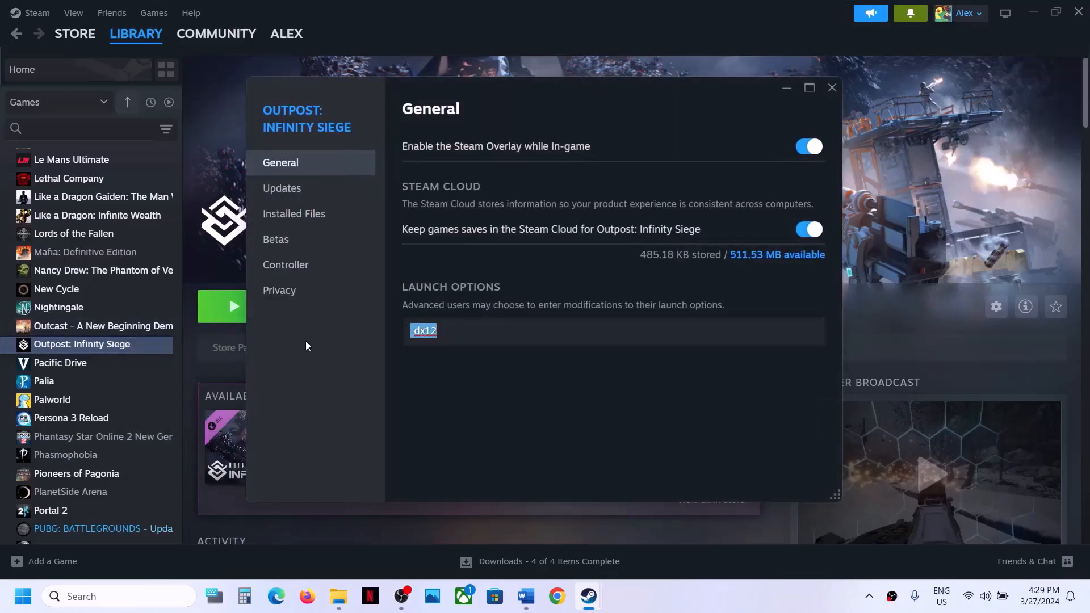
key(BackSpace)
click(563, 417)
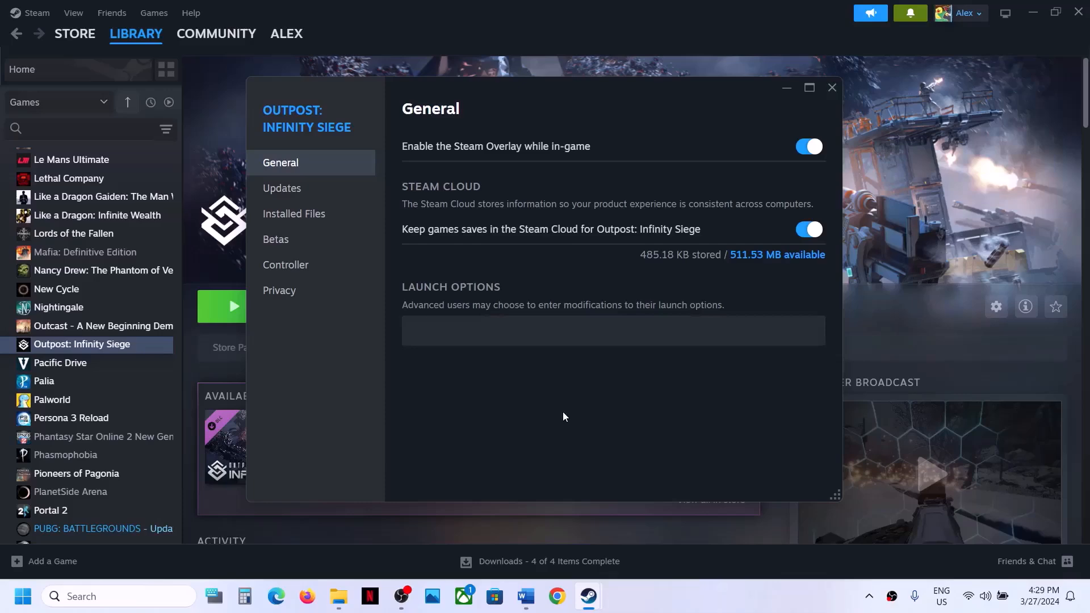
click(831, 85)
Switch to the Outpost Infinity Siege document in Word and review Step 6 on verifying the game files, then minimize it
click(534, 596)
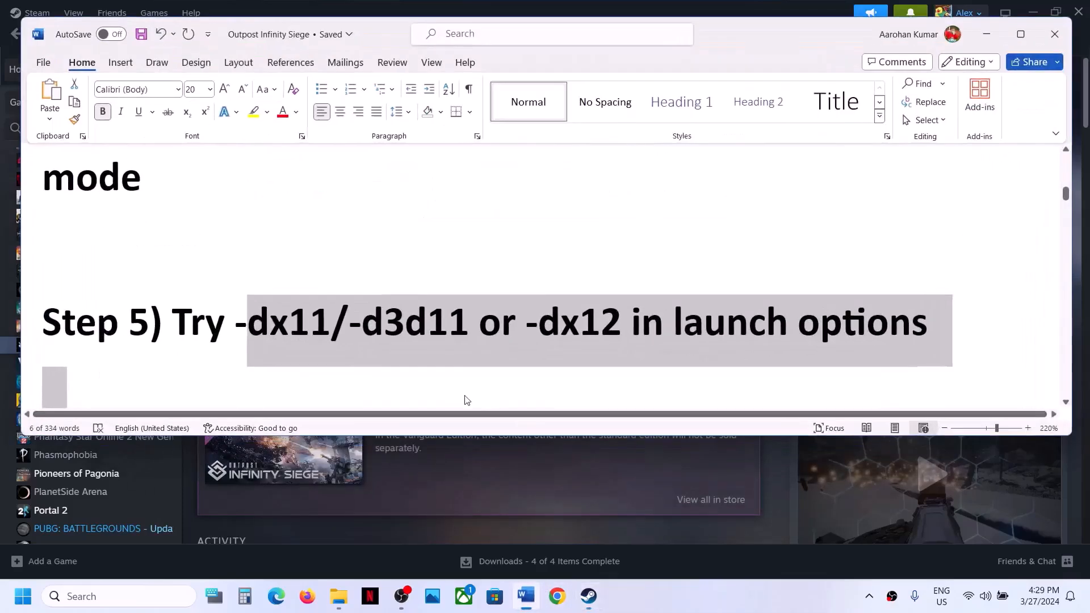
scroll(458, 396, down, 3)
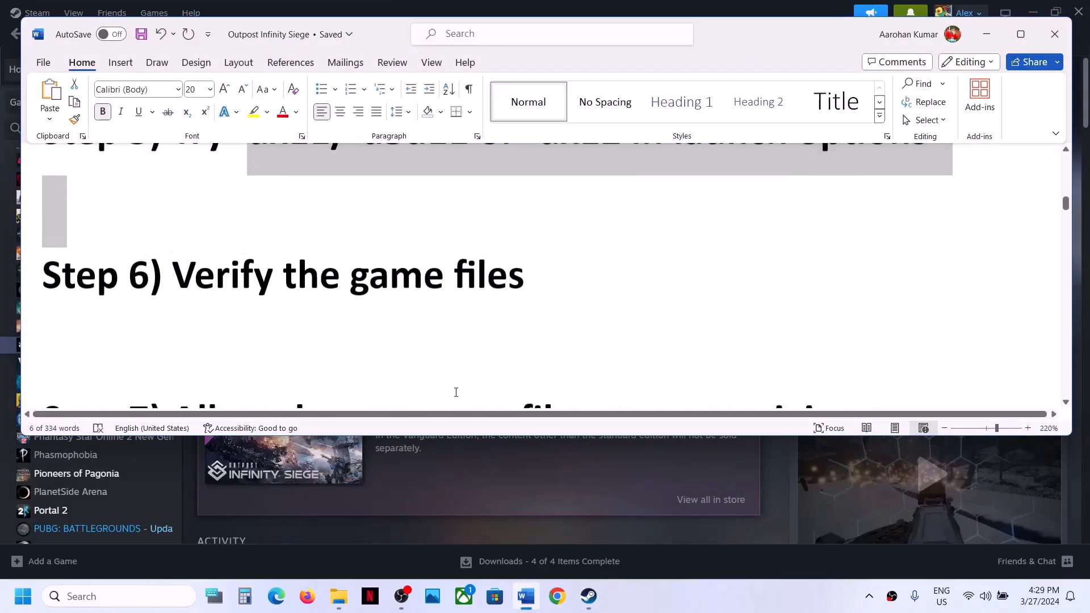
drag(293, 304, 549, 291)
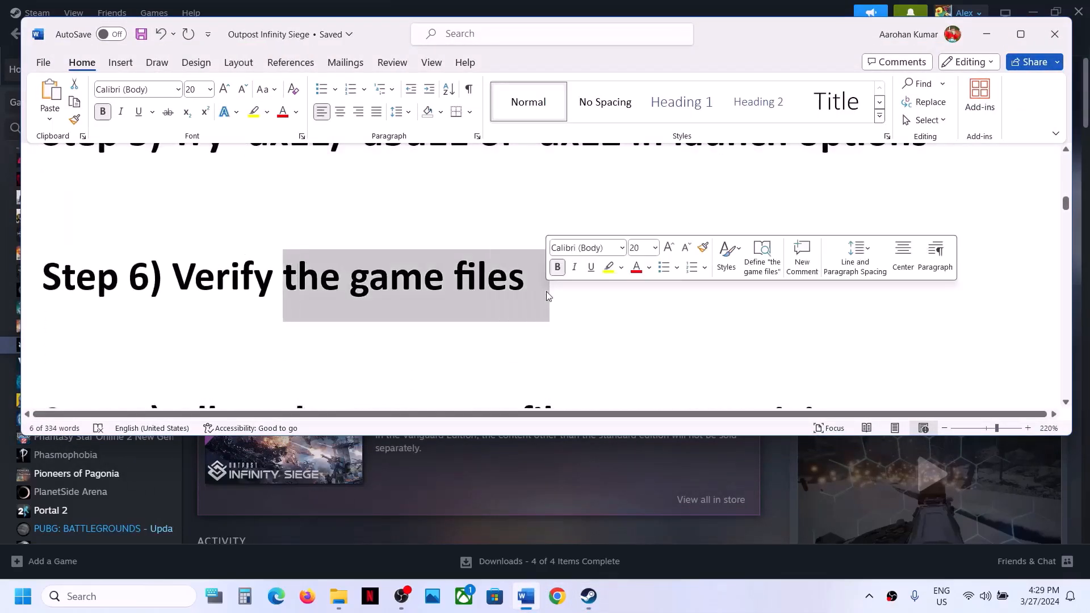
click(1010, 30)
click(1011, 26)
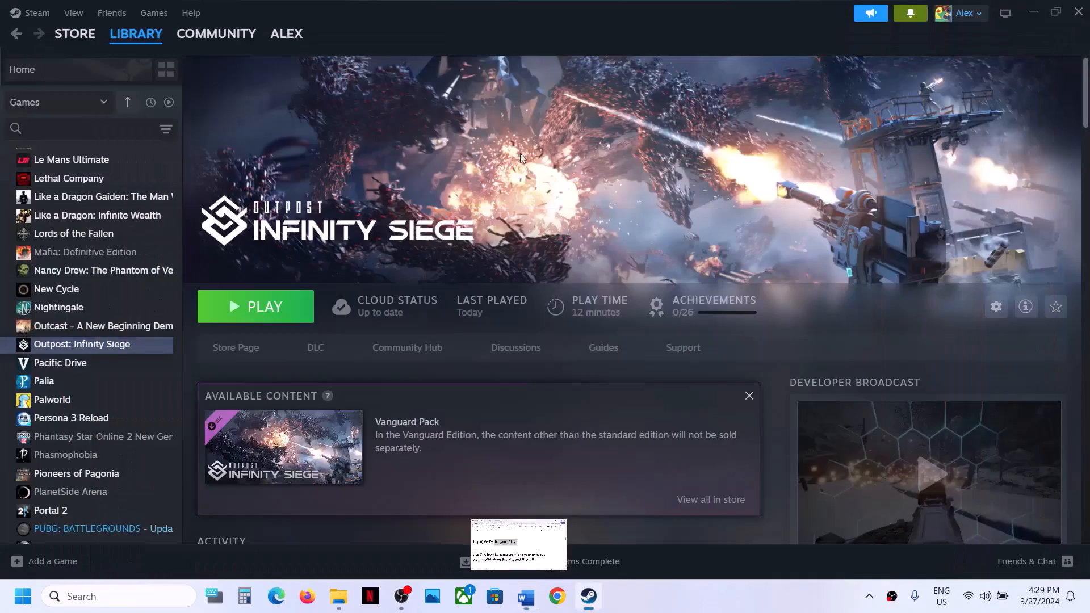
View the file integrity verification option in the Installed Files properties of Outpost: Infinity Siege in Steam, then close the properties
right_click(109, 353)
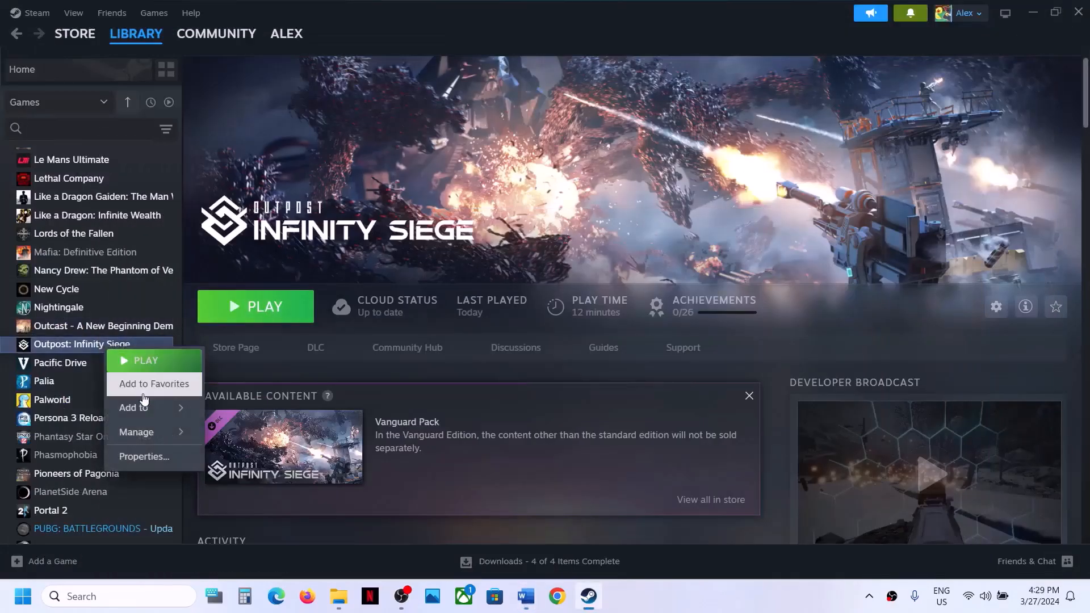
click(145, 456)
click(318, 220)
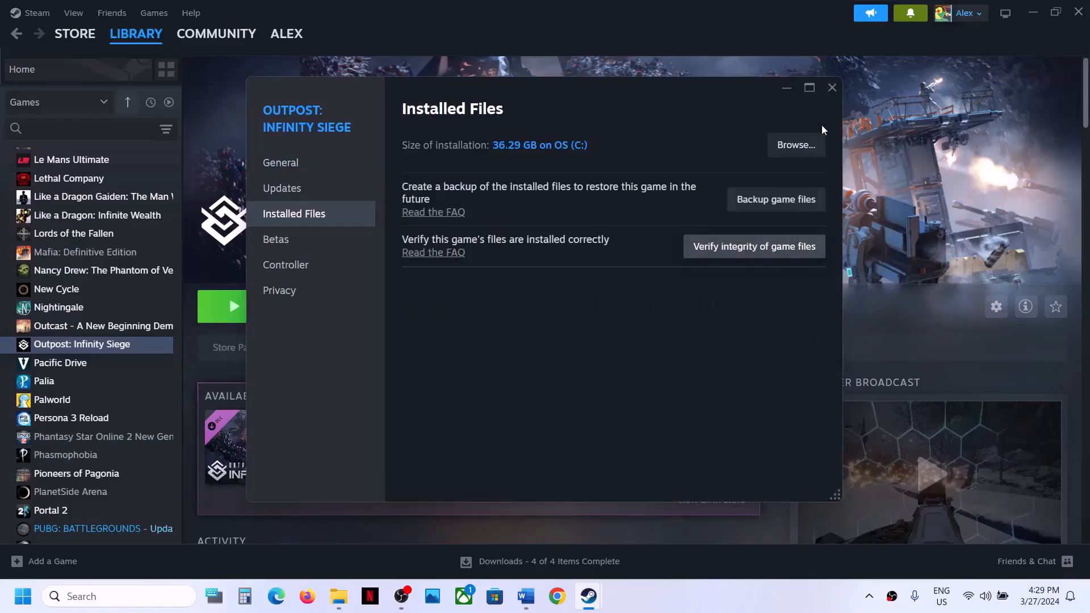
click(832, 88)
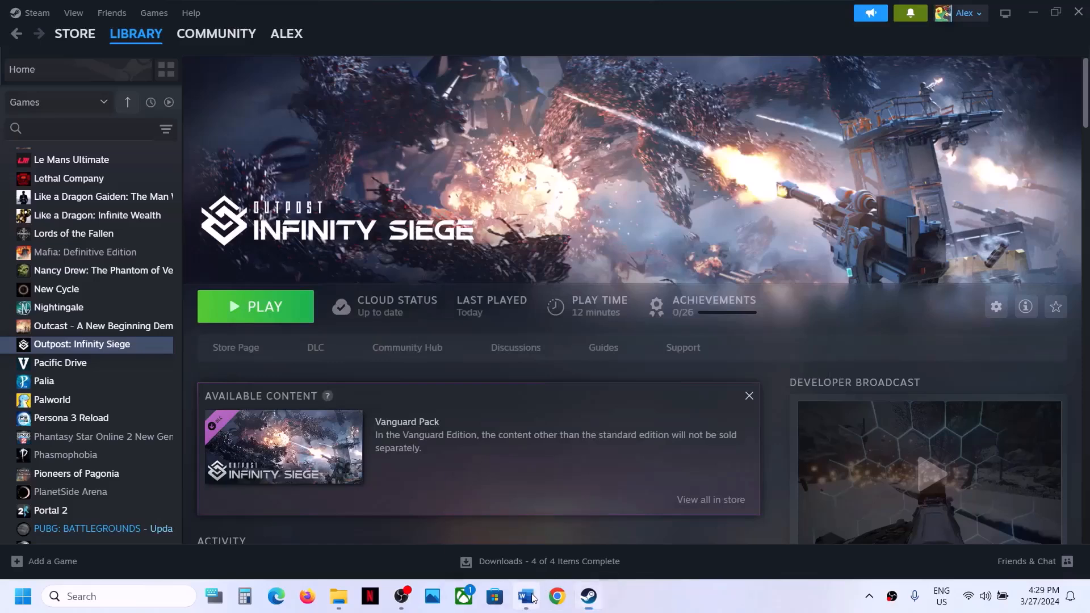
Switch to Word and review Step 7 on allowing the game exe through the antivirus program, Windows Security and Firewall, then minimize it
click(527, 596)
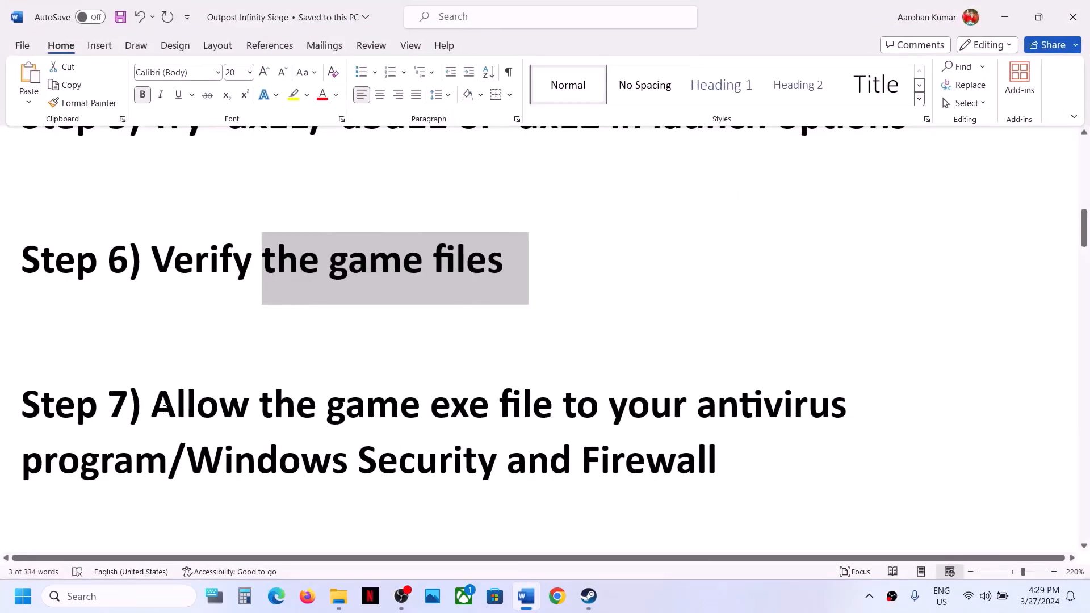
drag(165, 410, 168, 463)
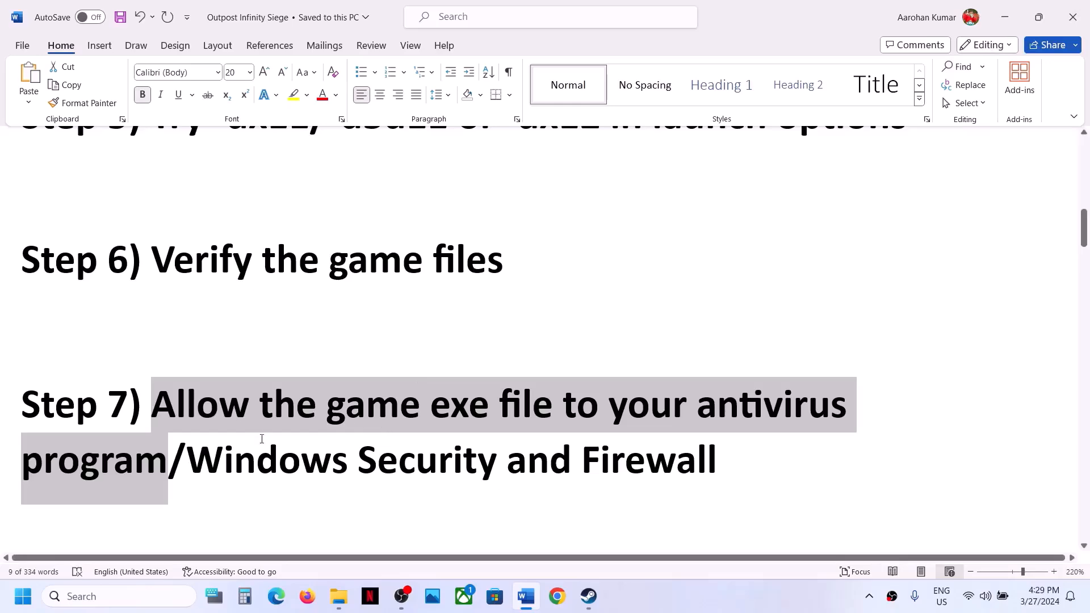
drag(191, 463, 717, 463)
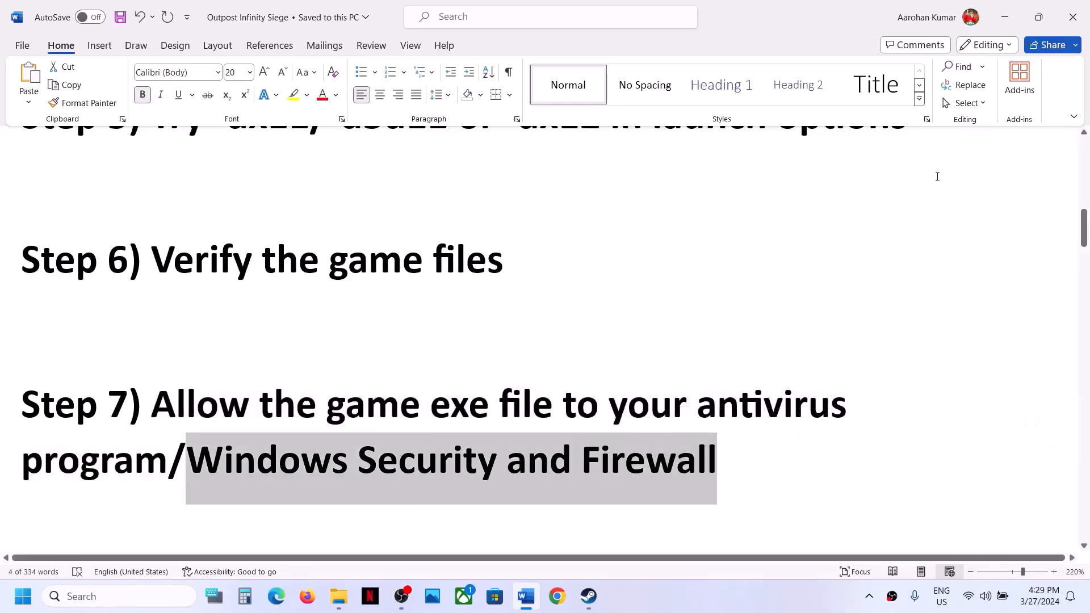
click(1000, 14)
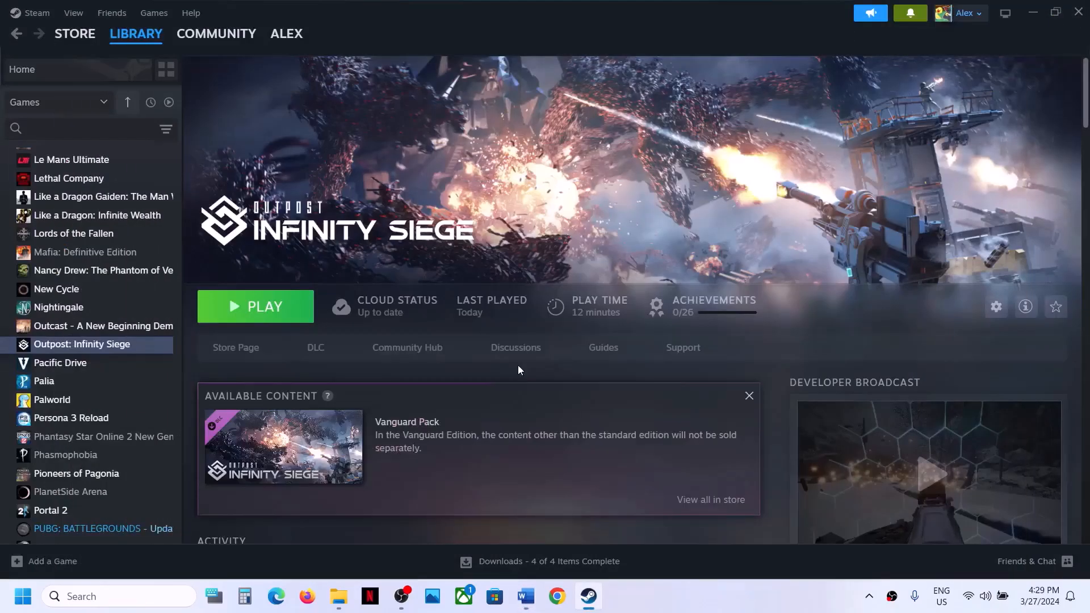
Open the Windows Settings and go through Privacy & security to the Virus & threat protection page of Windows Security
key(super+i)
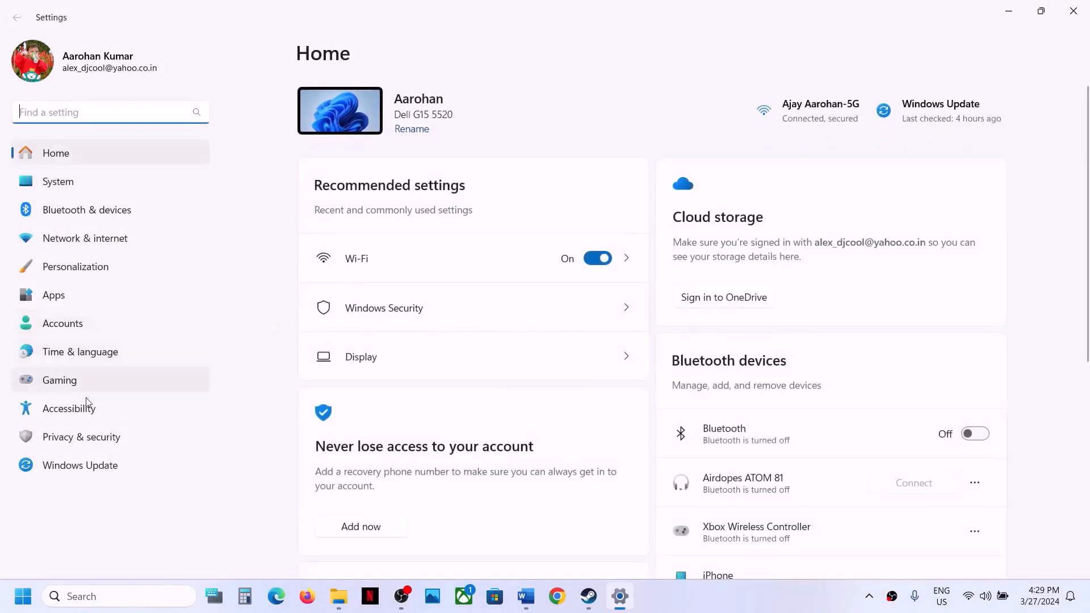
click(84, 438)
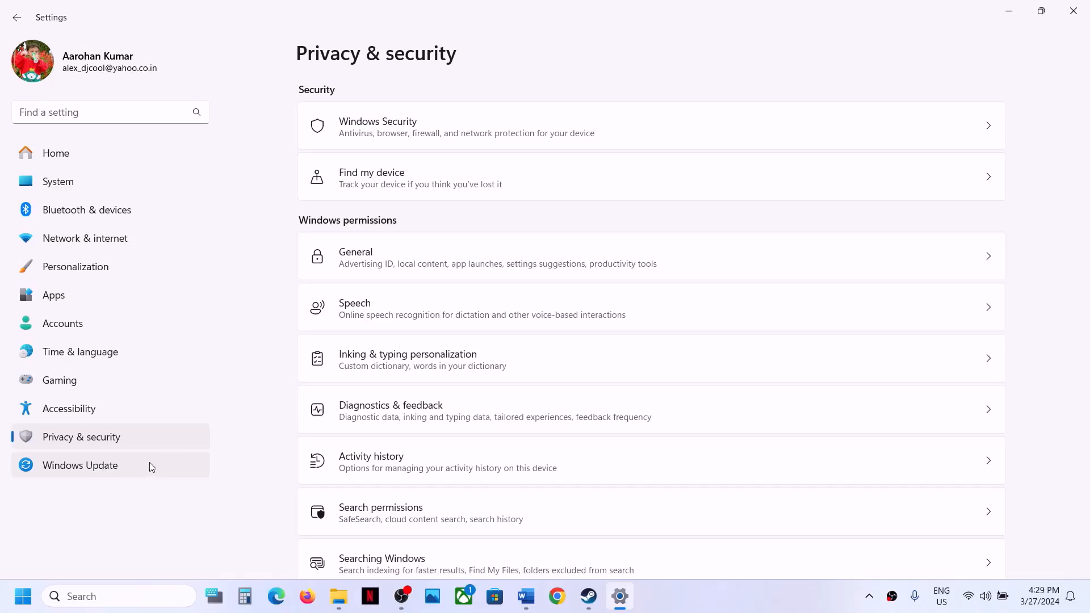
click(426, 138)
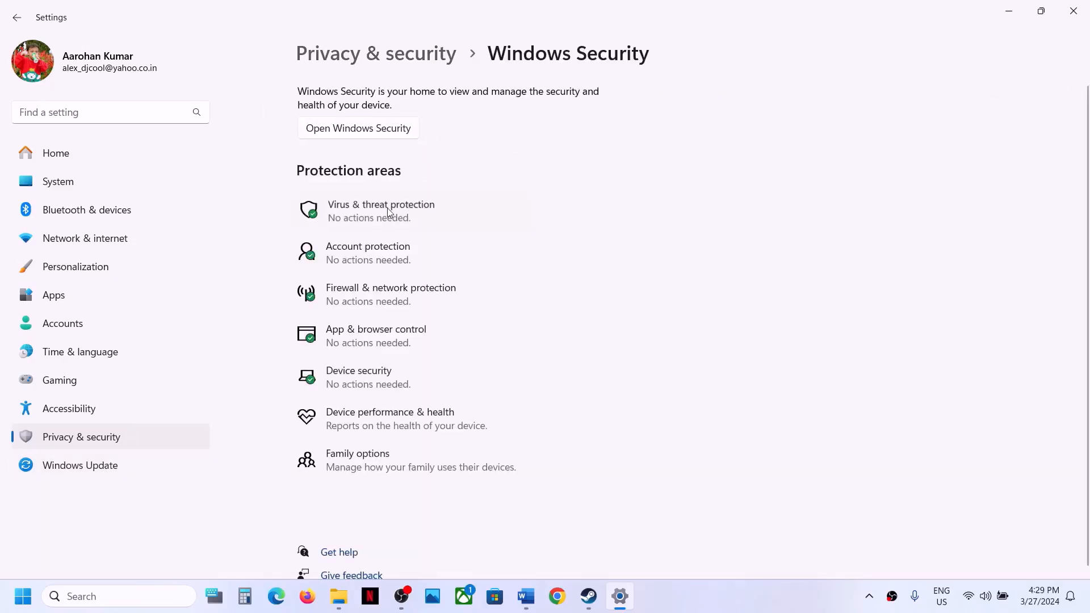
click(382, 210)
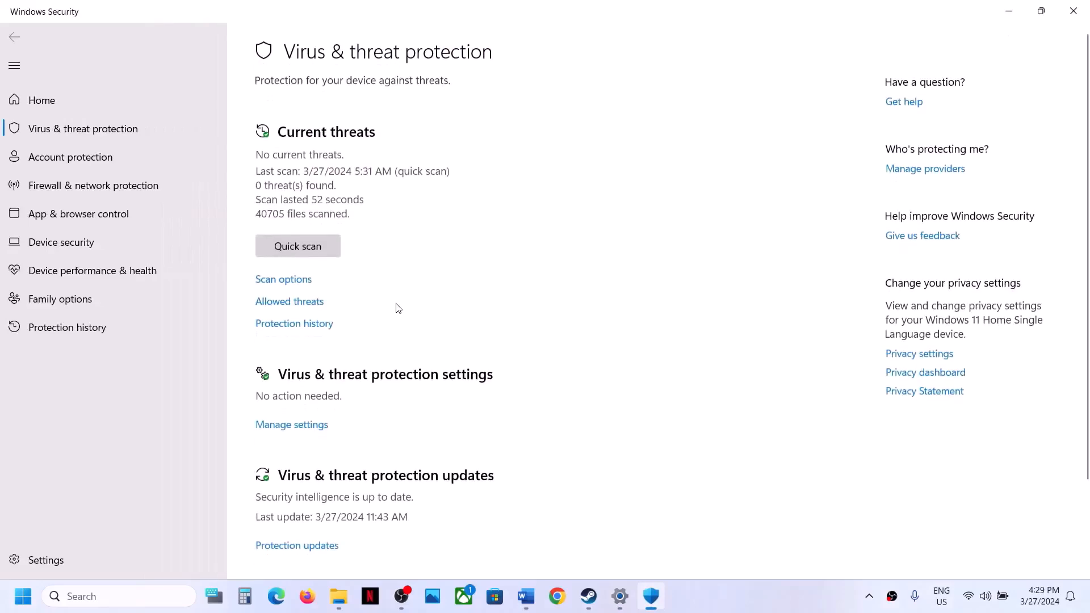
Open the apps allowed through Controlled folder access under Ransomware protection and grant Windows Security permission to make changes
scroll(392, 352, down, 3)
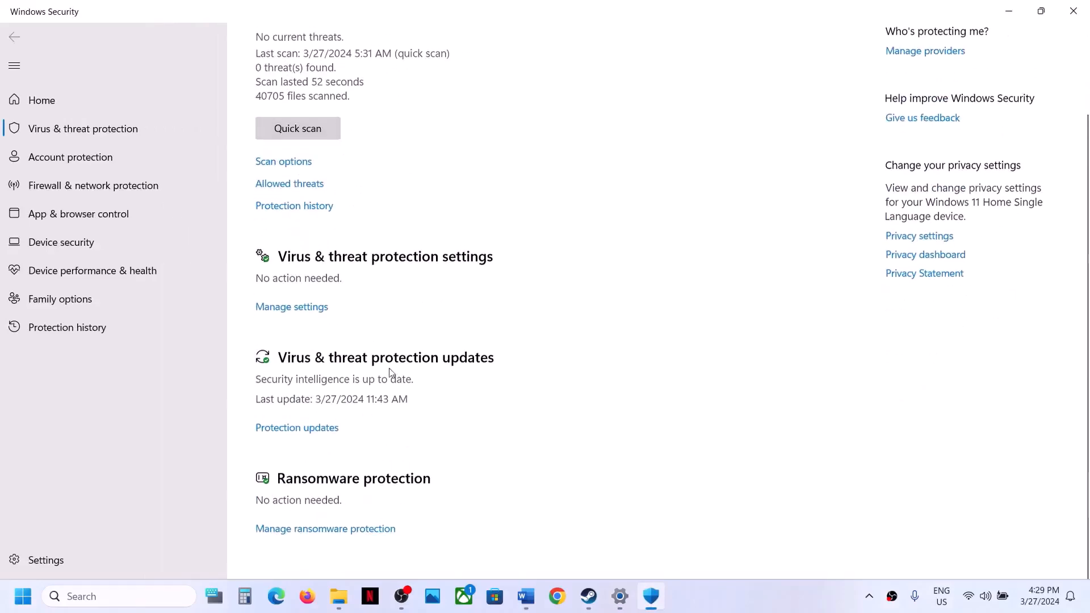
click(333, 531)
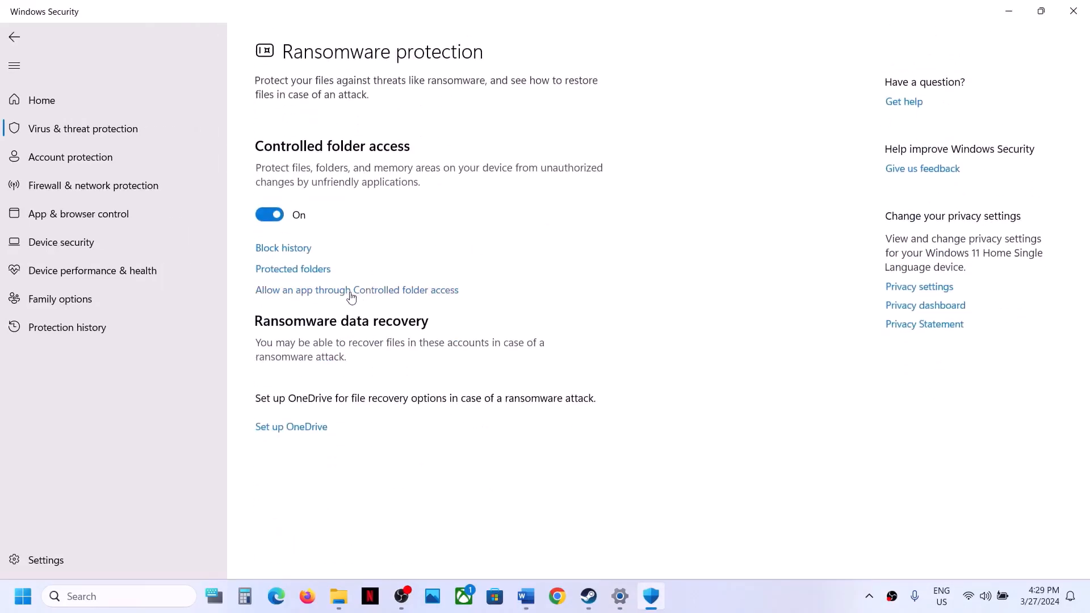
click(375, 290)
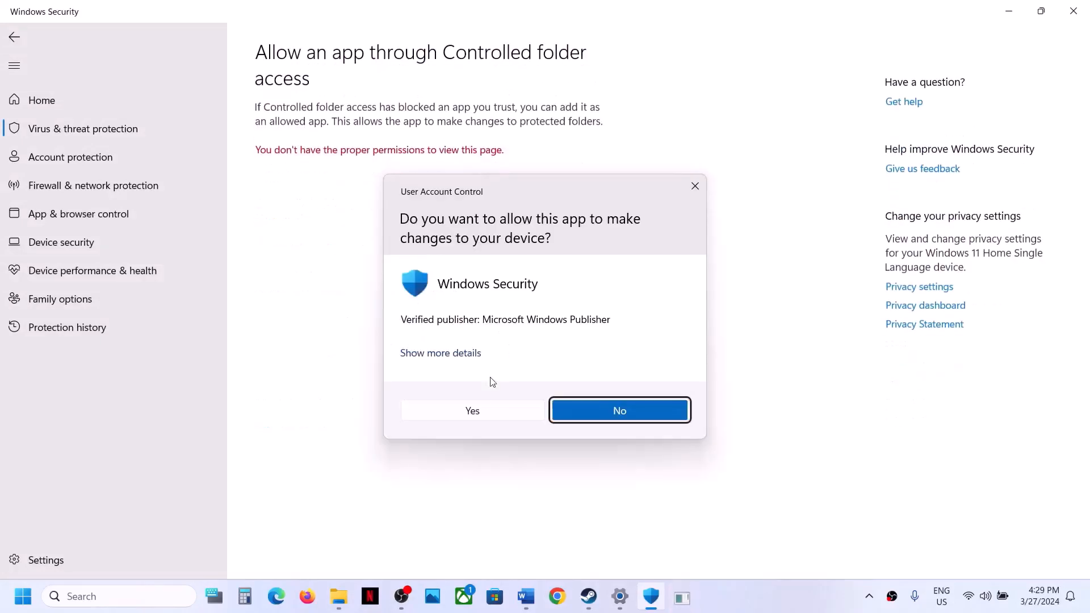
click(475, 412)
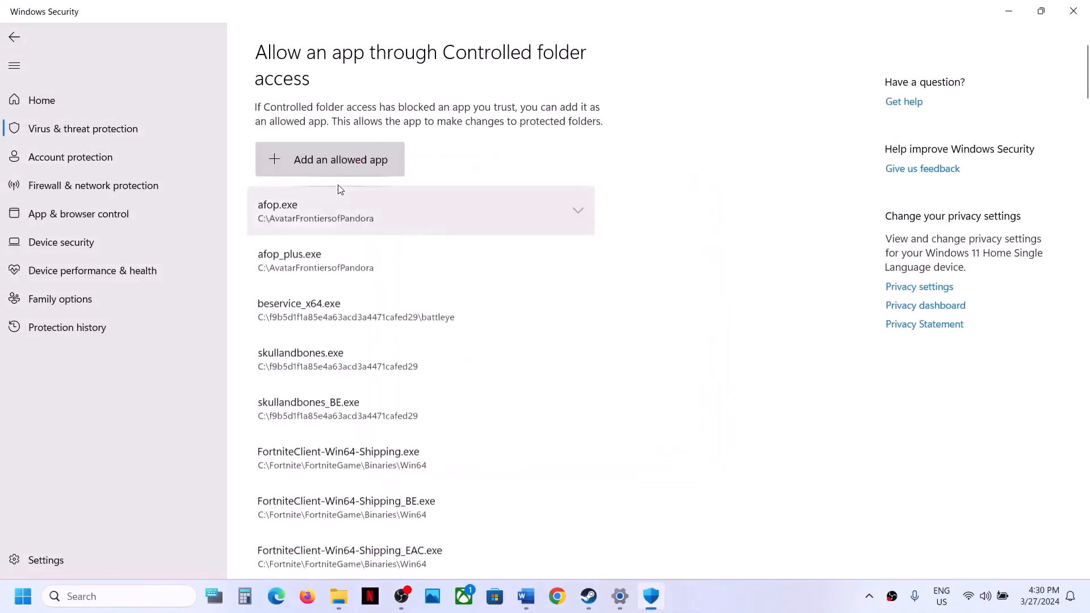
Start adding an allowed app by browsing for its file, and go to Program Files (x86) on the OS (C:) drive
click(343, 170)
click(330, 216)
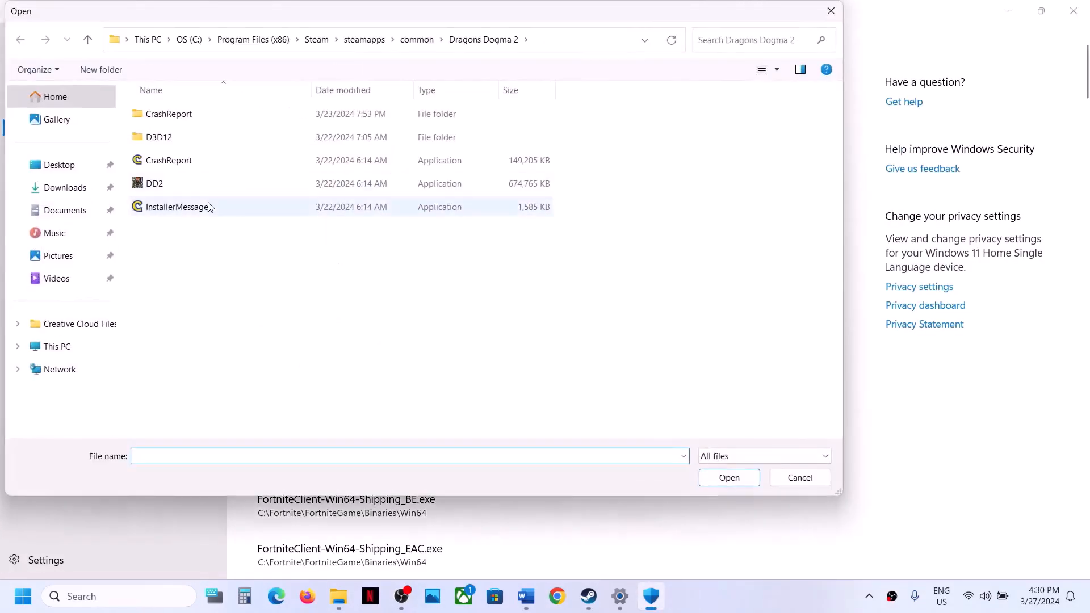
click(67, 351)
double_click(256, 123)
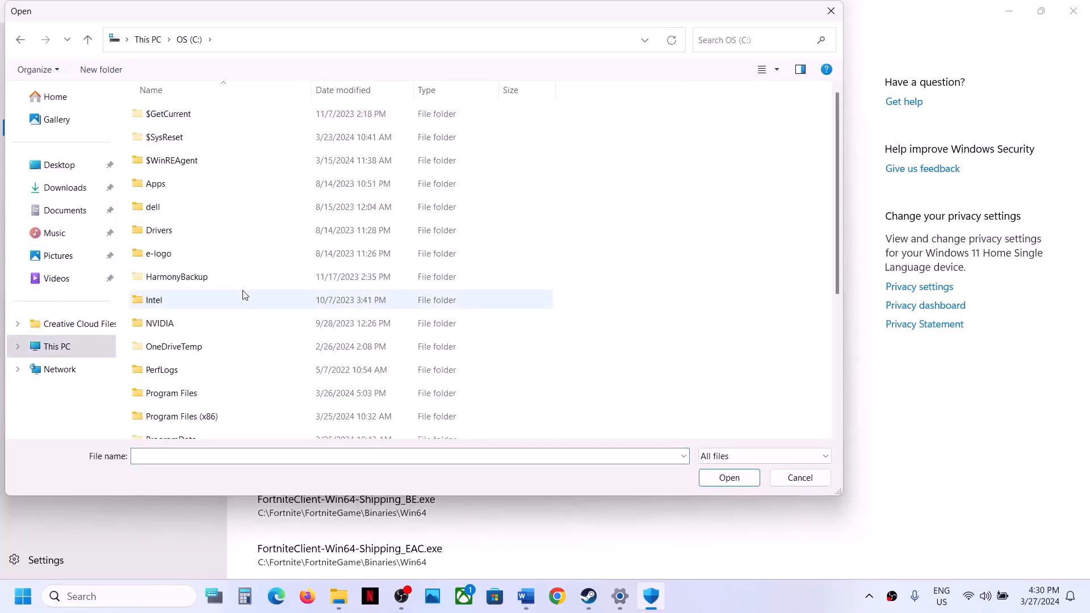
scroll(241, 295, down, 3)
double_click(215, 201)
Go to Steam\steamapps\common\Outpost and add the U01 application as an allowed app for Controlled folder access
scroll(214, 204, down, 8)
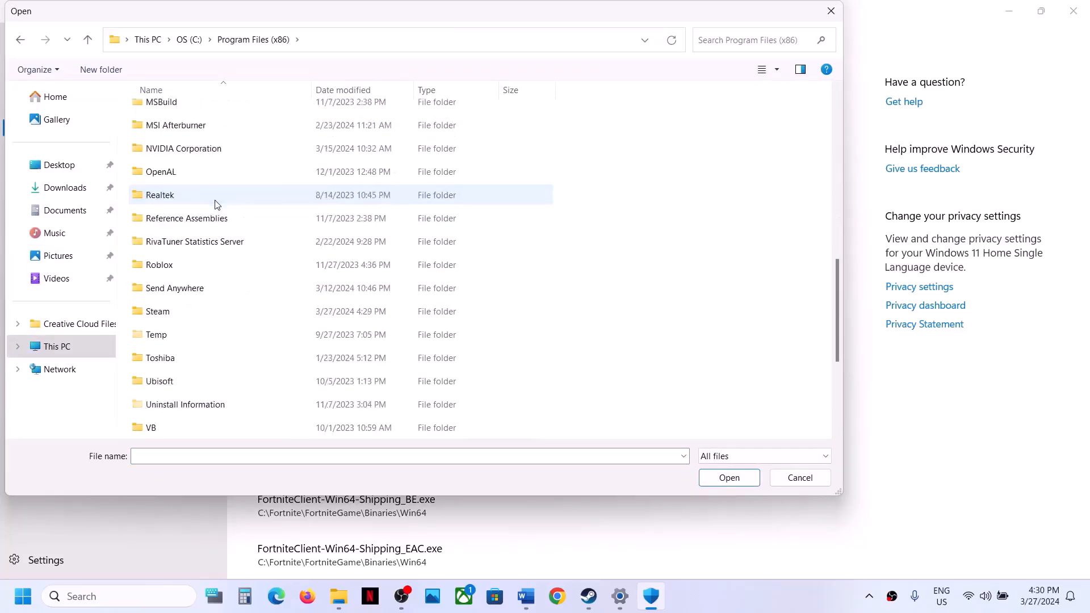
double_click(183, 248)
scroll(180, 248, down, 4)
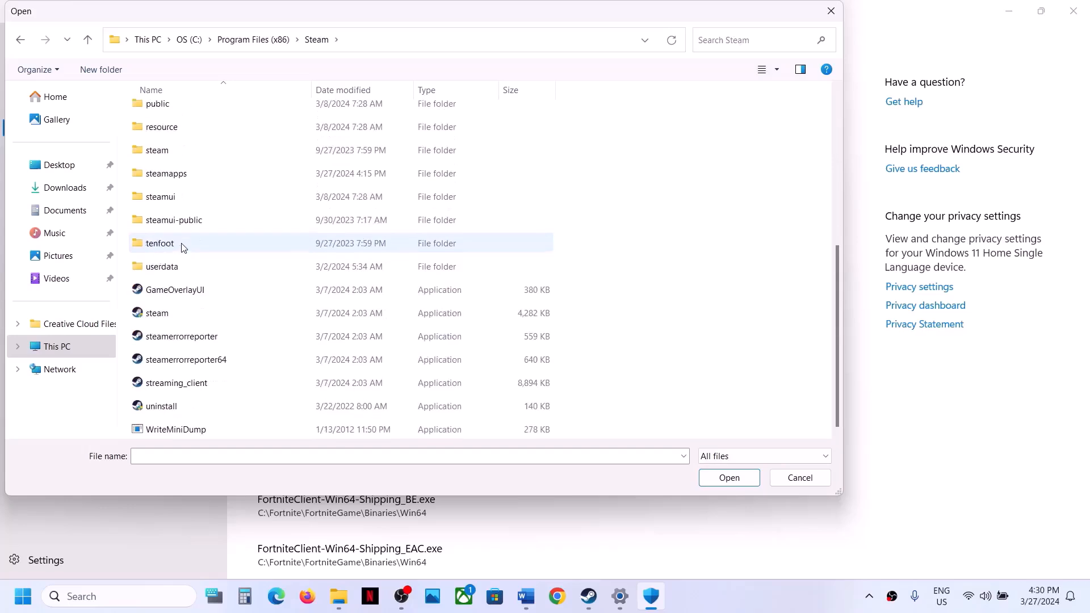
double_click(171, 174)
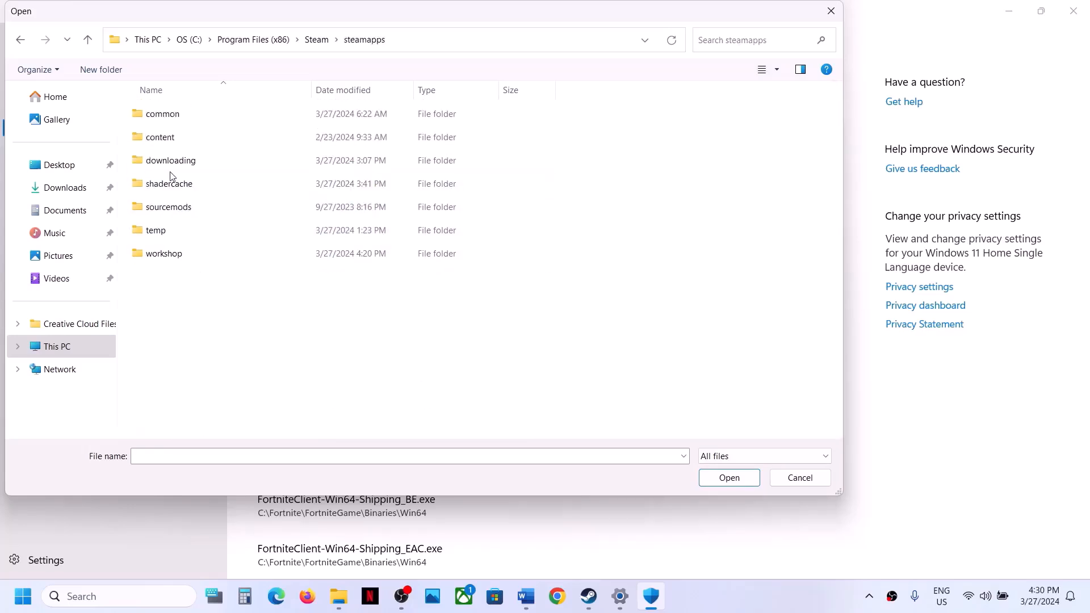
double_click(206, 115)
double_click(197, 210)
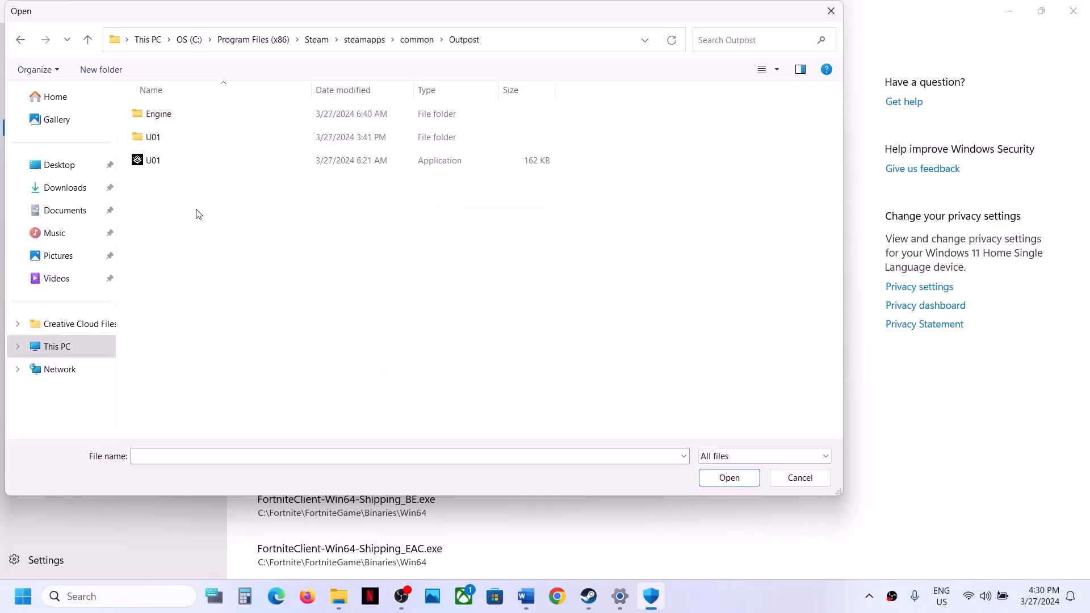
click(183, 166)
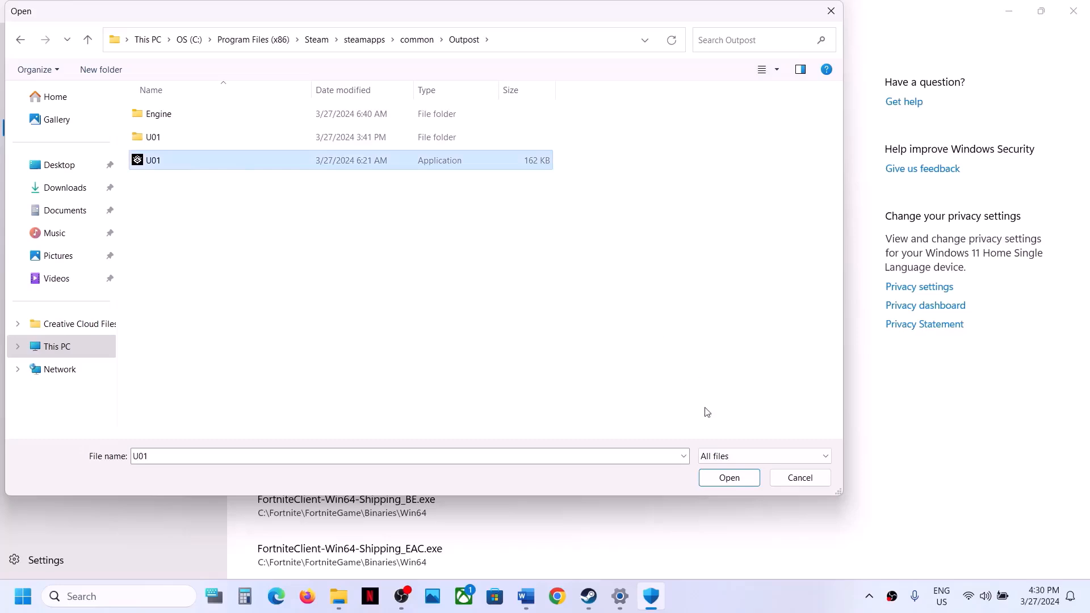
click(727, 477)
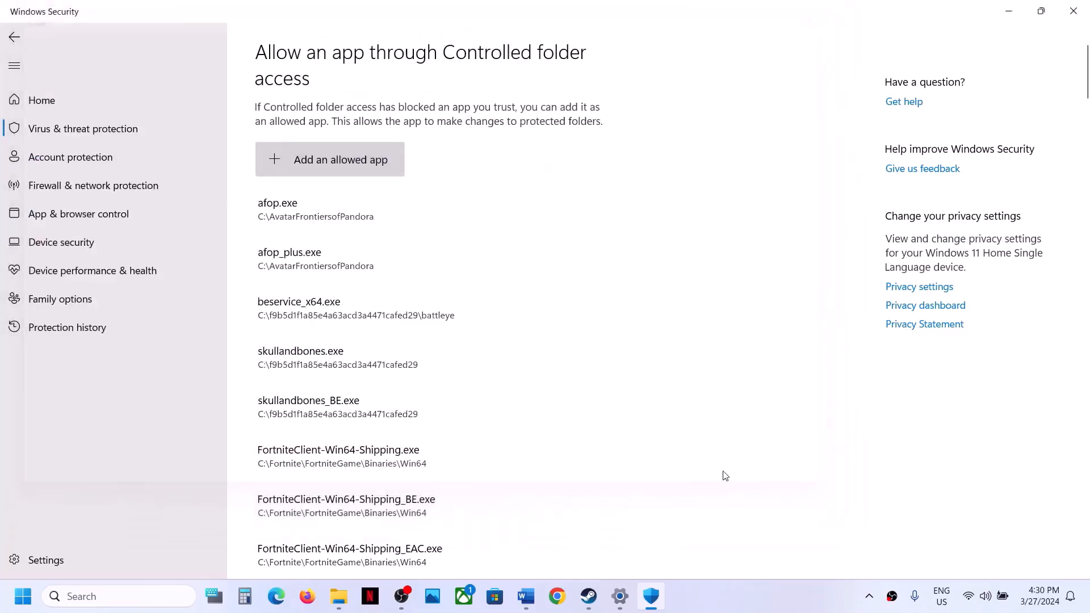
Add the U01-Win64-Shipping application from Outpost\U01\Binaries\Win64 as an allowed app for Controlled folder access
click(357, 169)
click(338, 220)
click(185, 145)
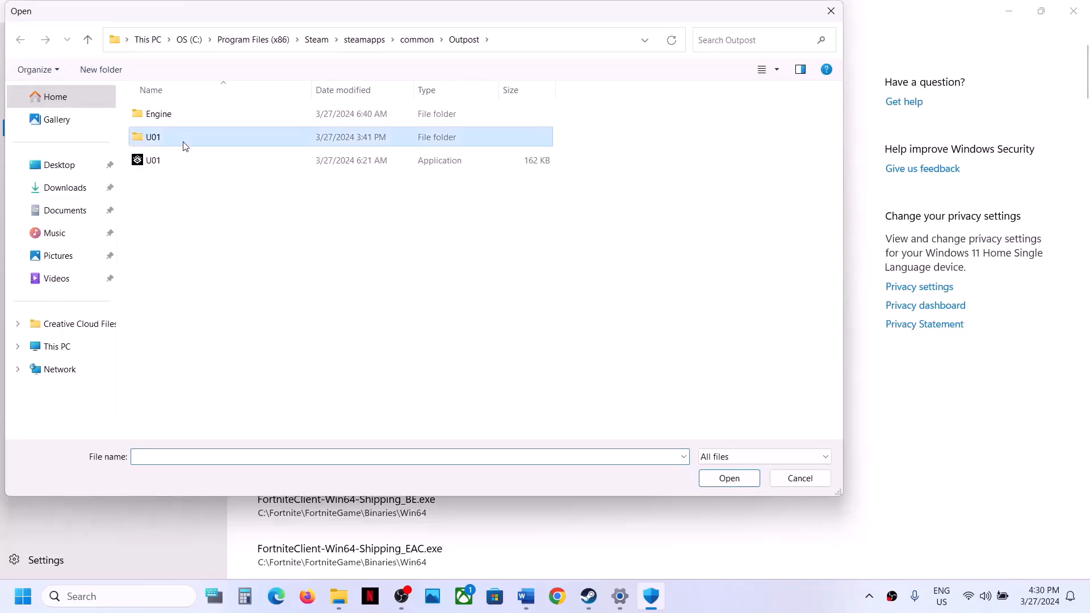
double_click(184, 146)
double_click(177, 116)
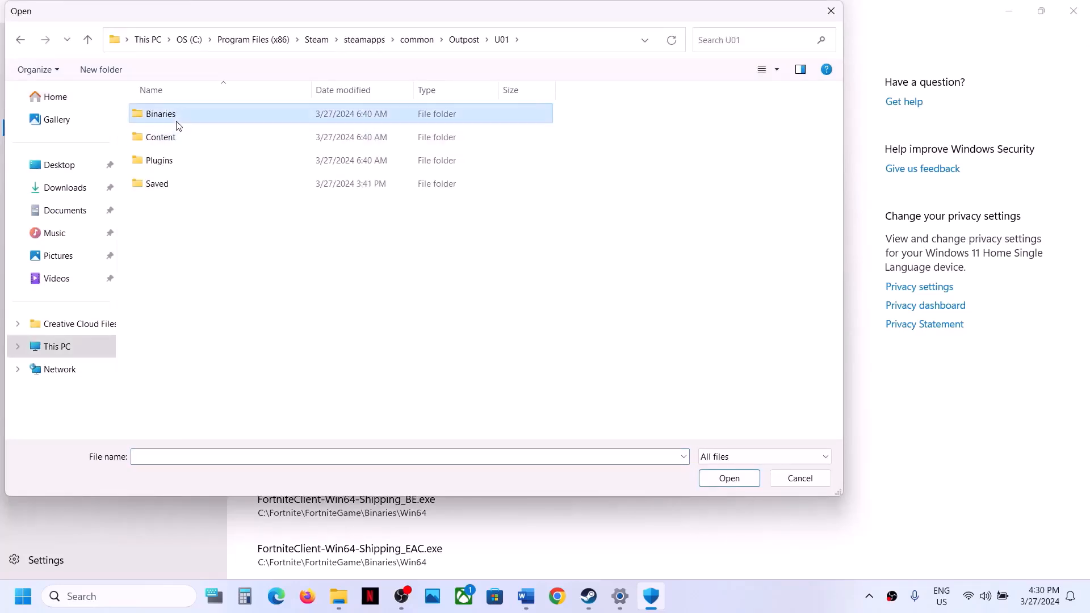
double_click(177, 120)
click(185, 145)
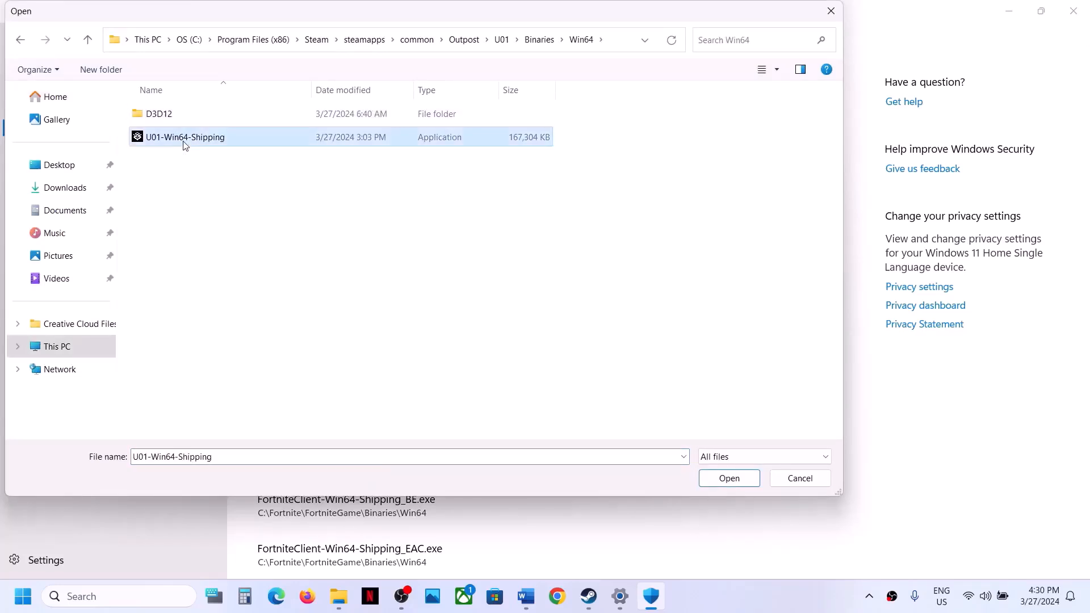
click(730, 478)
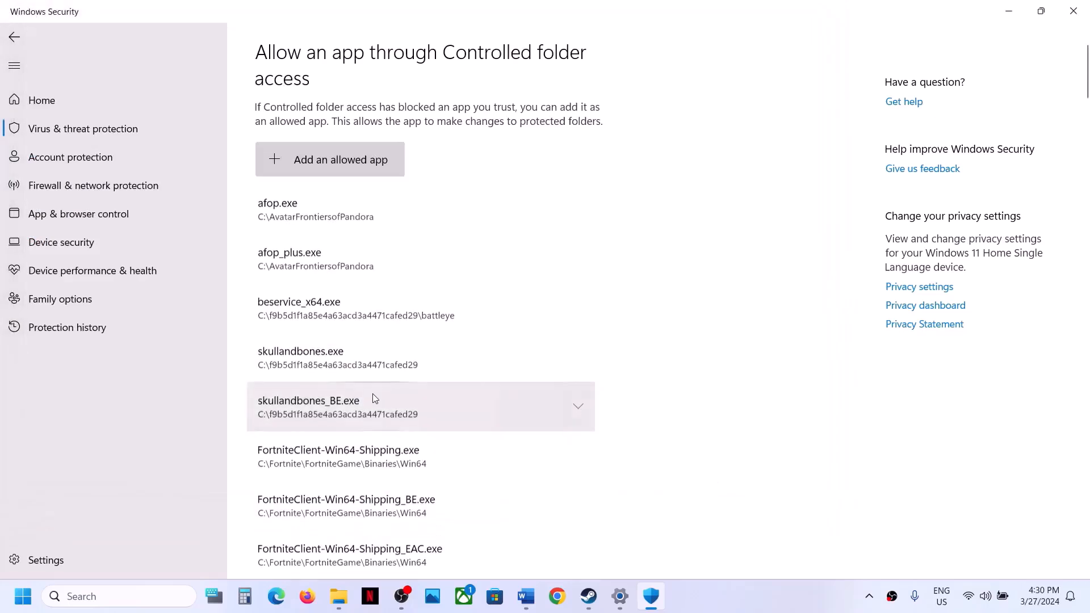
Open the Control Panel, go through System and Security to the apps allowed through Windows Defender Firewall, and unlock the list for changes
click(163, 590)
text(control)
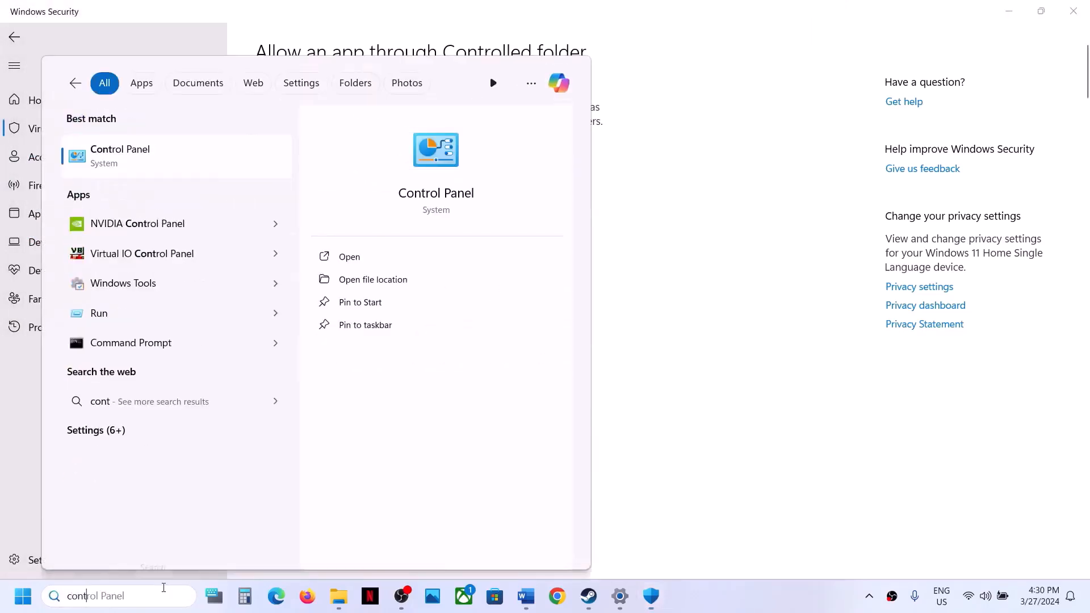
key(Return)
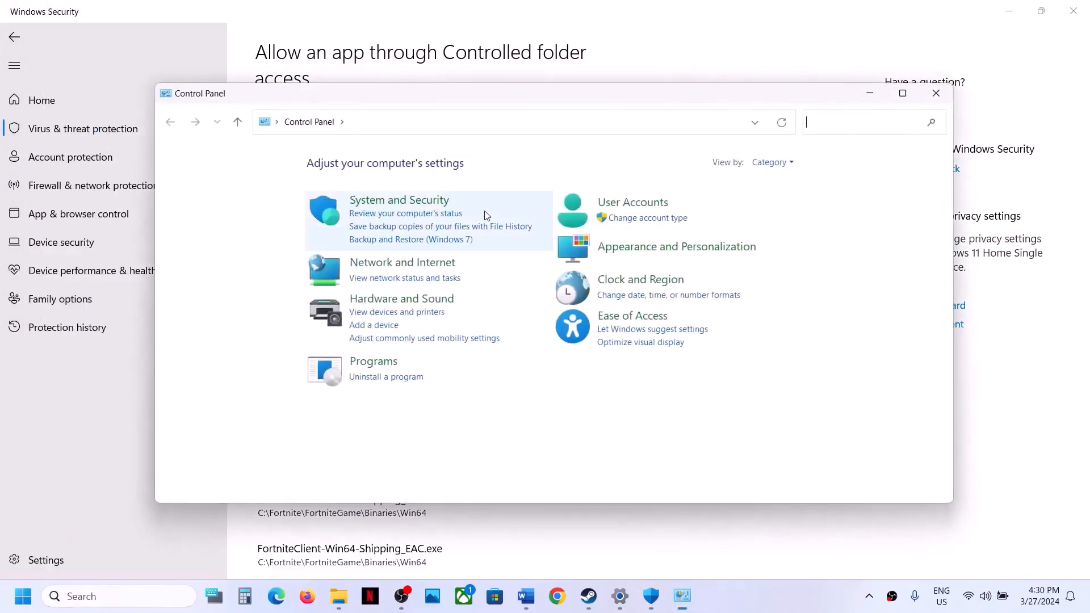
click(426, 204)
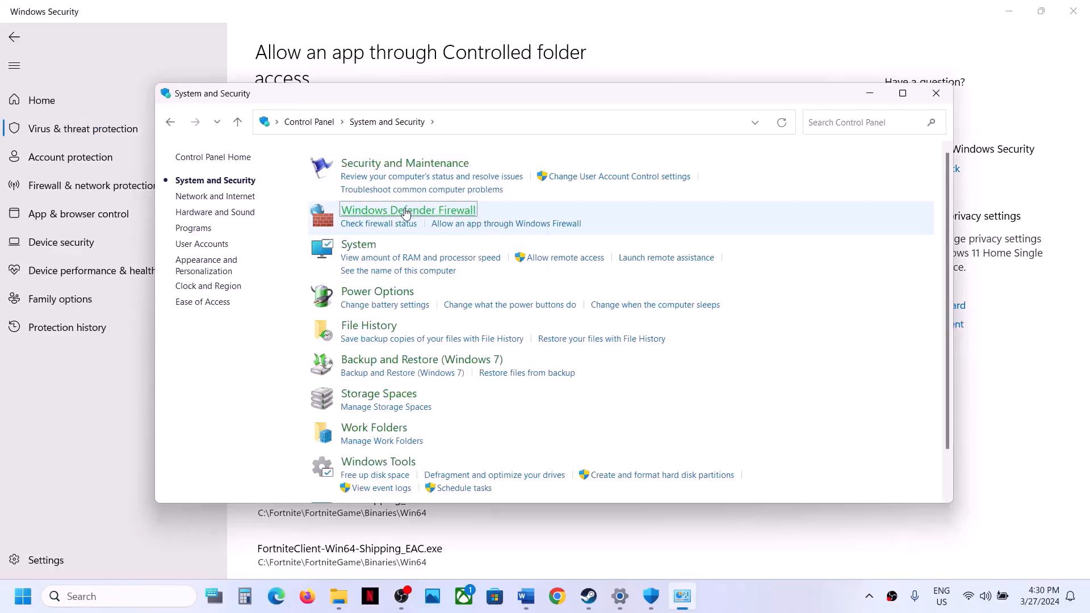
click(406, 213)
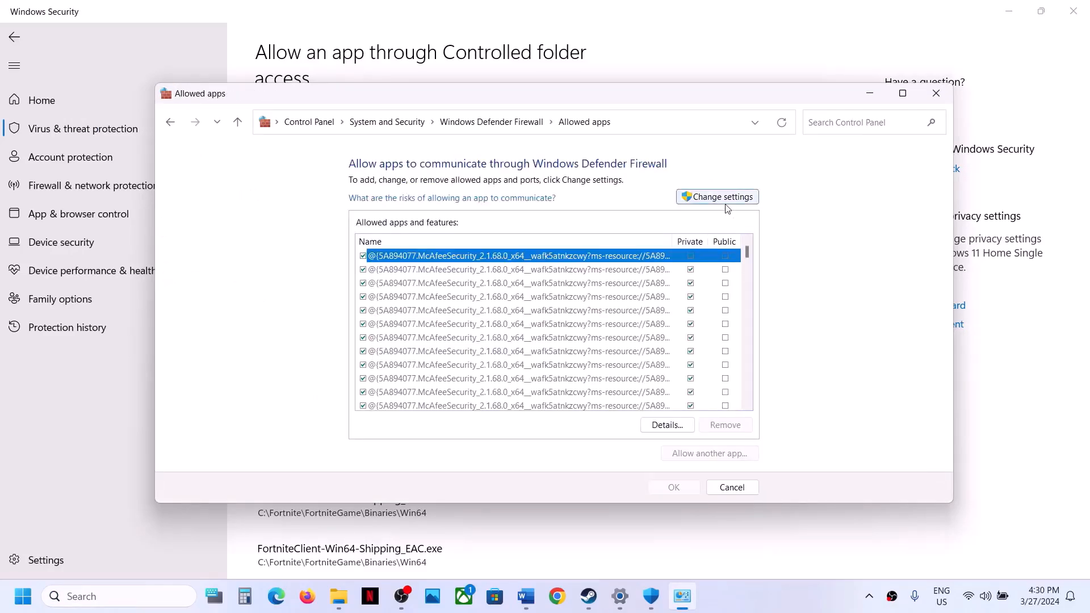
click(903, 94)
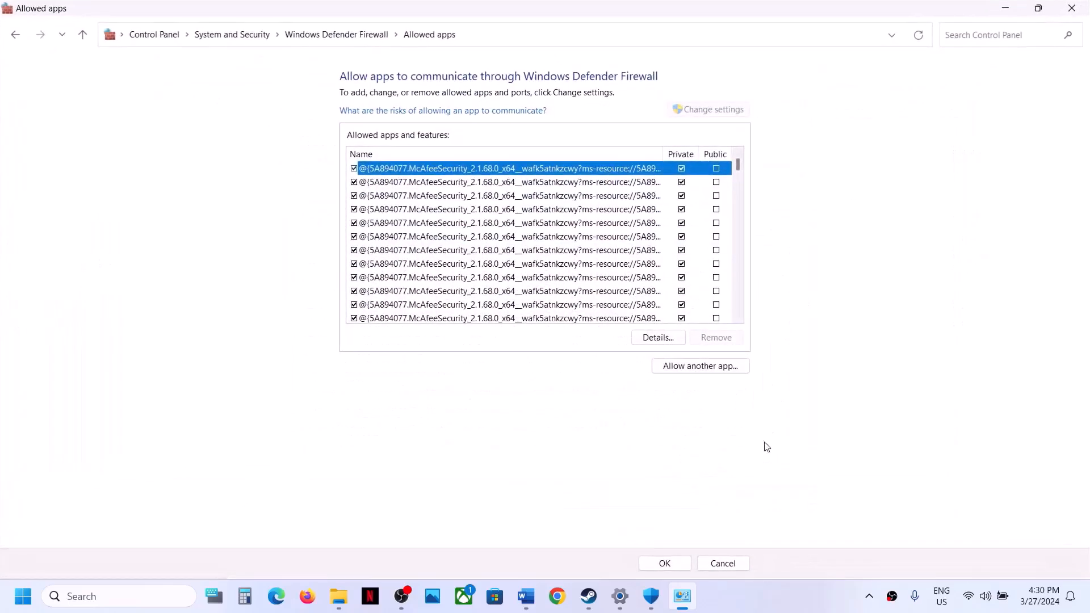
Try to add the U01 application from steamapps\common\Outpost to the apps allowed through the firewall
click(698, 368)
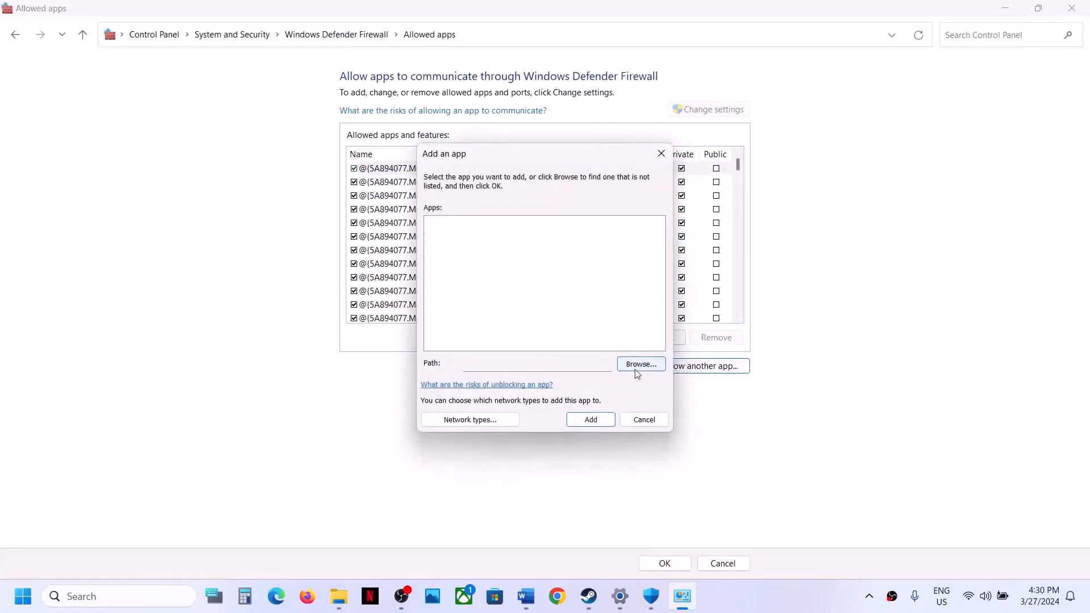
click(637, 369)
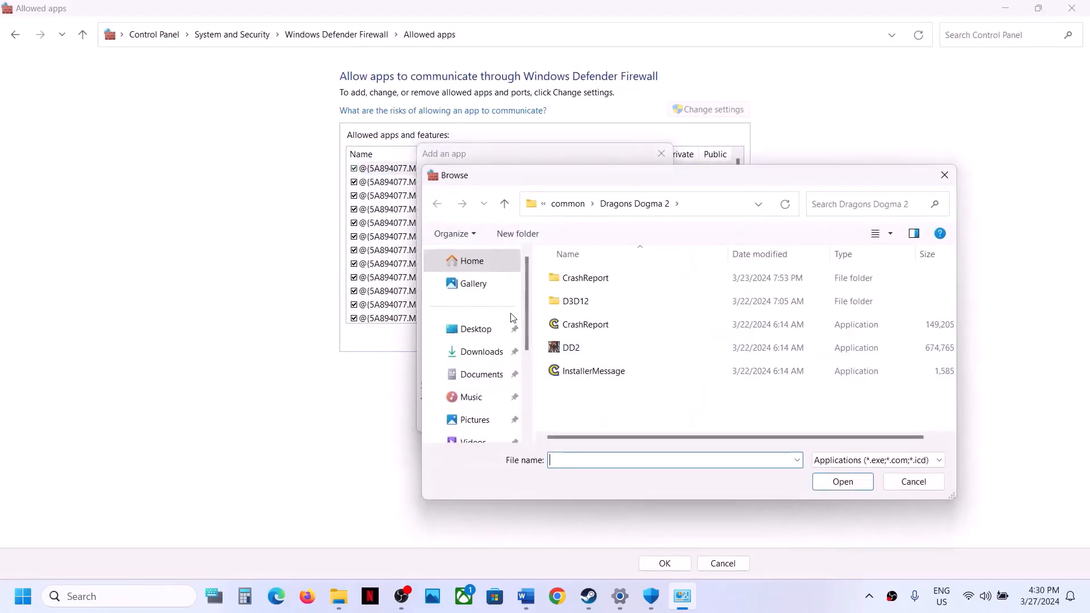
click(579, 205)
double_click(586, 373)
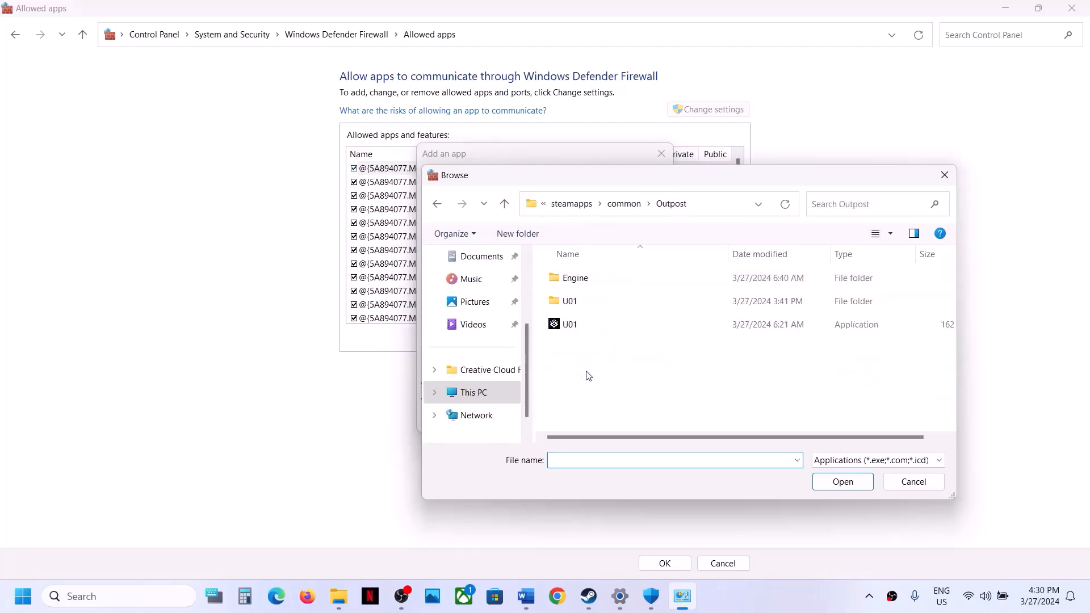
click(570, 332)
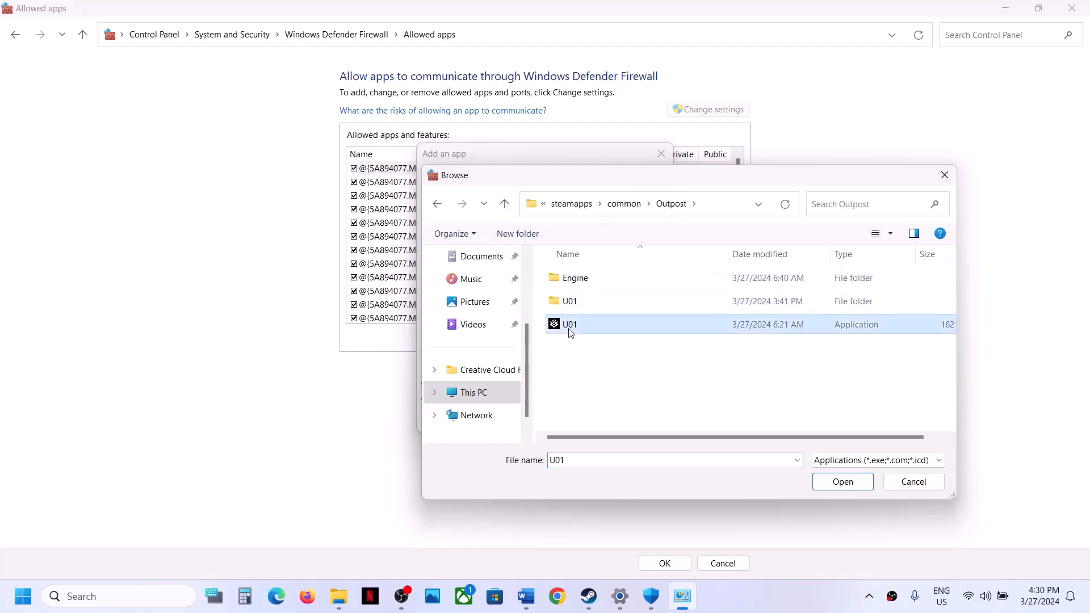
click(843, 482)
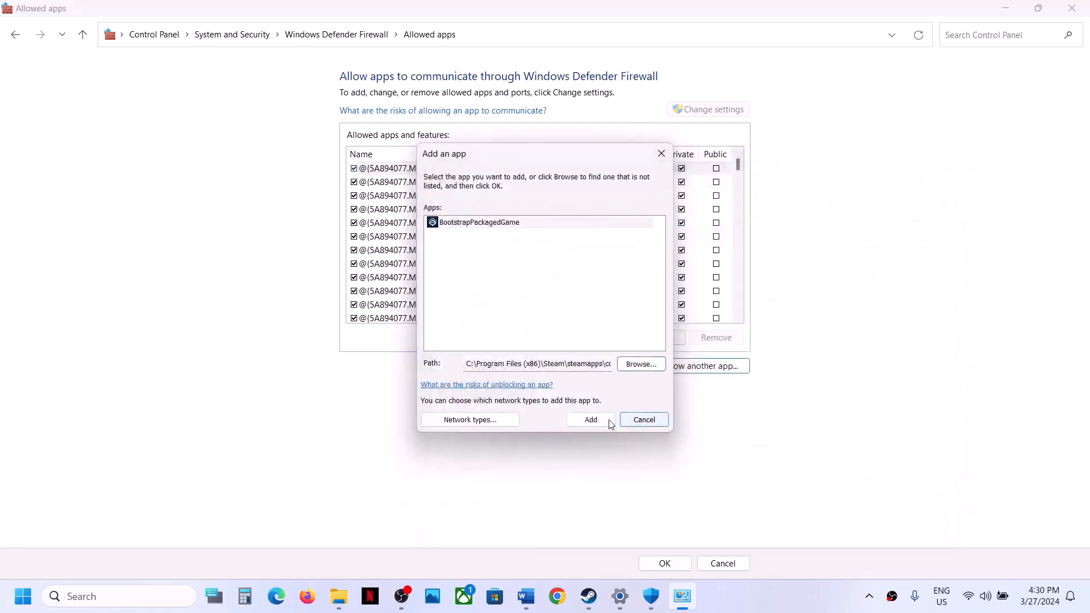
click(591, 419)
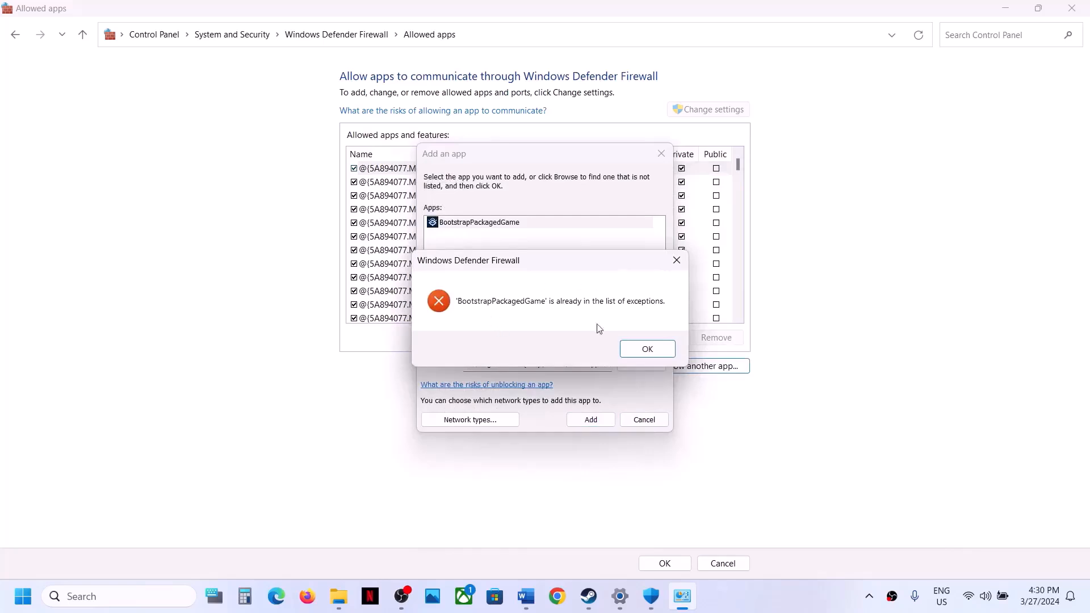
click(625, 346)
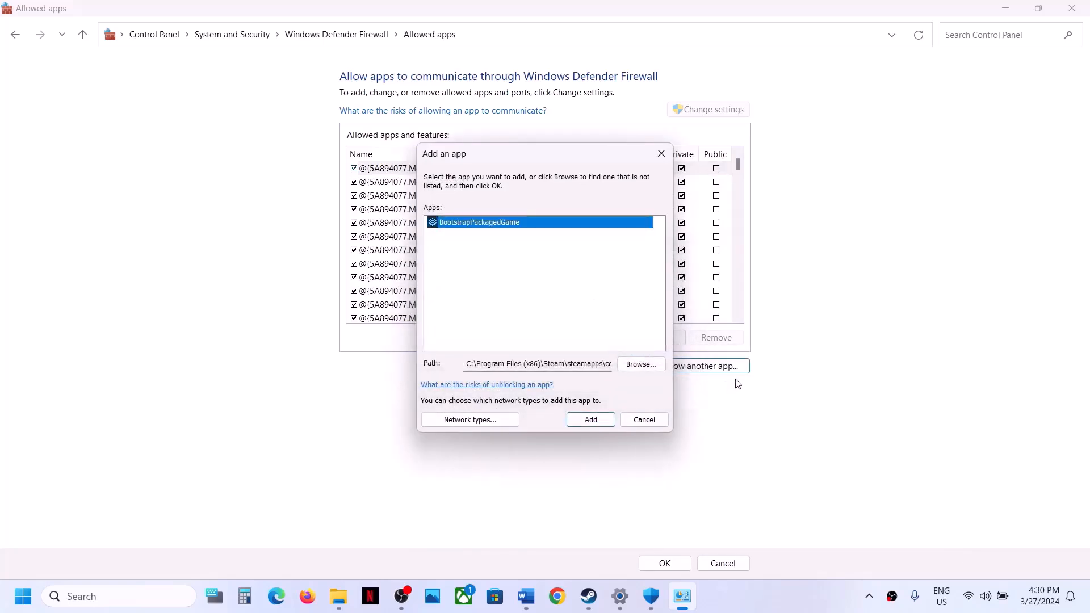
Try to add the U01-Win64-Shipping application from Outpost\U01\Binaries\Win64 to the apps allowed through the firewall
click(652, 369)
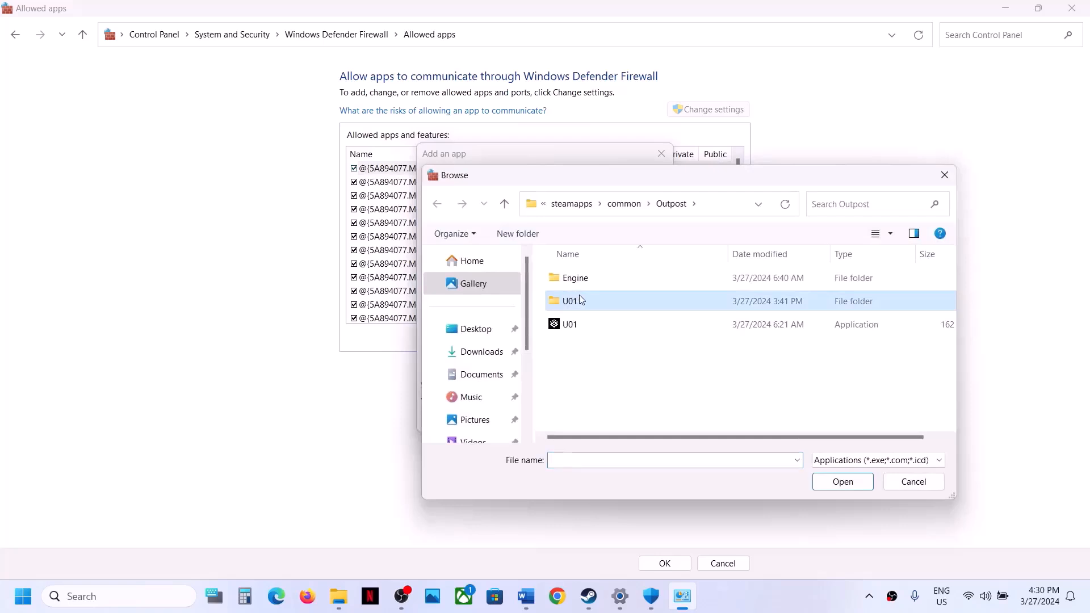
double_click(579, 294)
double_click(580, 284)
double_click(581, 286)
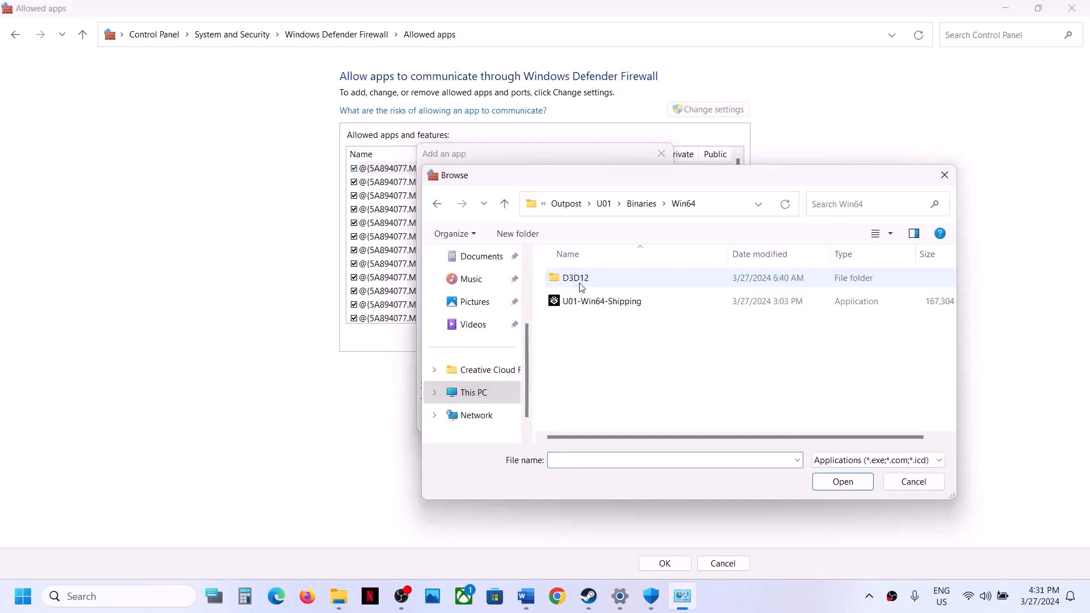
click(585, 301)
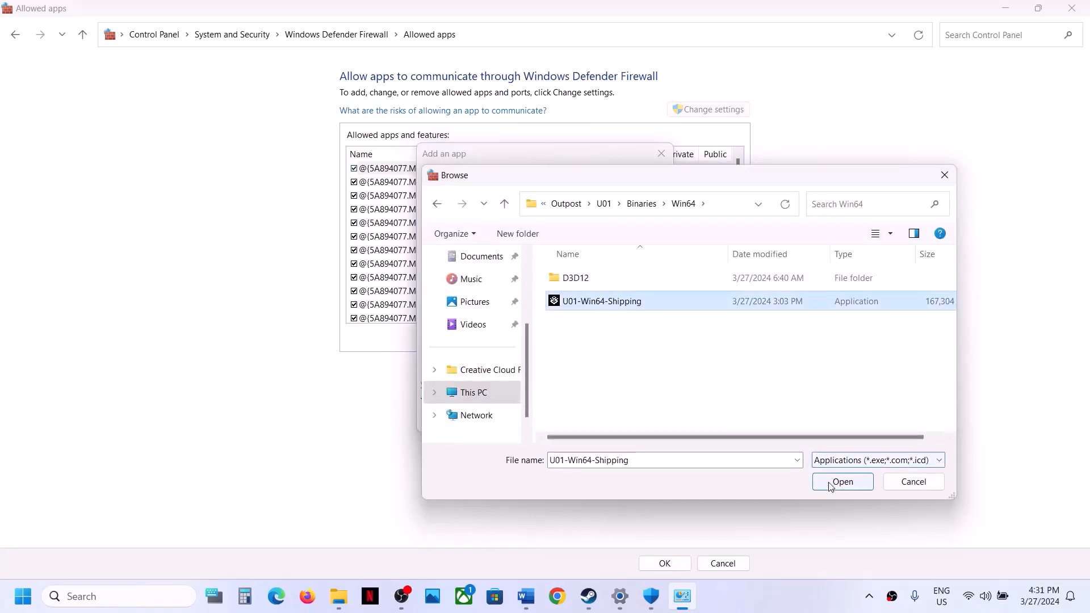
click(843, 482)
click(591, 420)
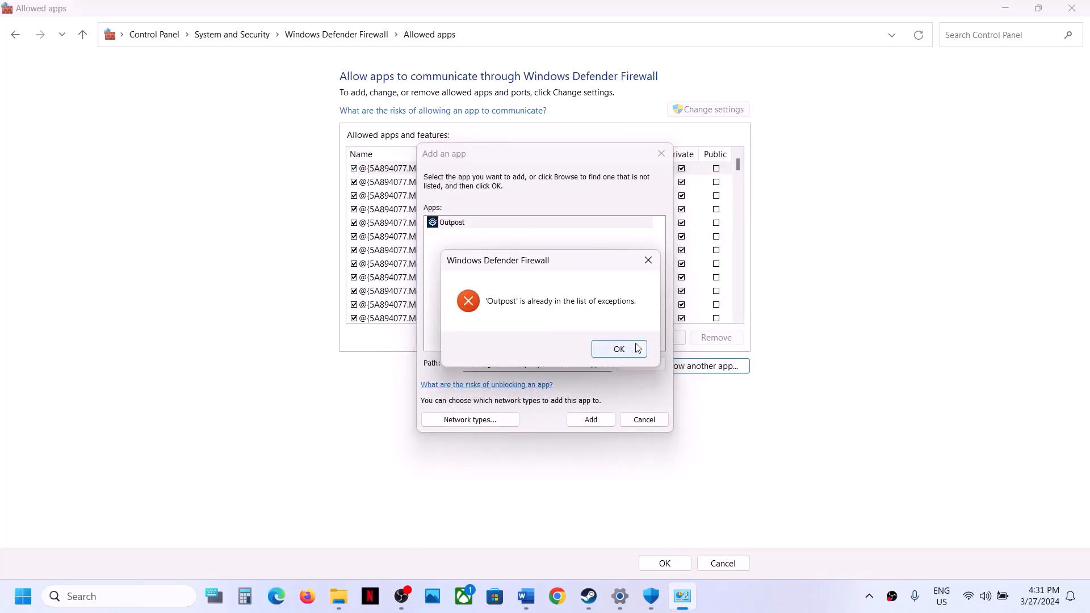
click(618, 348)
click(649, 425)
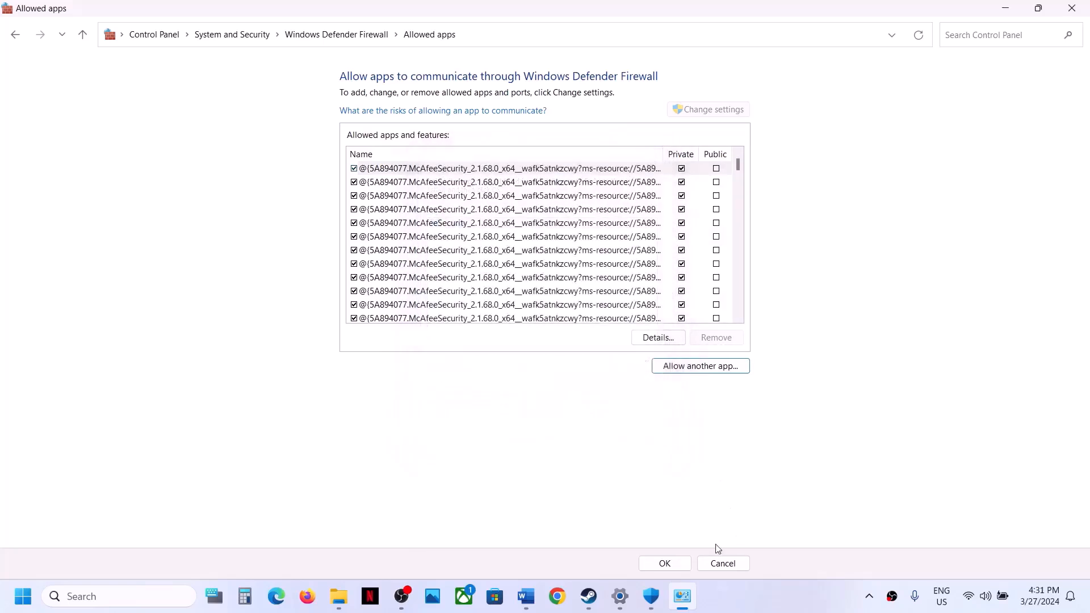
Confirm the firewall's allowed apps and close the firewall, Windows Security and Settings windows
click(660, 564)
click(1071, 9)
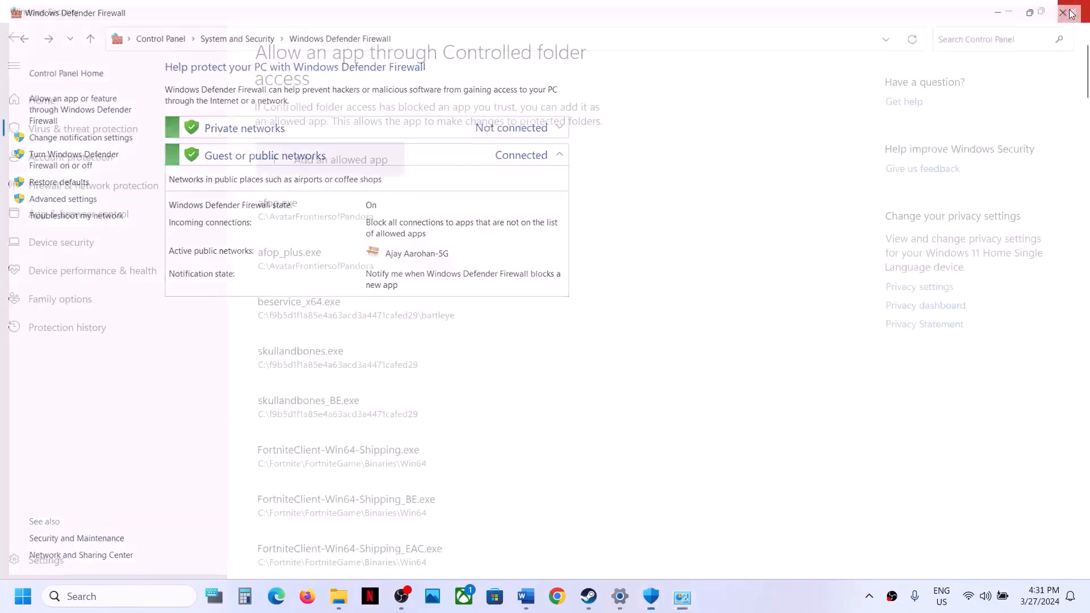
click(1071, 12)
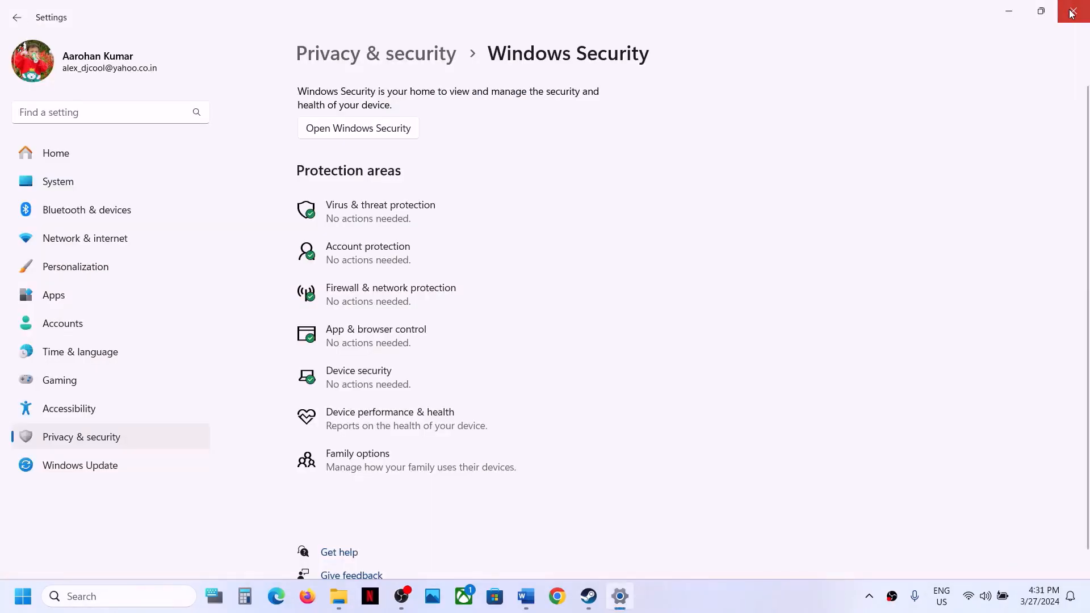
click(1072, 12)
Switch to the Outpost Infinity Siege document in Word and read Step 8 about skipping cut scenes and adjusting the video settings
click(527, 607)
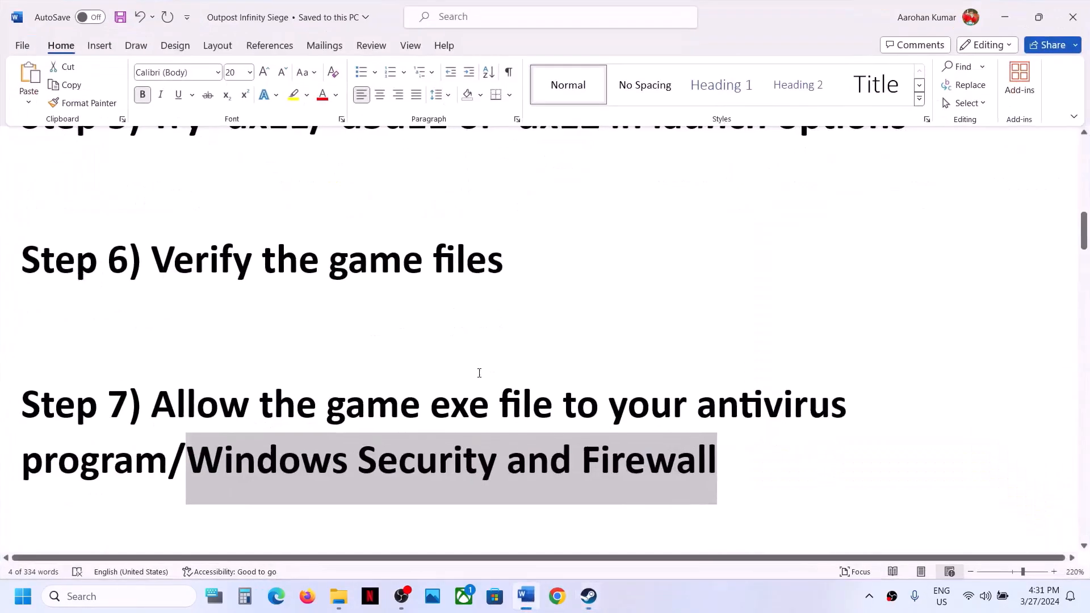
scroll(478, 373, down, 5)
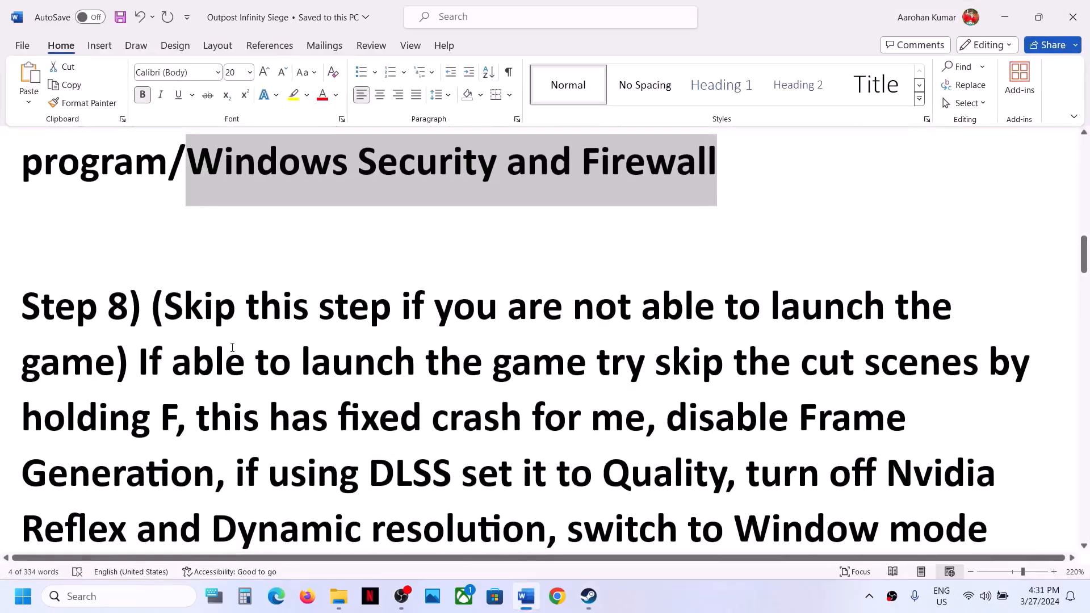
drag(171, 313, 98, 361)
click(228, 385)
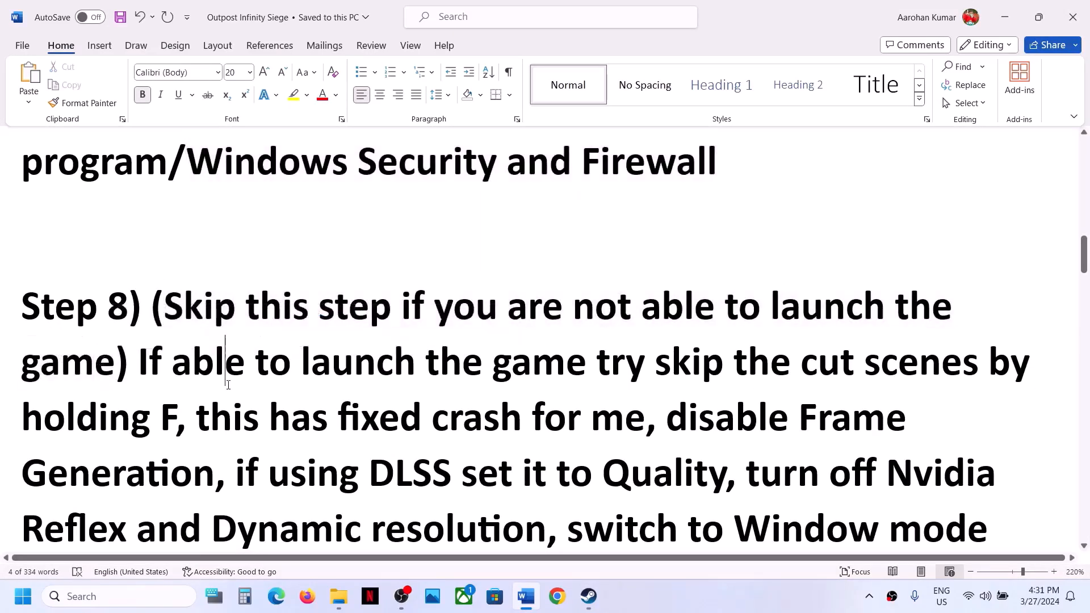
drag(140, 359, 162, 417)
scroll(164, 420, down, 2)
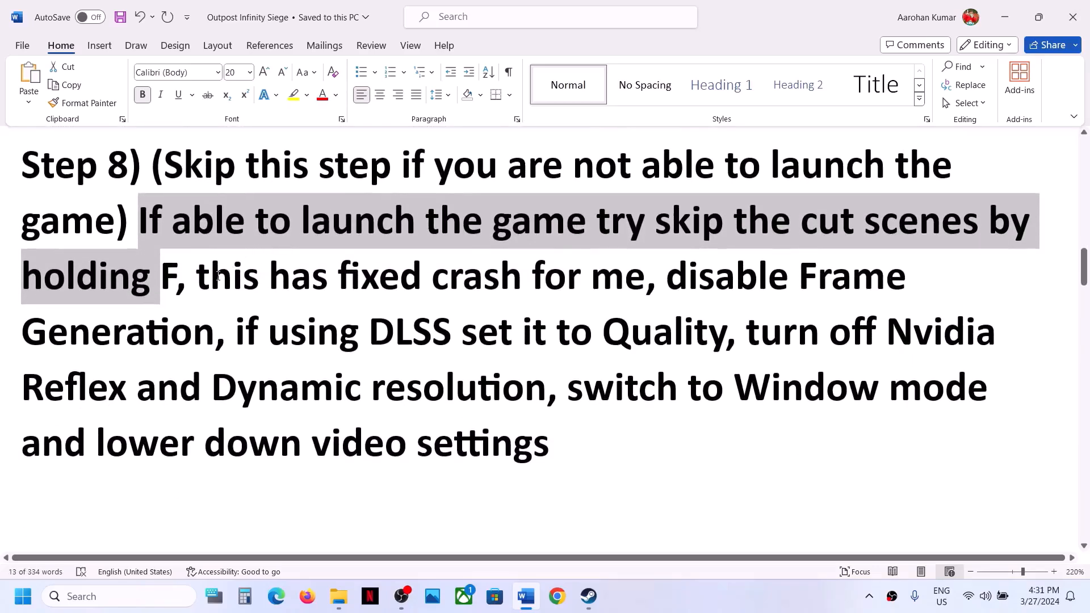
drag(219, 276, 541, 438)
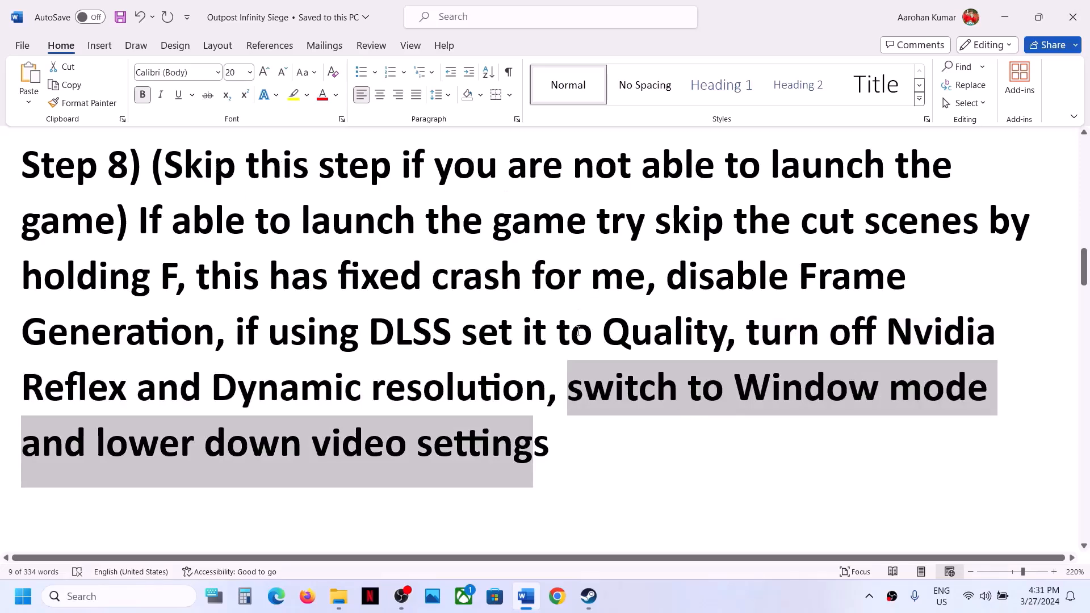
Switch to the running Outpost game and open its settings from the Pause screen
click(589, 596)
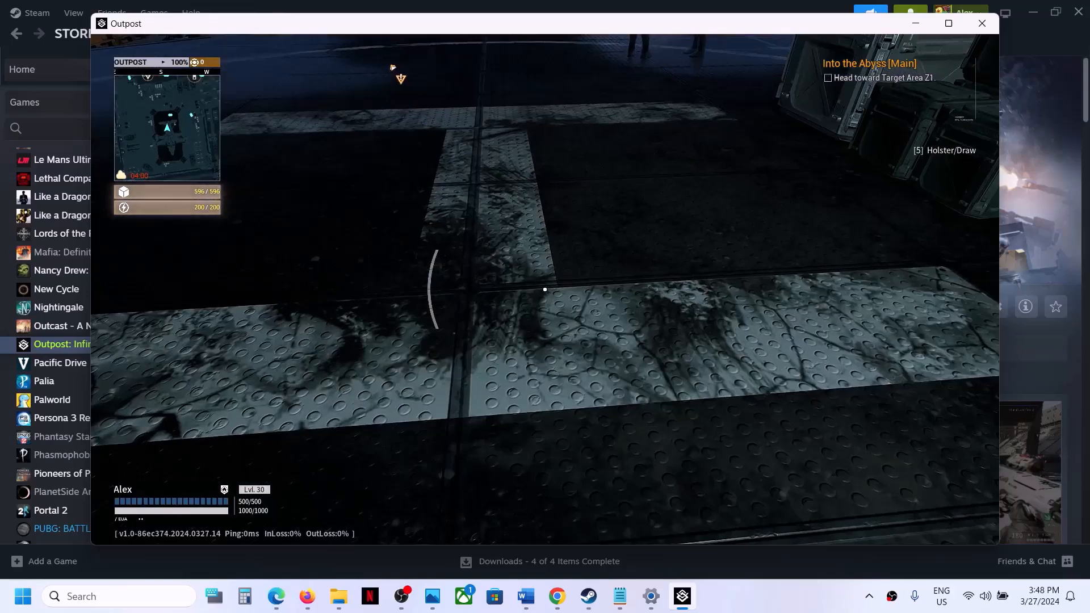
key(super+d)
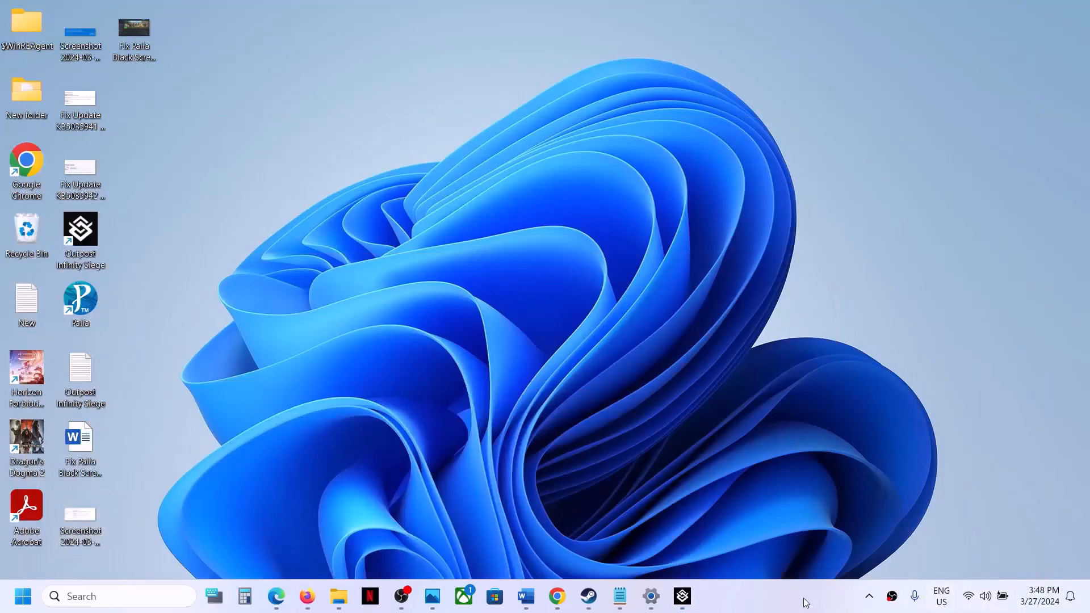
click(690, 594)
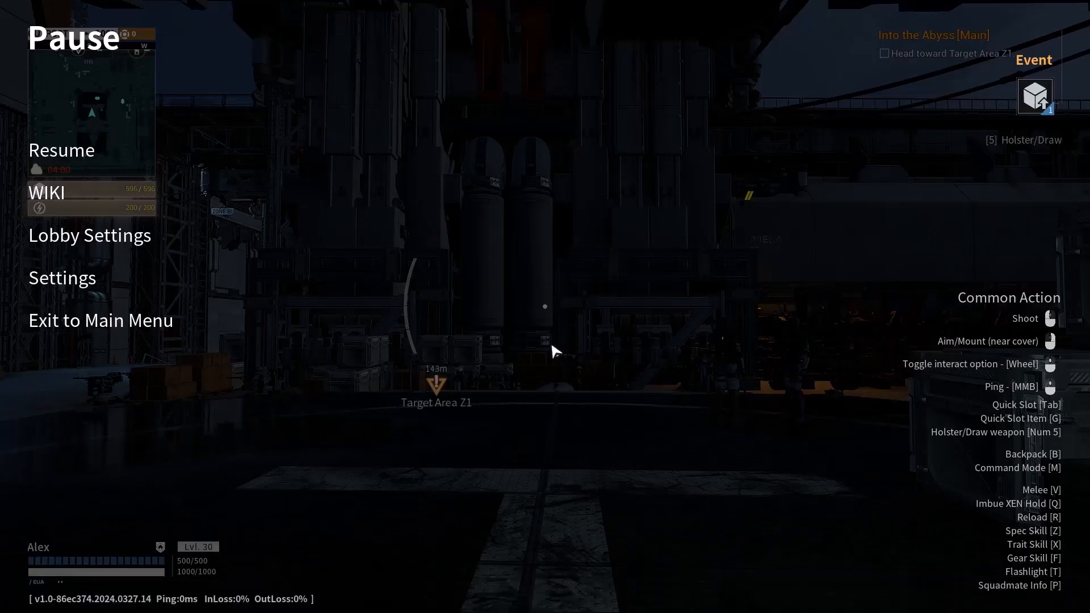
click(107, 286)
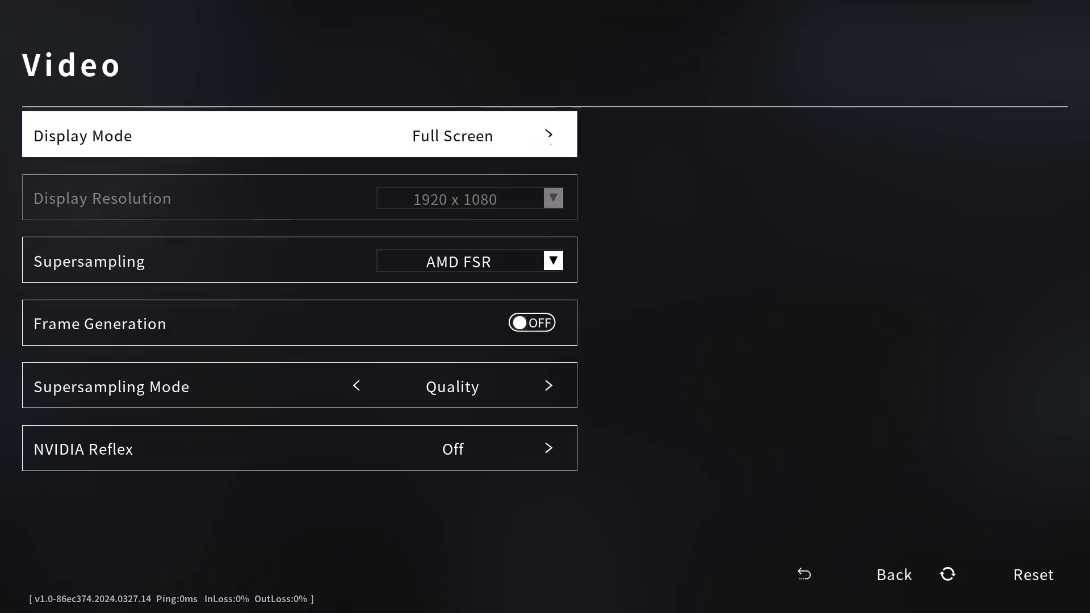
Set the game's display mode to Windowed and choose a display resolution of 1600 x 900
click(548, 136)
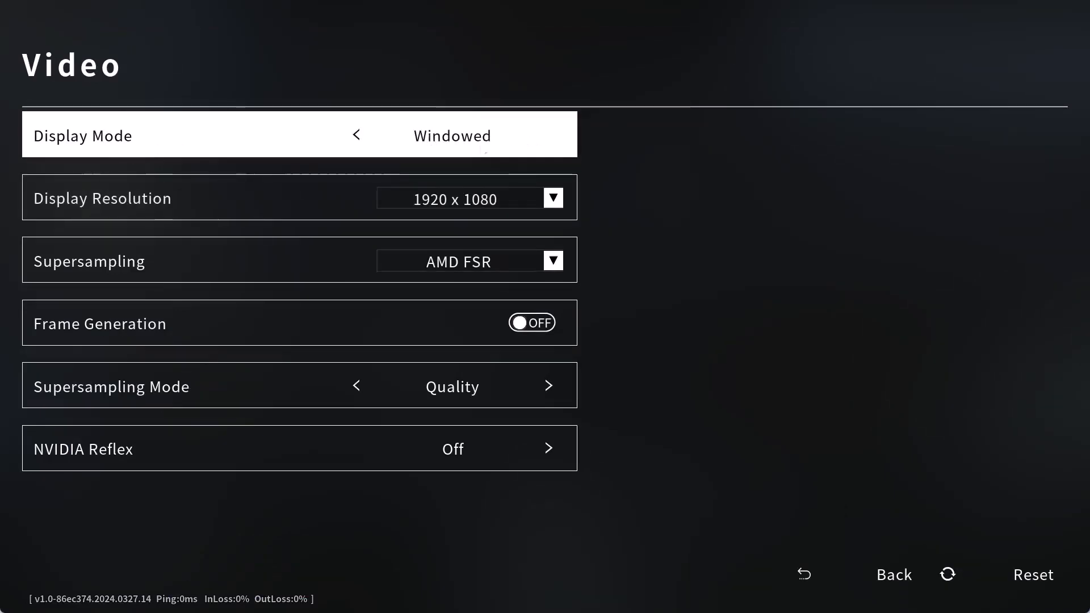
click(552, 206)
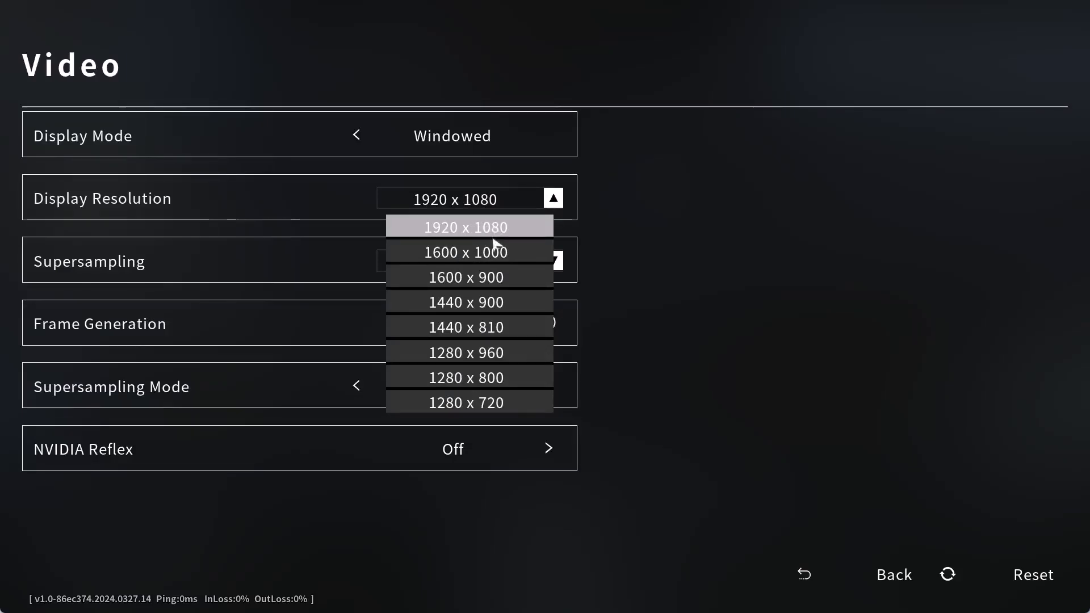
click(478, 280)
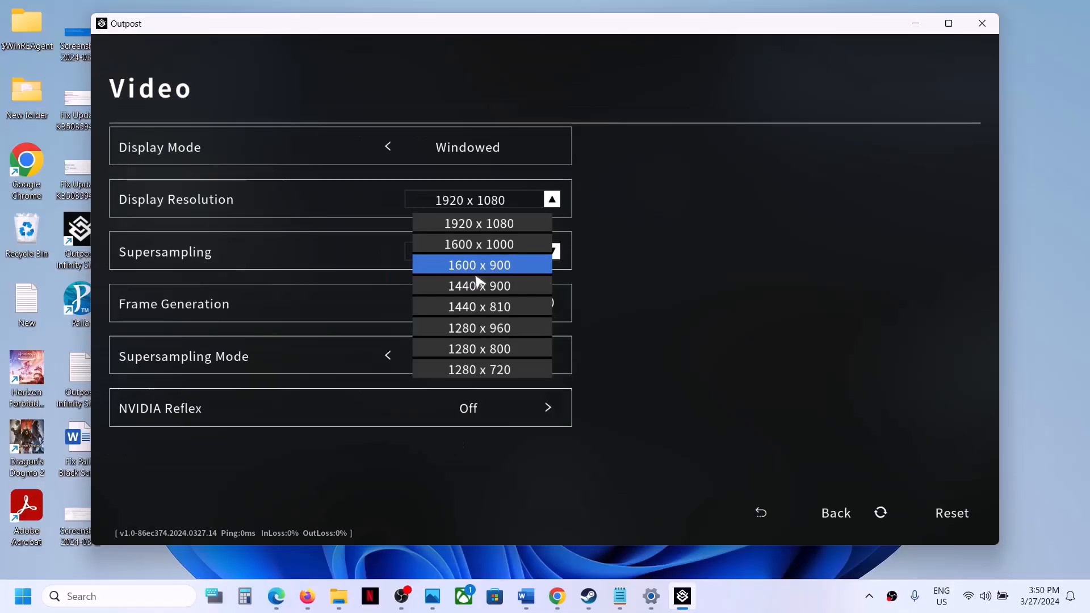
Set the game's display resolution to 1600 x 900 and its Supersampling to NVIDIA DLSS
click(478, 279)
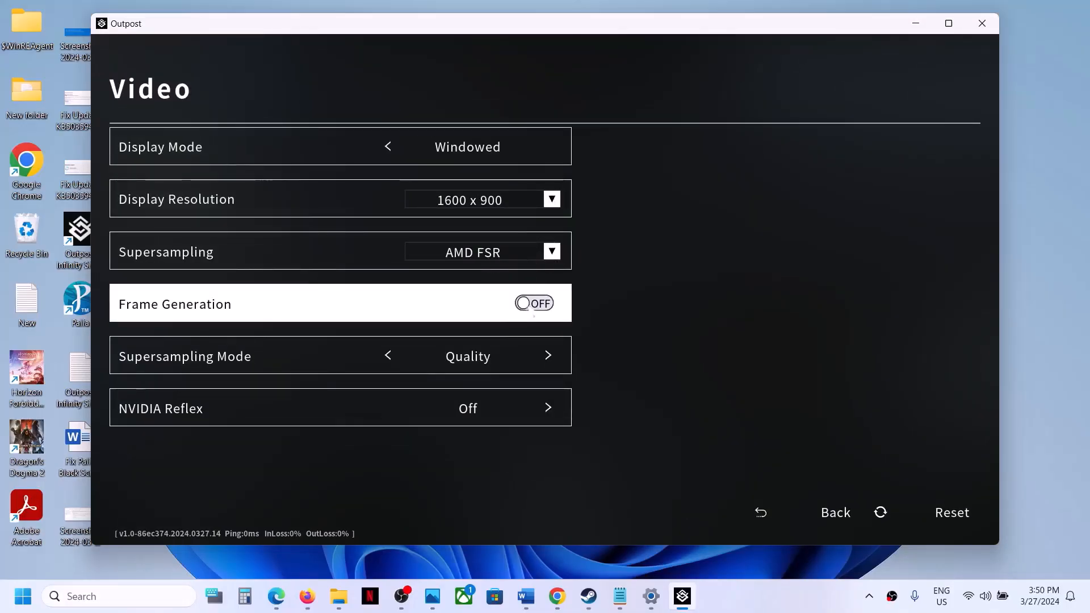
click(552, 252)
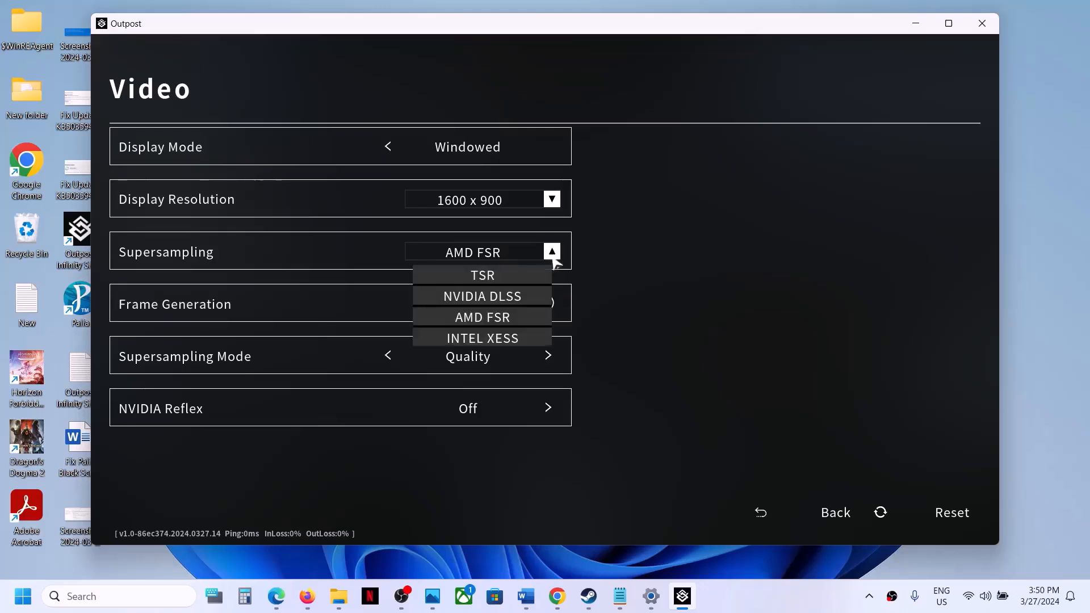
click(511, 297)
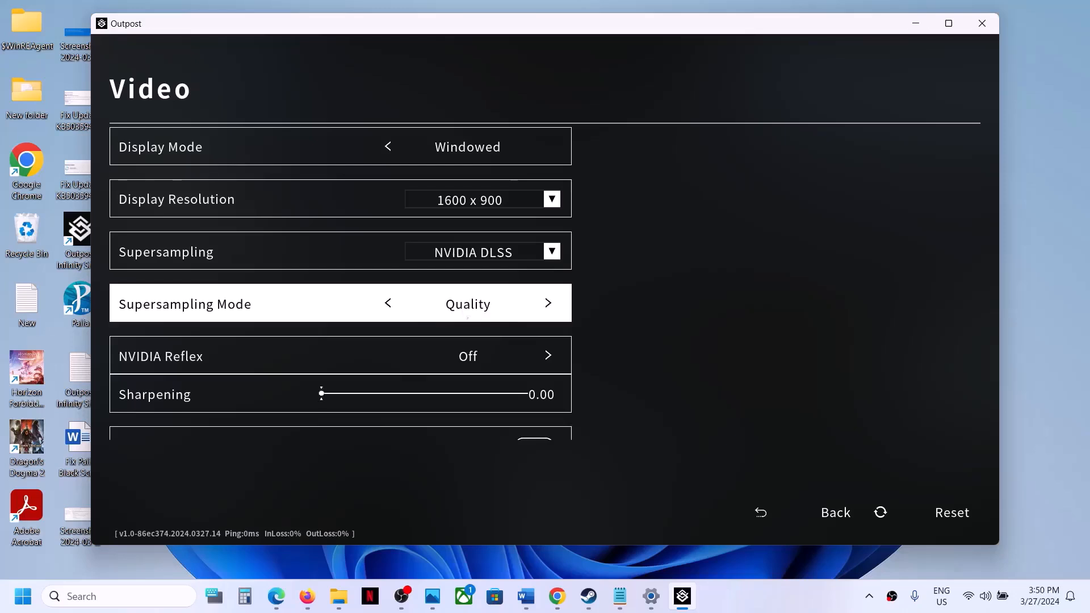
Toggle NVIDIA Reflex and Dynamic Resolution, returning both to Off
scroll(456, 355, down, 1)
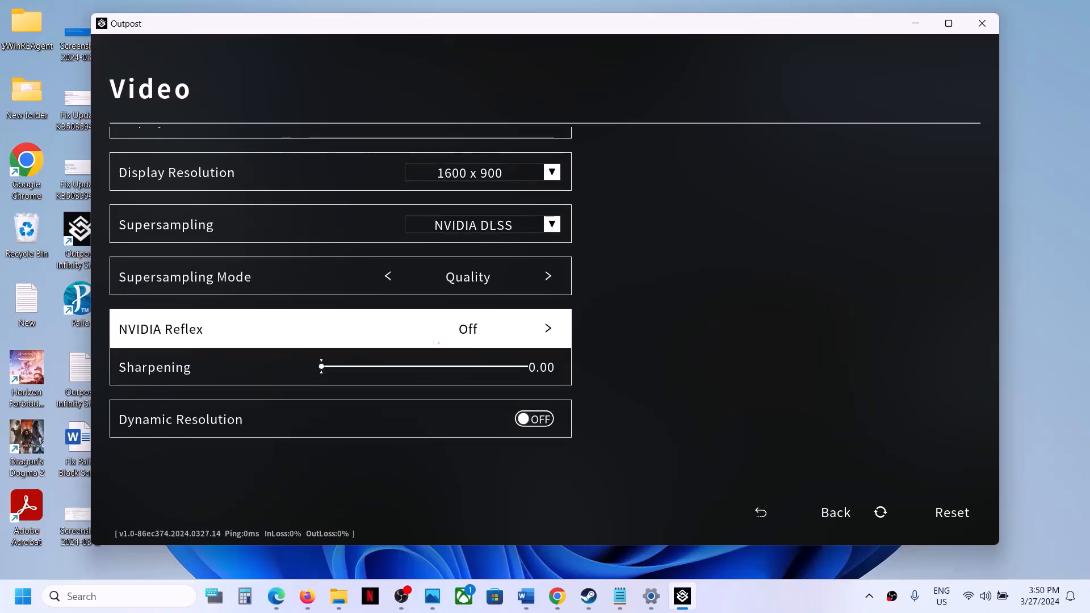
click(548, 329)
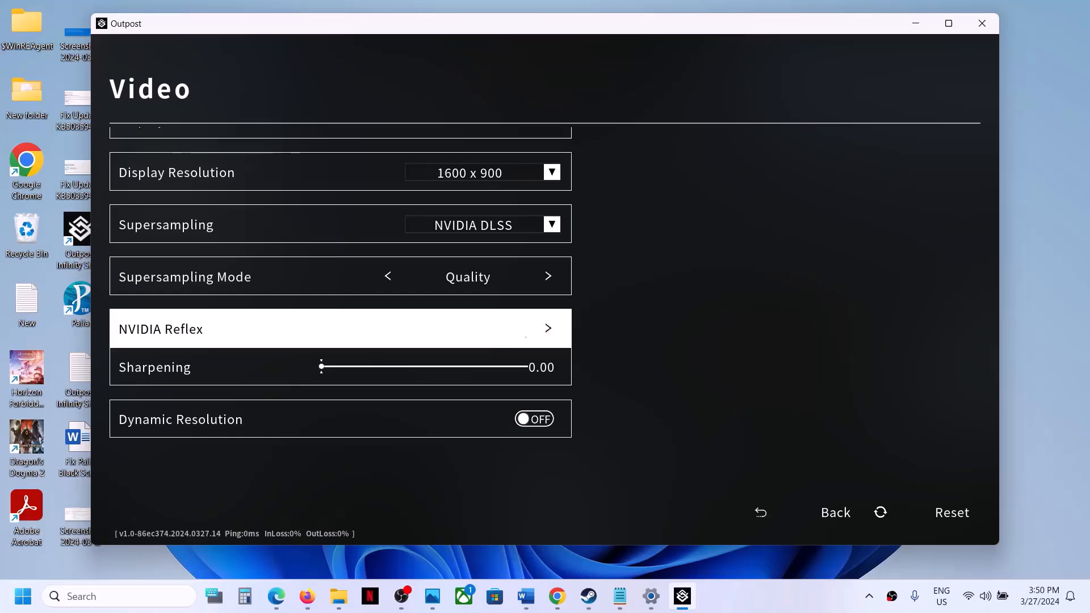
click(388, 329)
scroll(458, 354, down, 3)
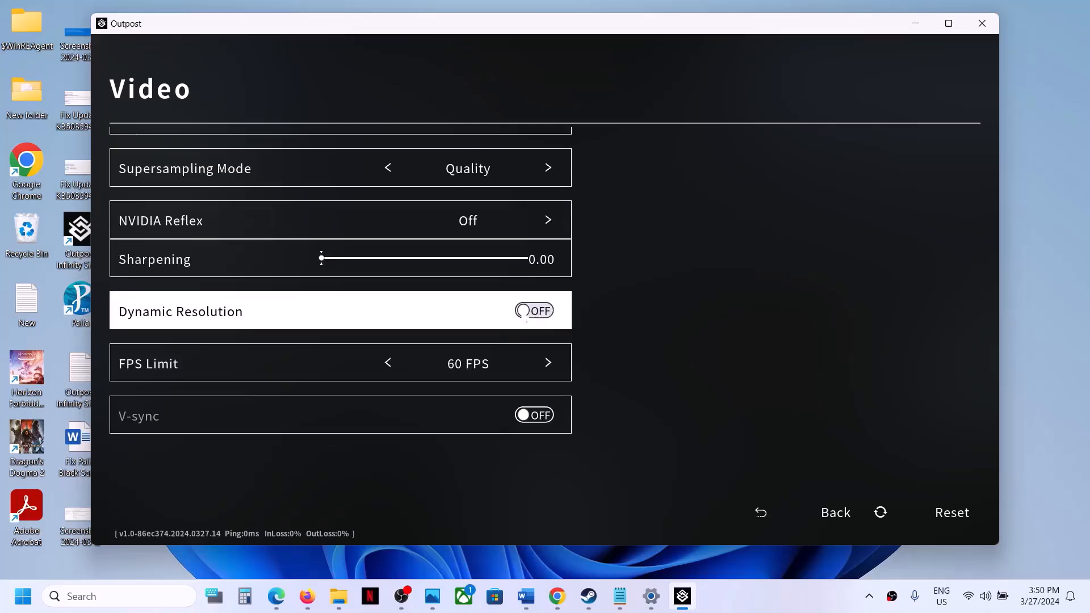
click(545, 312)
click(534, 317)
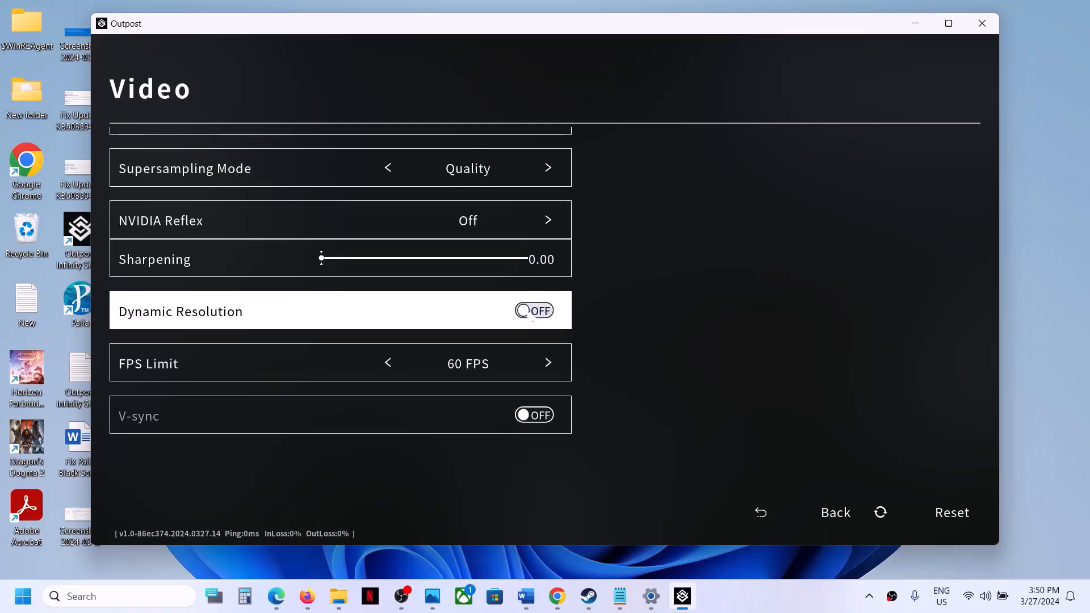
Change the FPS Limit and return it to 60 FPS
scroll(482, 324, down, 2)
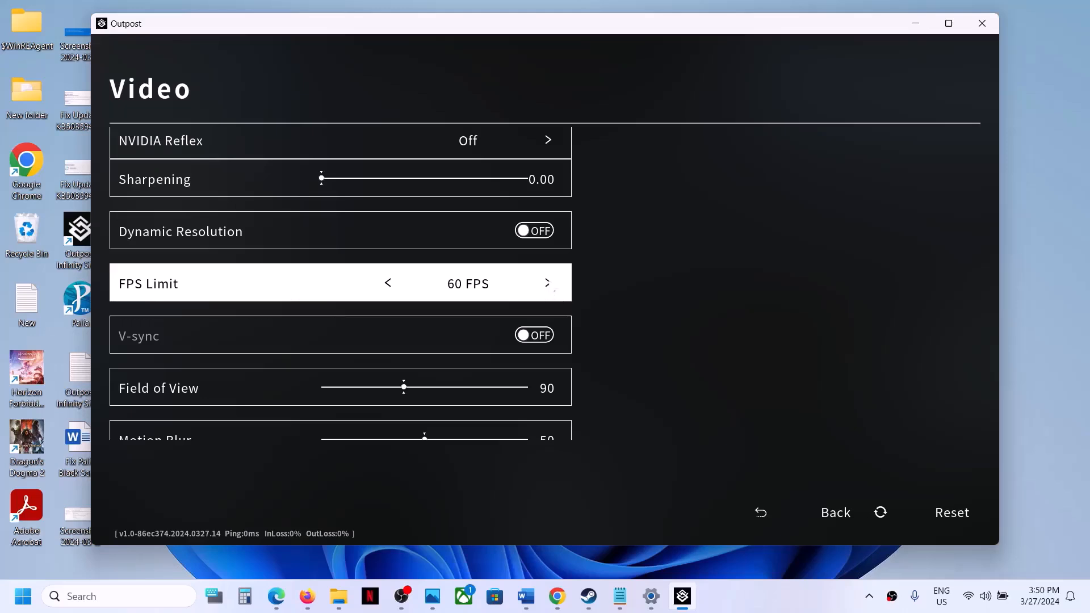
click(550, 285)
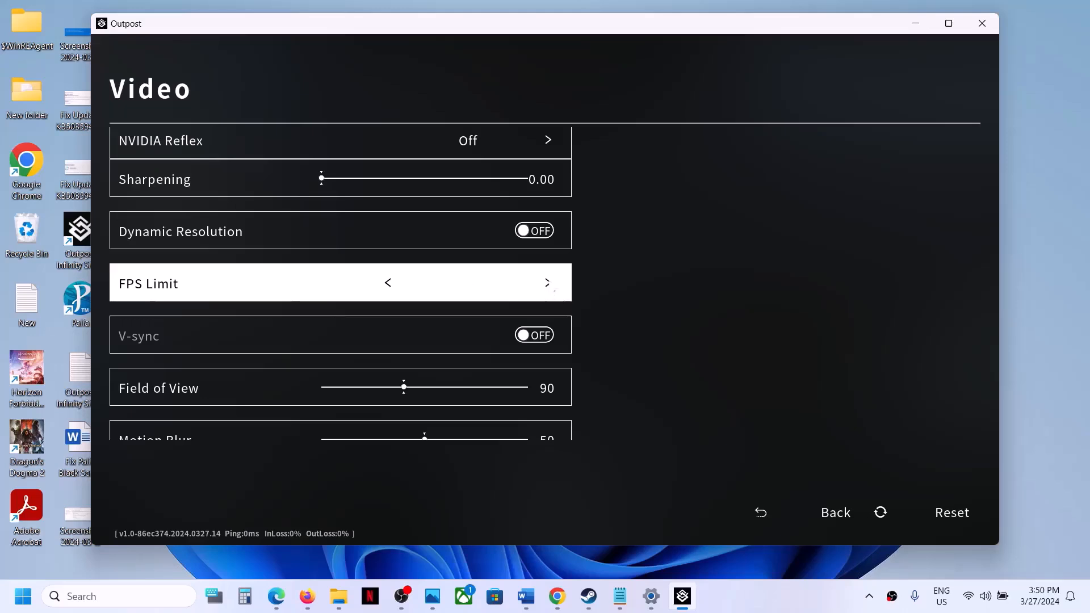
click(388, 283)
Cycle the Global Settings graphics preset through Medium, High and Ultra, and return it to Normal
scroll(483, 310, down, 1)
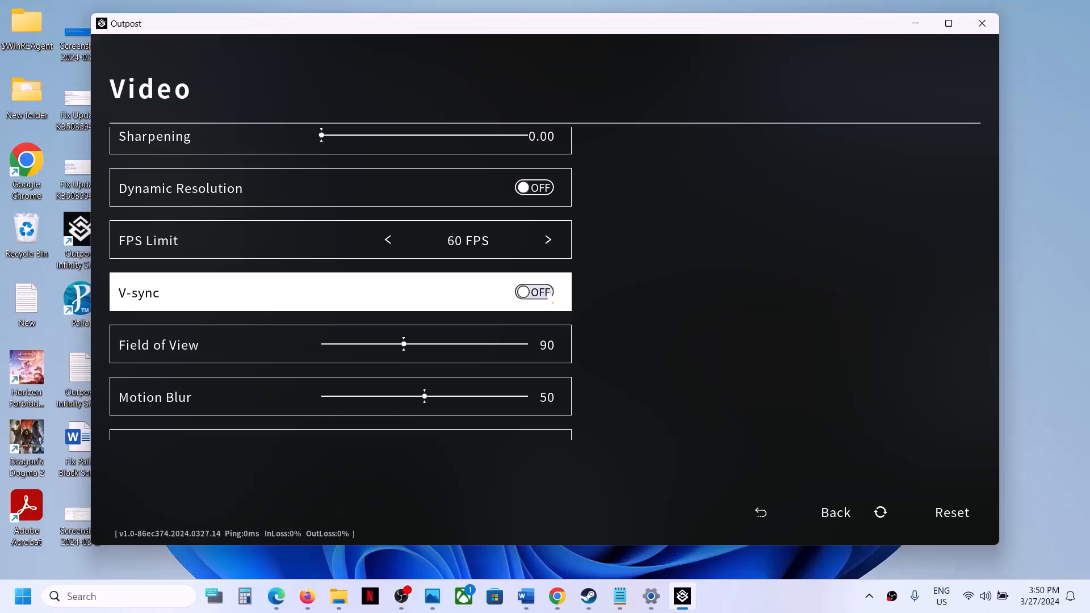
scroll(503, 325, down, 3)
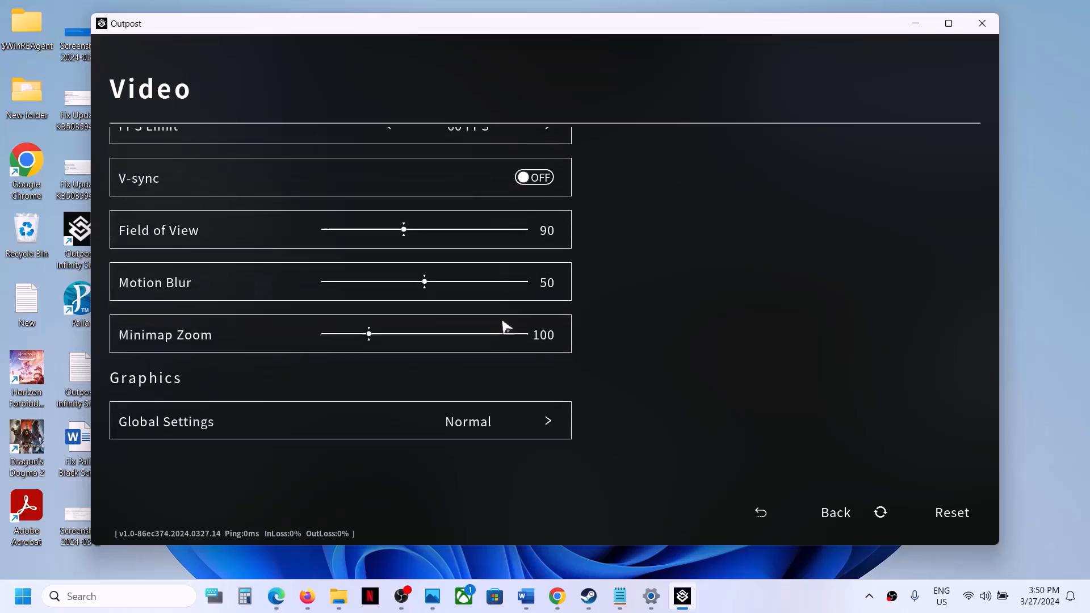
scroll(503, 325, down, 2)
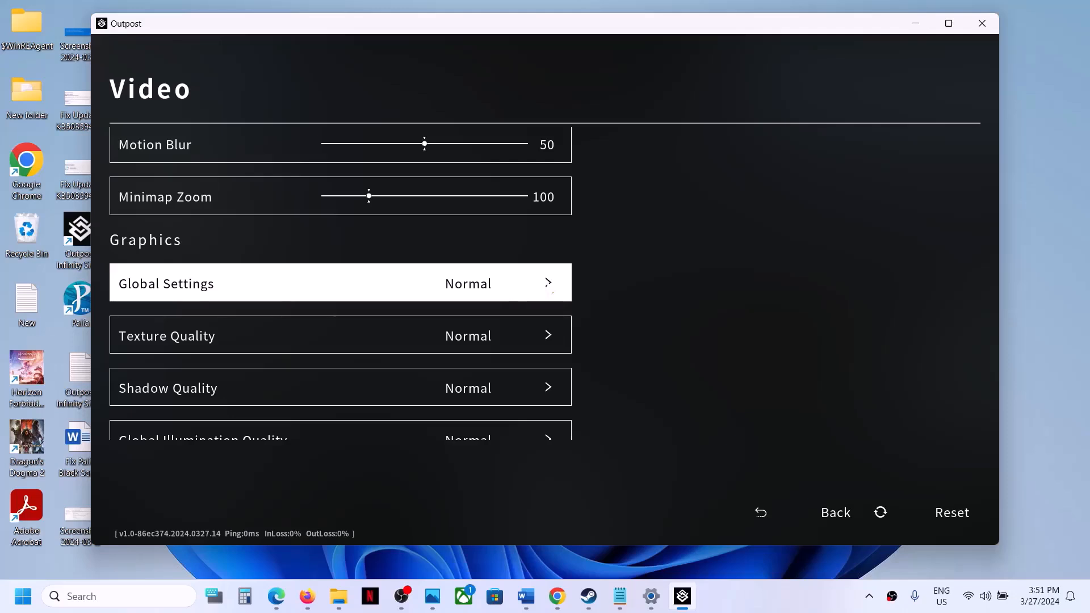
click(561, 292)
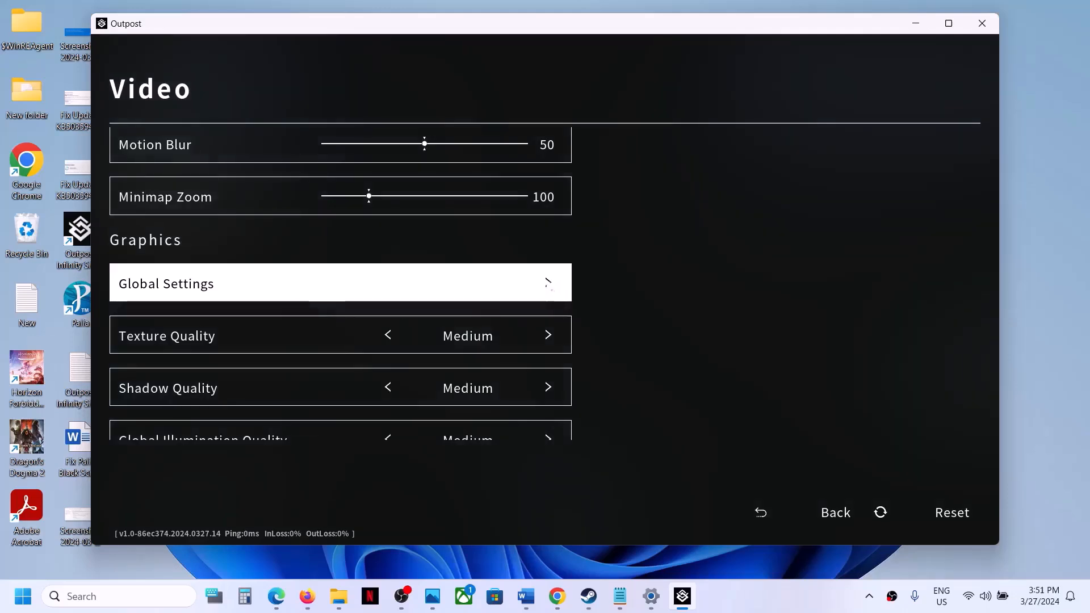
click(548, 284)
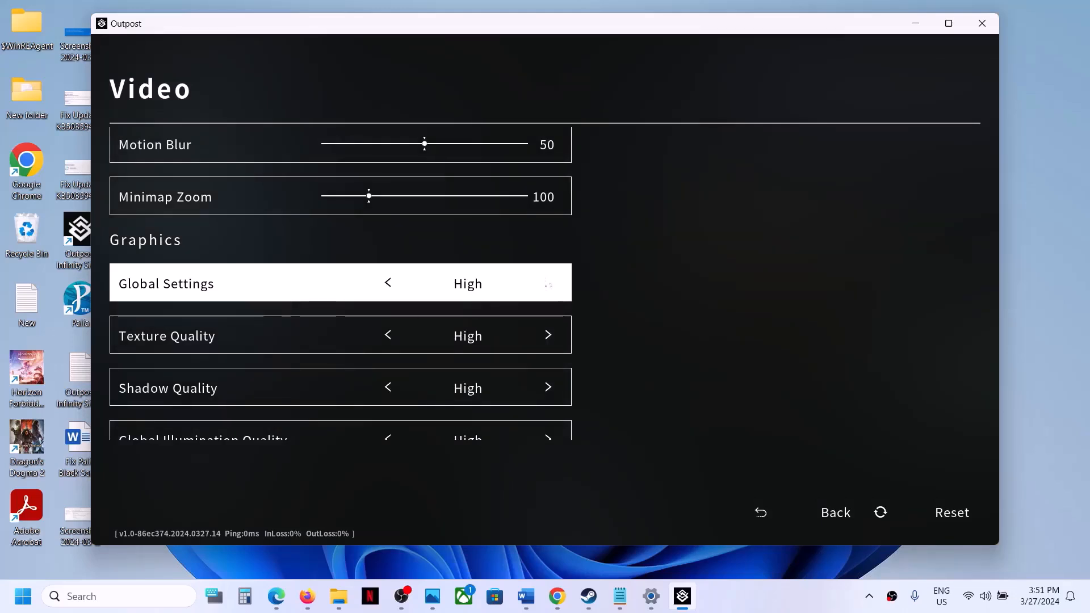
click(549, 284)
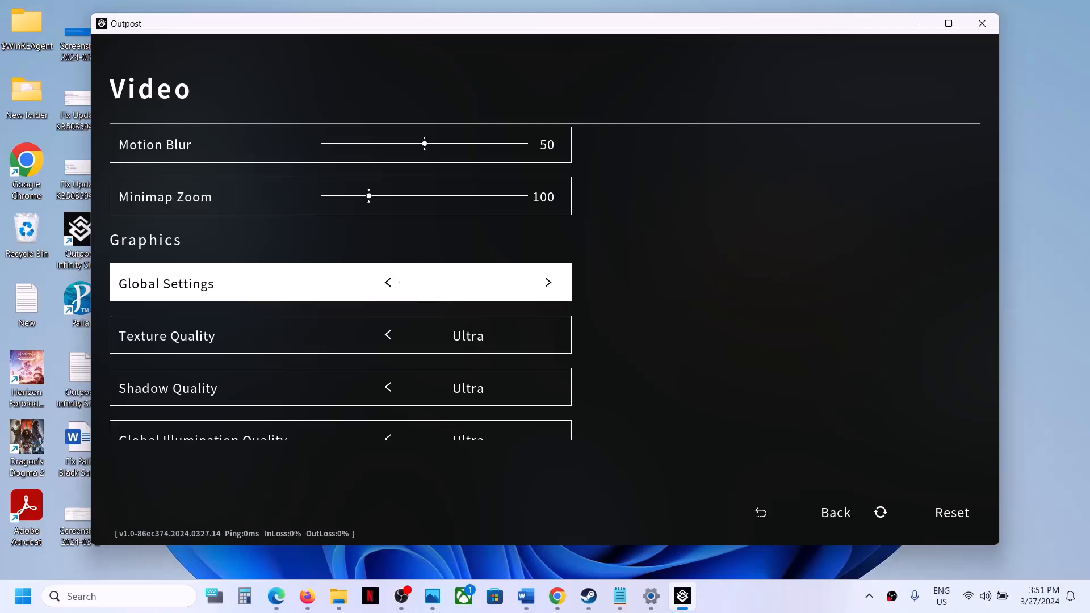
click(387, 283)
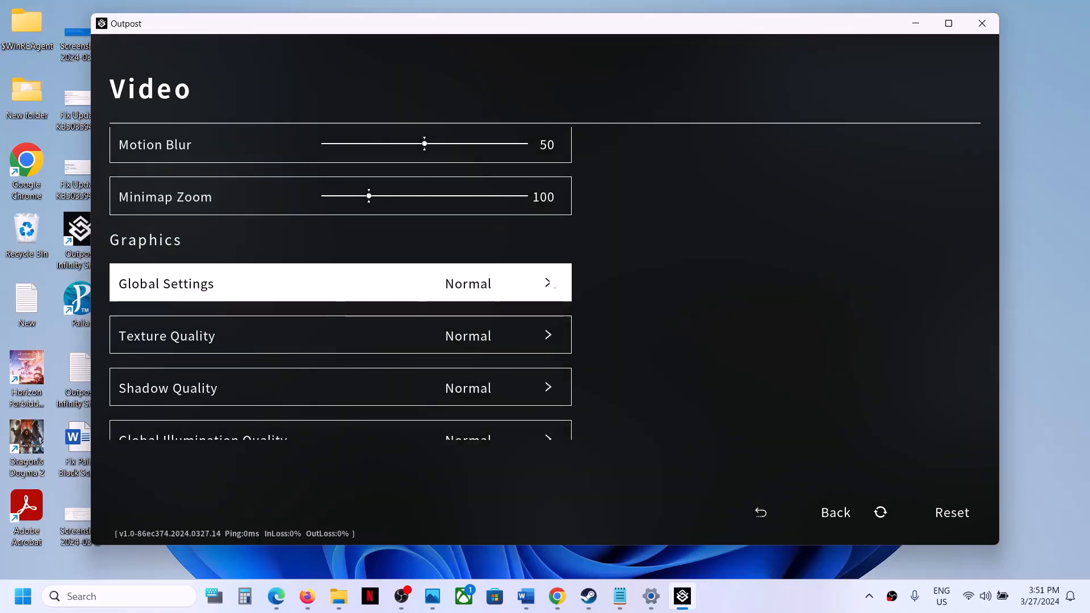
click(549, 283)
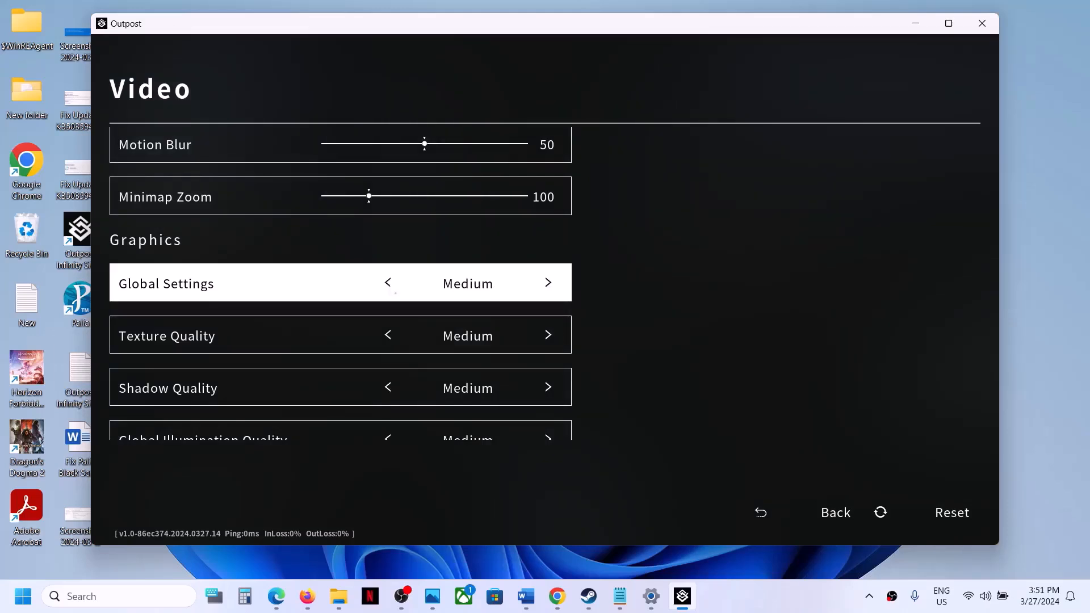
click(388, 284)
Review the individual graphics quality options, leave the video settings and resume the game
scroll(430, 305, down, 3)
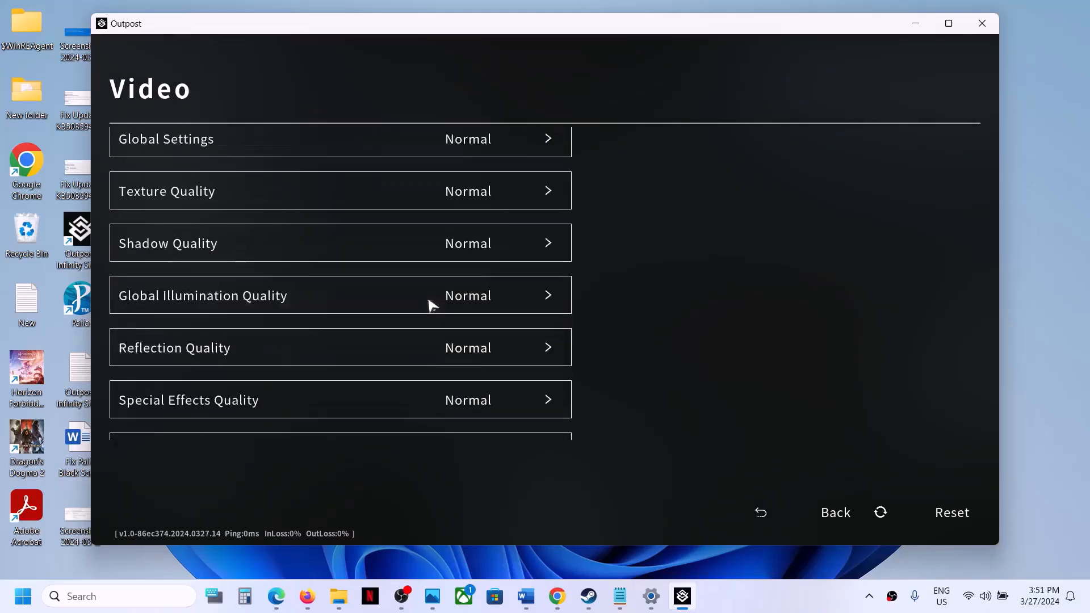
scroll(430, 305, down, 5)
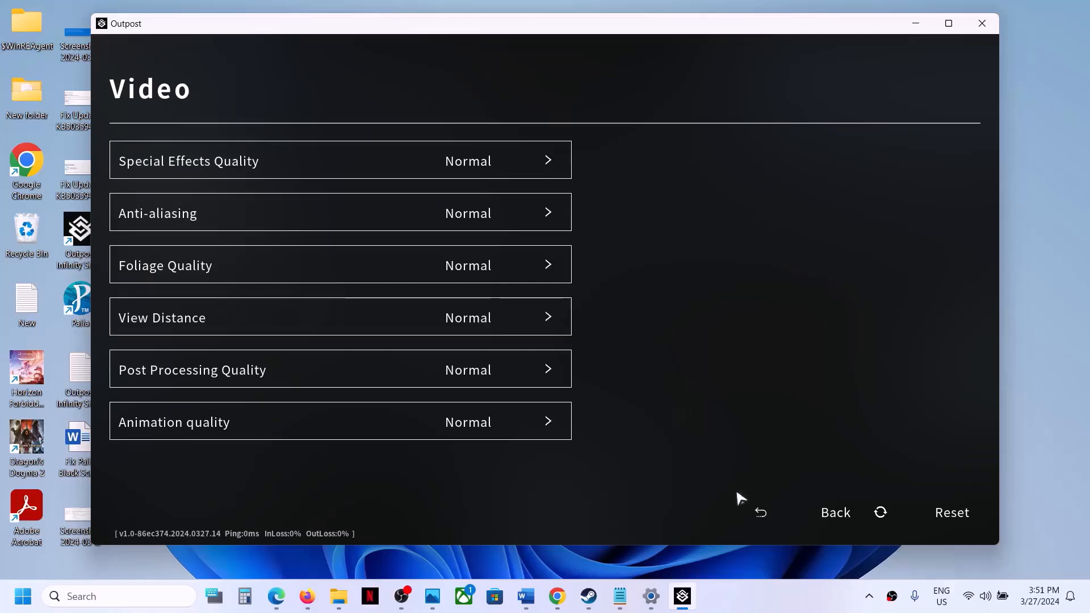
key(Escape)
key(Escape)
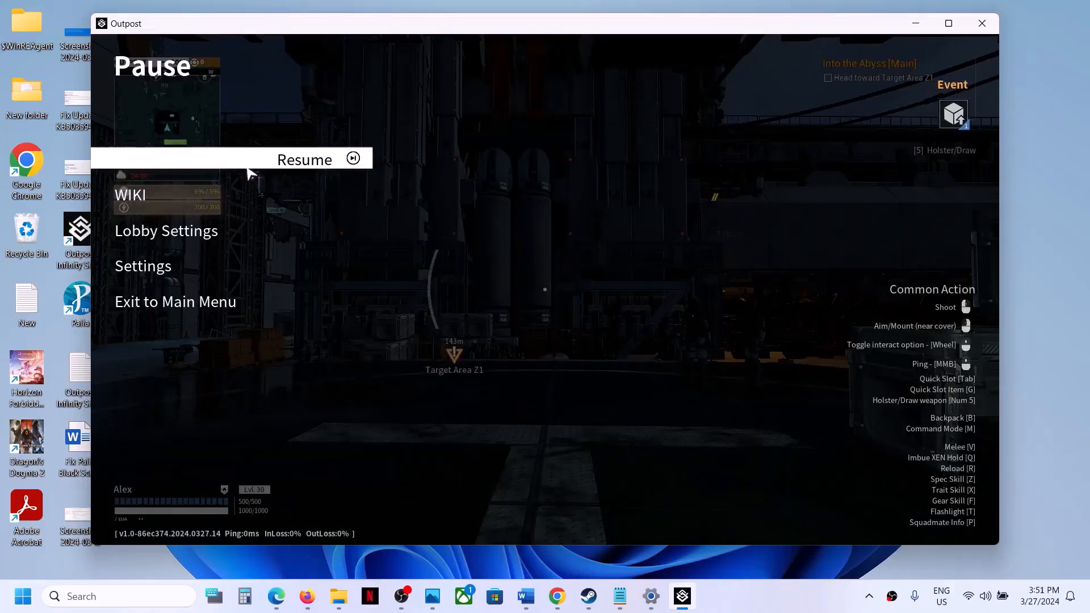
click(250, 170)
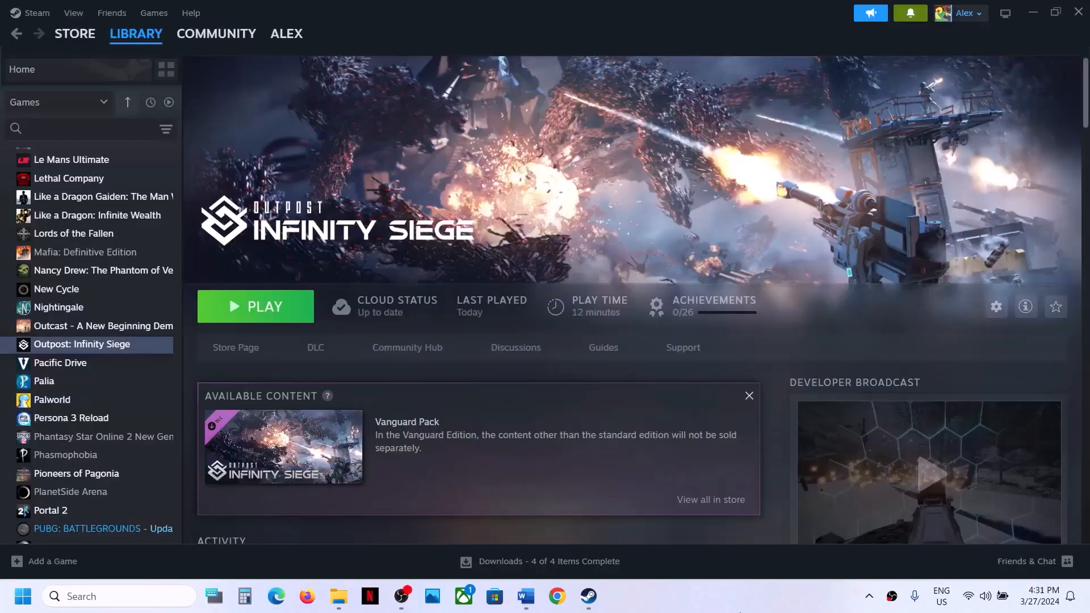
Switch to the Outpost Infinity Siege document in Word and read Step 9 about the Windows power mode
click(526, 596)
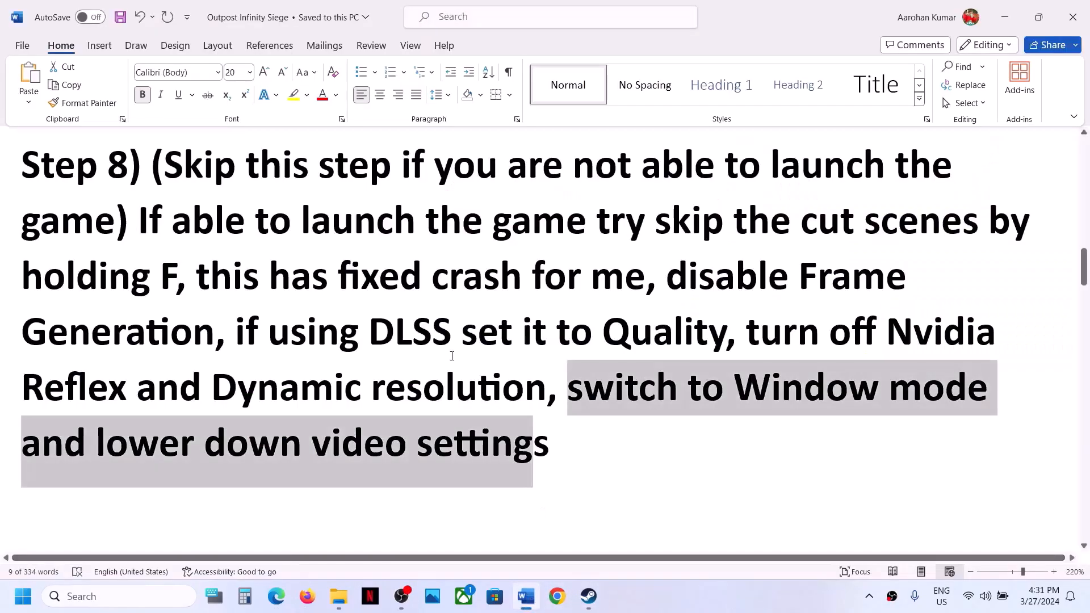
scroll(452, 356, down, 2)
scroll(452, 356, down, 1)
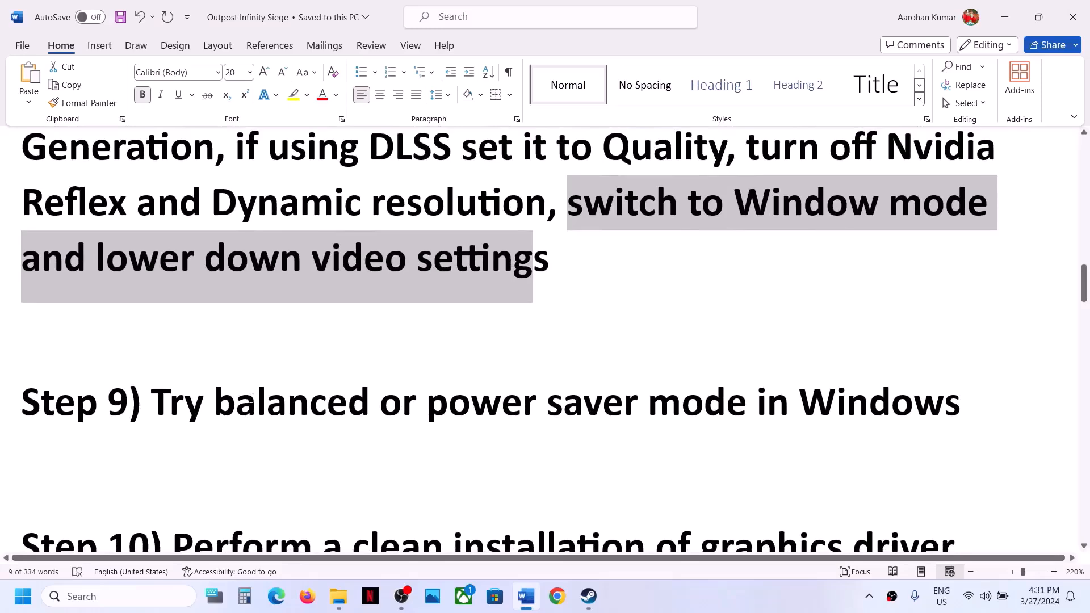
drag(234, 401, 817, 426)
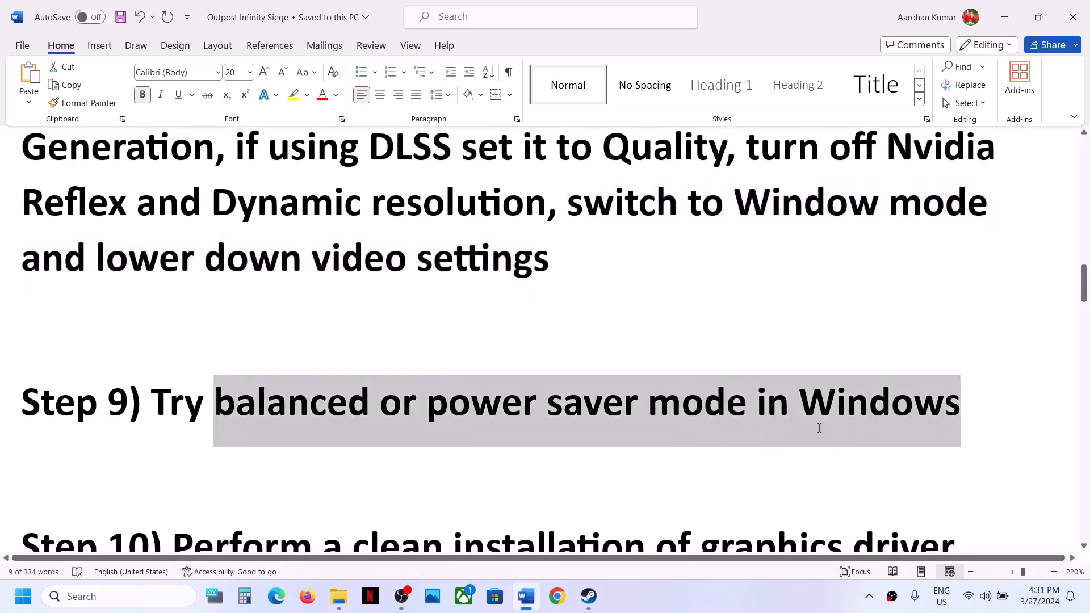
click(658, 500)
click(696, 596)
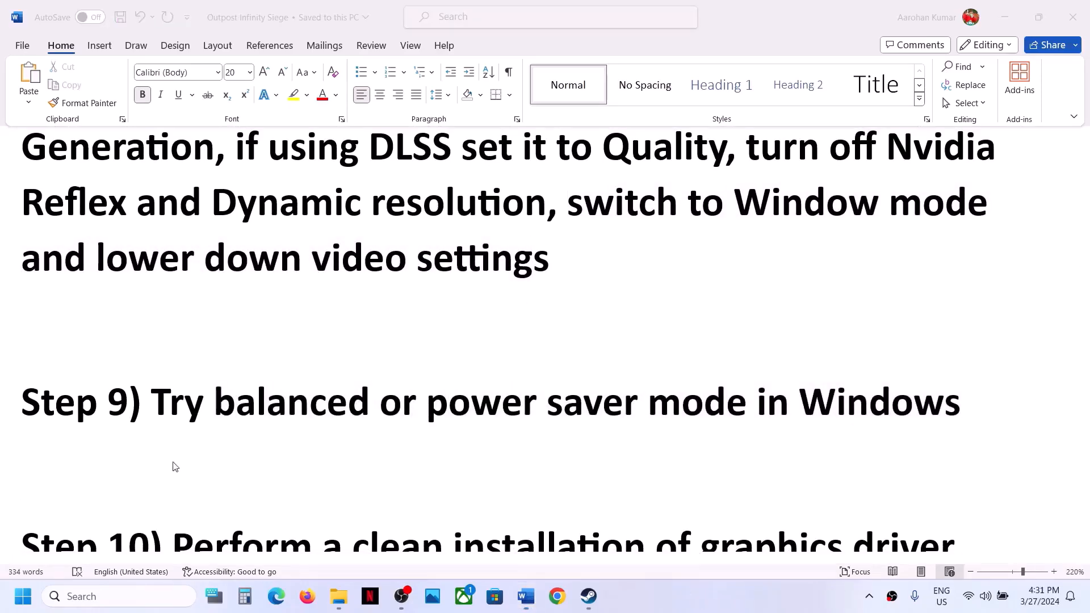
Open Control Panel and go to Power Options under System and Security
click(127, 596)
text(cont)
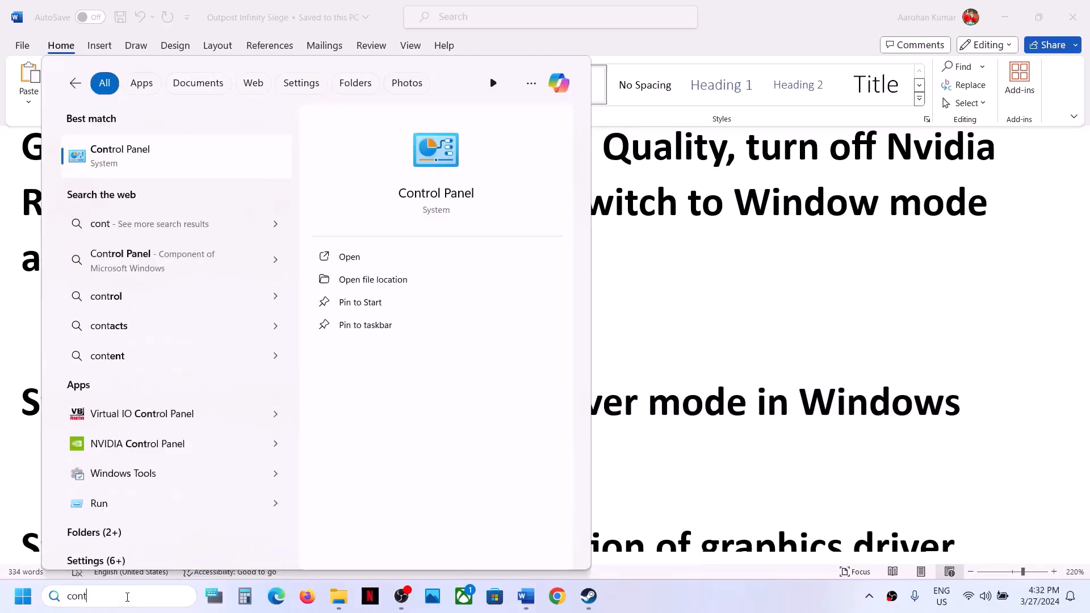
text(rol)
key(Return)
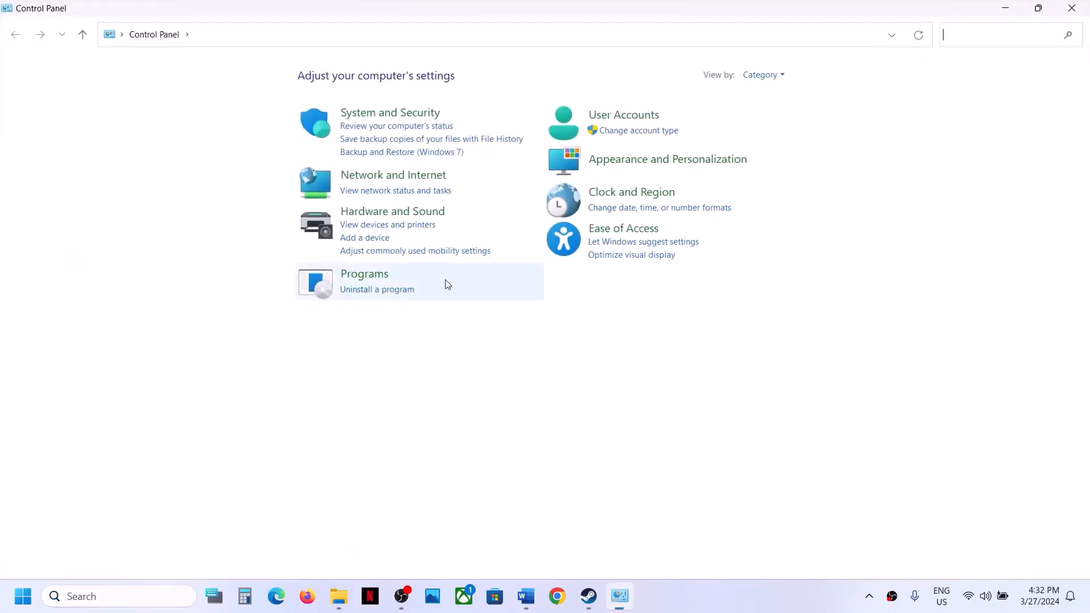
click(408, 115)
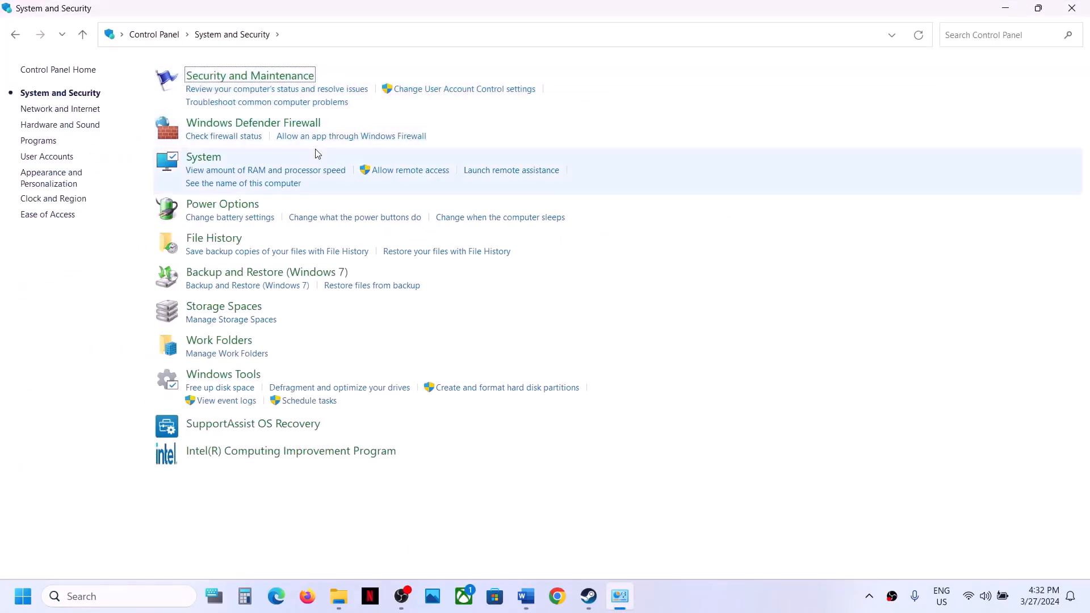
click(232, 208)
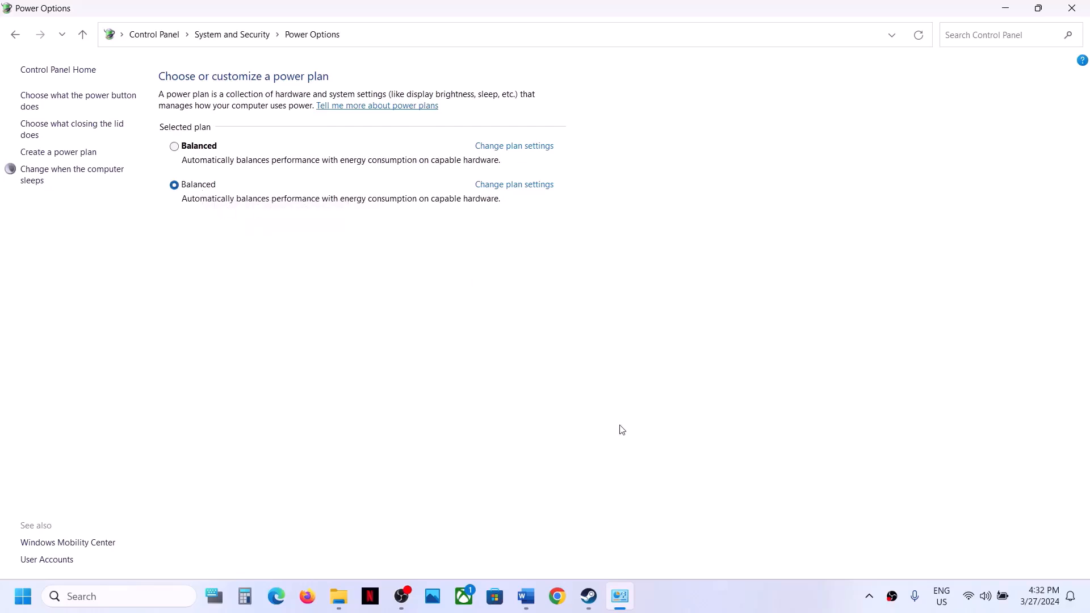
View the power plan screenshot in Photos for the Balanced and Power saver options and close it
click(717, 606)
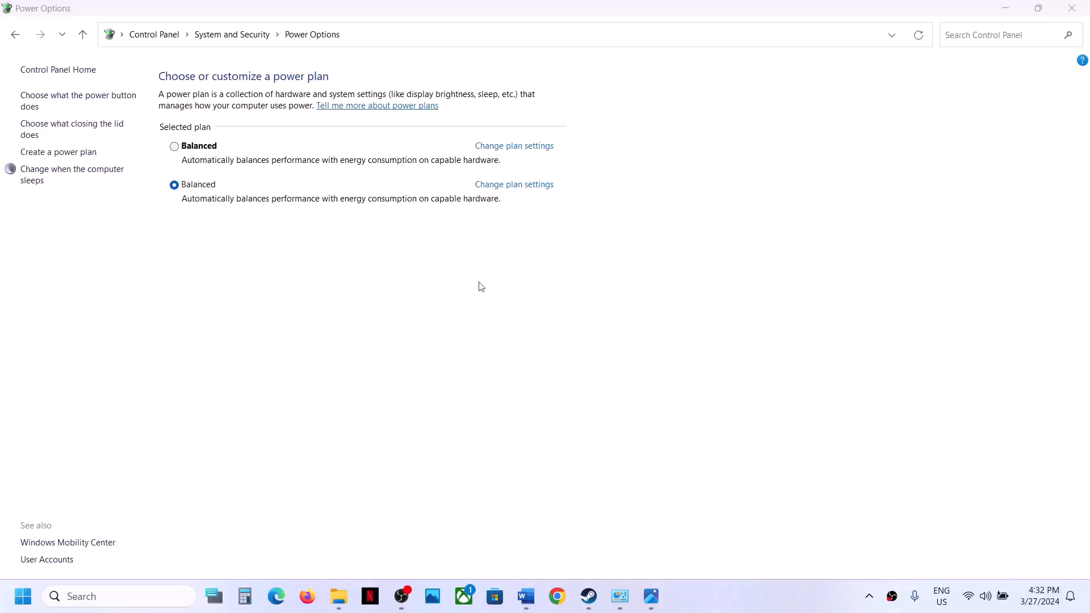
click(651, 603)
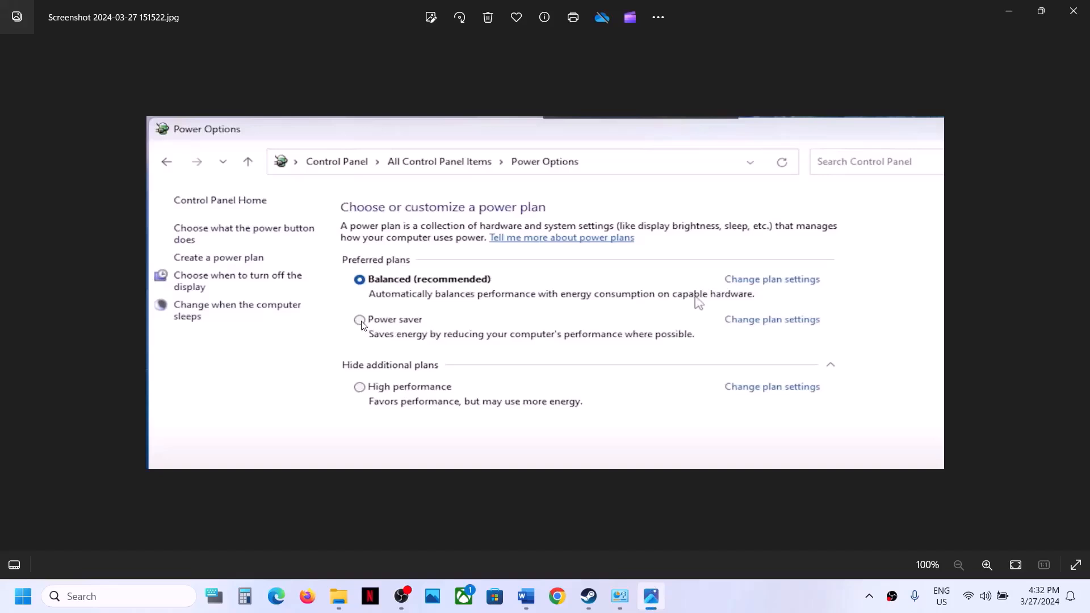
click(1075, 10)
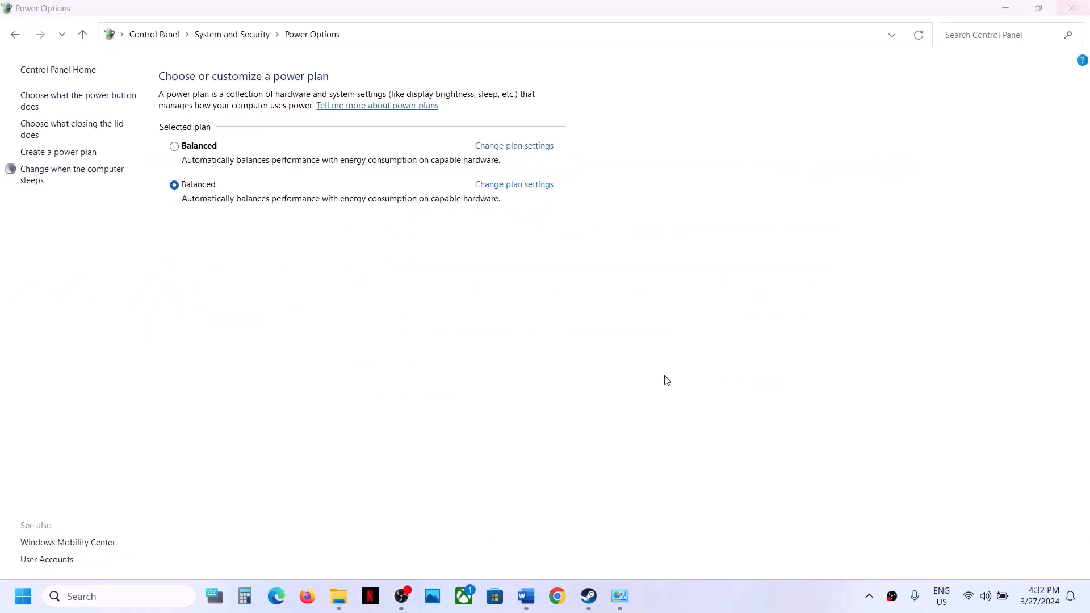
Switch back to the Word document and read Step 10 about a clean graphics driver installation and its NVIDIA download link
click(588, 596)
click(531, 603)
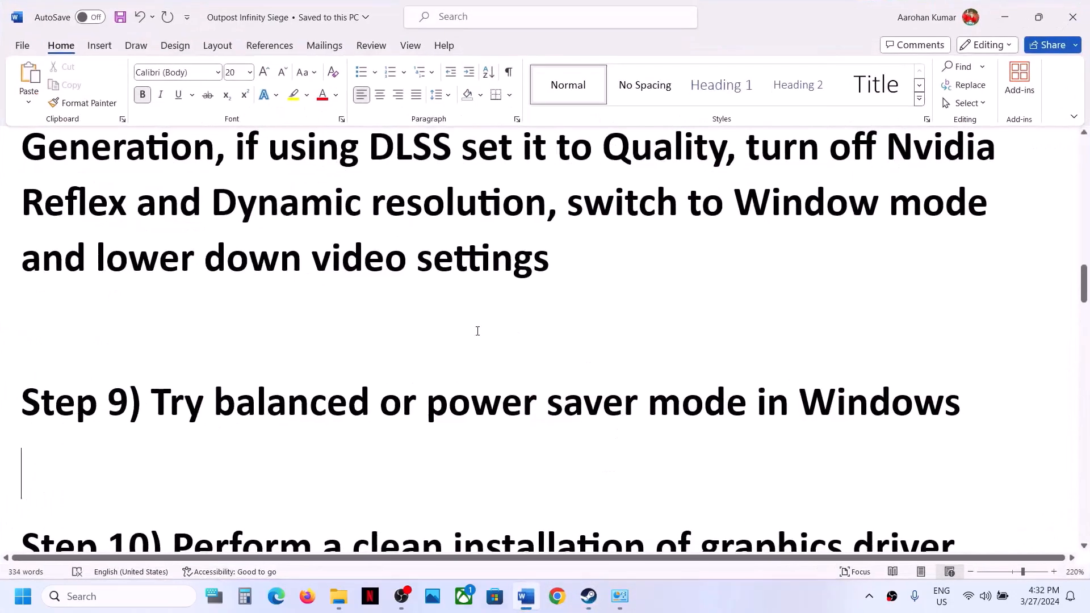
scroll(477, 330, down, 2)
drag(173, 405, 741, 388)
scroll(560, 418, down, 1)
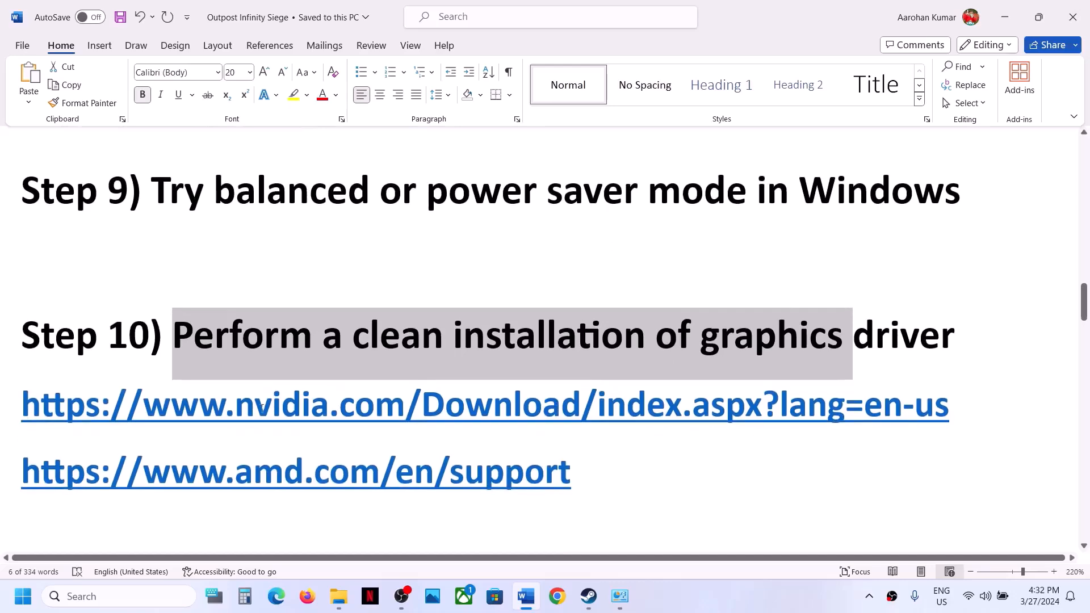
drag(250, 410, 521, 410)
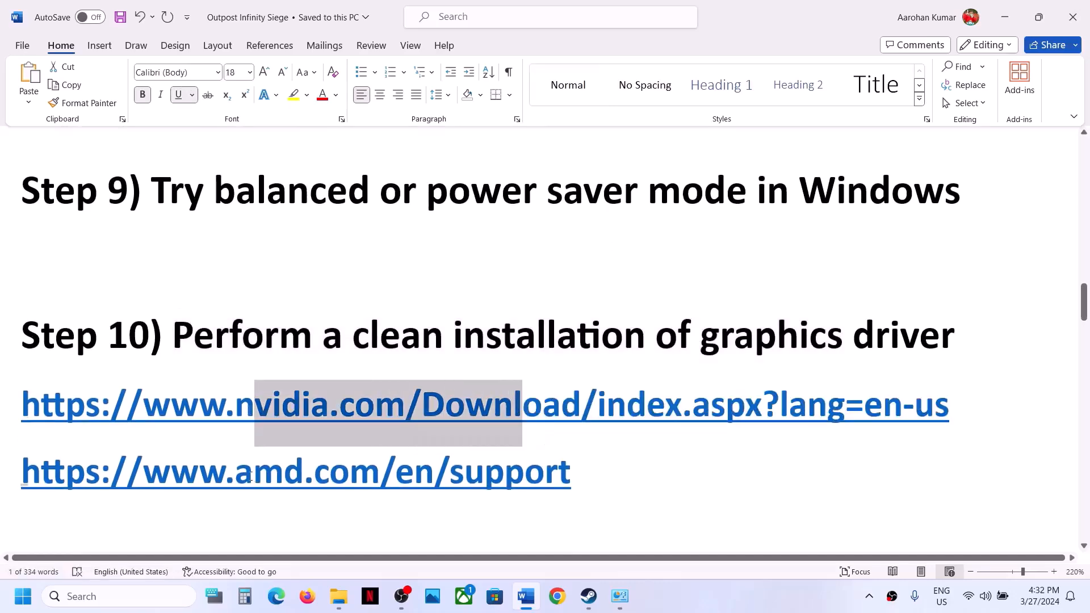
Highlight the AMD support link under Step 10 in the Word document, and switch to Steam
drag(251, 476, 504, 476)
click(589, 596)
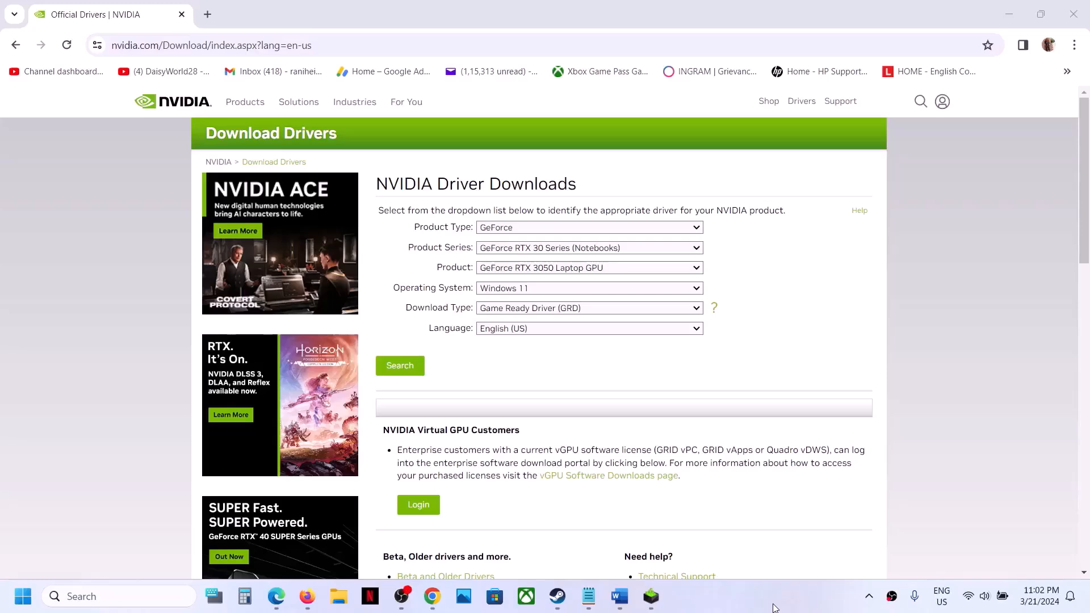
On the NVIDIA driver page, choose GeForce, GeForce RTX 30 Series (Notebooks), GeForce RTX 3050 Laptop GPU and Windows 11
click(678, 233)
click(523, 241)
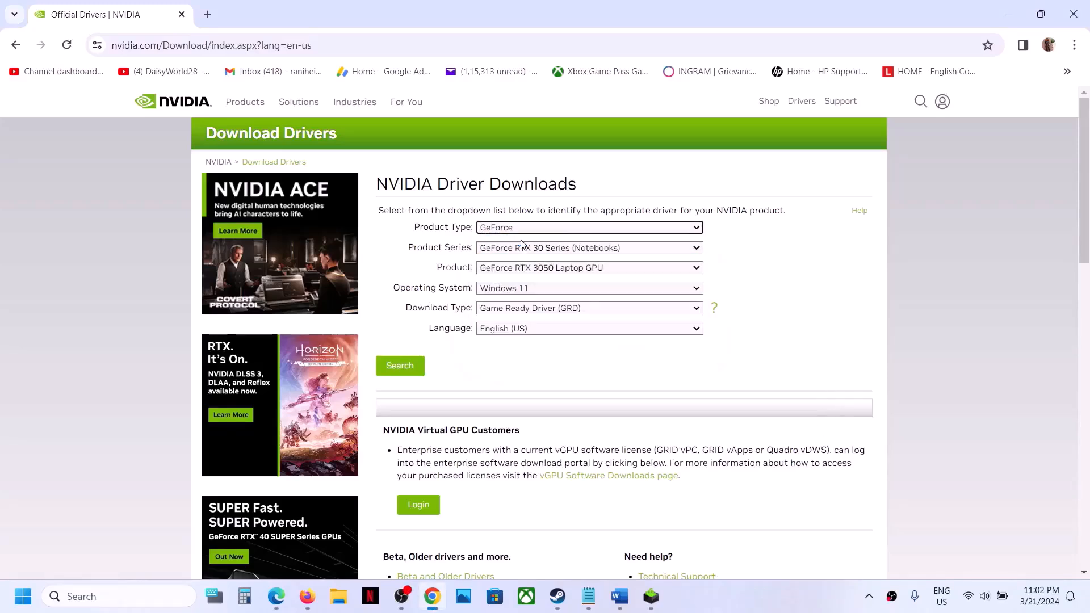
click(539, 250)
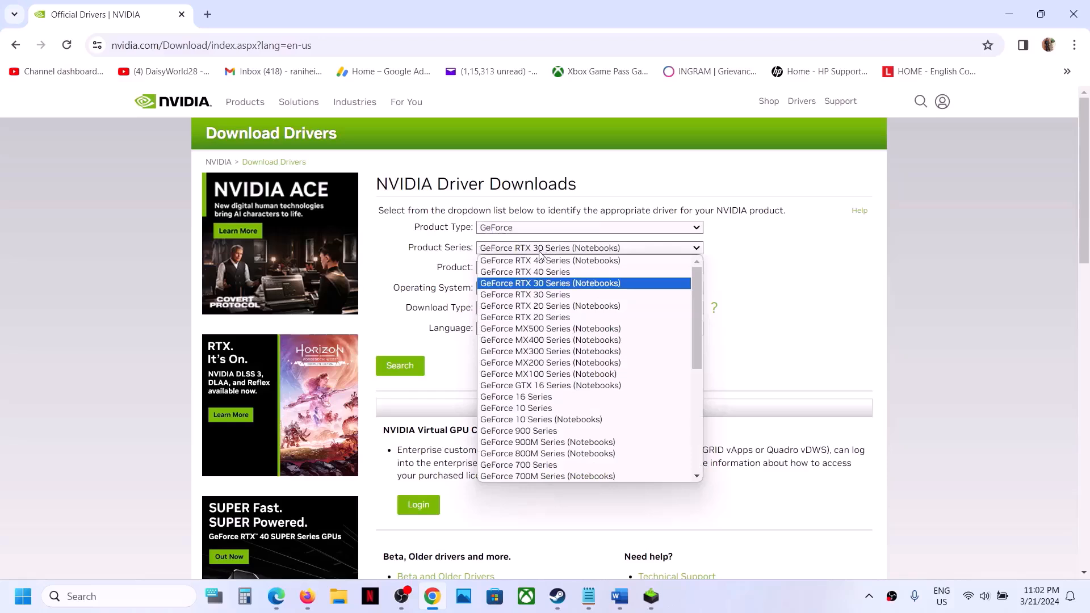
click(578, 287)
click(598, 273)
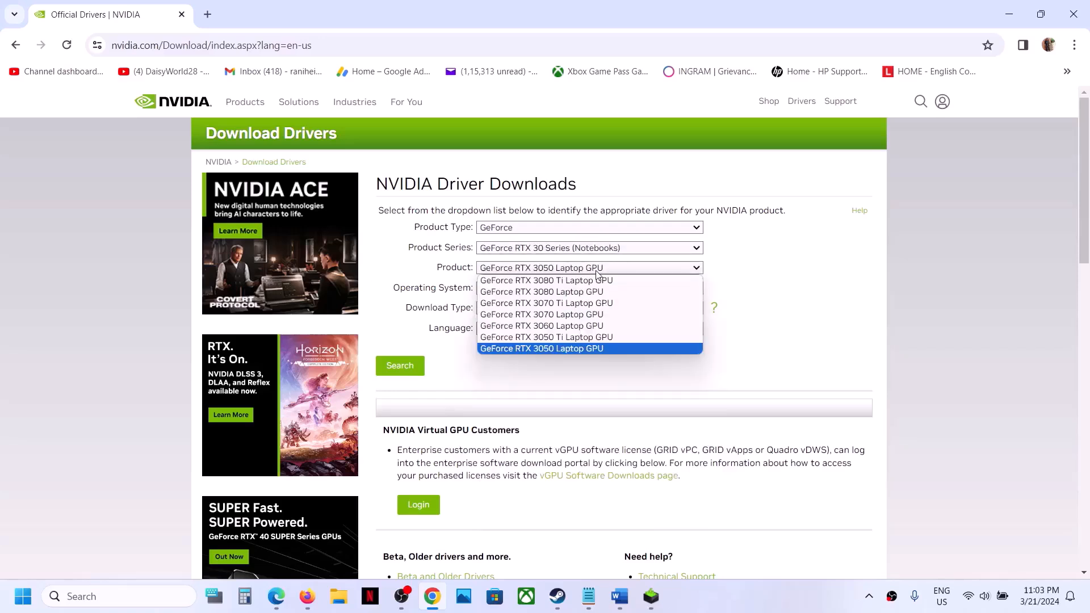
click(582, 350)
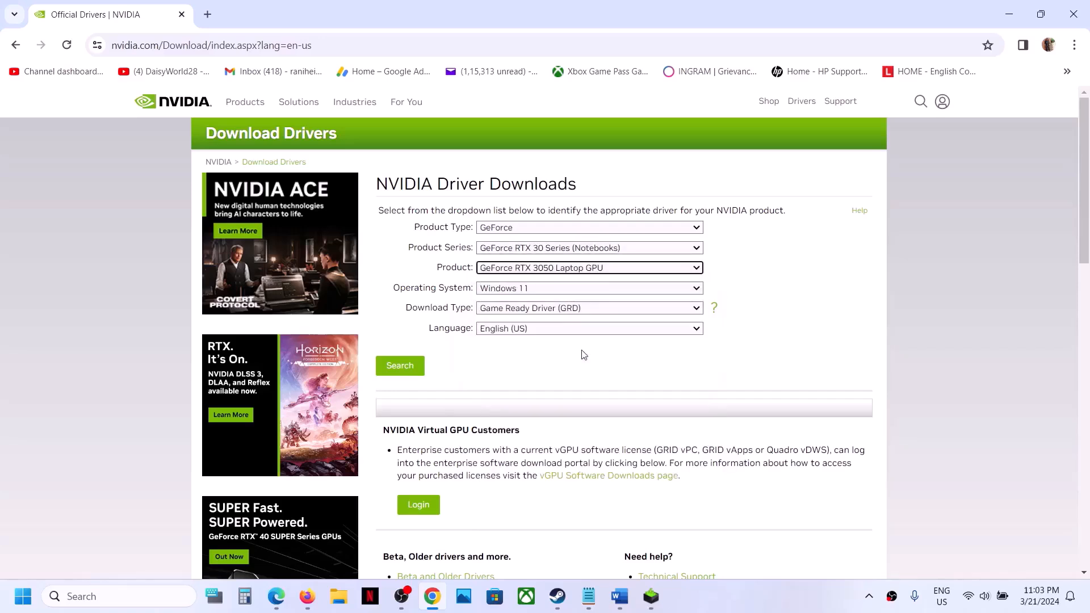
click(586, 288)
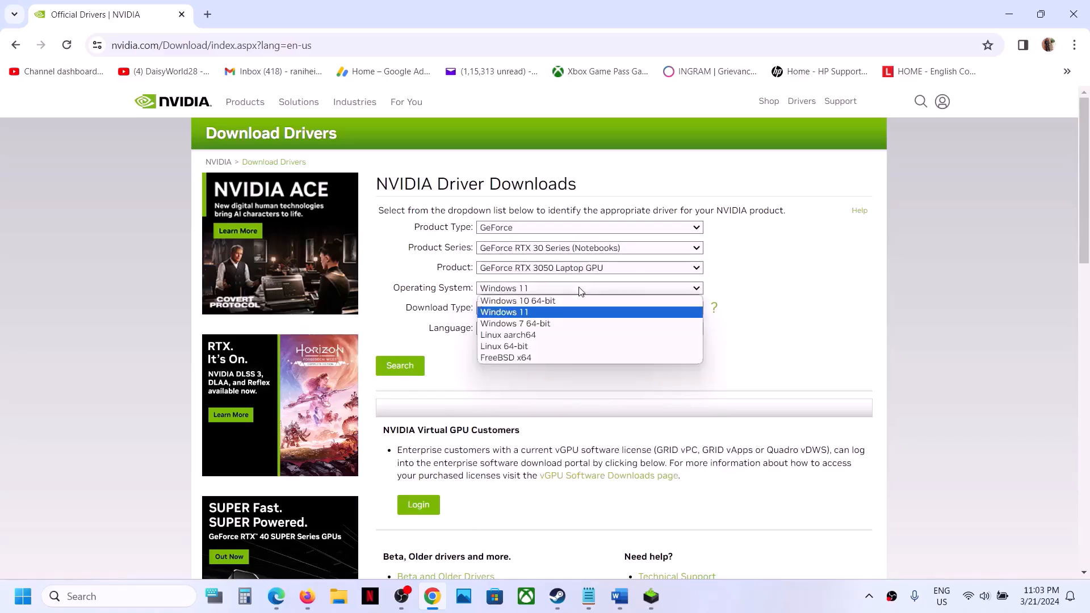
click(536, 313)
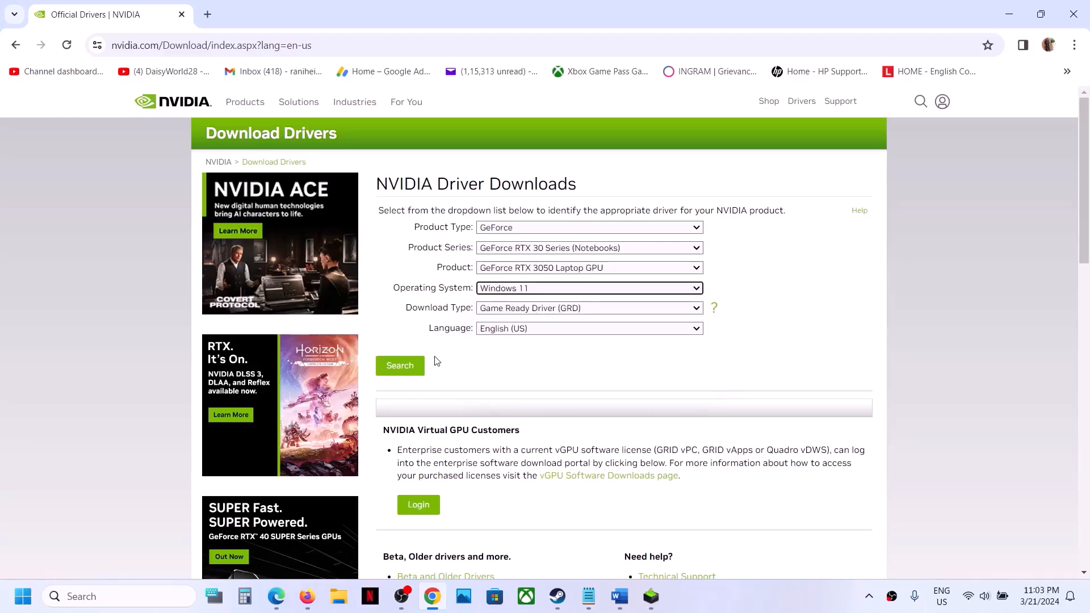
Search for the matching driver and download the GeForce Game Ready Driver 551.86 installer
click(401, 372)
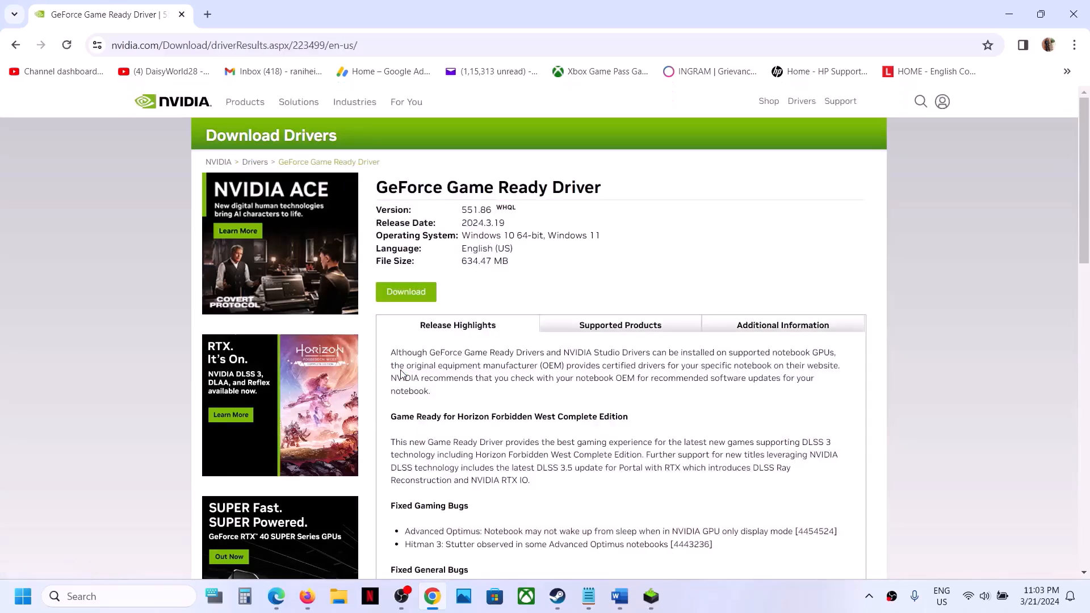
click(411, 293)
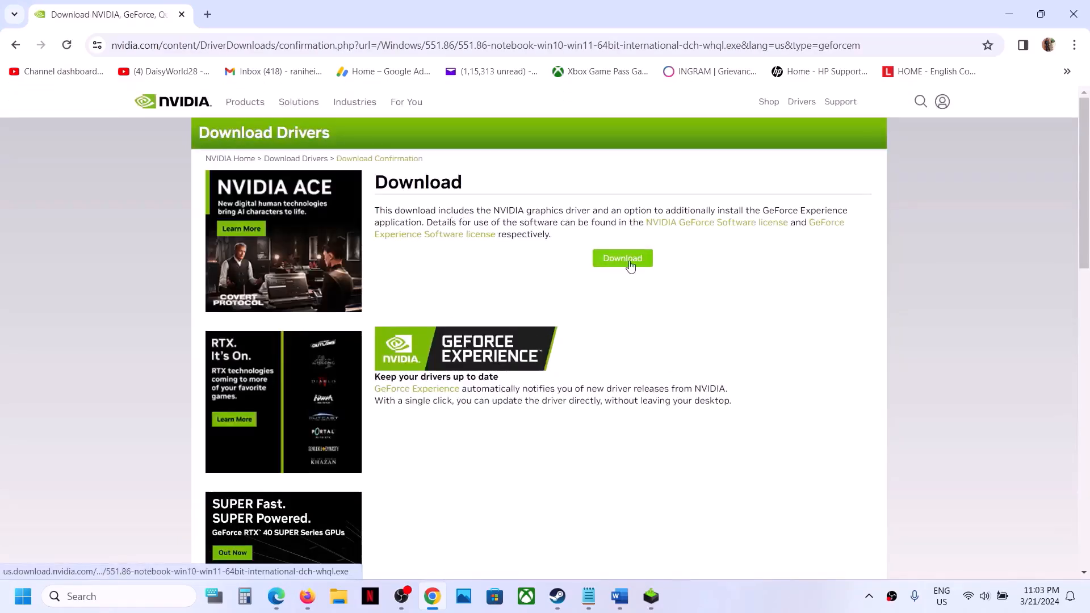
click(629, 264)
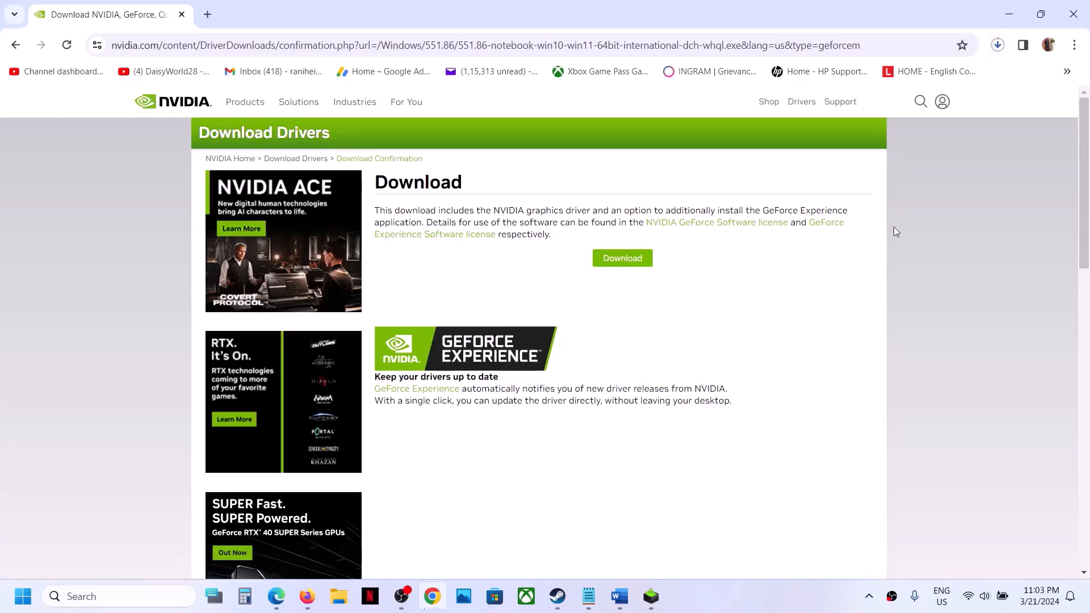
In the NVIDIA Installer, accept the license and start a Custom (Advanced) installation with Perform a clean installation enabled
click(659, 602)
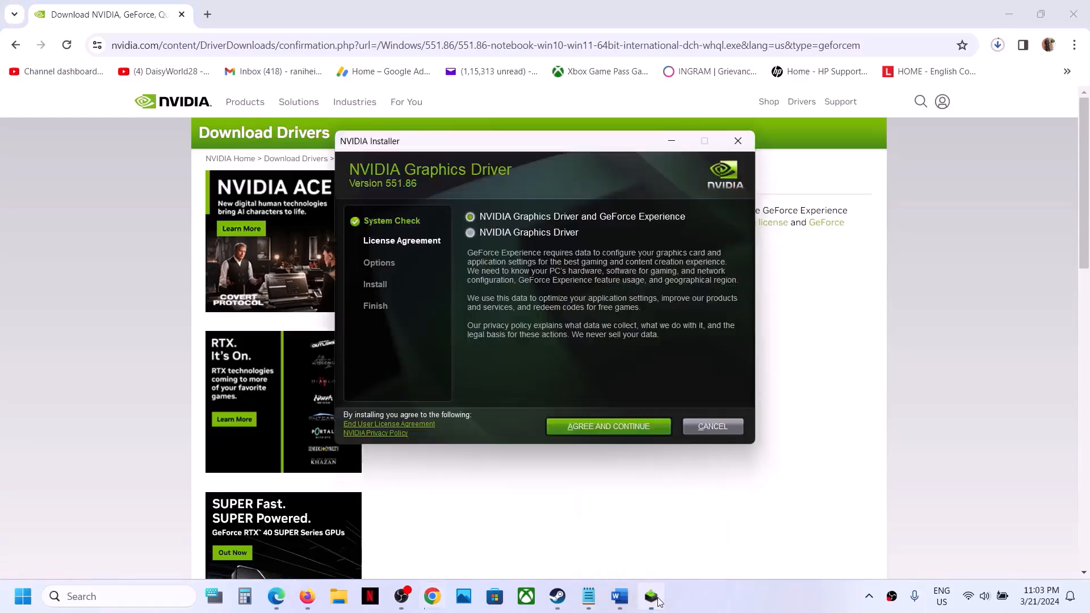
click(594, 426)
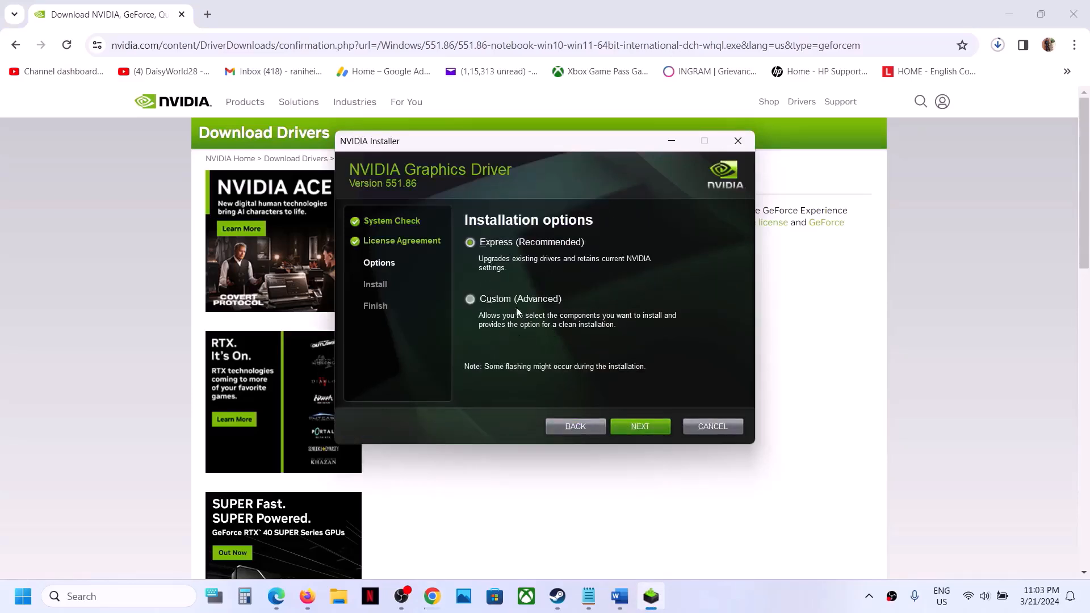
click(470, 299)
click(644, 426)
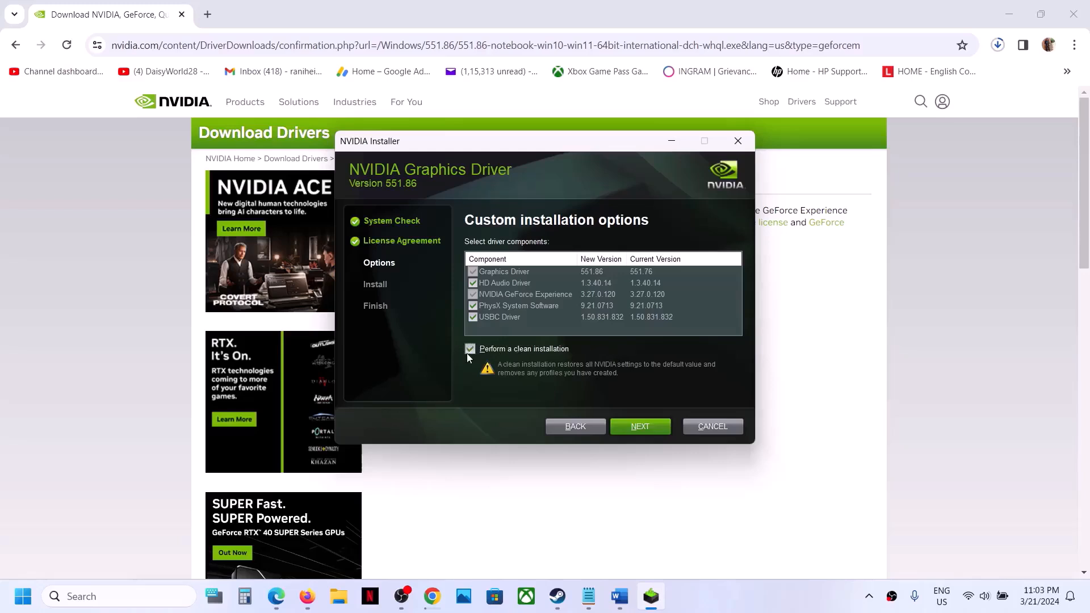
click(642, 429)
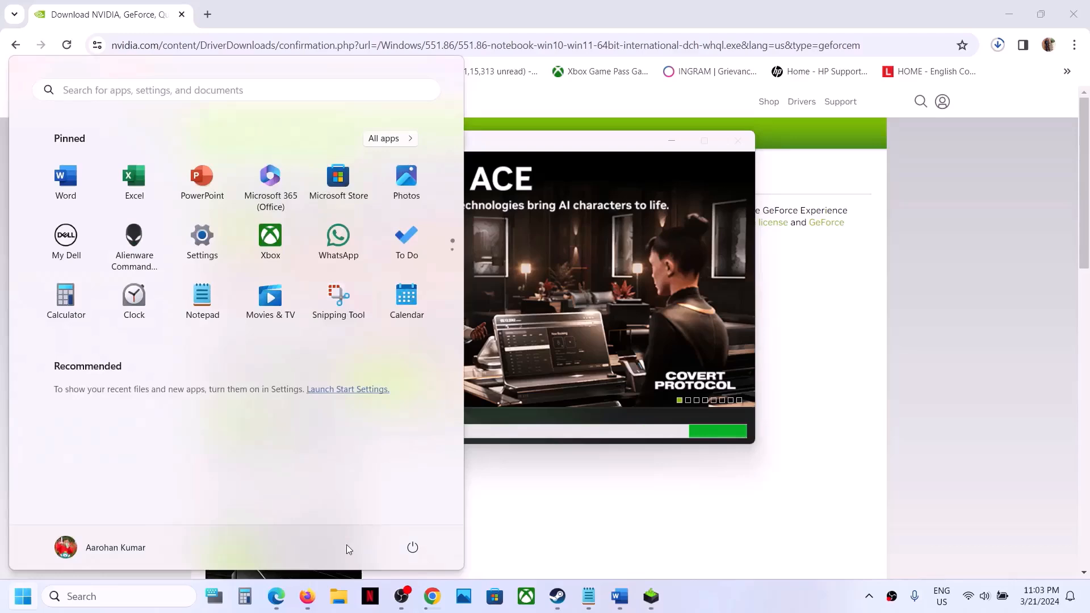
View the Windows power options while the driver installs, and dismiss them without choosing one
click(413, 548)
key(Escape)
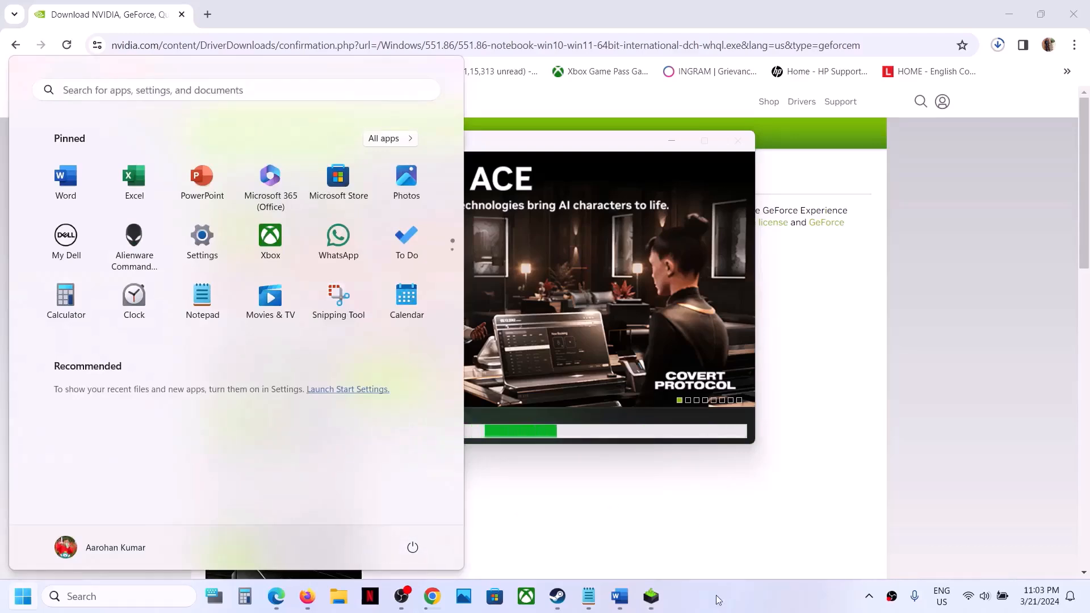
click(720, 601)
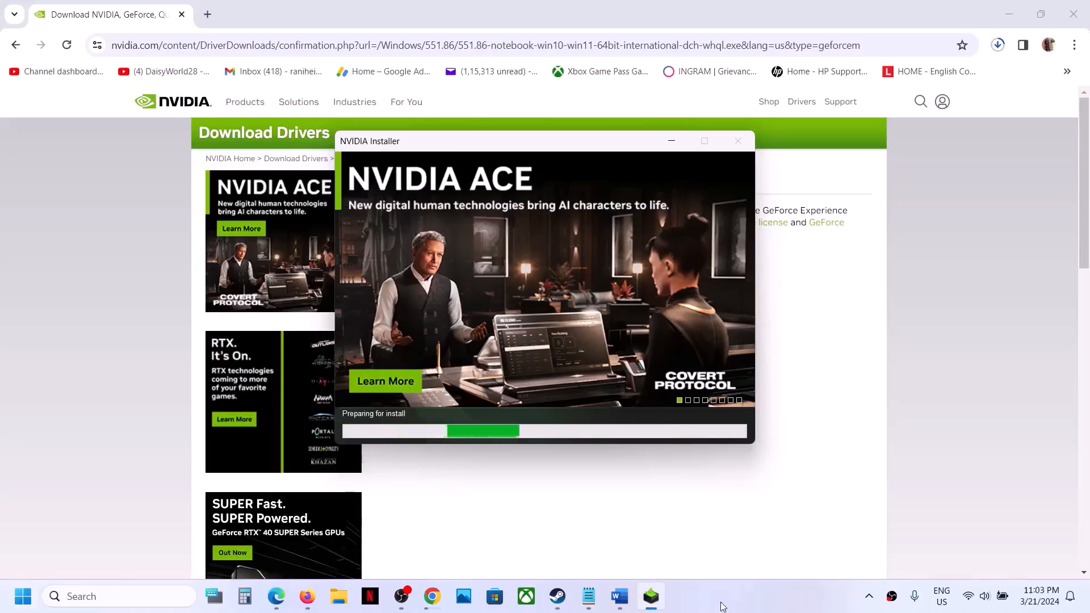
click(783, 581)
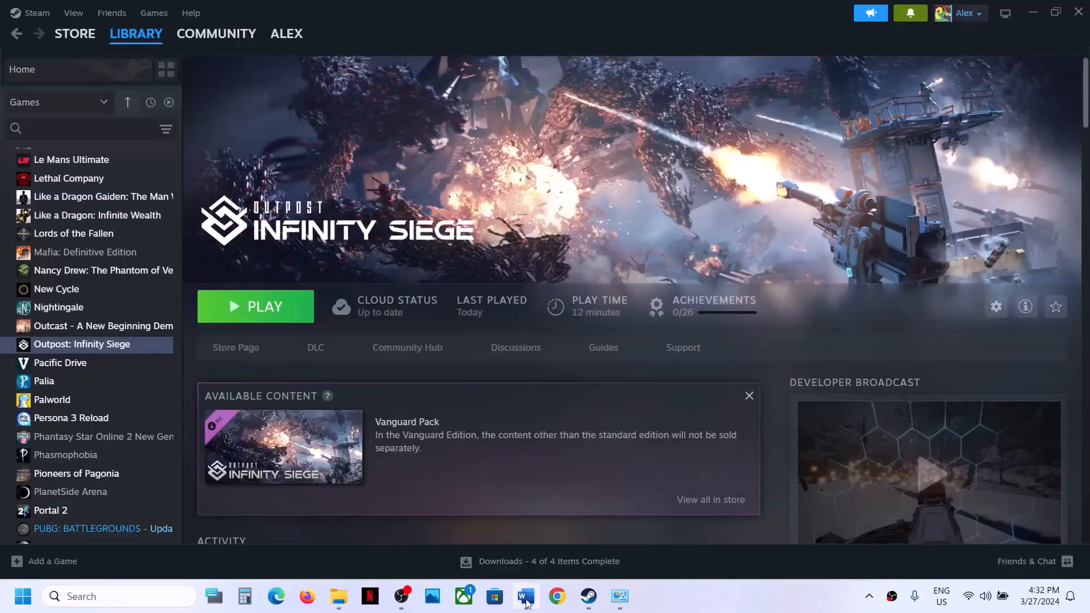
Switch to the Outpost Infinity Siege document in Word and read Step 11 about running the game on the dedicated graphics card
click(526, 600)
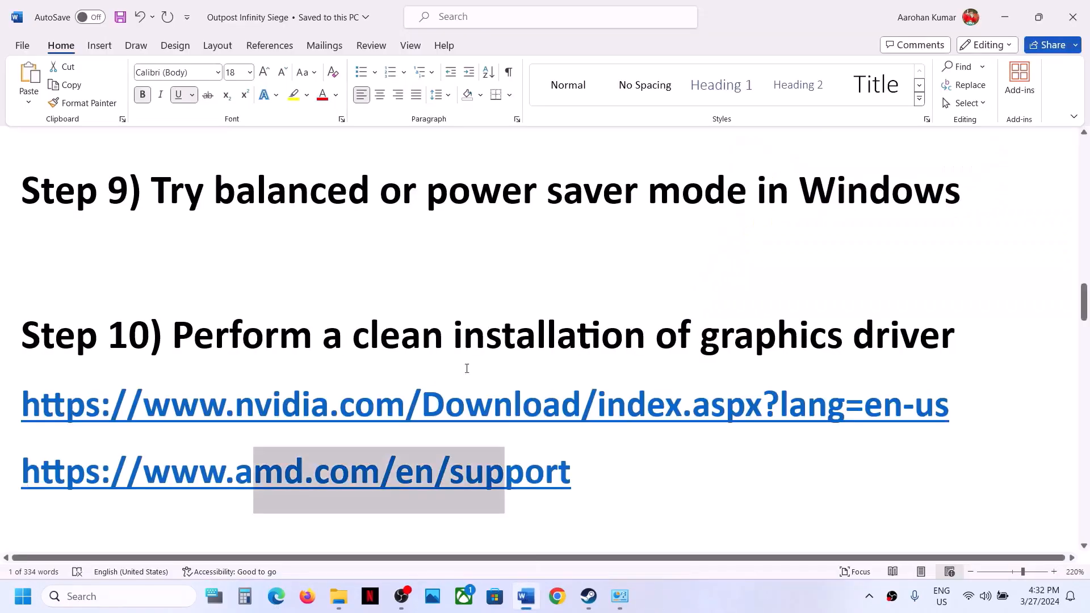
scroll(448, 369, down, 4)
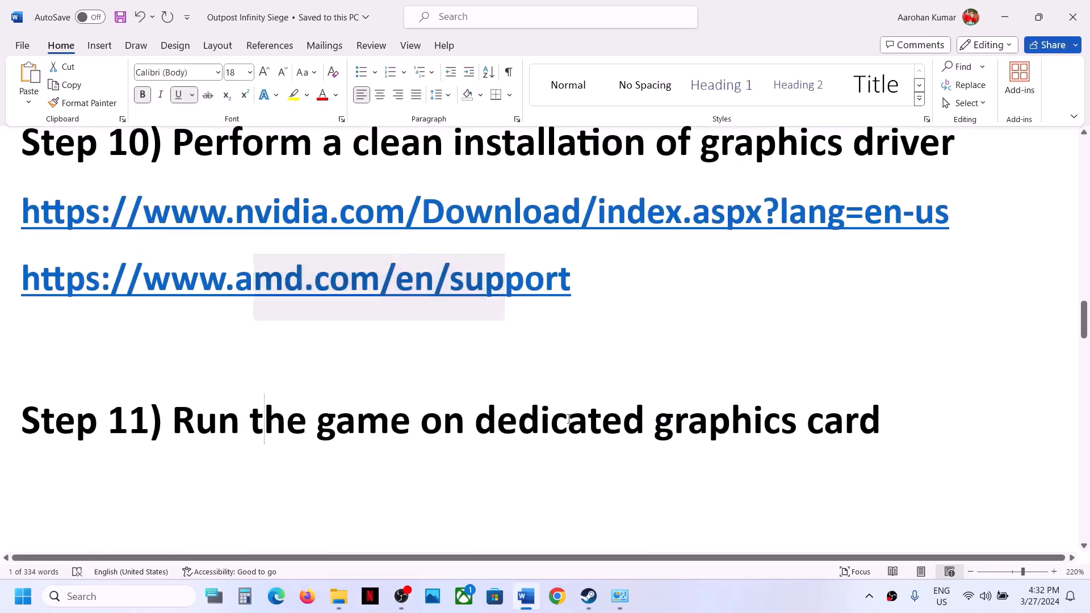
drag(275, 417, 716, 433)
click(714, 432)
Copy the word "graphics" from Step 11 and use it in Windows search to open the Graphics settings
double_click(720, 426)
key(ctrl+c)
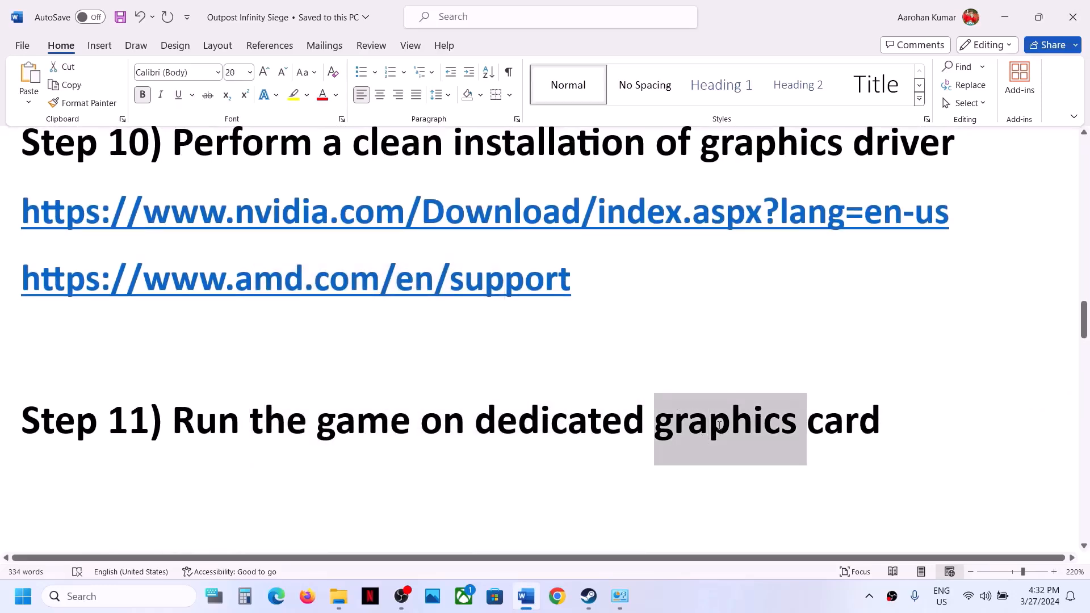
click(191, 596)
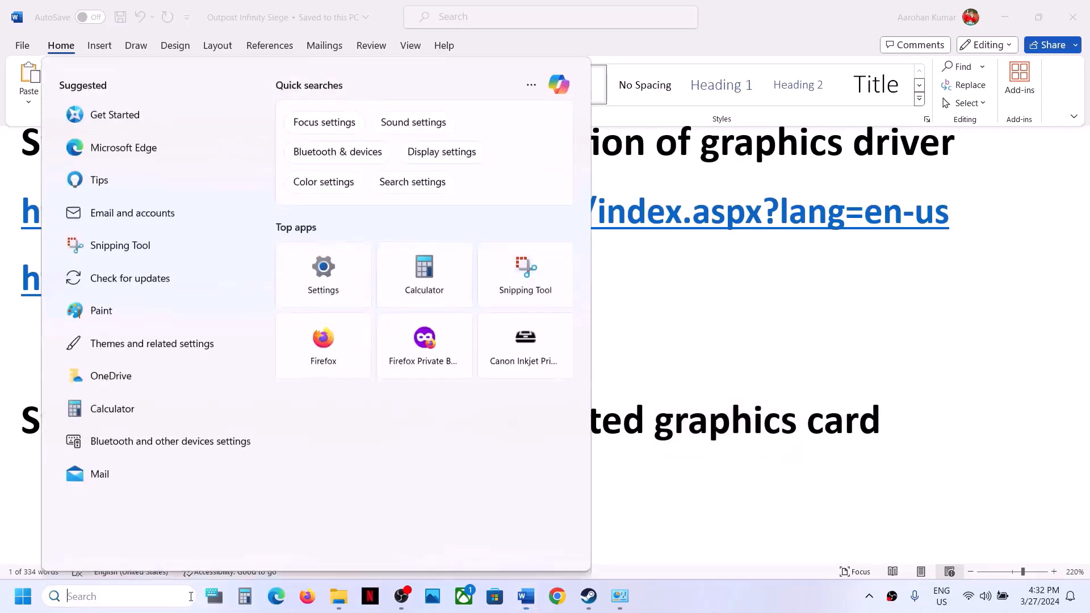
key(ctrl+v)
click(152, 171)
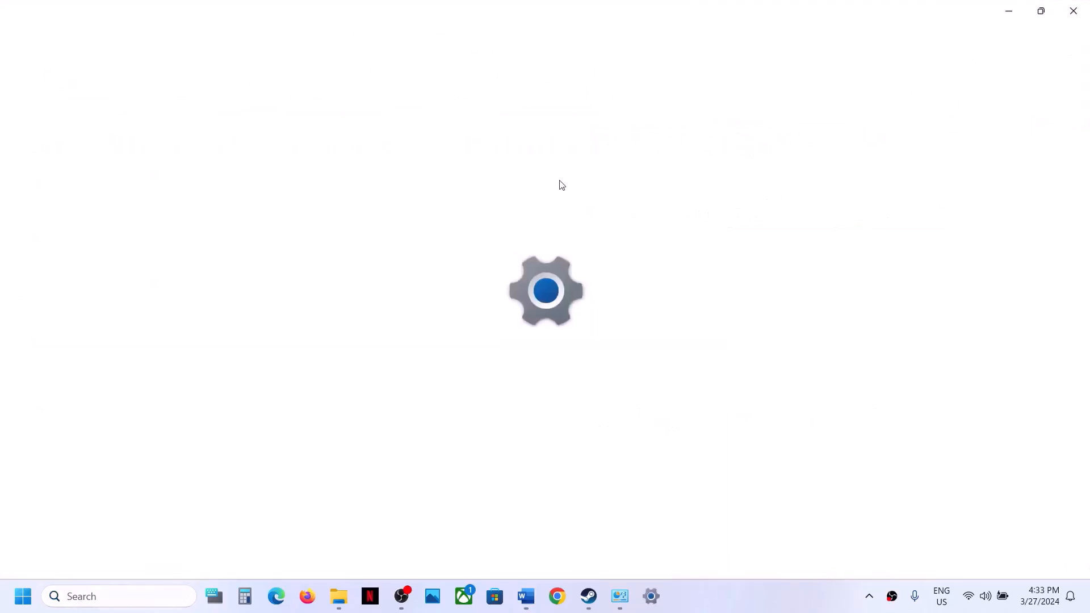
Add the U01 application from the steamapps\common\Outpost folder to the custom graphics options for apps
click(351, 261)
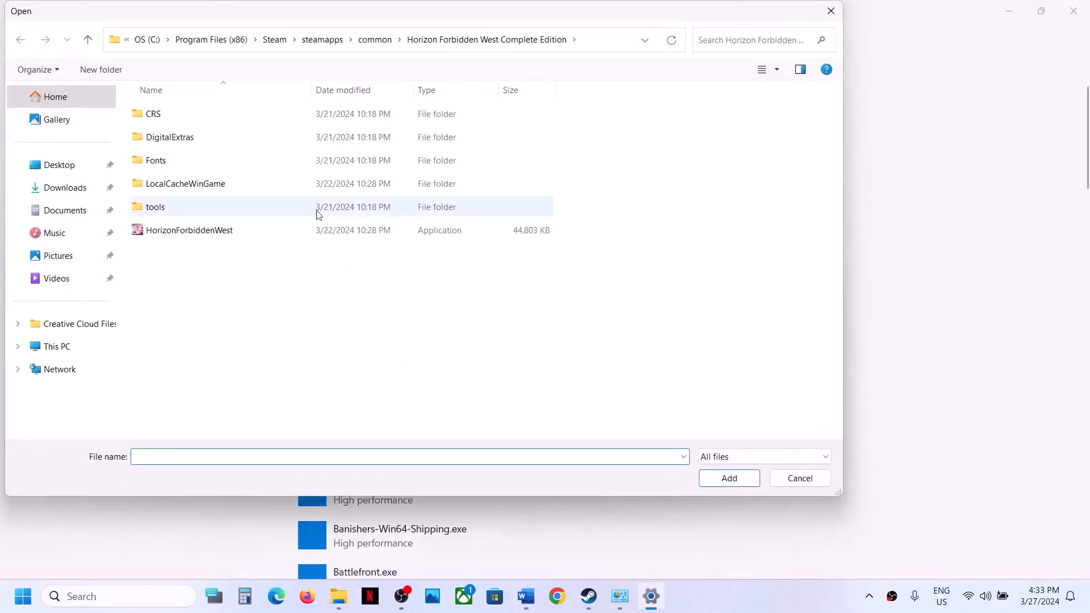
click(368, 44)
double_click(178, 211)
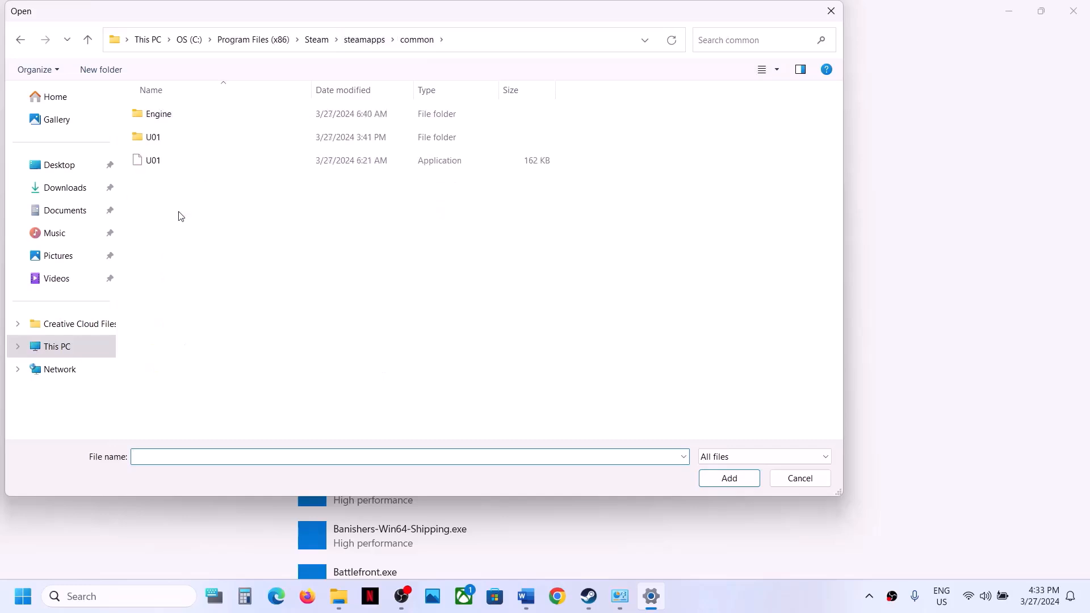
click(170, 162)
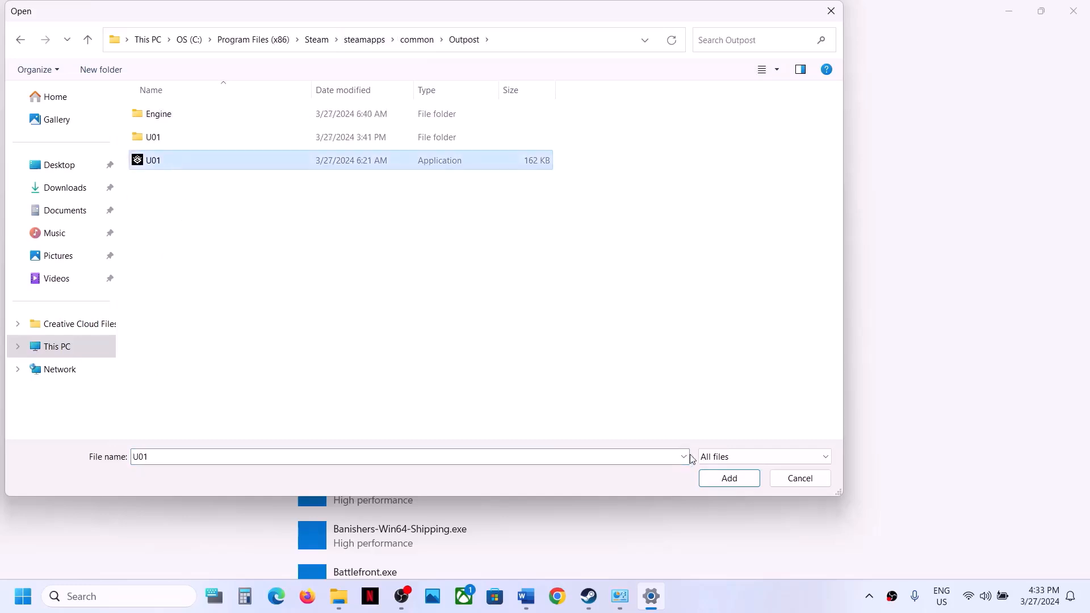
click(725, 480)
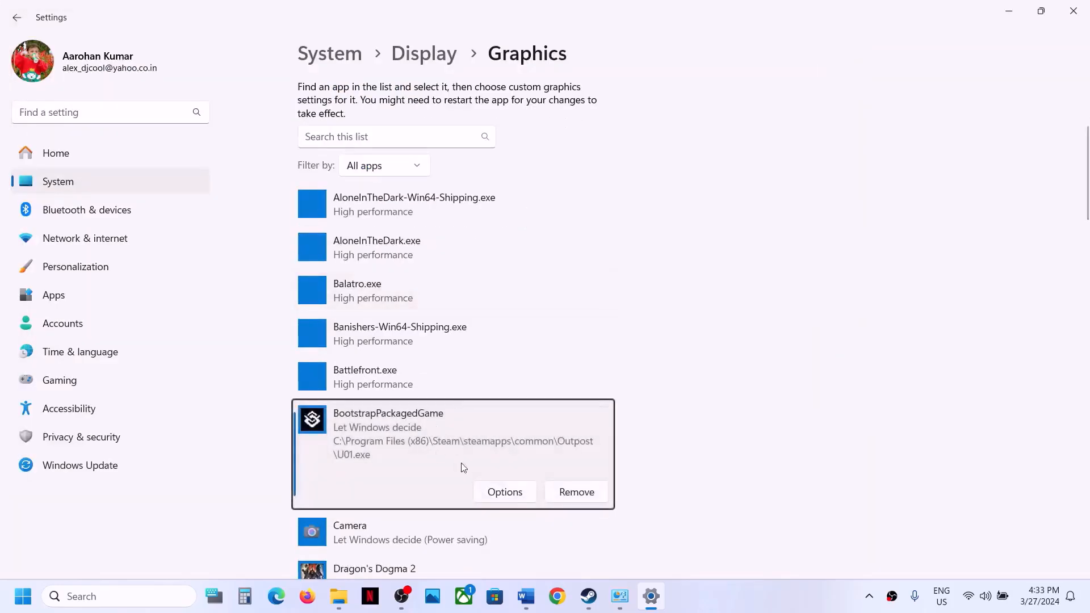
Set the graphics preference of the added U01.exe entry to High performance and save it
click(503, 492)
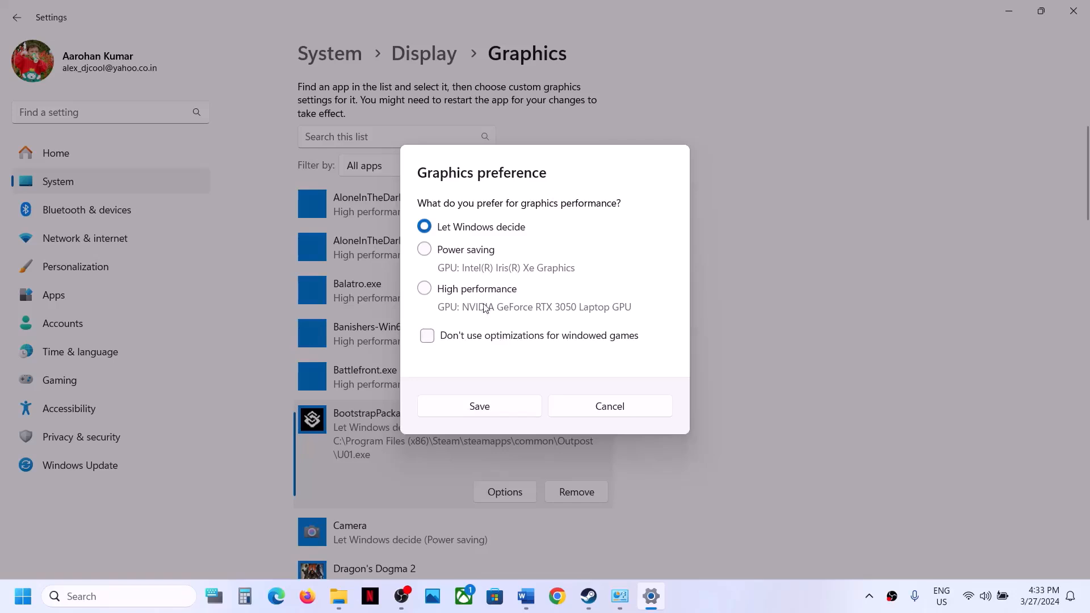
click(469, 291)
click(480, 407)
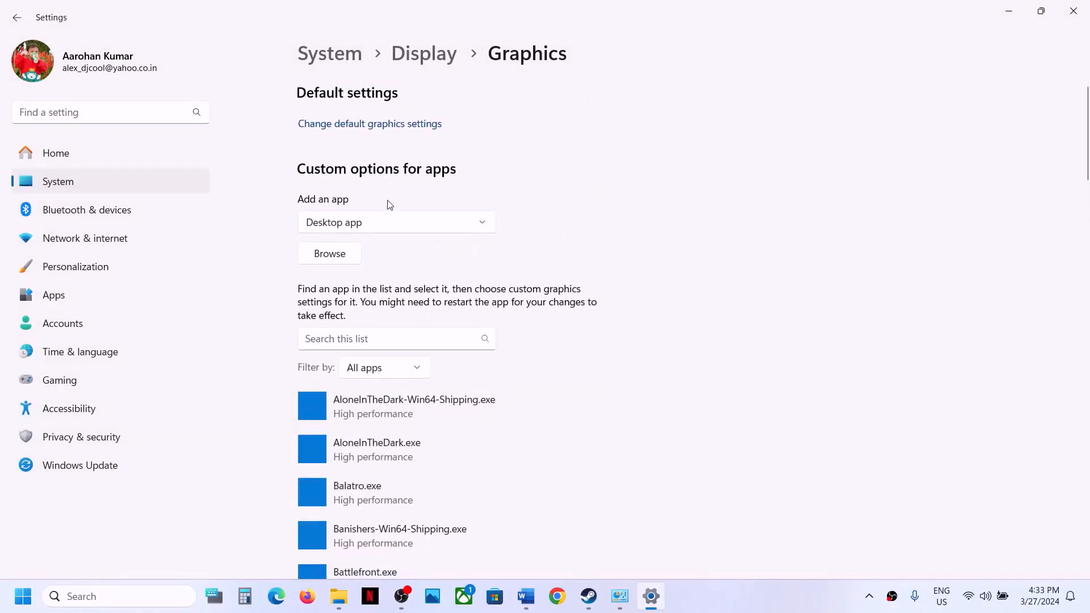
Add the U01-Win64-Shipping application from Outpost\U01\Binaries\Win64 to the custom graphics options for apps
click(335, 259)
double_click(170, 138)
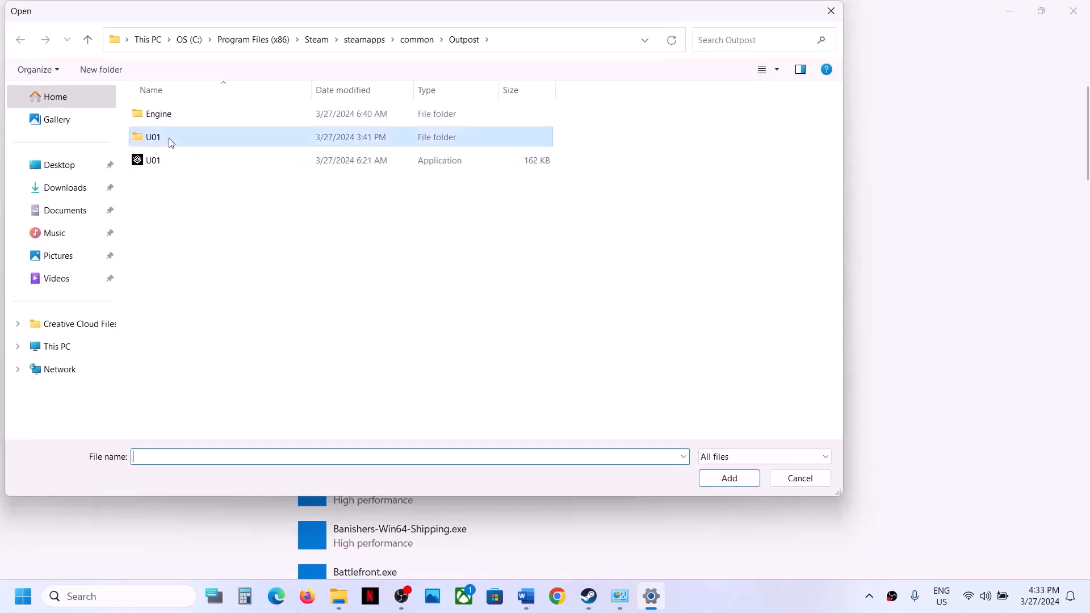
click(171, 119)
double_click(171, 119)
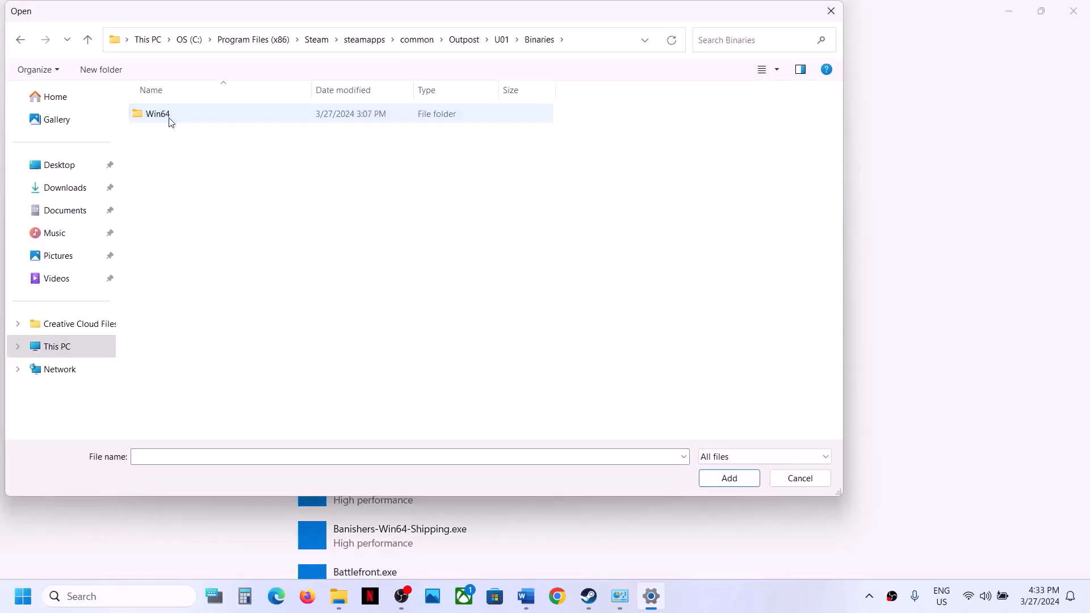
double_click(169, 117)
click(172, 138)
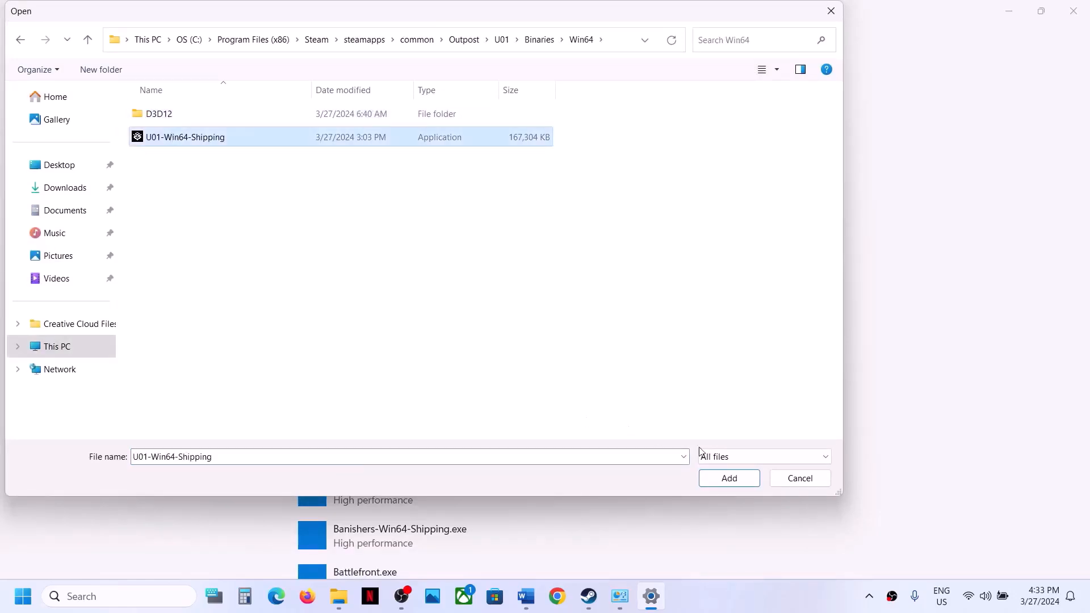
click(725, 486)
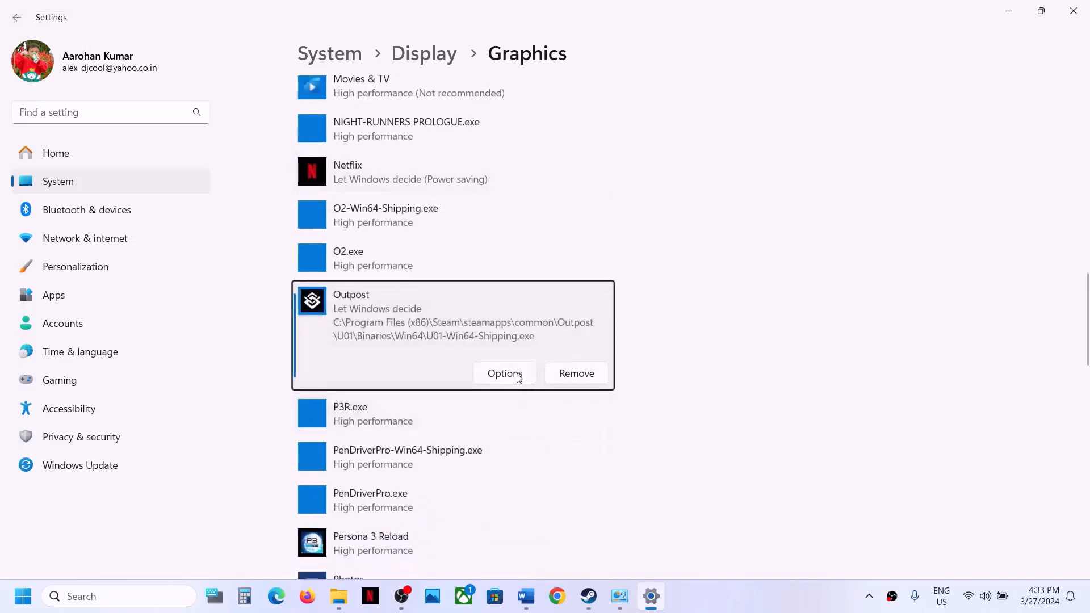
Set the Outpost entry for U01-Win64-Shipping.exe to the High performance graphics preference and save it
click(505, 374)
click(502, 294)
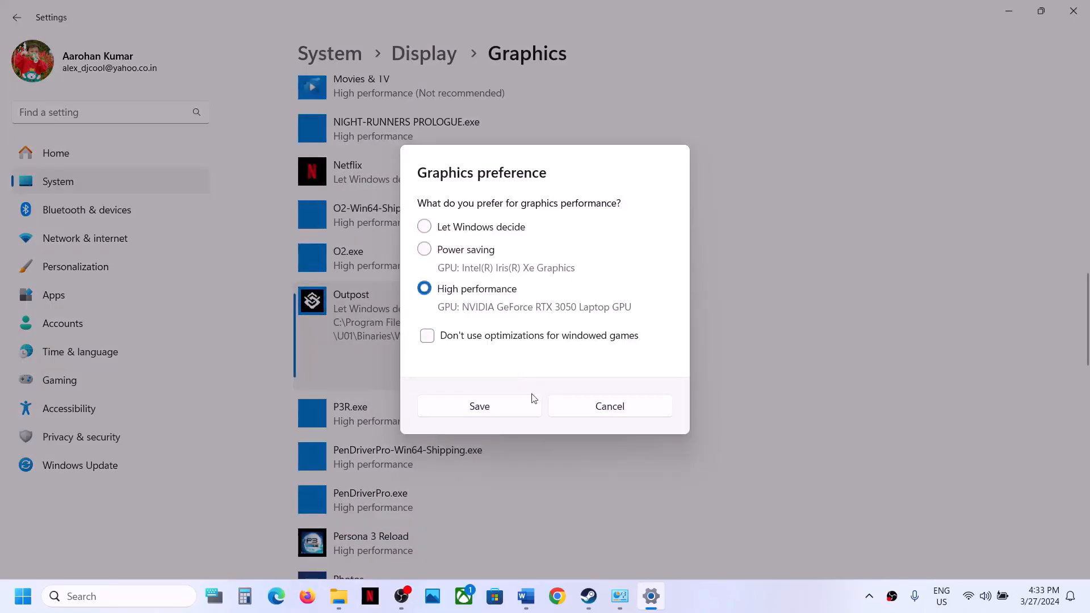
click(499, 406)
Close the graphics settings and go to the View Advanced system settings instruction in the troubleshooting notes
click(1083, 16)
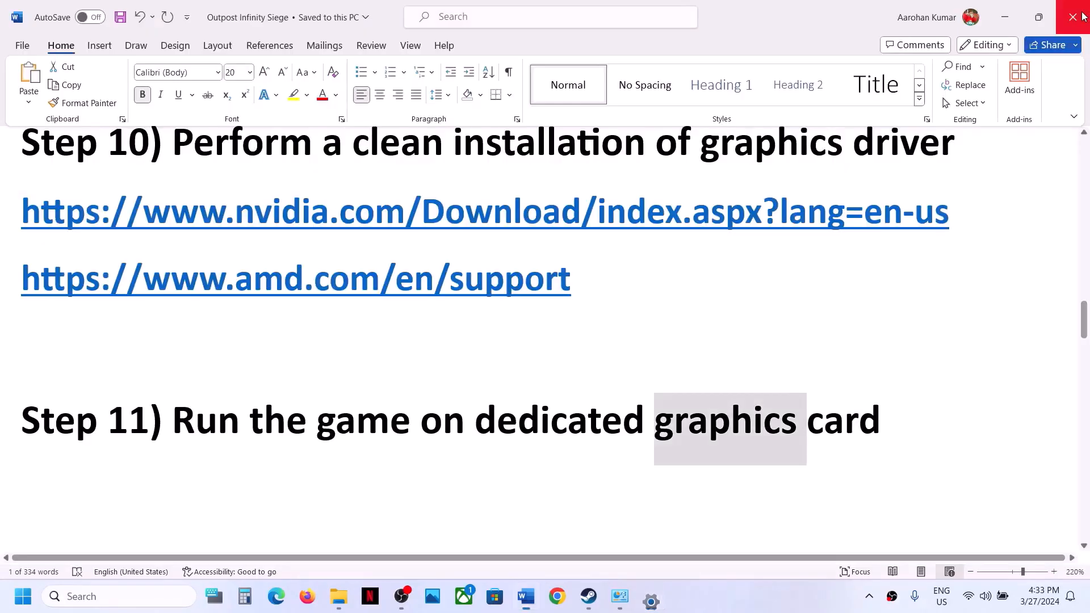
scroll(522, 384, down, 6)
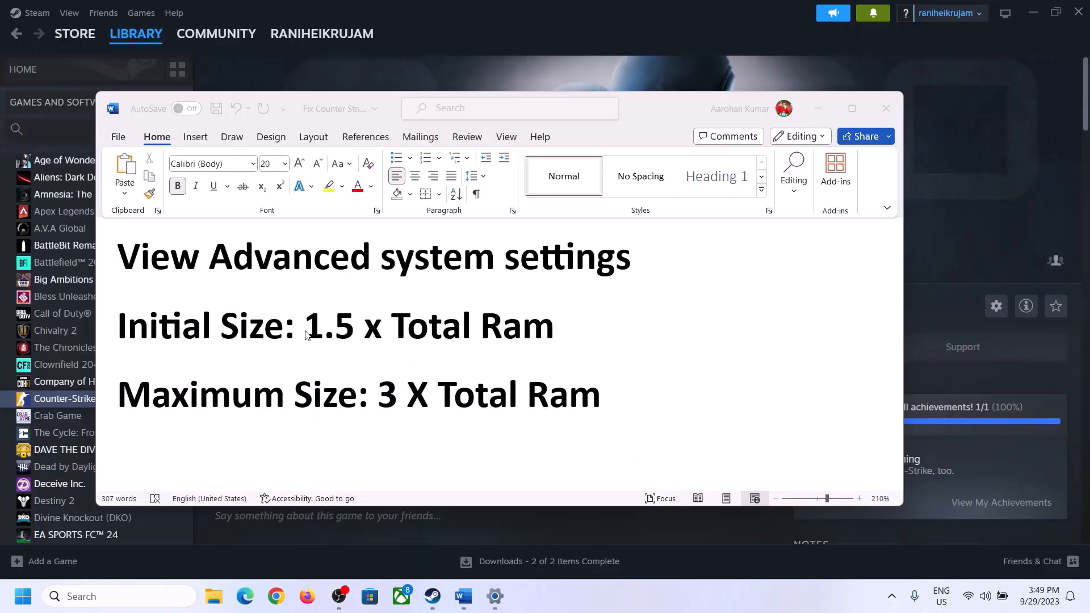
click(157, 264)
drag(129, 262, 586, 285)
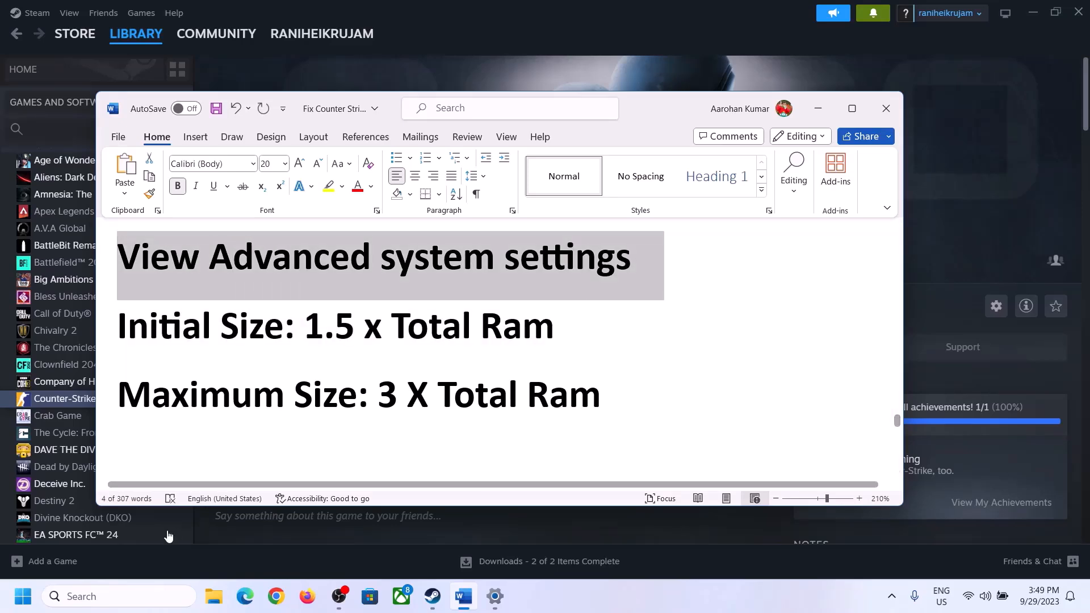
Search Windows for "Advanced system settings", open System Properties and move its window toward the middle of the notes
click(129, 596)
text(Advanced system settings)
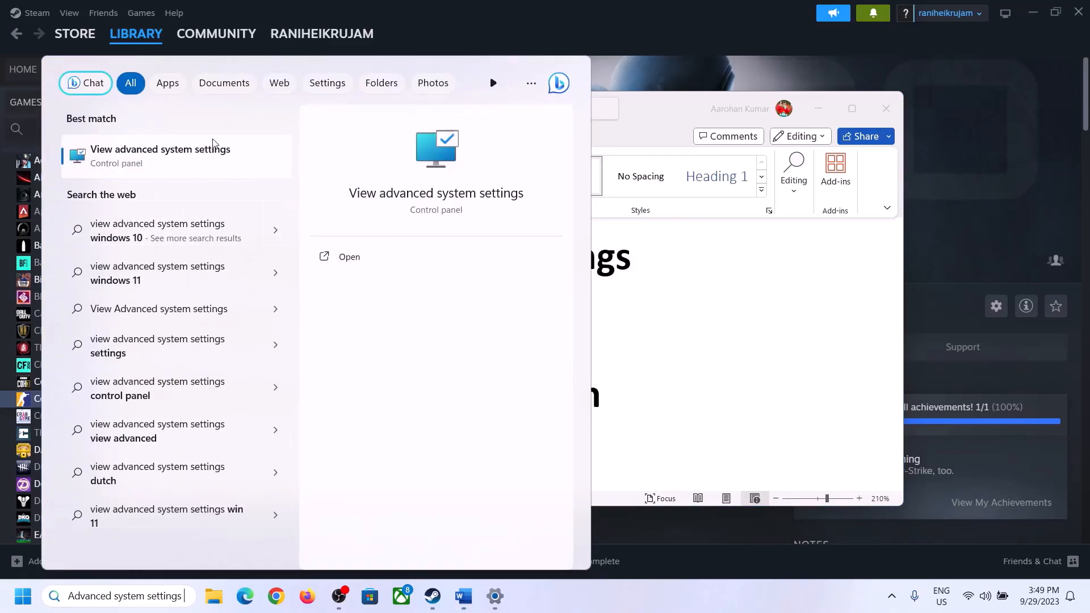
click(154, 164)
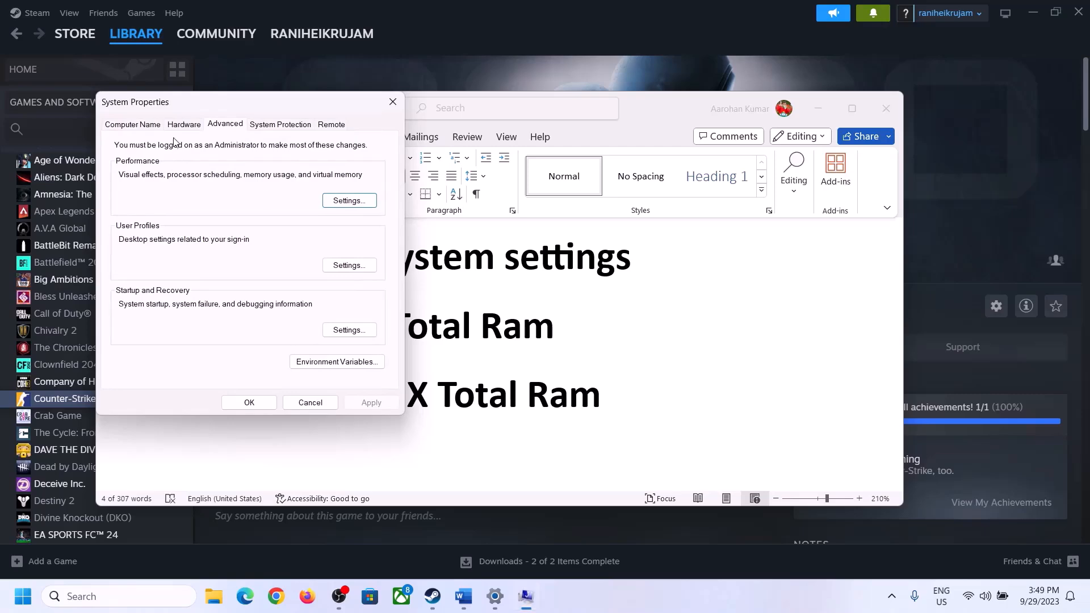
drag(228, 110, 488, 196)
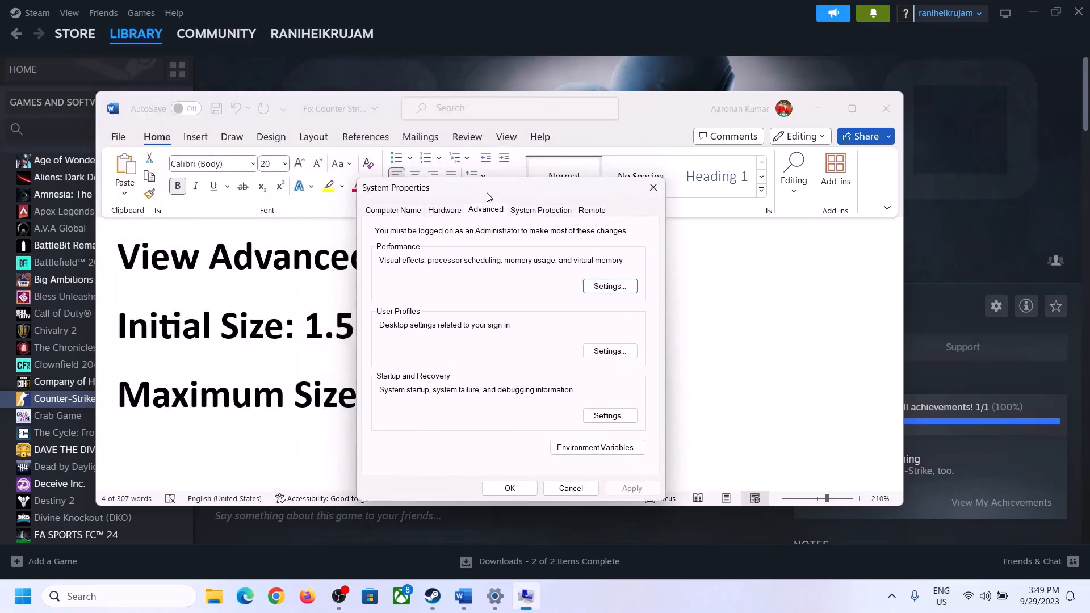
In the Virtual Memory settings, disable automatic paging file management for all drives and choose a custom size for drive C:
click(610, 286)
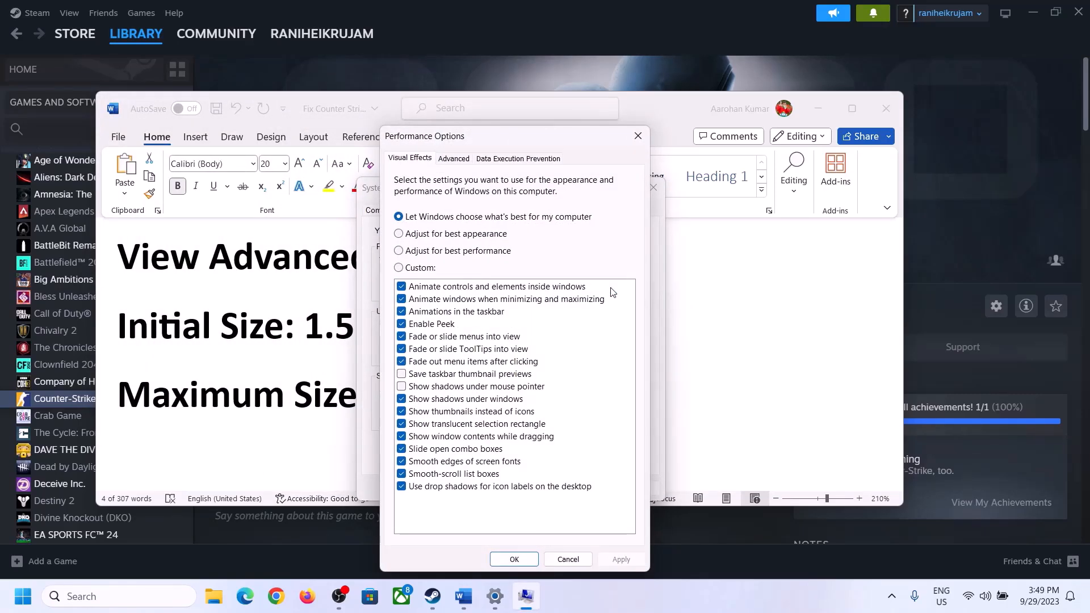
click(454, 159)
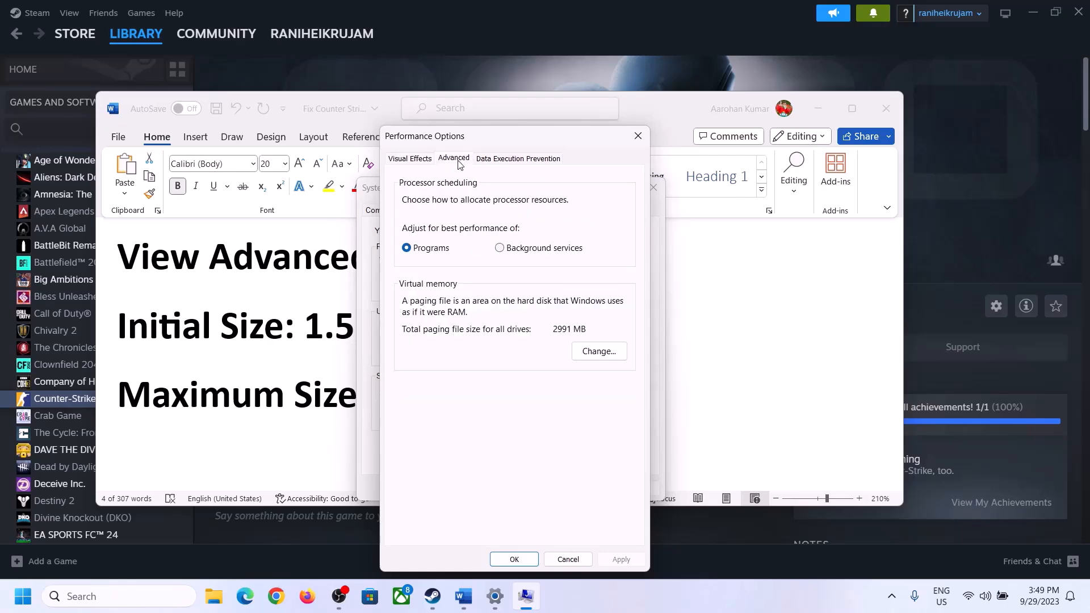
click(604, 352)
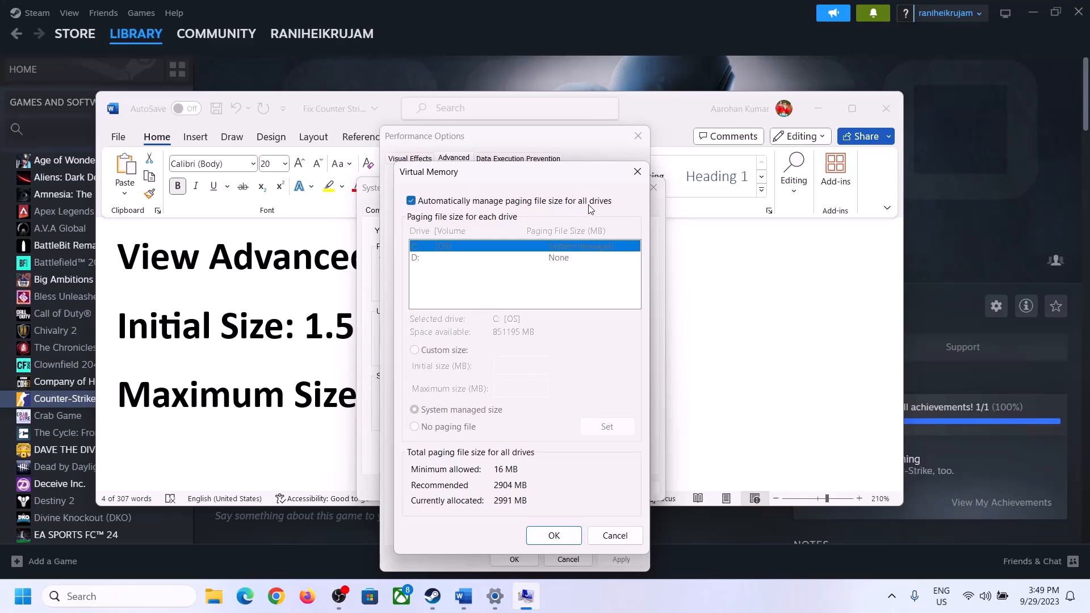
click(411, 201)
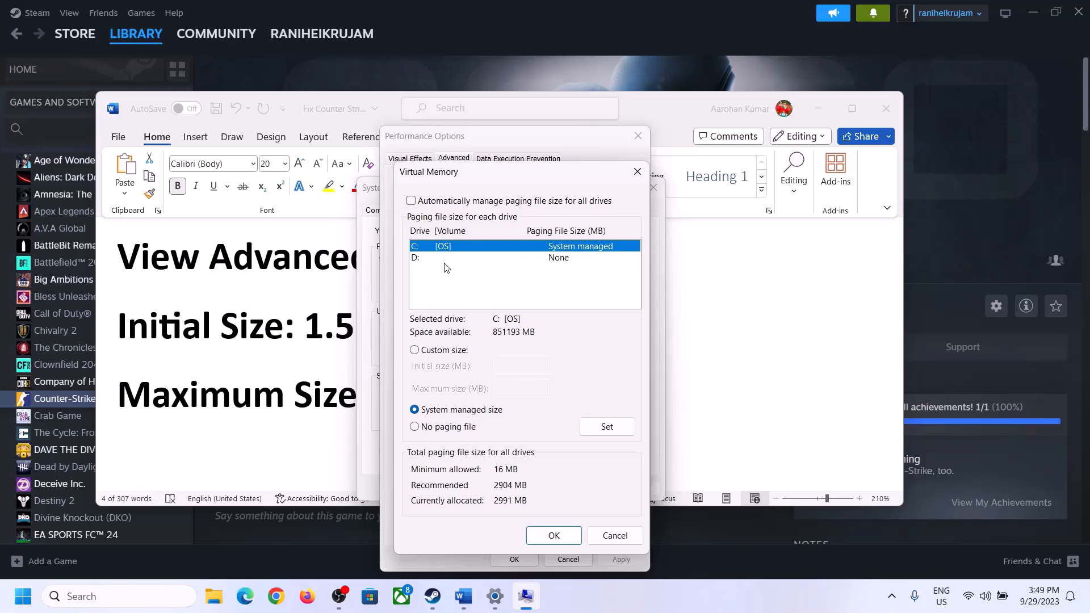
click(415, 351)
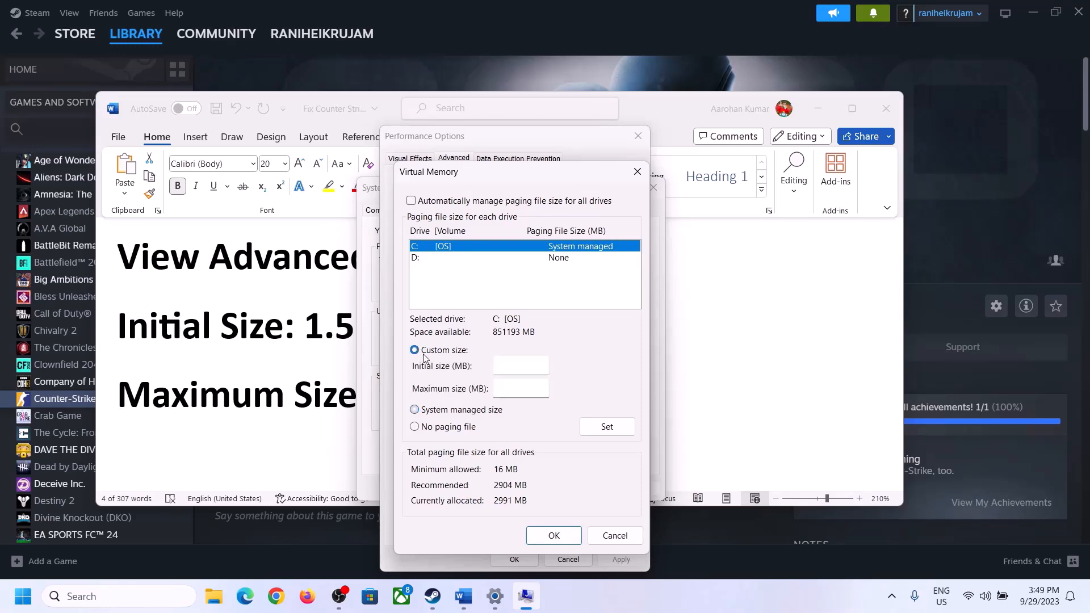
Review the initial size formula in the notes and check the installed RAM in the system's device specifications
click(311, 334)
drag(312, 326, 505, 340)
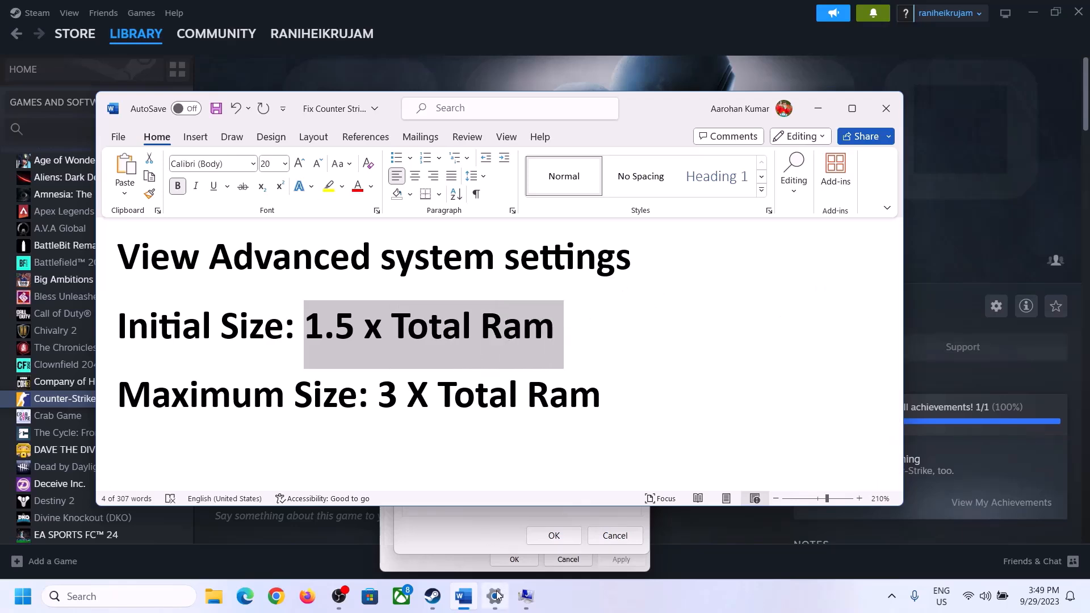
click(495, 599)
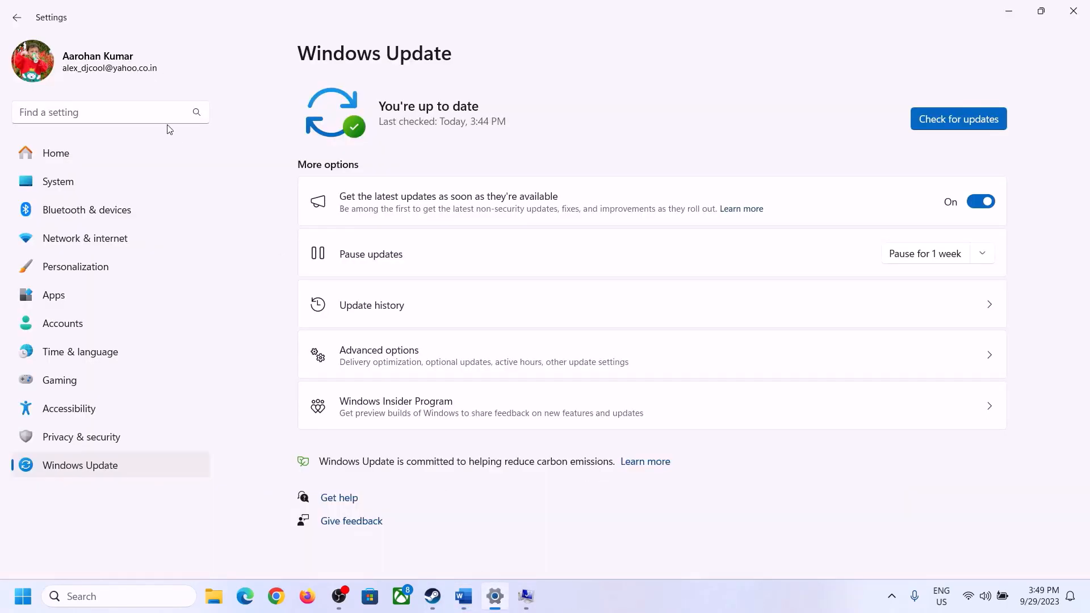
click(51, 182)
scroll(401, 440, down, 6)
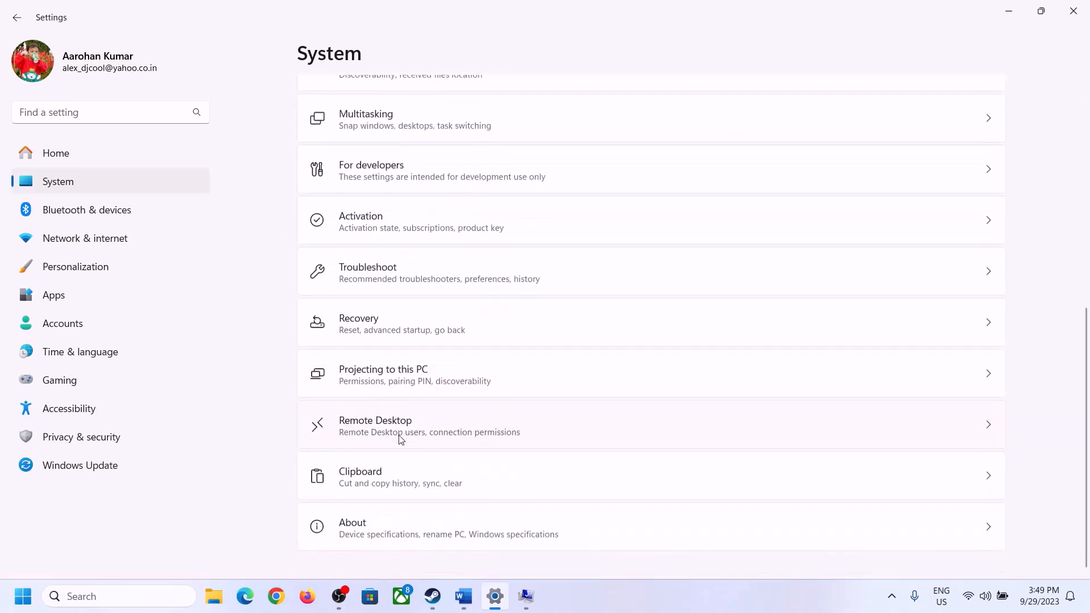
click(358, 534)
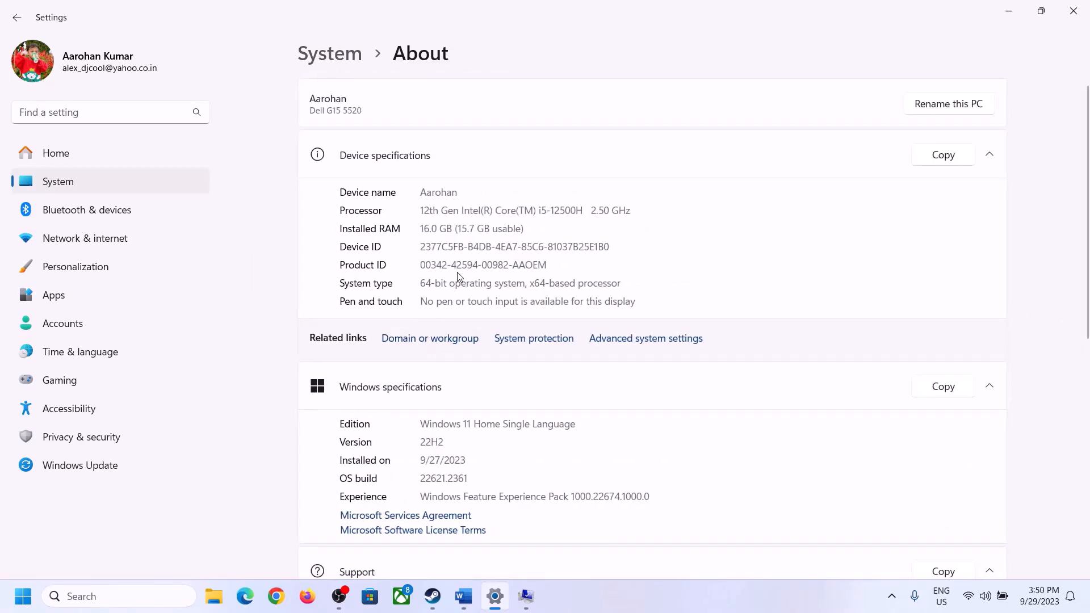
drag(432, 228, 415, 227)
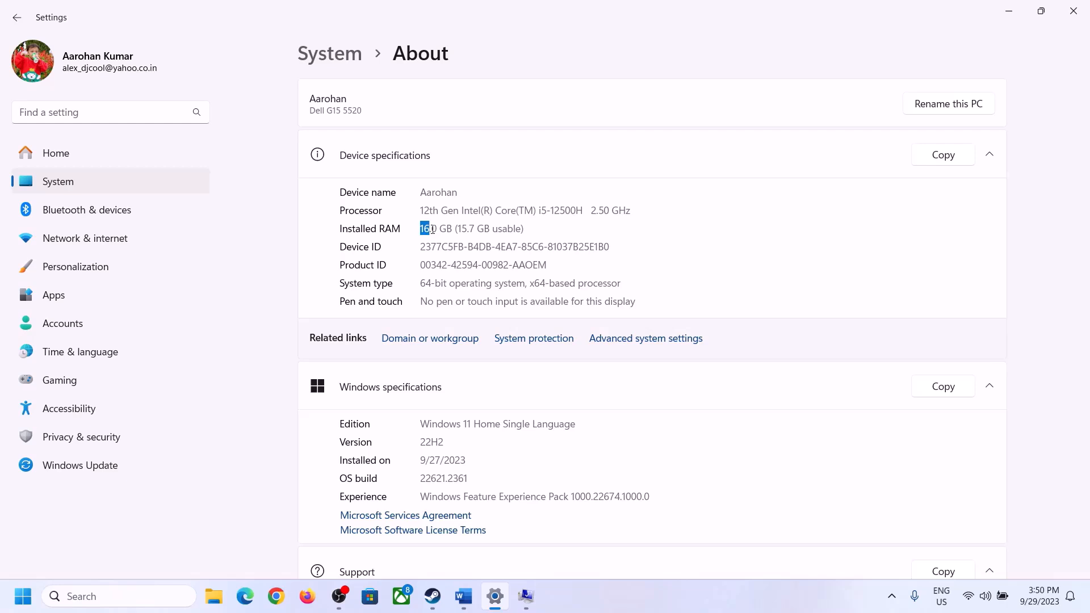
click(438, 230)
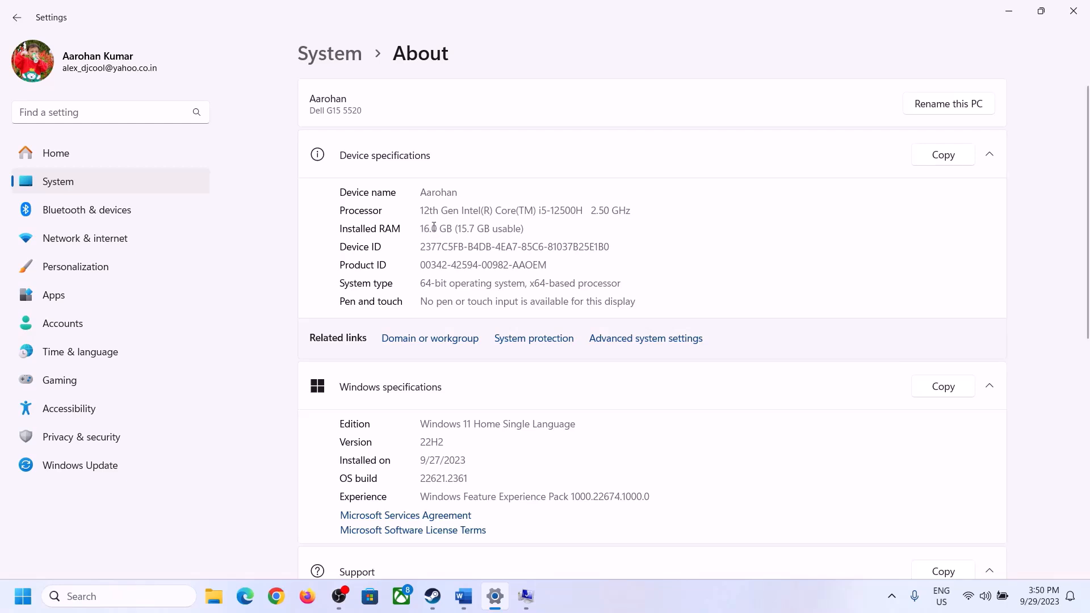
drag(433, 226, 416, 223)
Return to the Virtual Memory settings, launch Calculator with the calc command and place it beside them
click(520, 598)
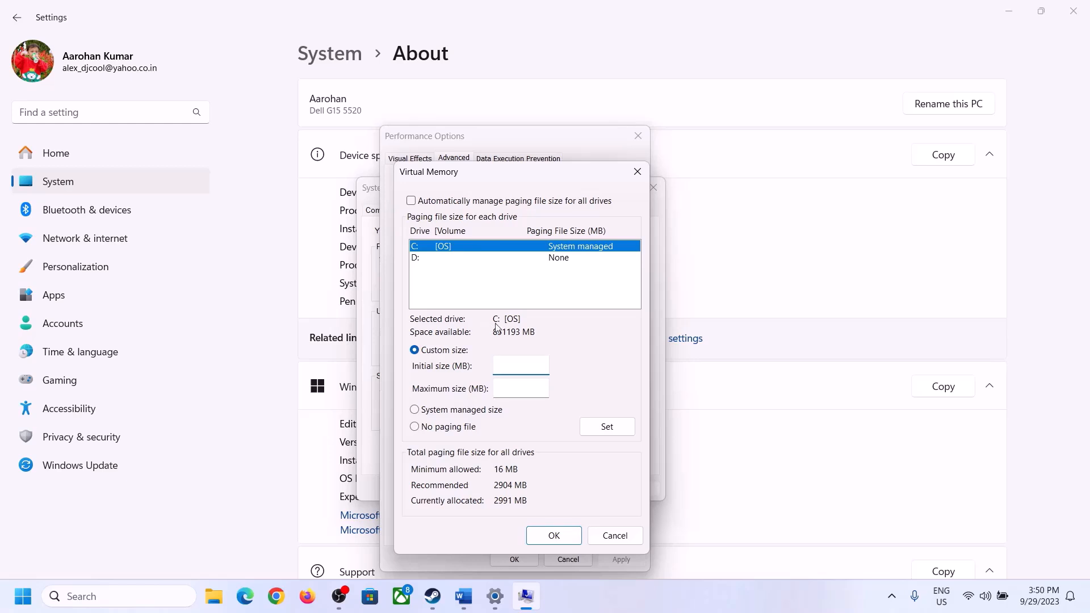
mouse_move(495, 597)
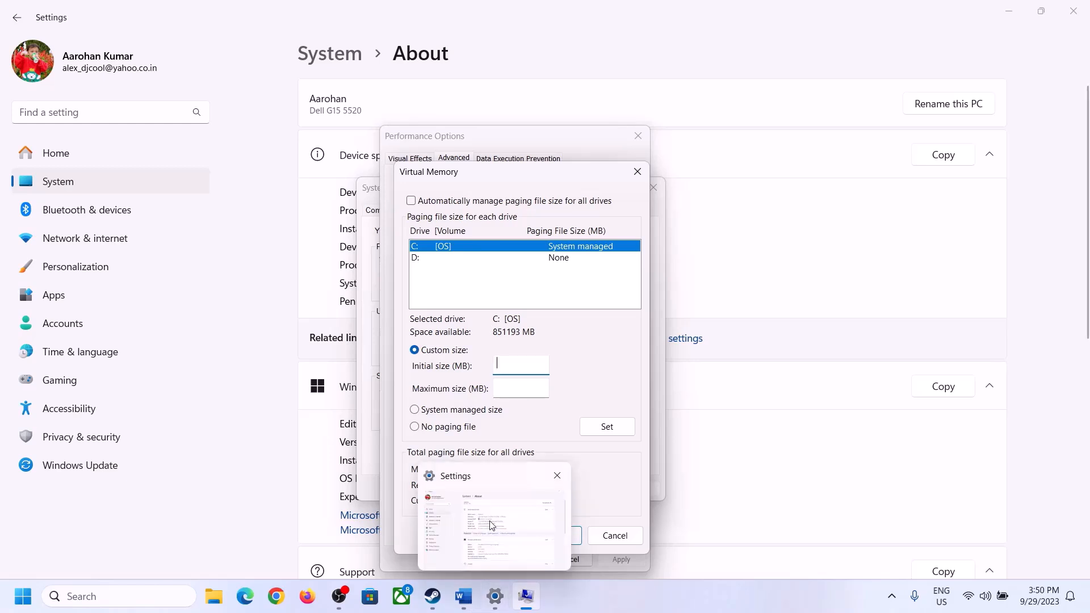
mouse_move(490, 526)
key(super+r)
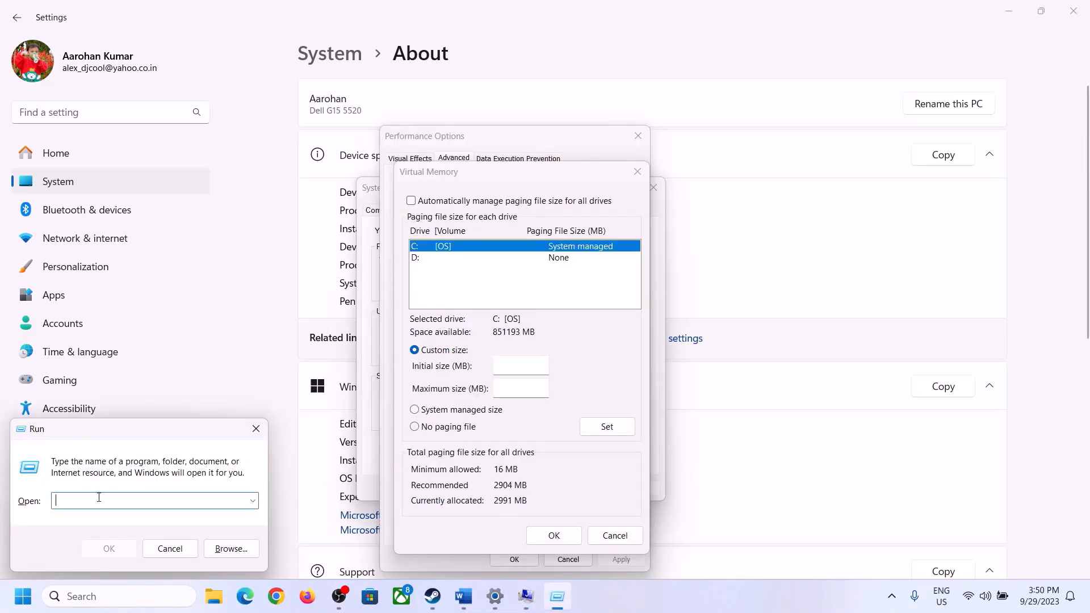
text(calc)
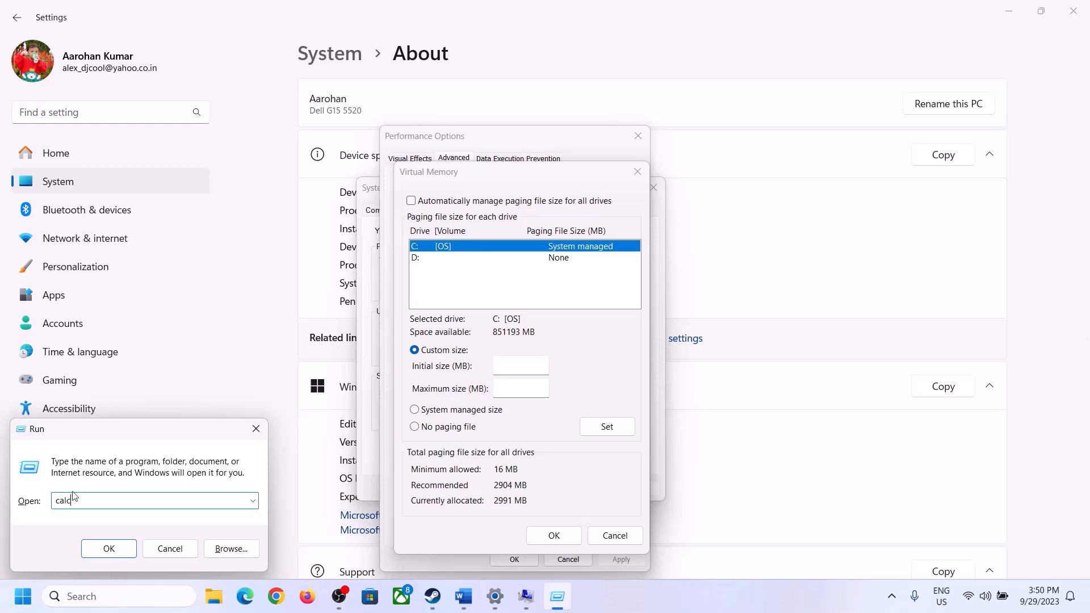
click(106, 548)
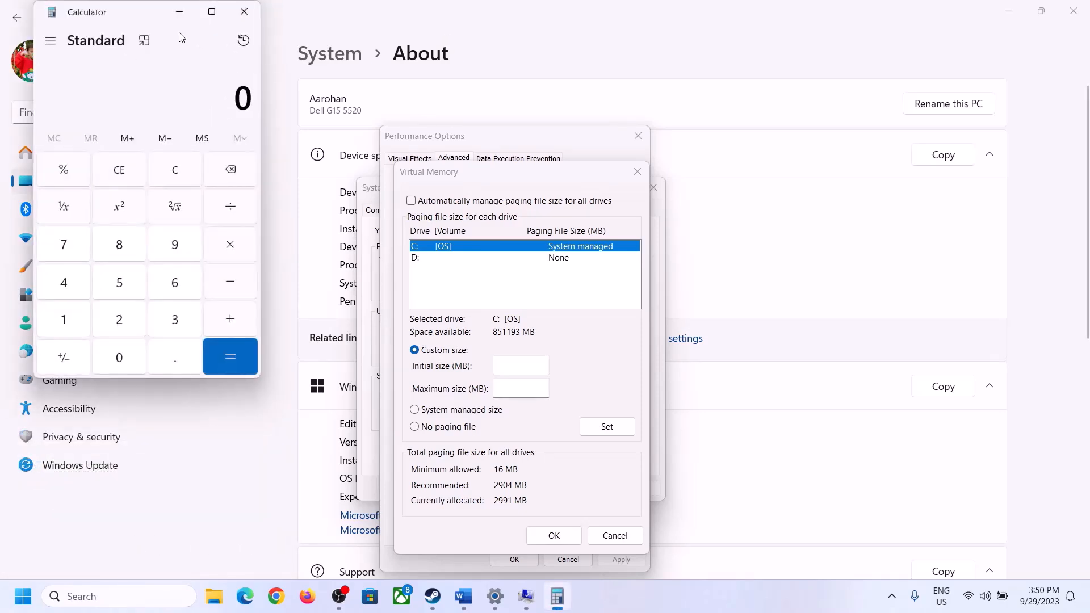
drag(137, 13, 793, 191)
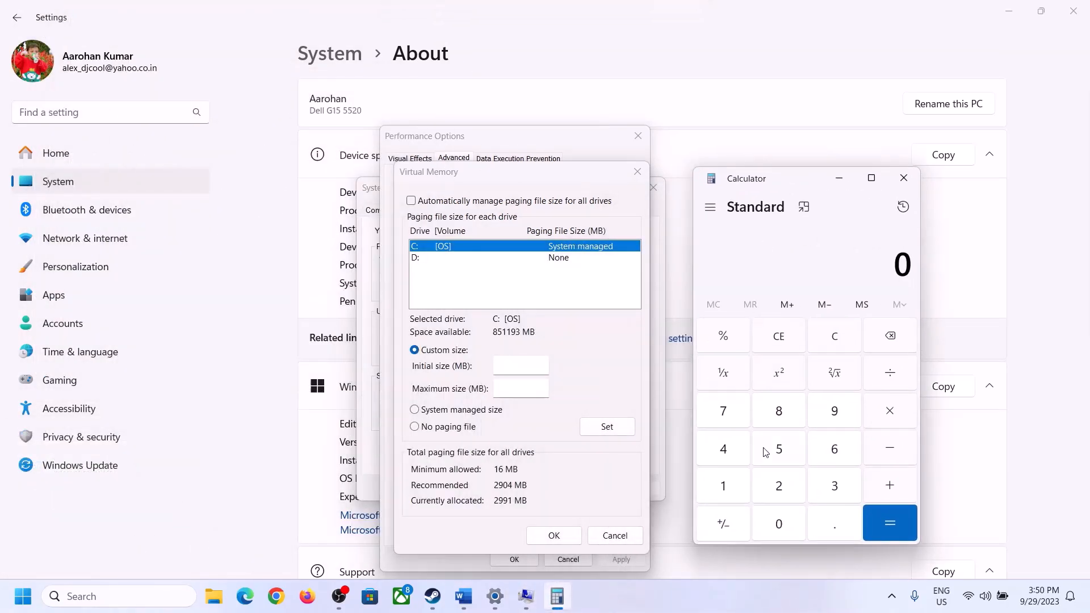
Check the initial size formula again and calculate 16 × 1024 to convert the total RAM to megabytes
click(464, 608)
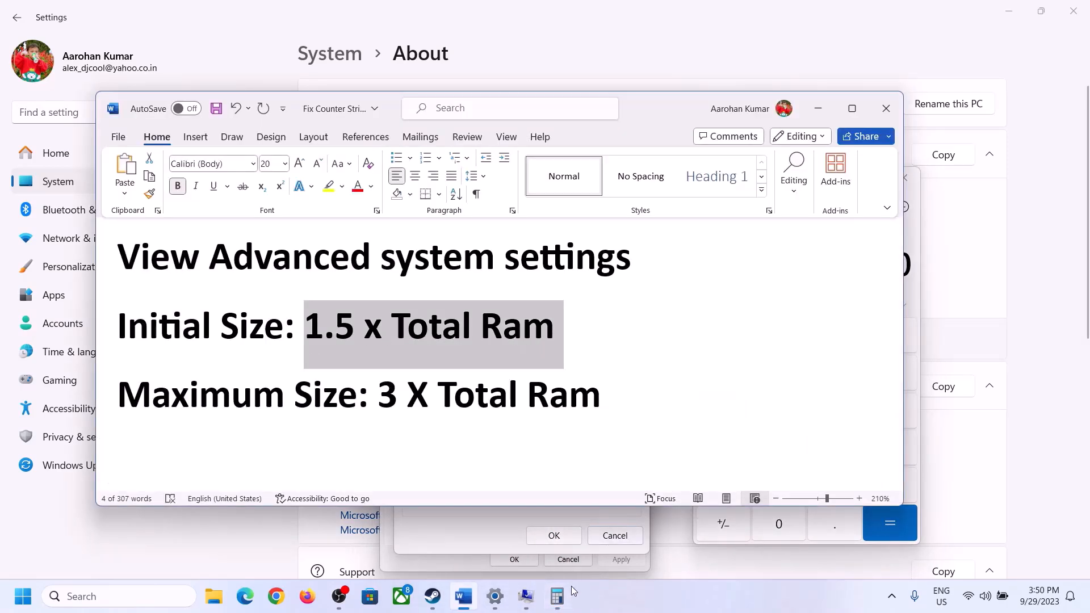
click(557, 596)
click(729, 488)
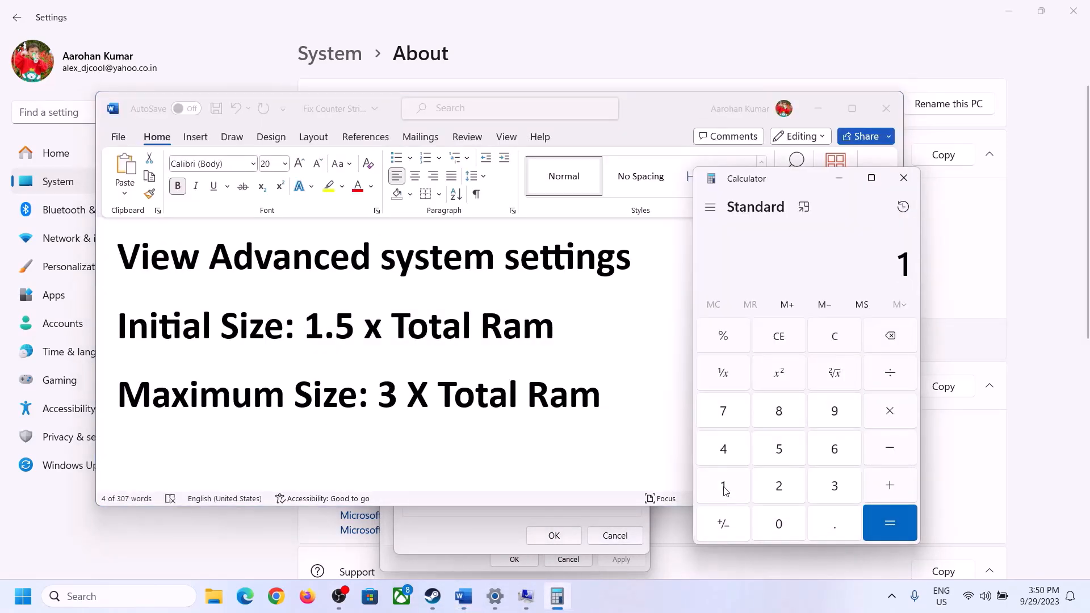
click(830, 459)
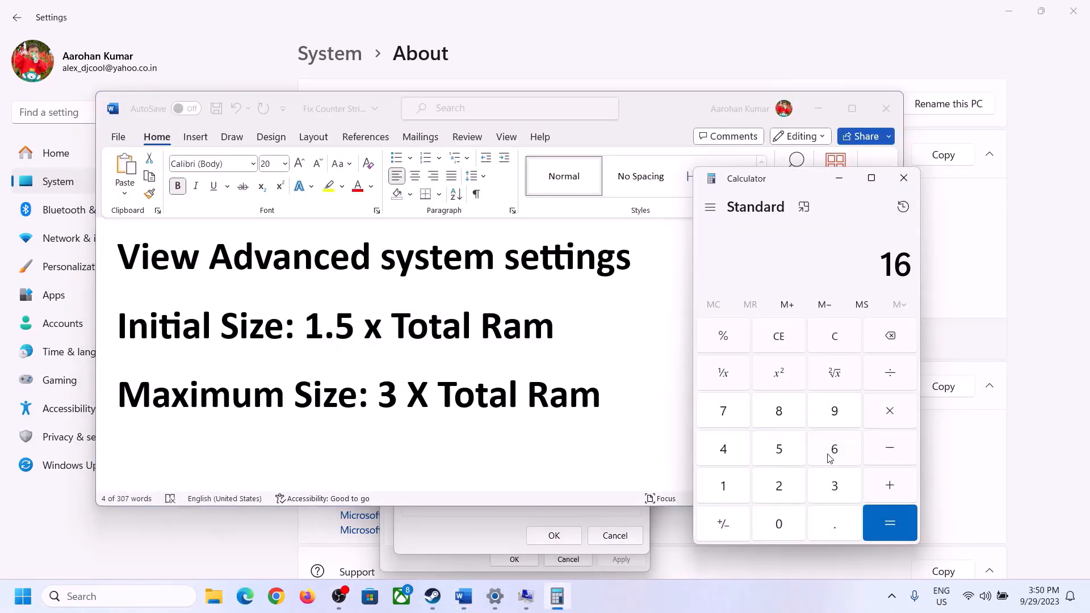
click(837, 349)
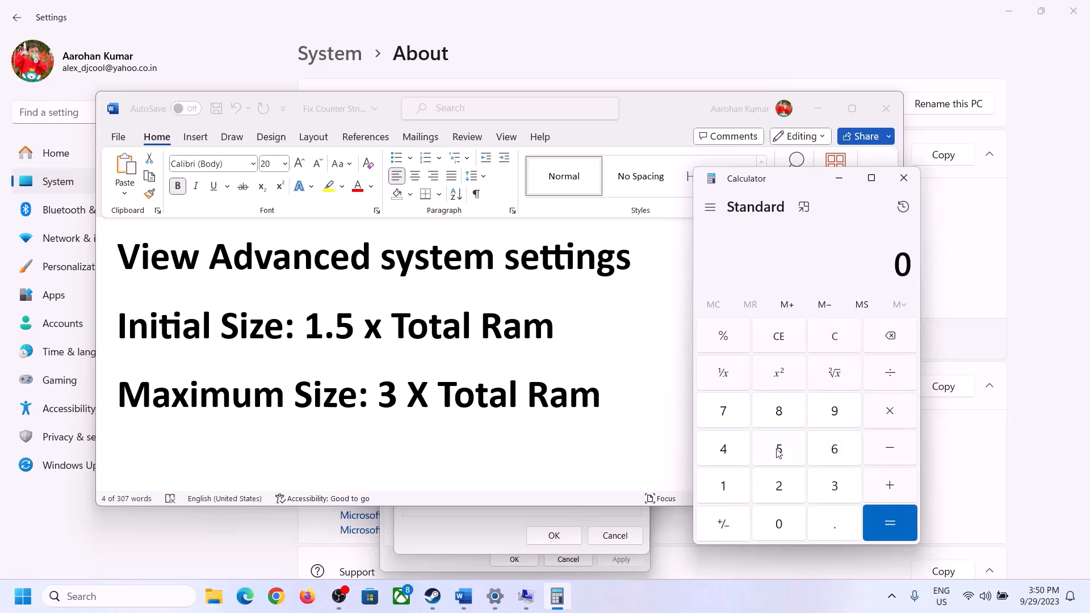
click(732, 489)
click(817, 452)
click(888, 417)
click(723, 494)
click(780, 525)
click(779, 487)
click(727, 451)
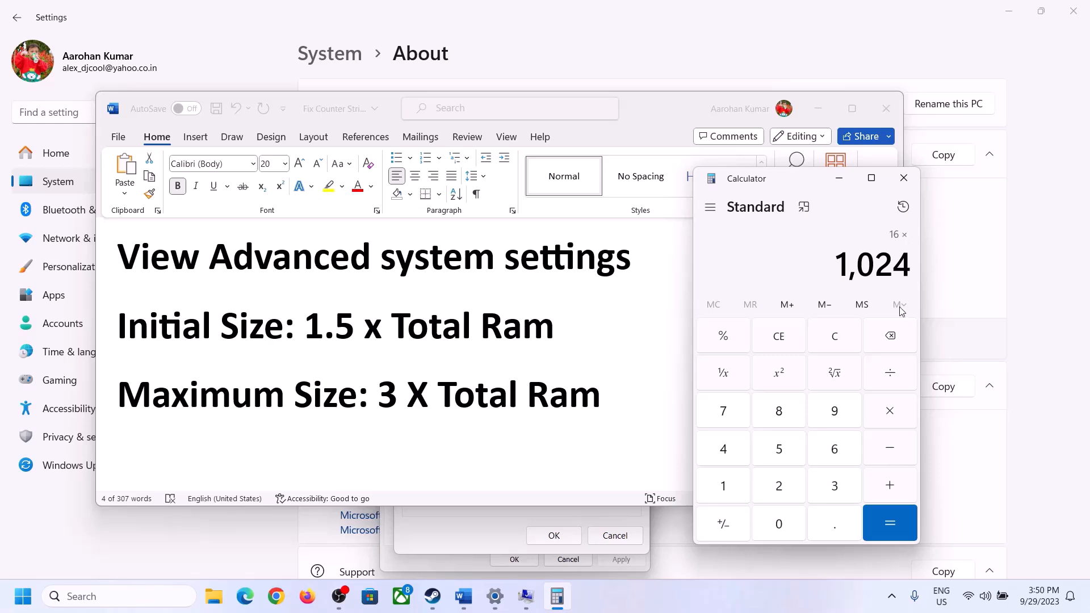
click(889, 523)
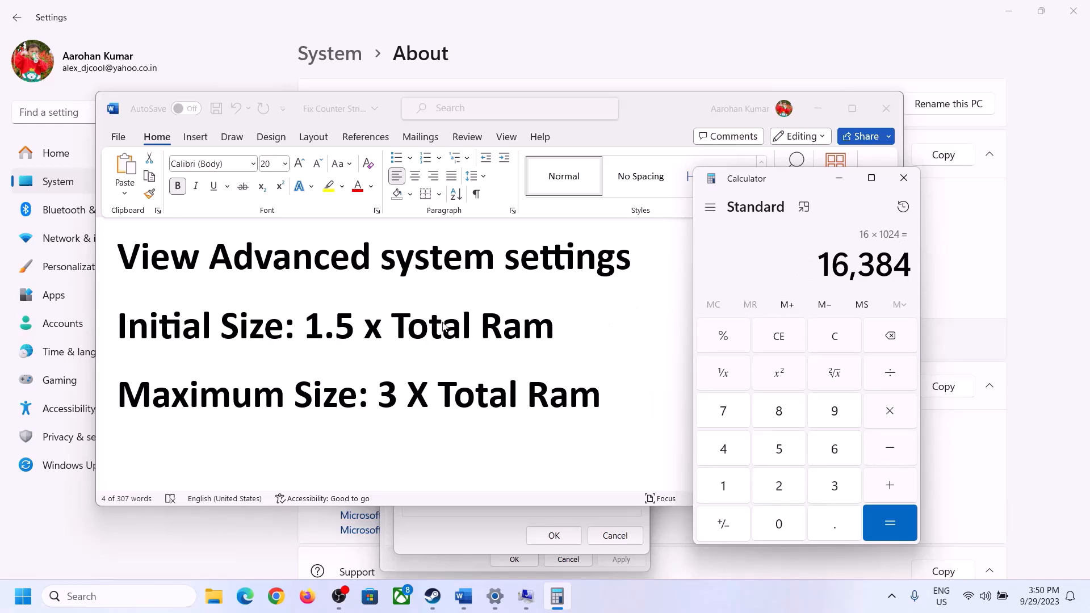
Multiply the RAM in megabytes by 1.5 and set the initial paging file size for drive C: to 24576 MB
click(892, 416)
click(739, 490)
click(831, 536)
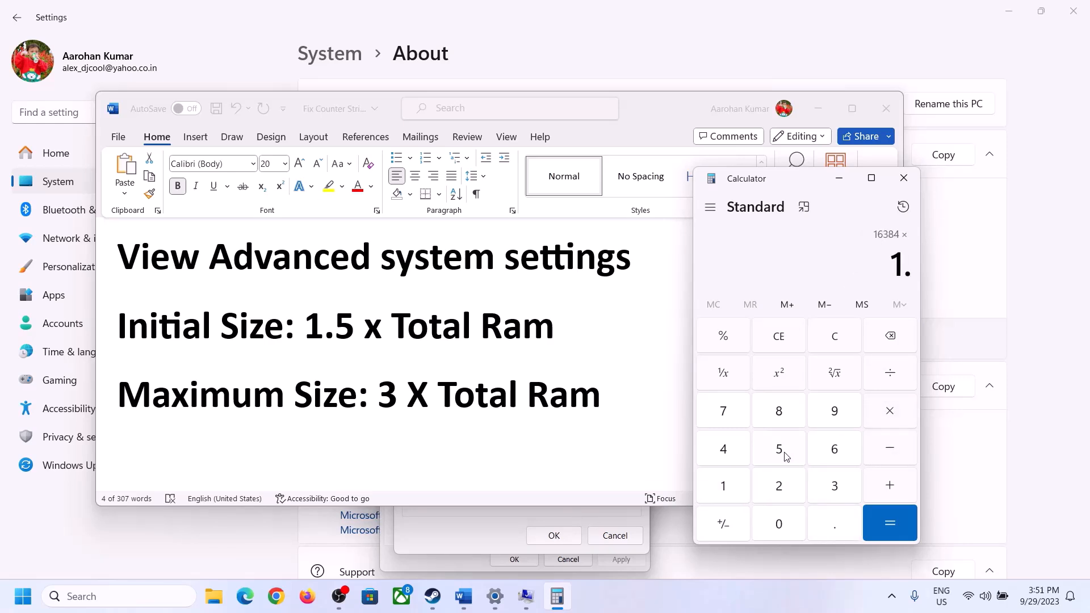
click(778, 449)
click(889, 521)
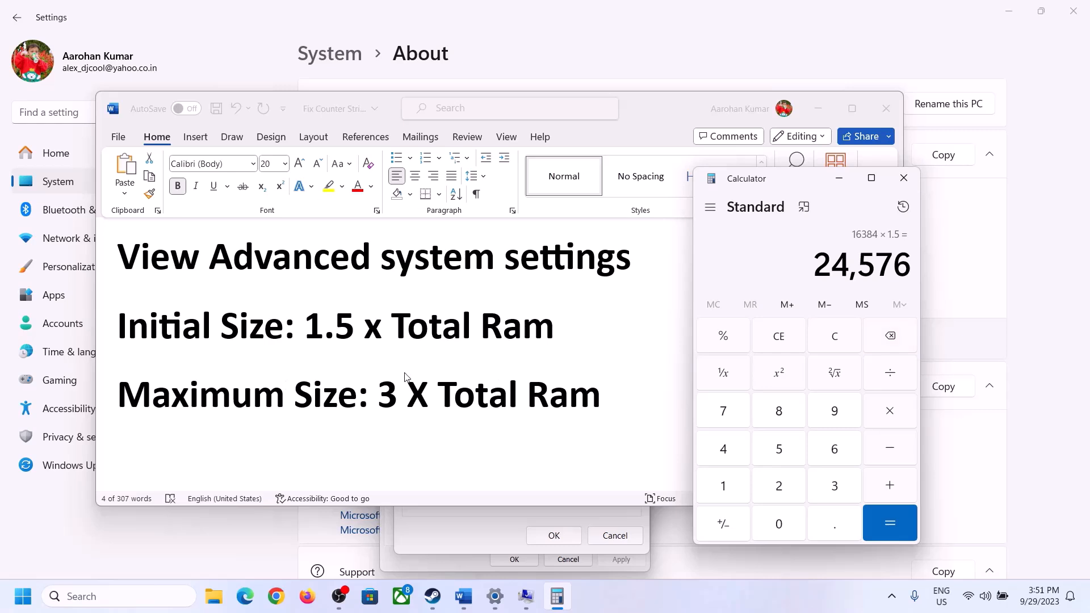
click(528, 513)
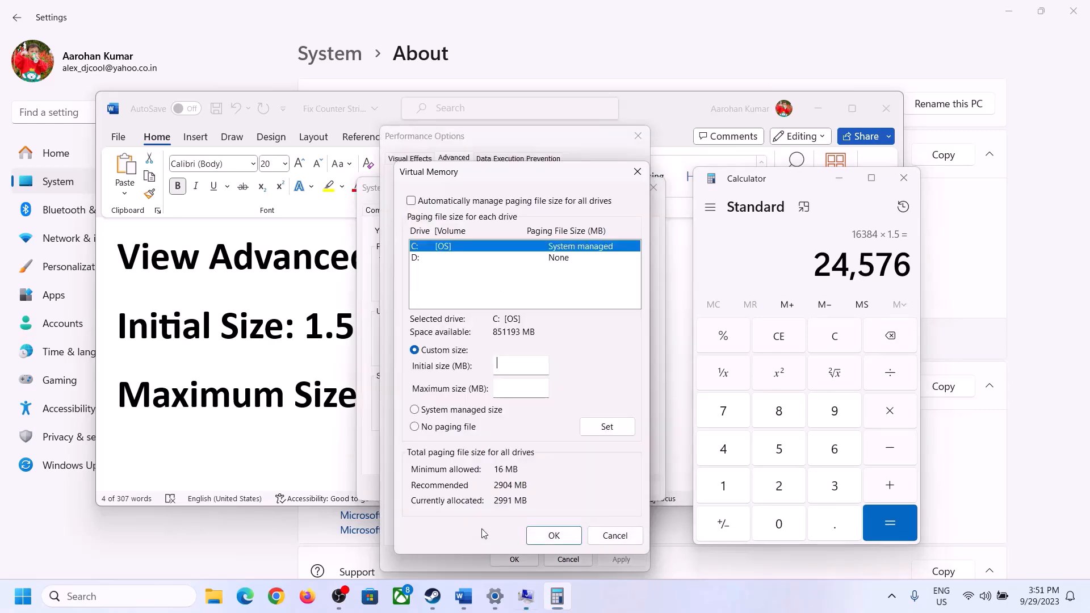
text(24576)
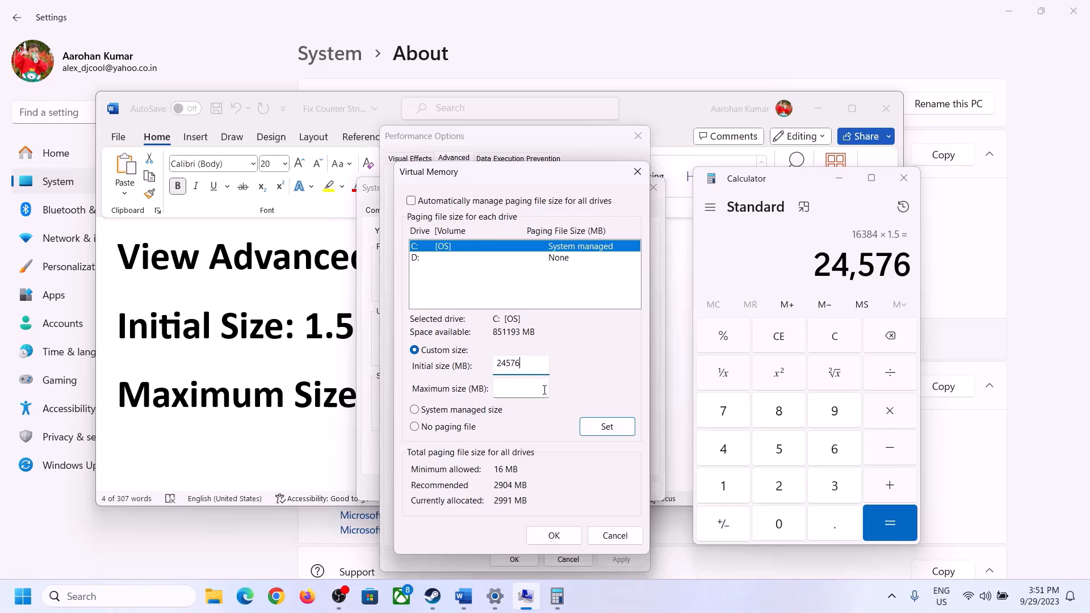
Check the maximum size formula in the notes and clear the previous calculation in Calculator
click(544, 389)
click(324, 399)
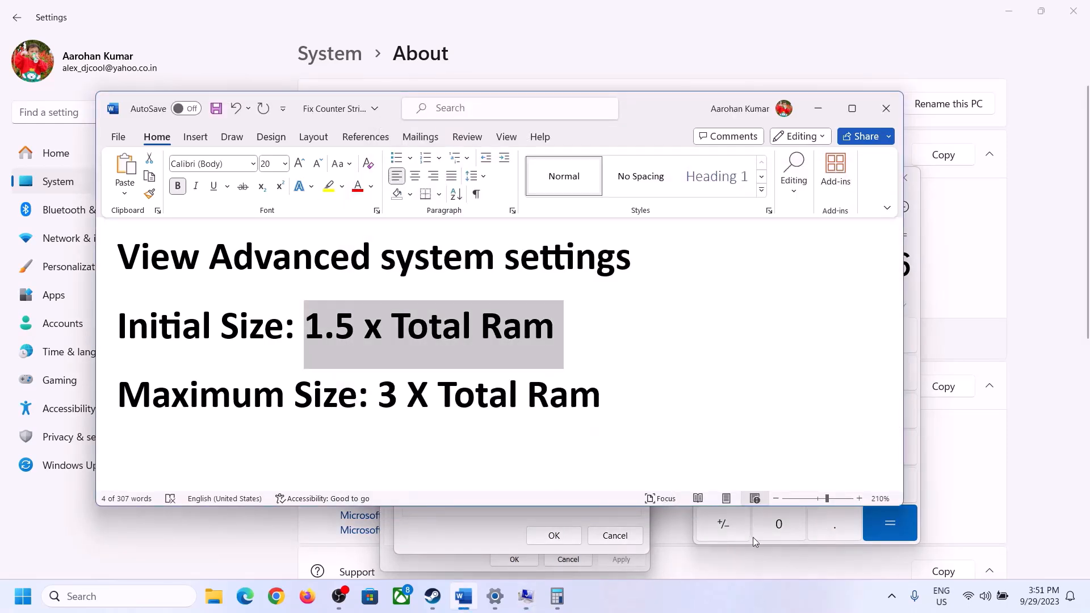
click(918, 304)
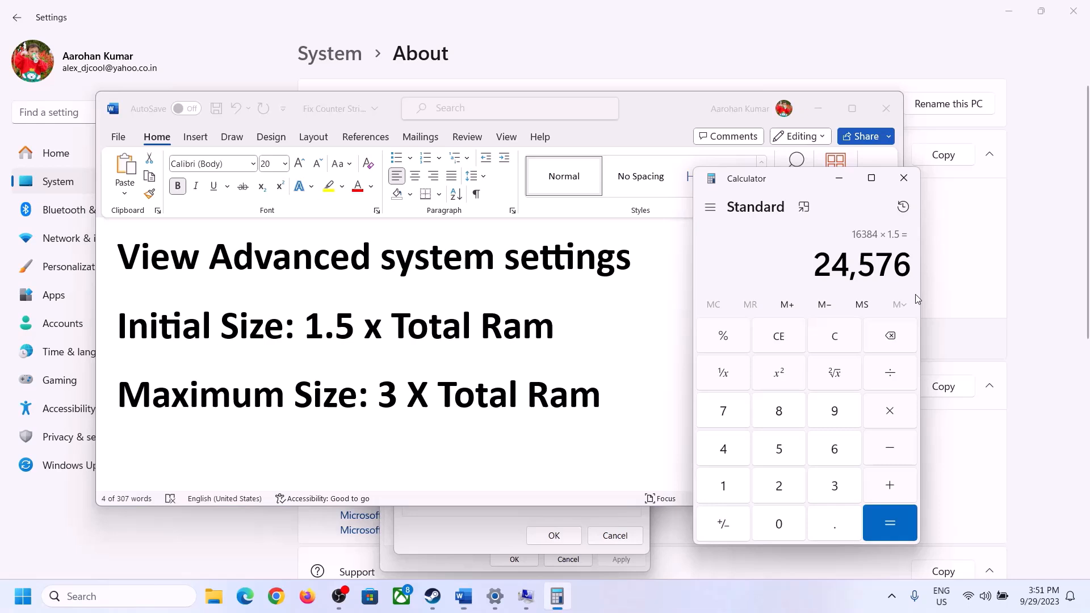
click(844, 339)
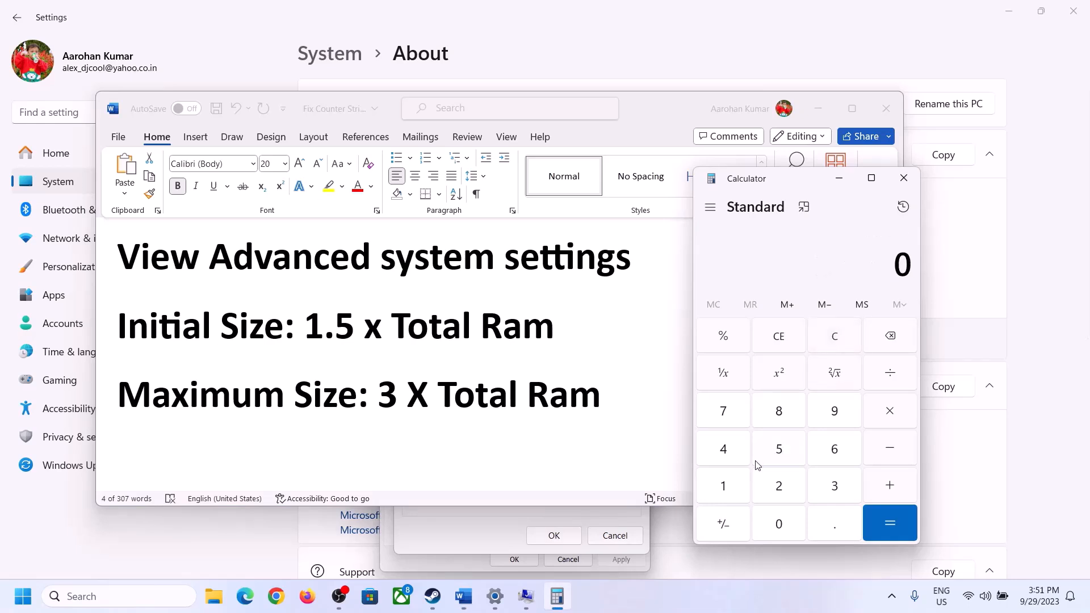
Recheck the installed RAM in the device specifications and calculate 16 × 1024 to convert it to megabytes
click(495, 603)
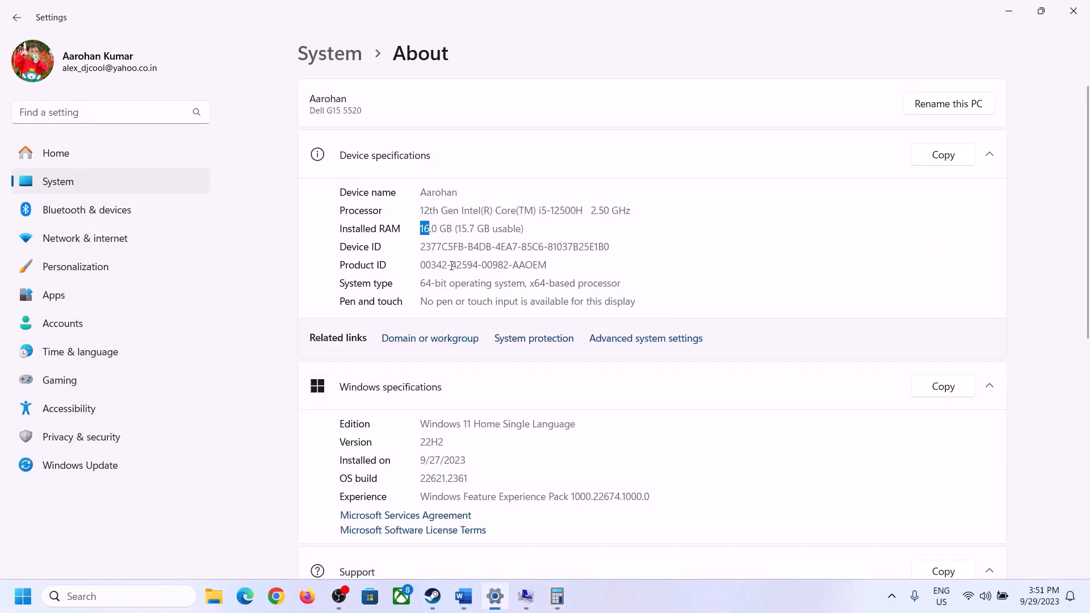
click(558, 595)
click(736, 482)
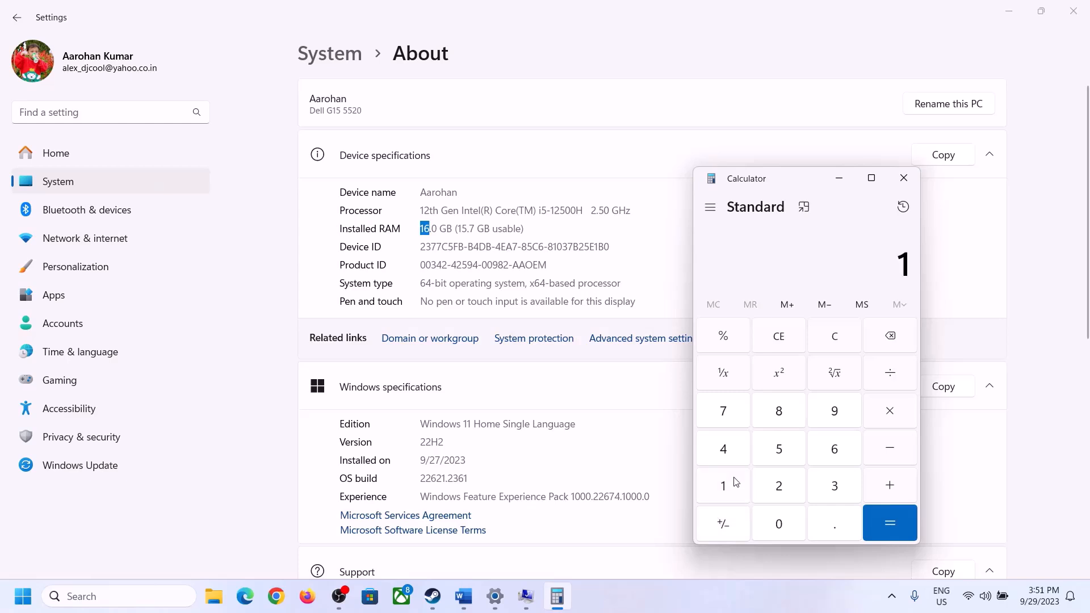
click(832, 450)
click(883, 409)
click(731, 482)
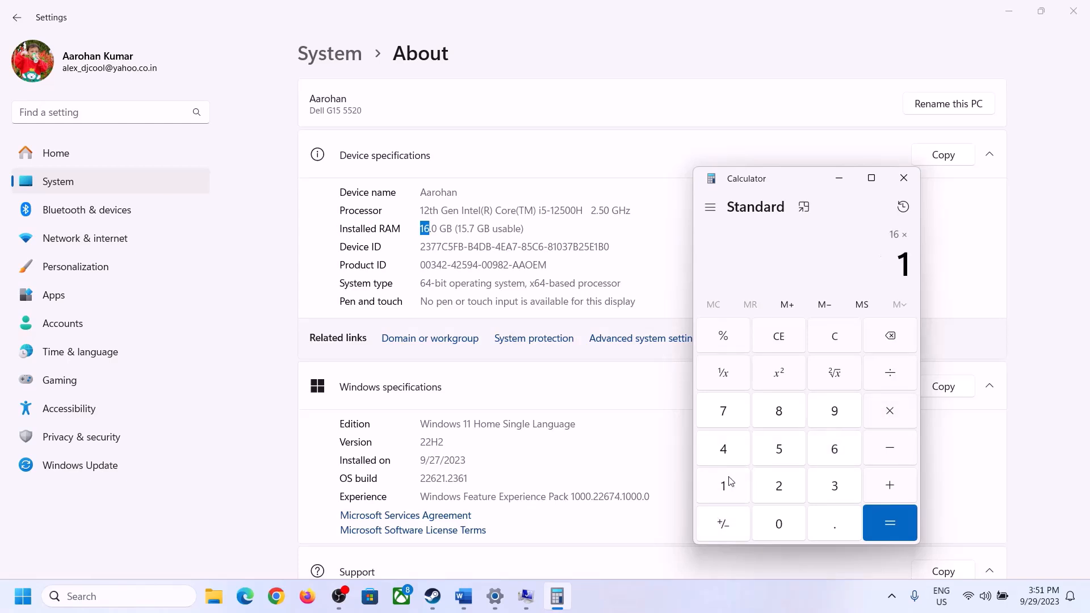
click(771, 517)
click(779, 484)
click(727, 452)
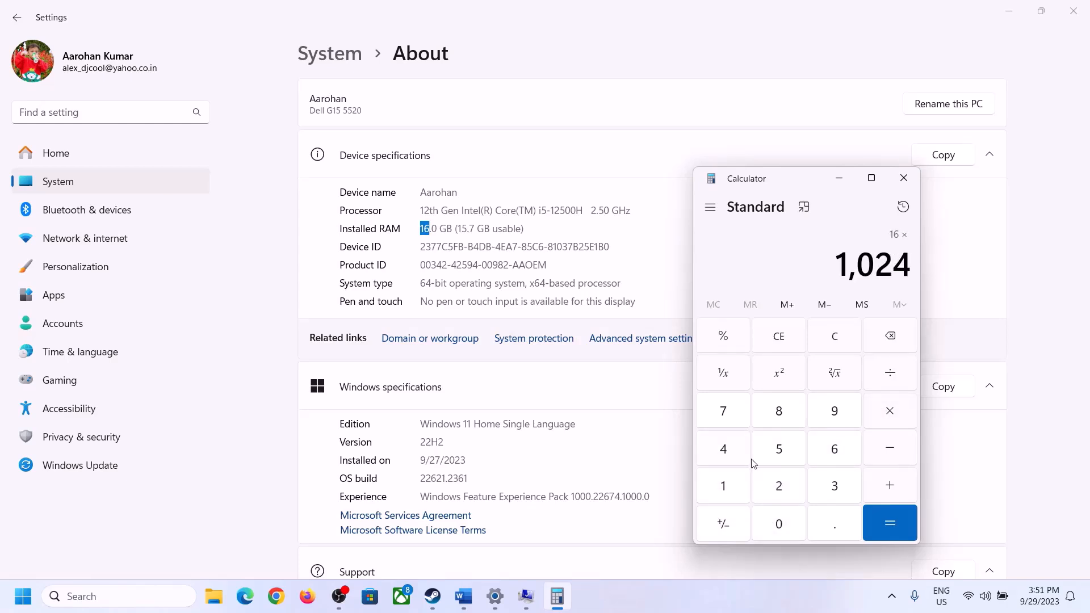
click(877, 533)
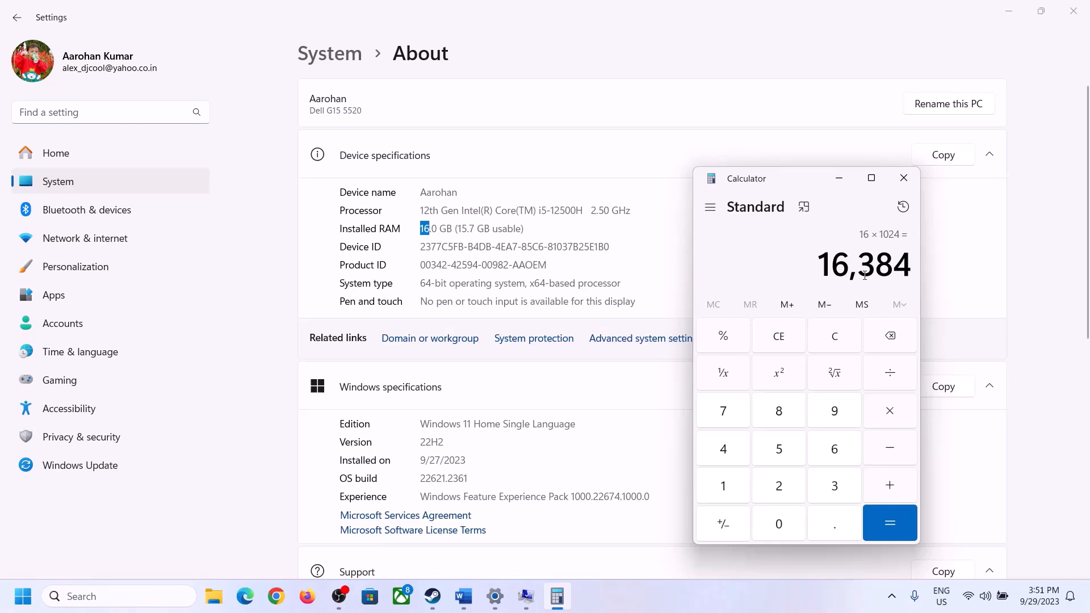
Multiply the RAM in megabytes by 3 and set the maximum paging file size for drive C: to 49152 MB
click(463, 597)
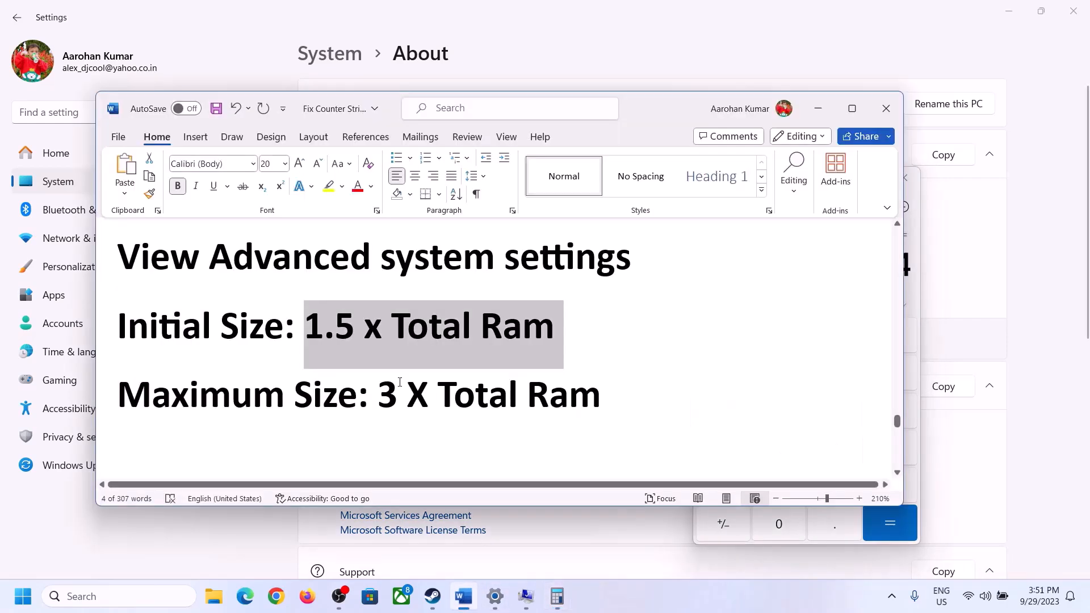
click(917, 302)
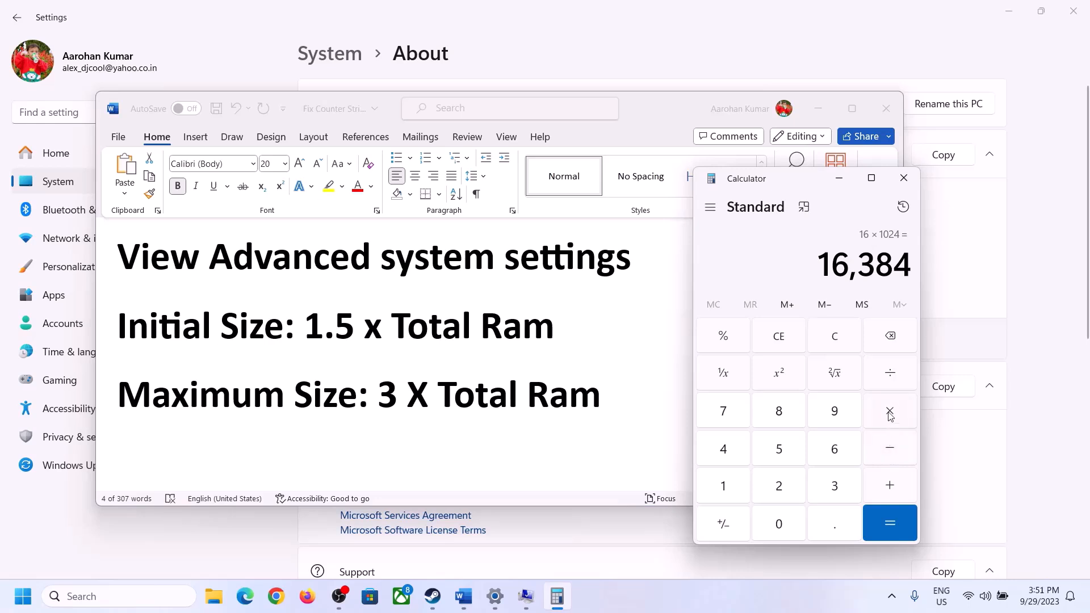
click(891, 415)
click(833, 486)
click(897, 521)
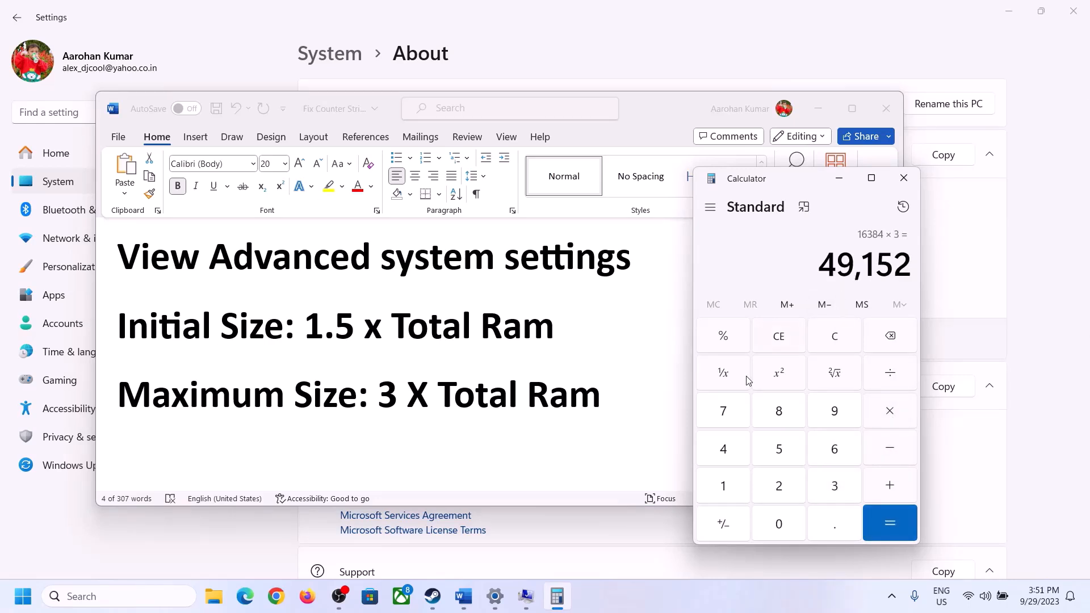
click(526, 596)
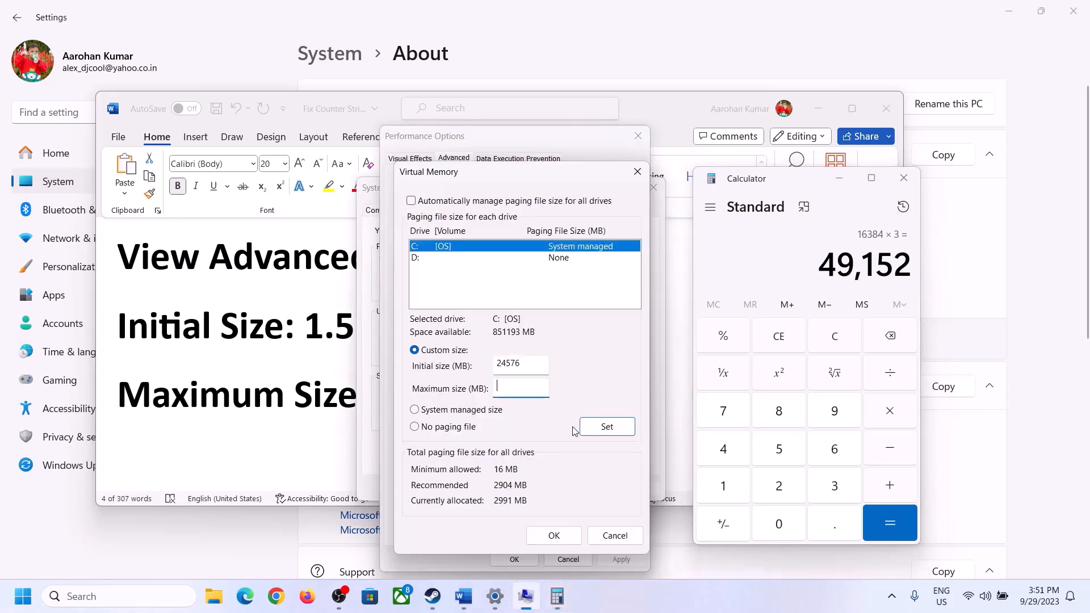
text(49152)
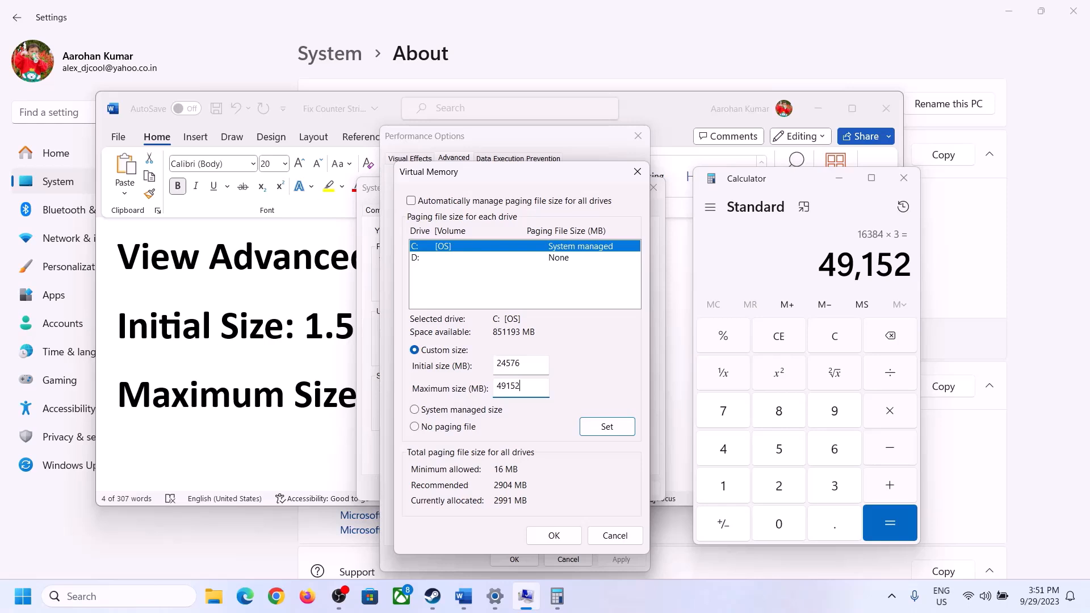
click(607, 427)
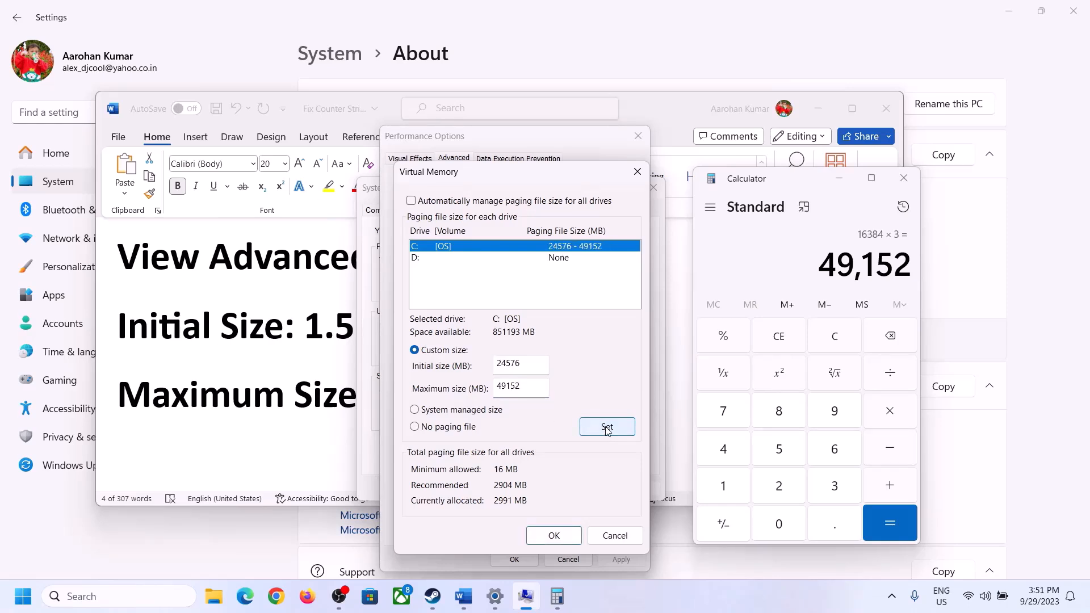
Accept the changes in Virtual Memory, Performance Options and System Properties, and close the restart request without restarting
click(559, 534)
click(676, 351)
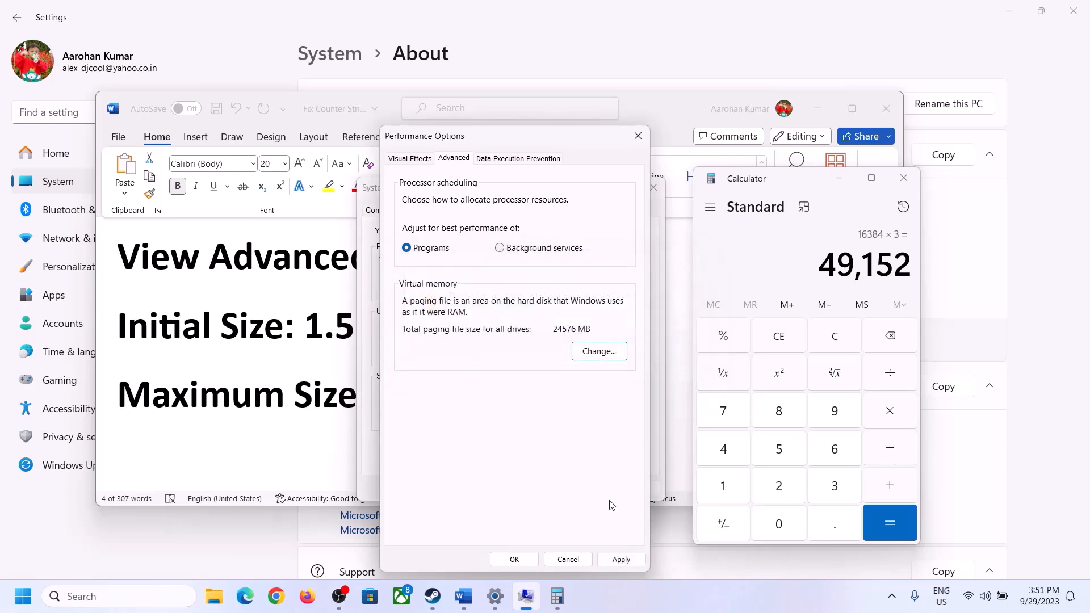
click(514, 560)
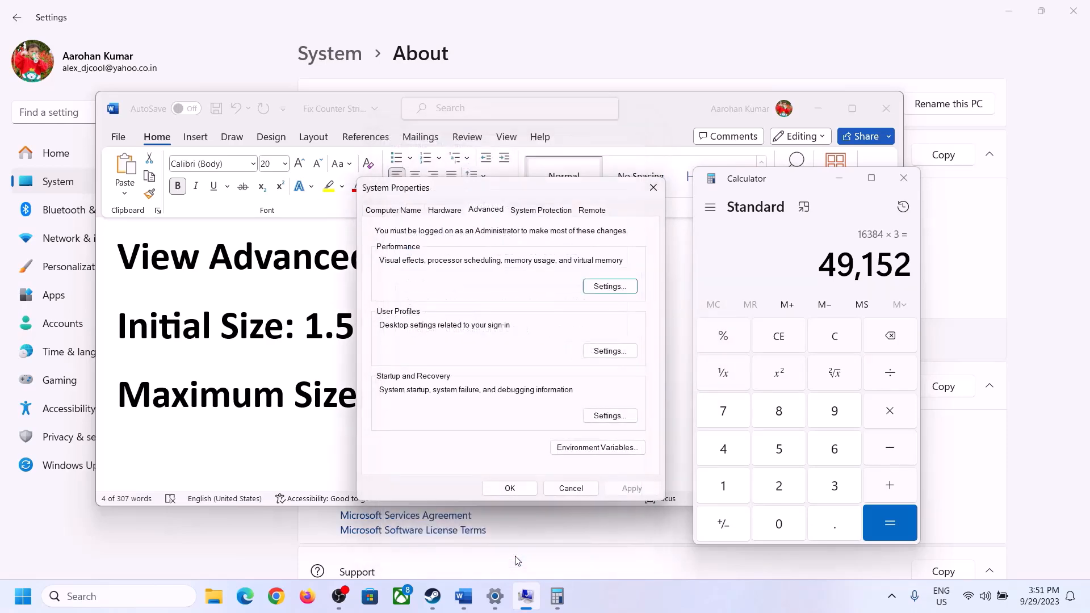
click(516, 488)
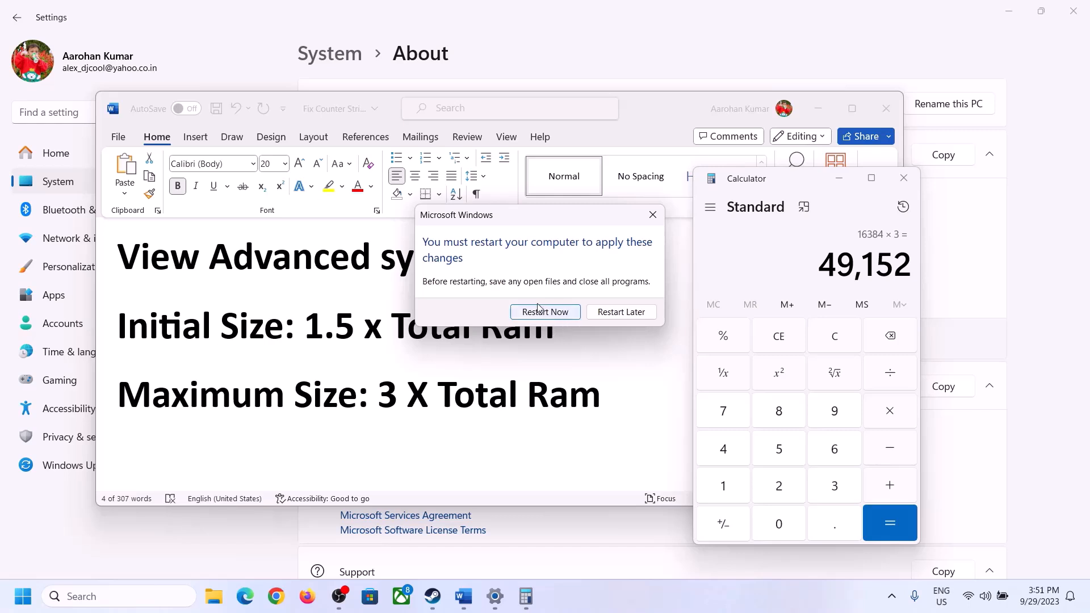
click(652, 215)
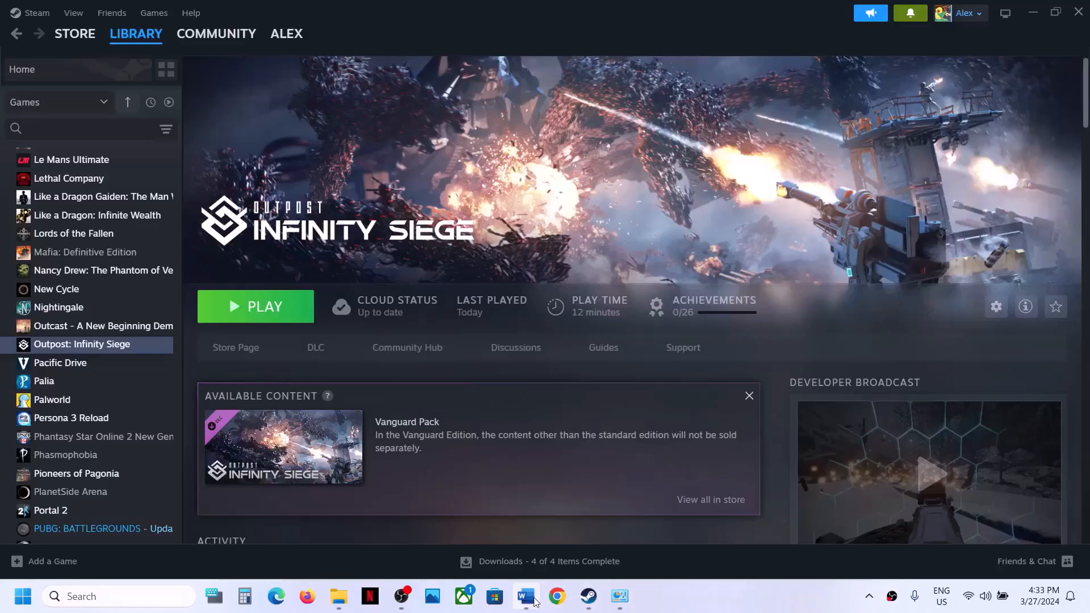
Review Step 13 in the Word notes about backing up and renaming or deleting the save game files
click(526, 596)
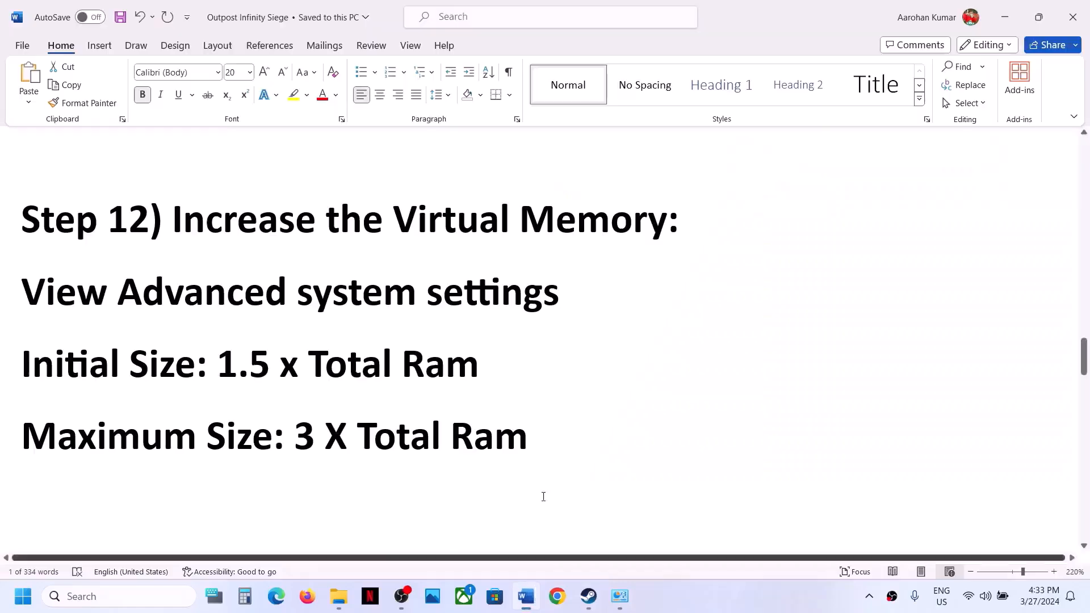
scroll(544, 496, down, 5)
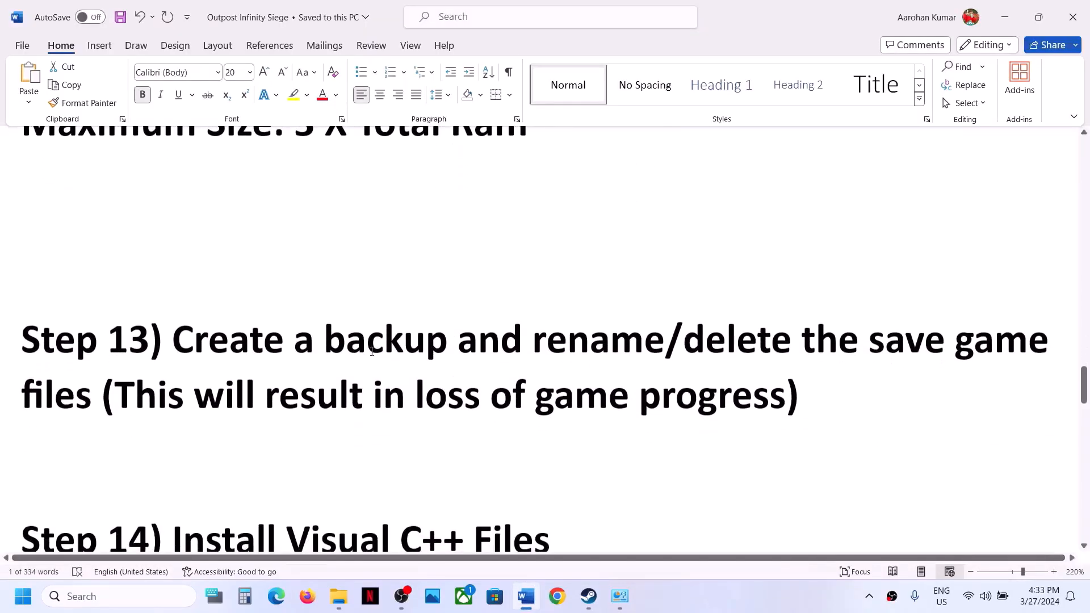
drag(173, 341, 732, 414)
click(660, 369)
click(118, 413)
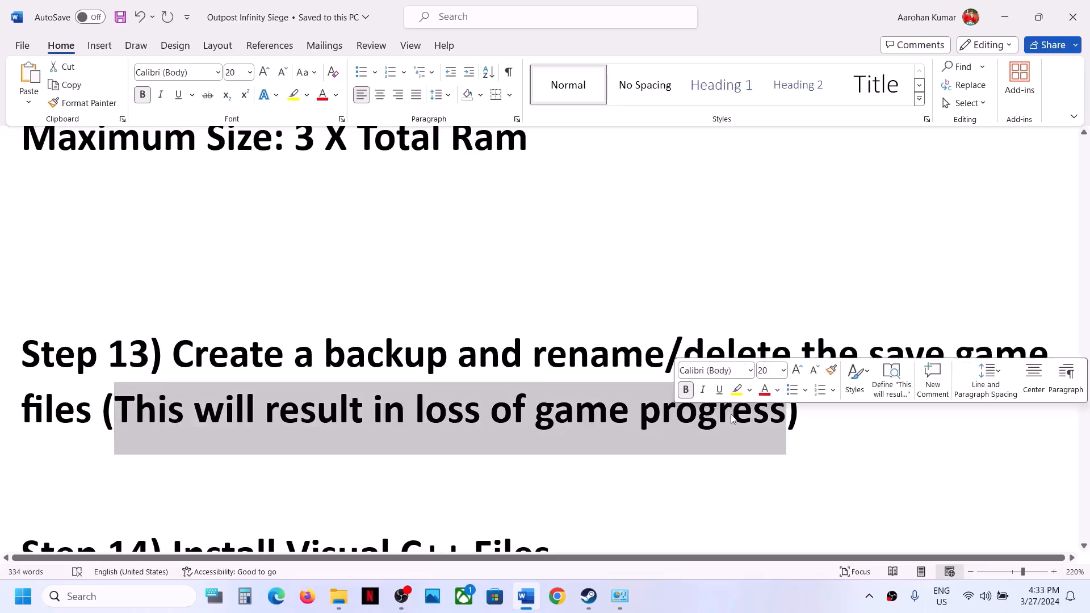
click(368, 359)
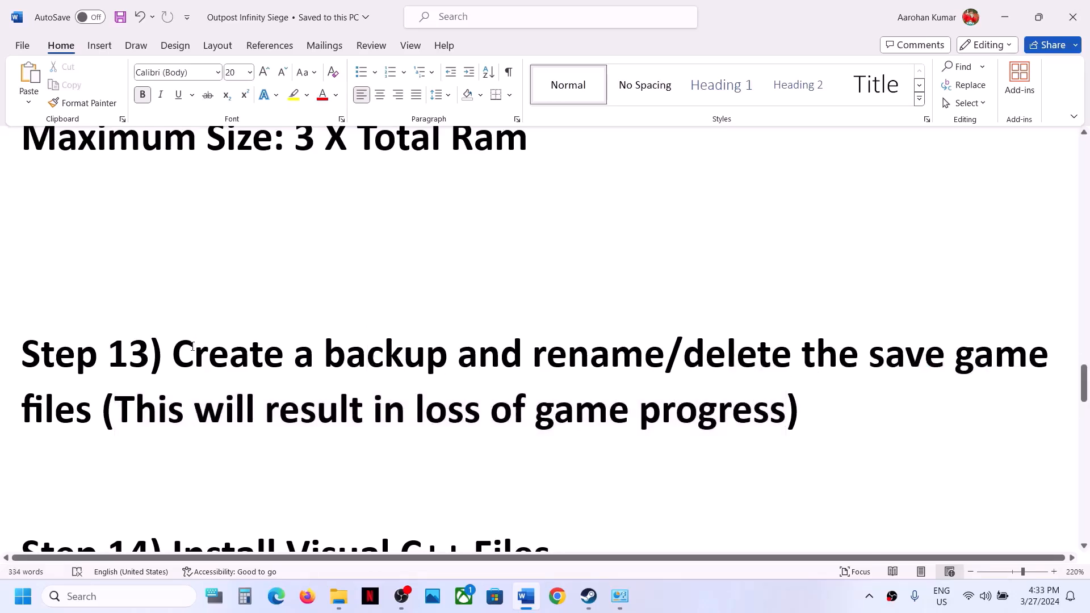
drag(173, 355, 422, 357)
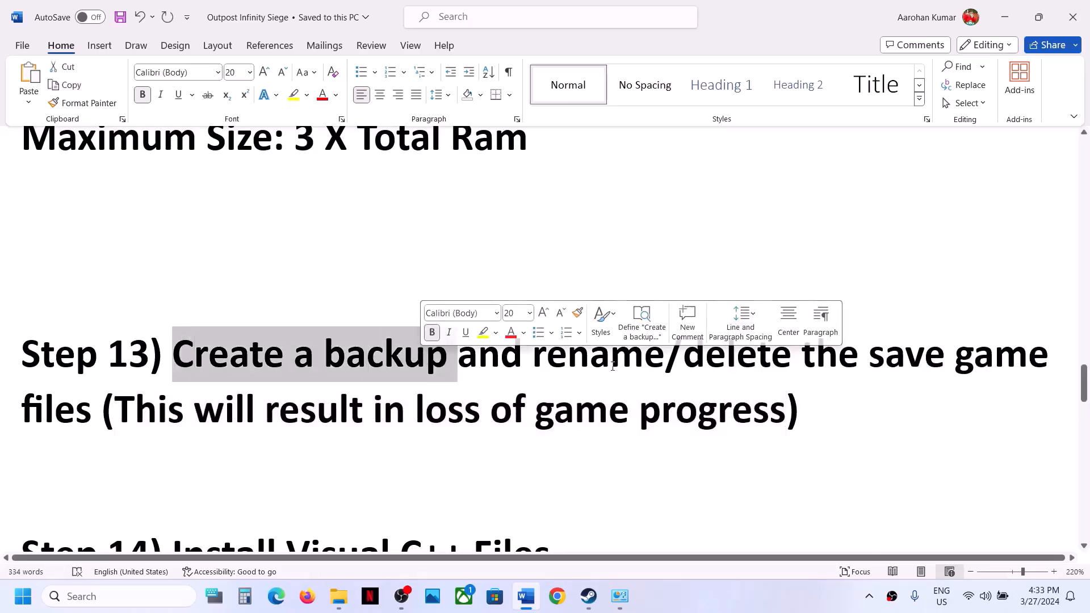
drag(534, 356, 808, 368)
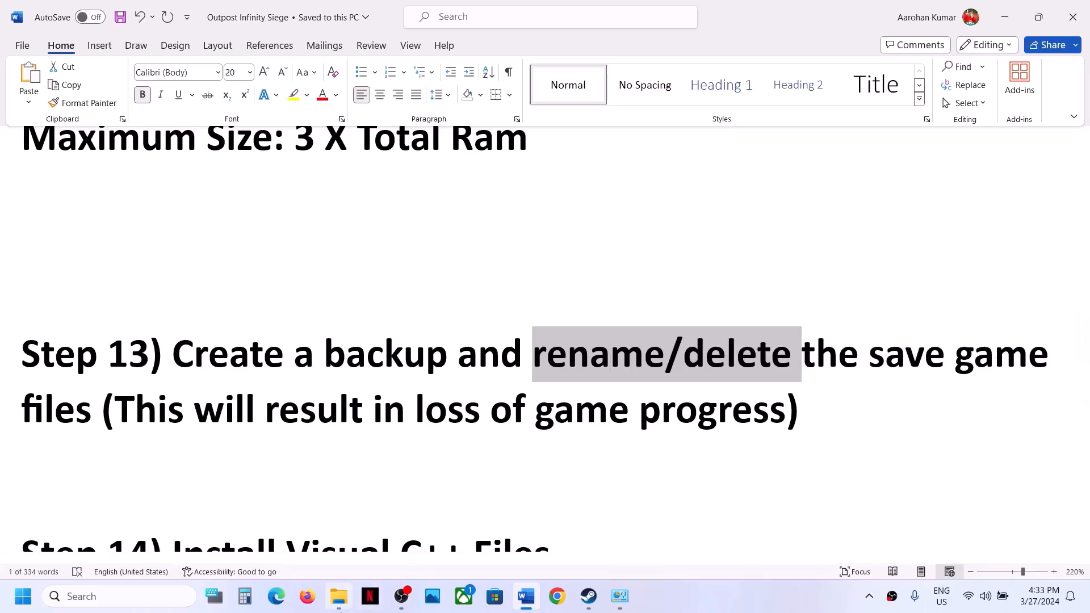
Switch to File Explorer and open the user's profile folder inside the Users folder on drive C:
click(341, 596)
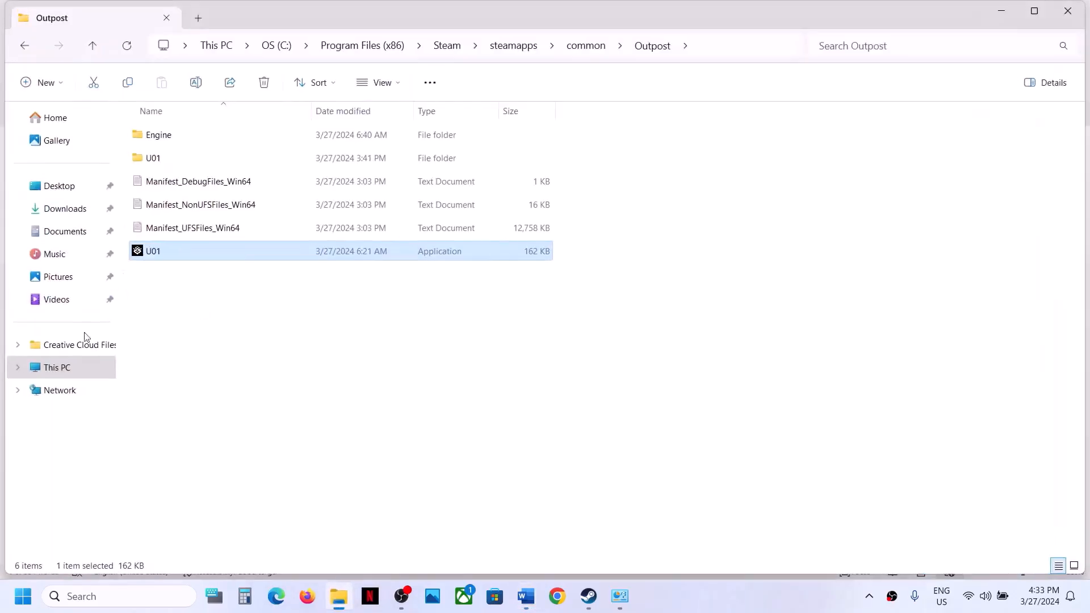
click(75, 367)
double_click(219, 151)
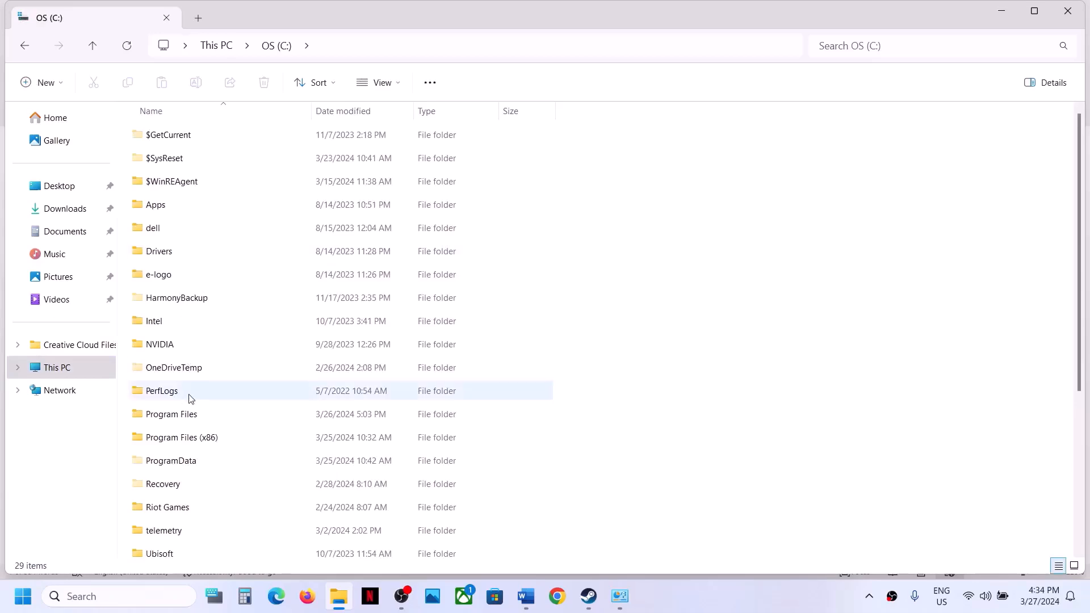
scroll(190, 397, down, 3)
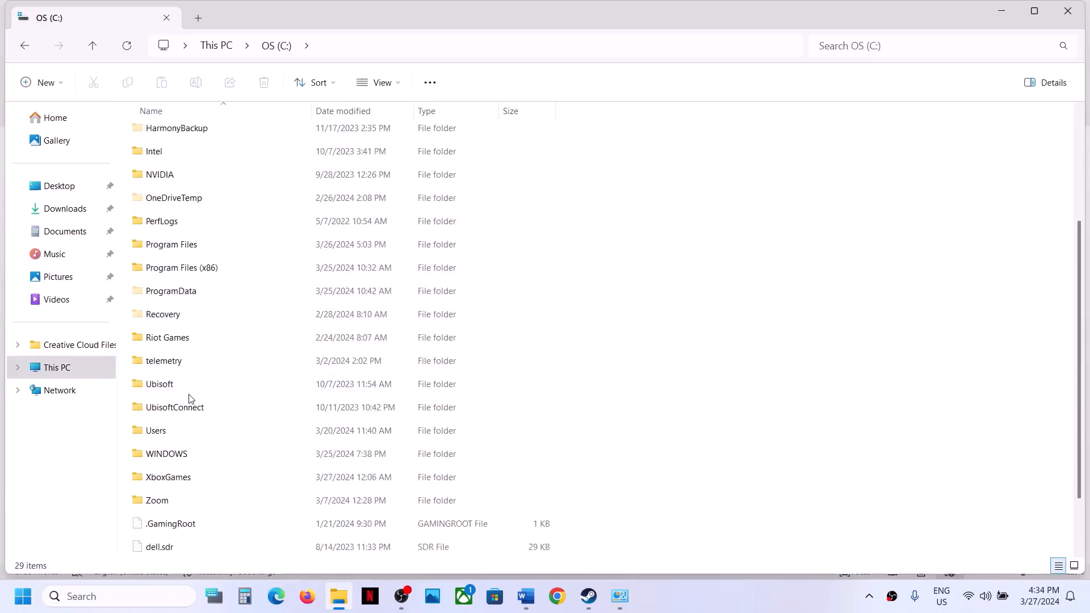
double_click(207, 431)
click(208, 138)
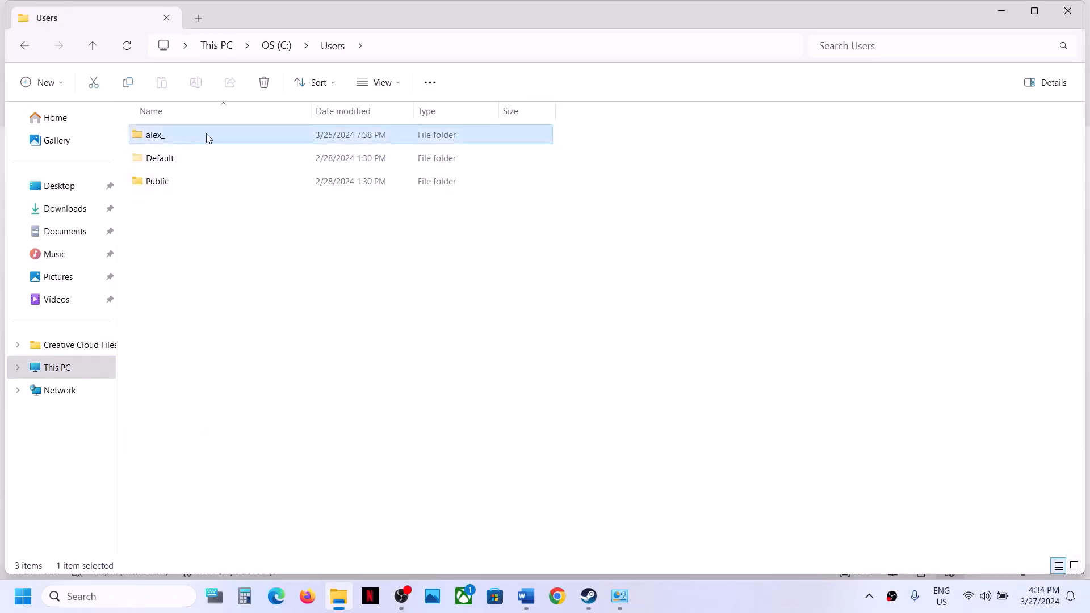
double_click(213, 138)
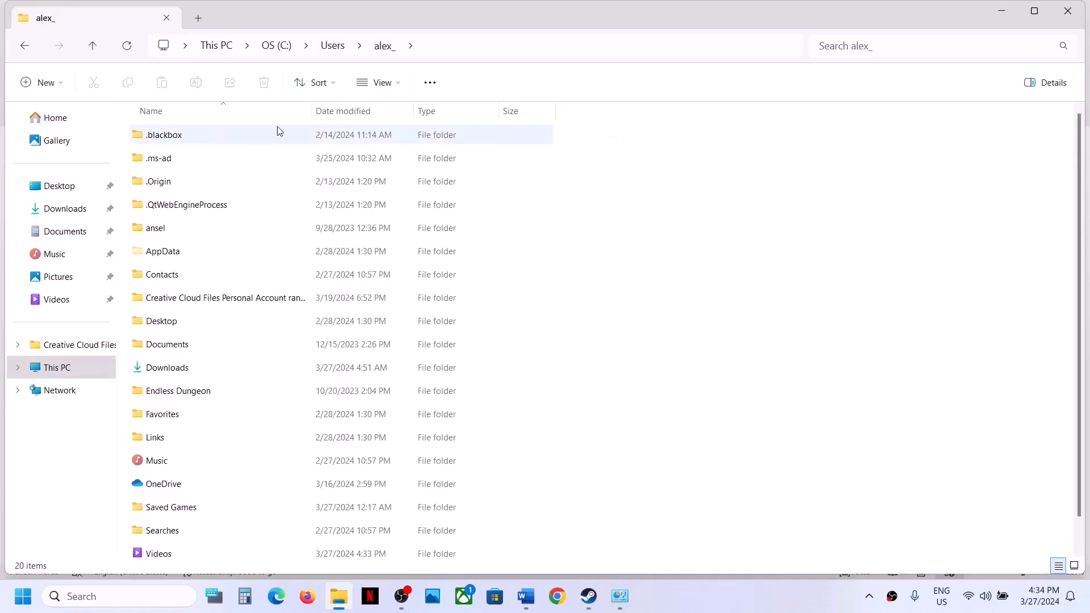
Check that the display of hidden items is enabled so the AppData folder can be seen
click(185, 251)
click(396, 84)
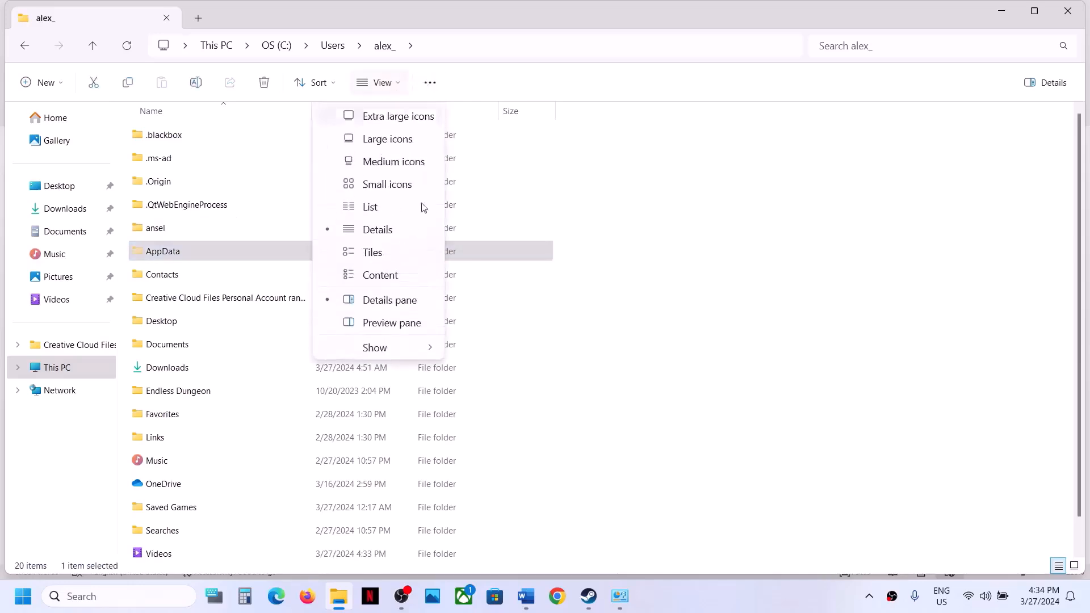
mouse_move(394, 351)
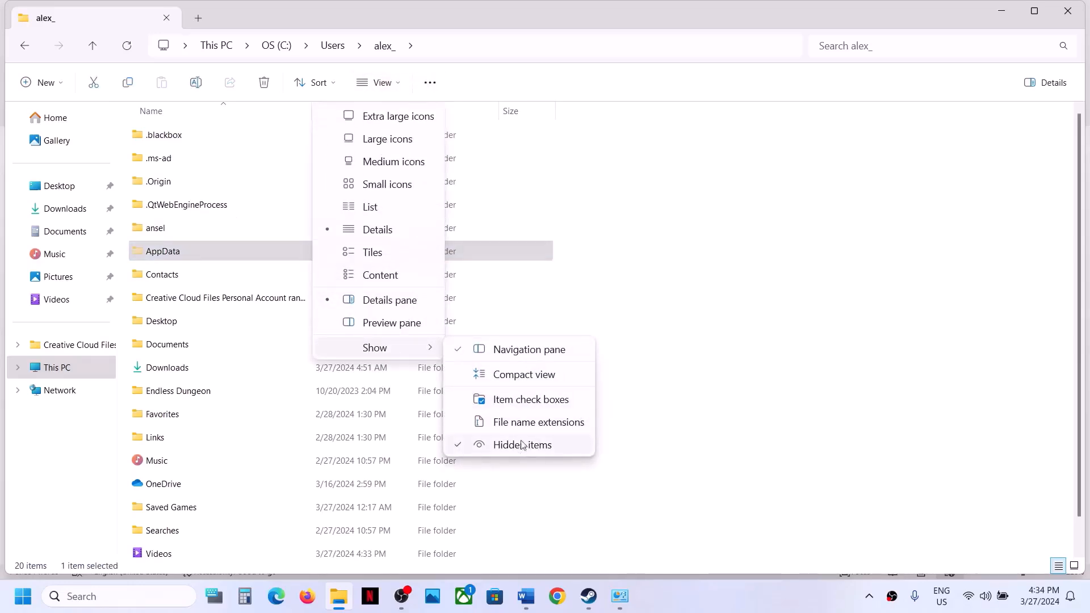
click(218, 247)
Open the game's Saved folder under AppData\Local\U01 in the user's profile folder
double_click(219, 248)
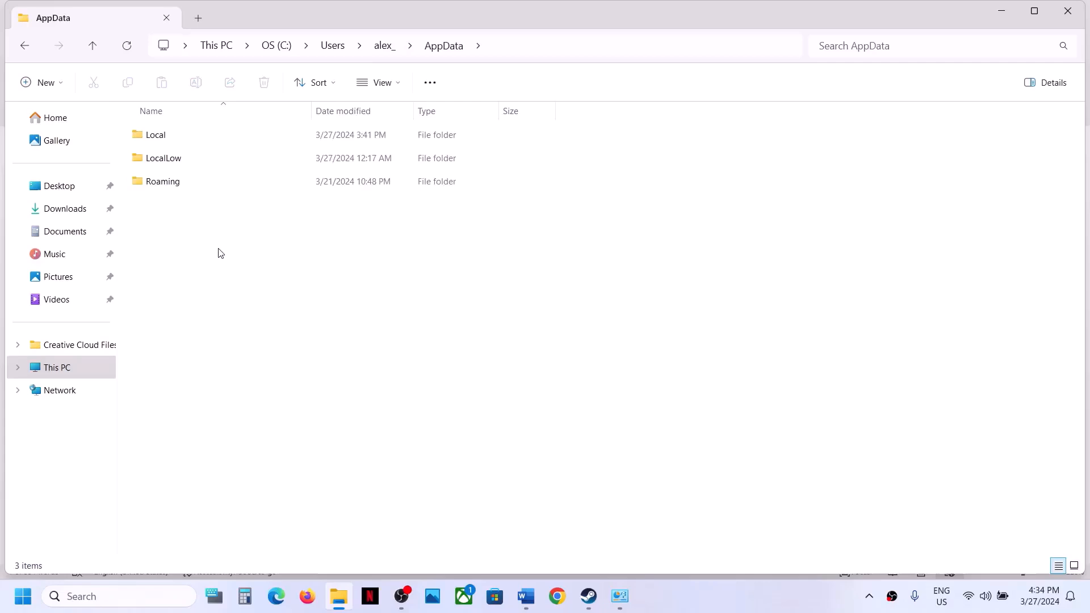
double_click(189, 140)
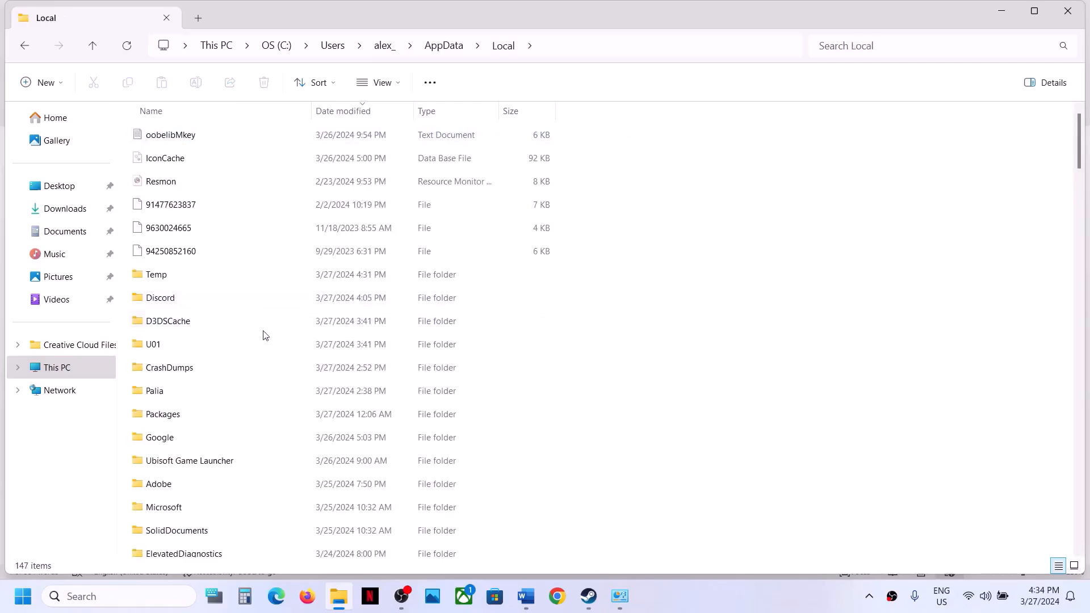
click(202, 352)
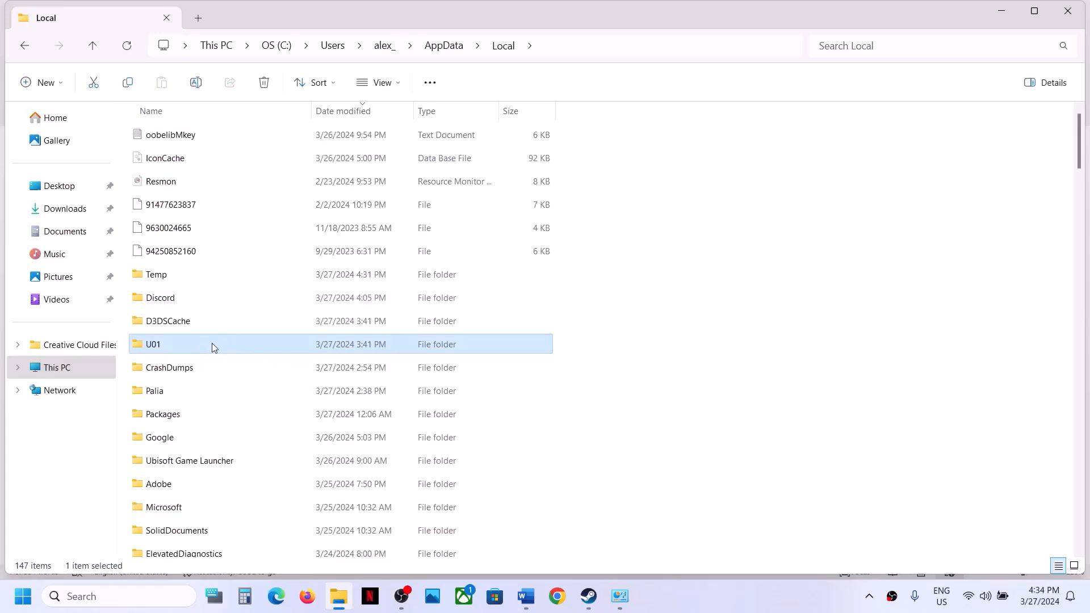
double_click(212, 346)
double_click(210, 137)
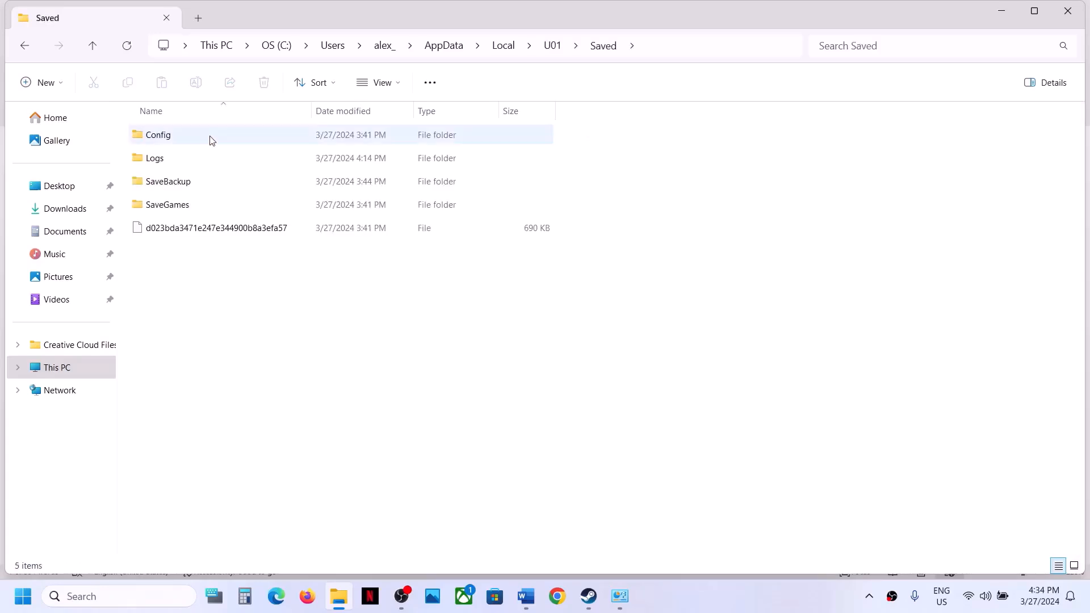
Check the contents of the SaveGames folder and return to the AppData\Local folder
double_click(183, 205)
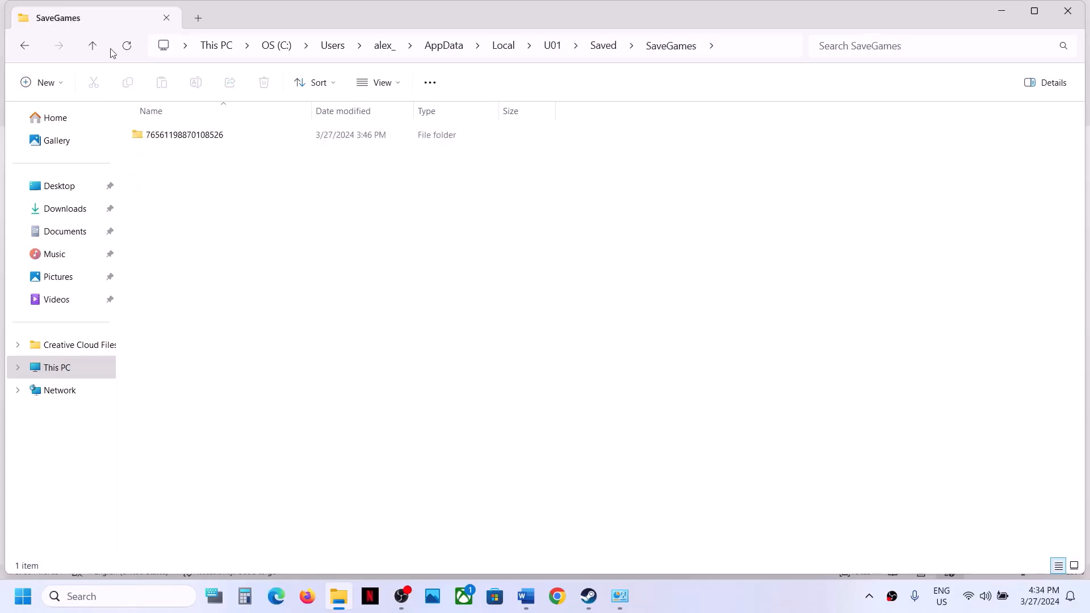
click(94, 47)
click(94, 47)
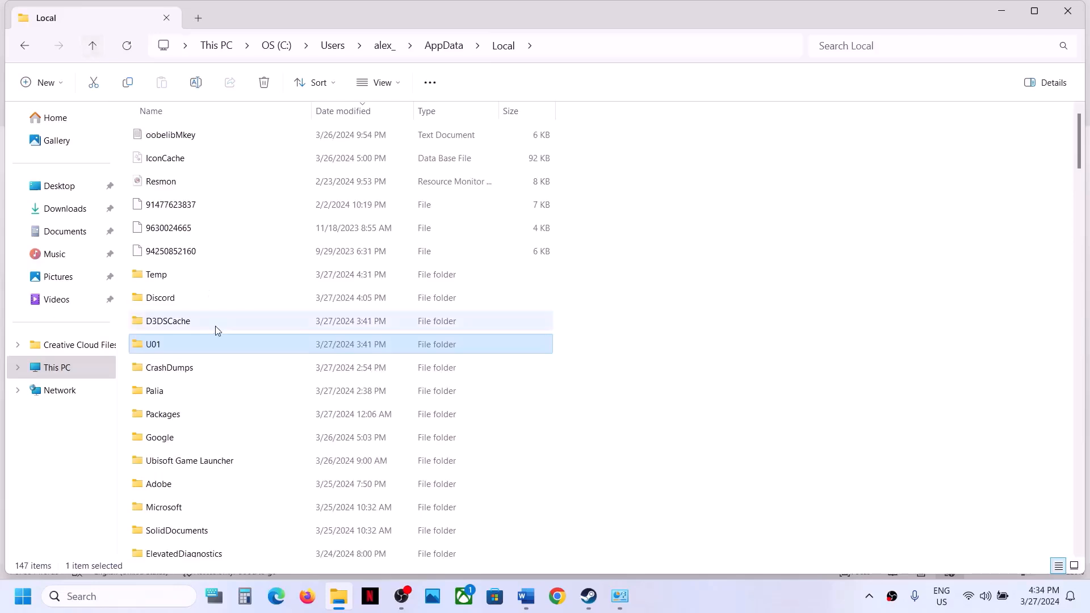
Copy the U01 folder from AppData\Local to the desktop as a backup and return to File Explorer
right_click(178, 346)
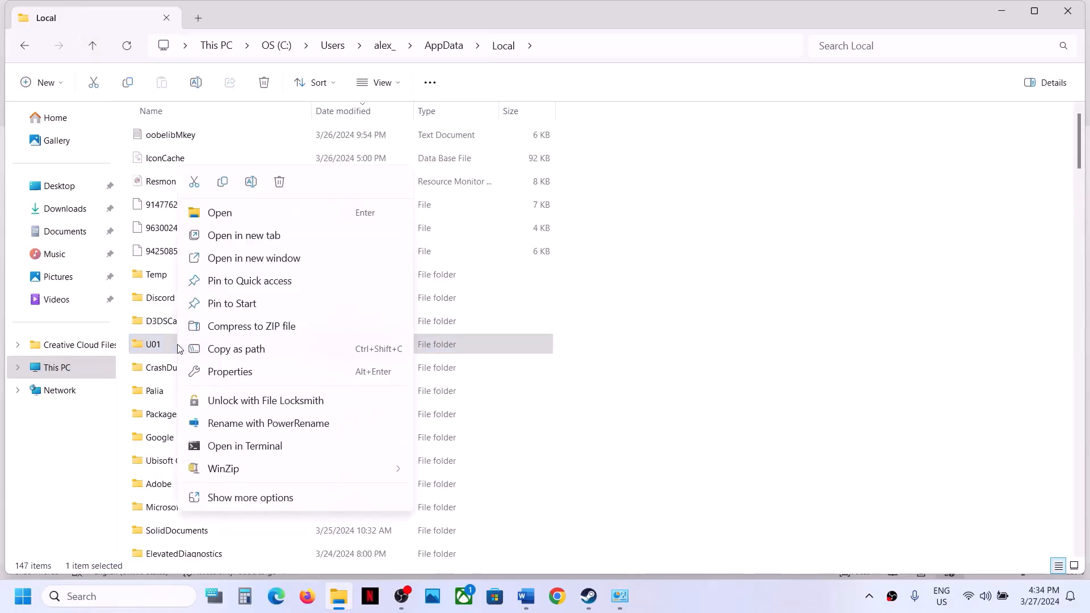
click(227, 184)
key(super+d)
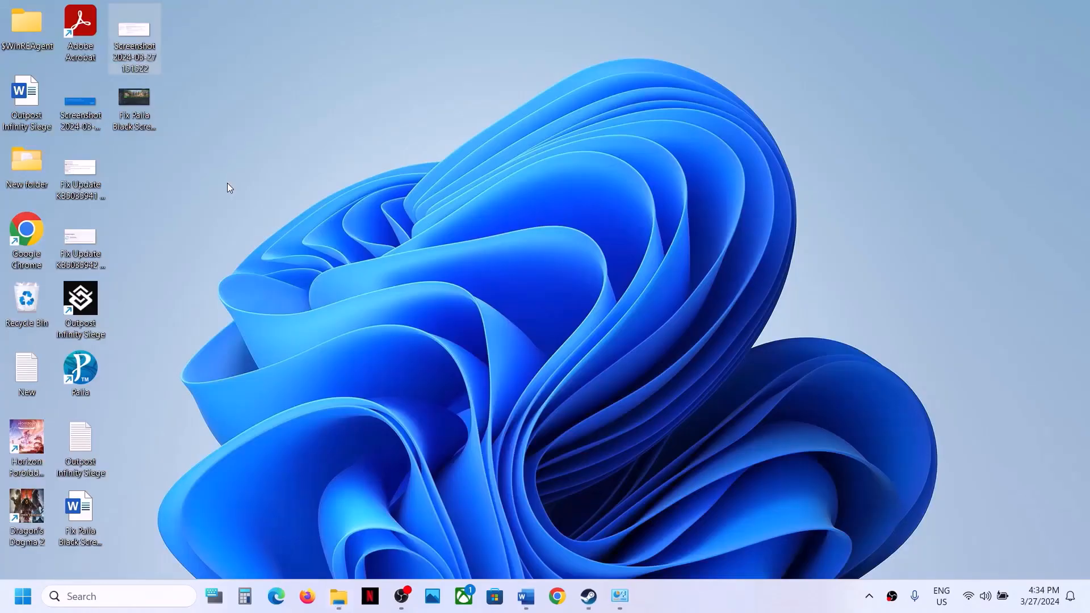
key(ctrl+v)
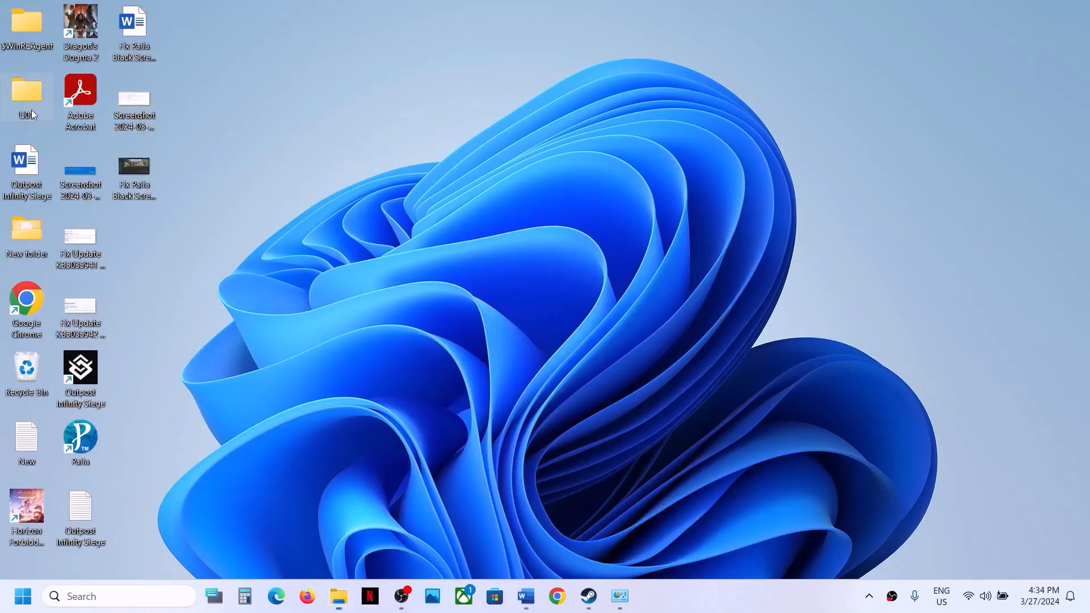
key(super+d)
right_click(180, 351)
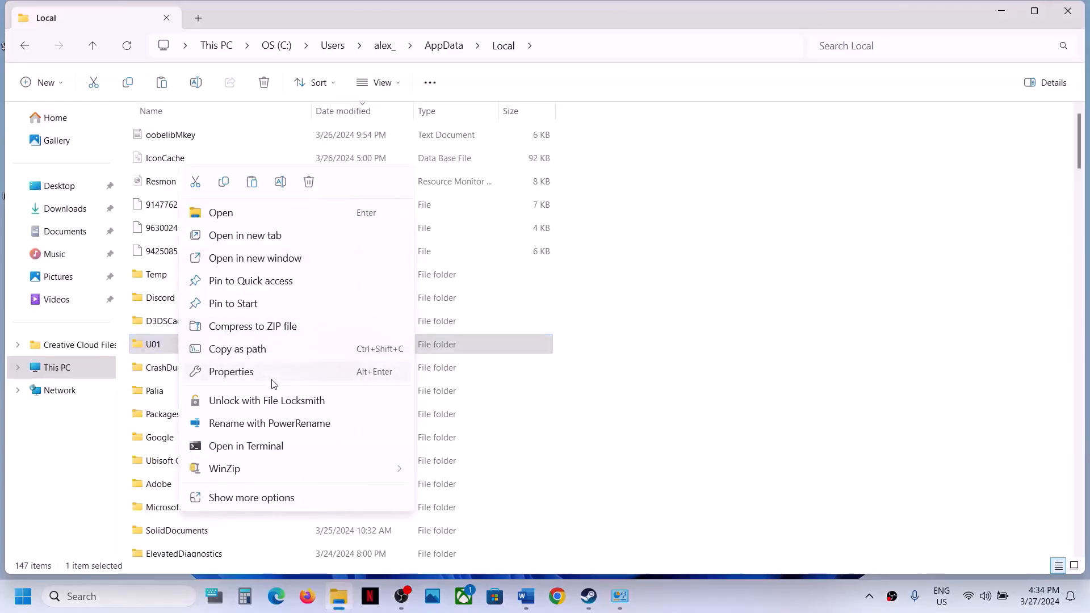
click(252, 181)
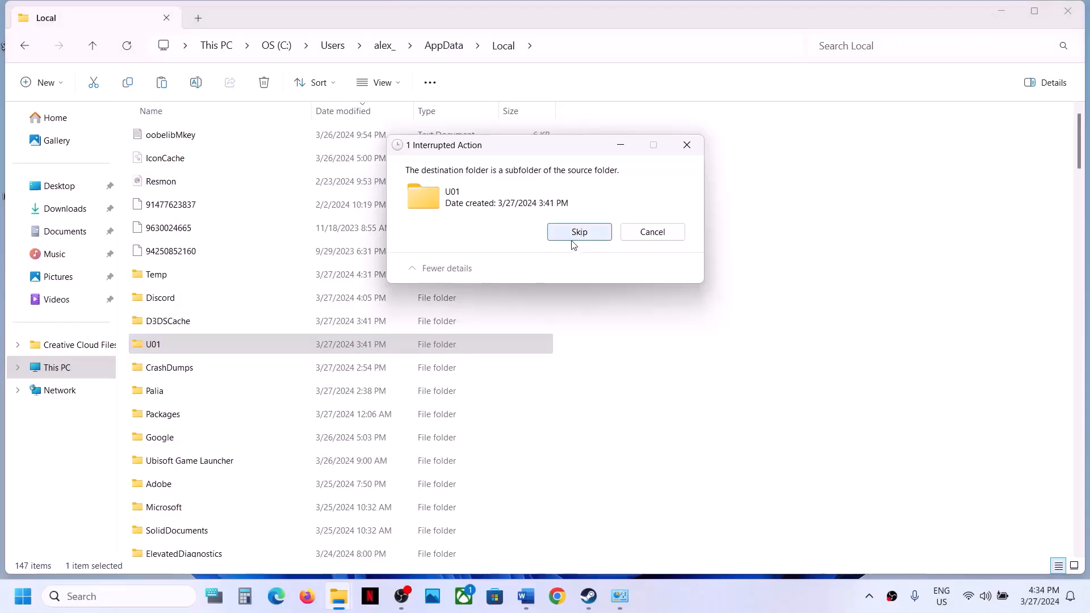
click(655, 233)
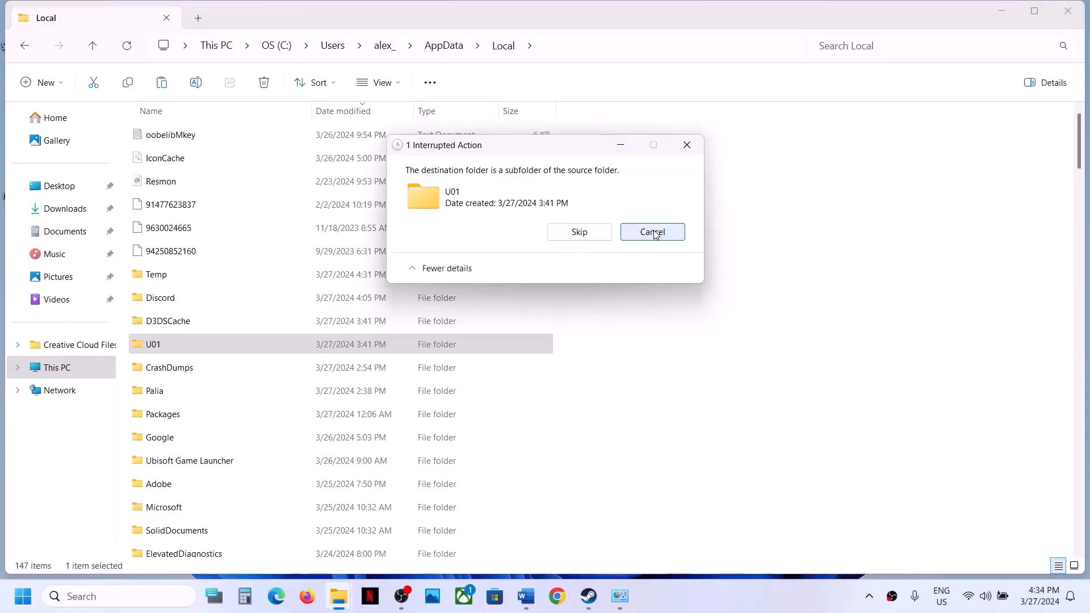
Rename the U01 folder in AppData\Local as U01.old
right_click(189, 345)
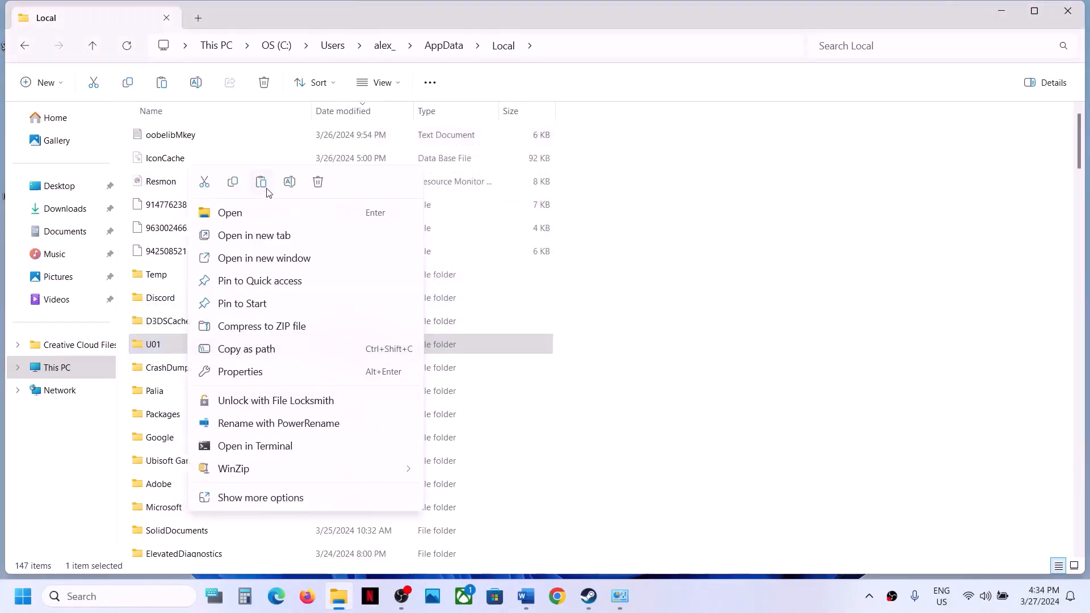
click(289, 182)
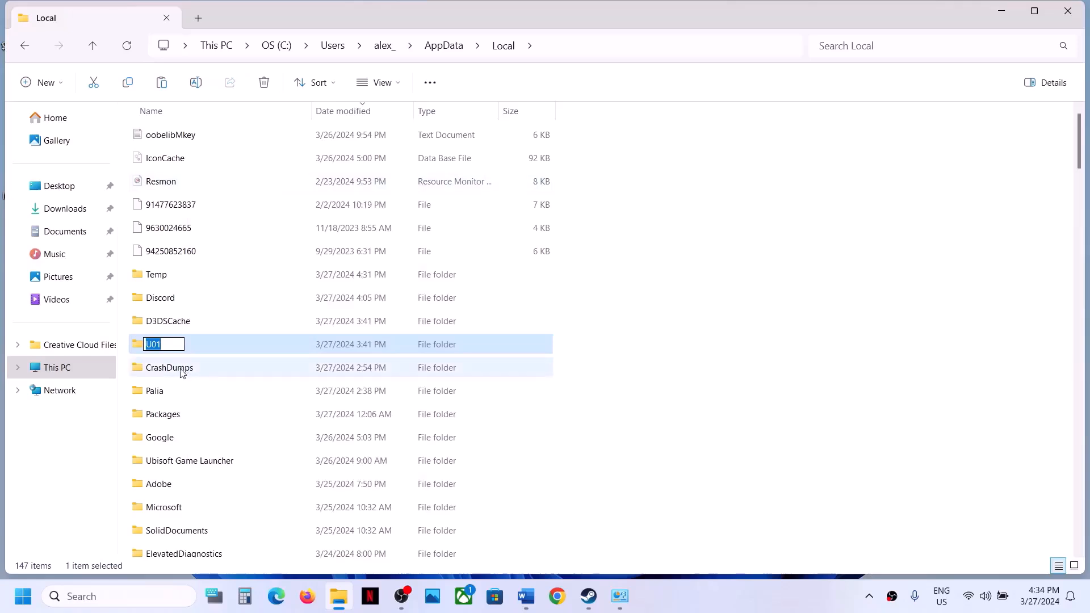
click(172, 345)
text(.old)
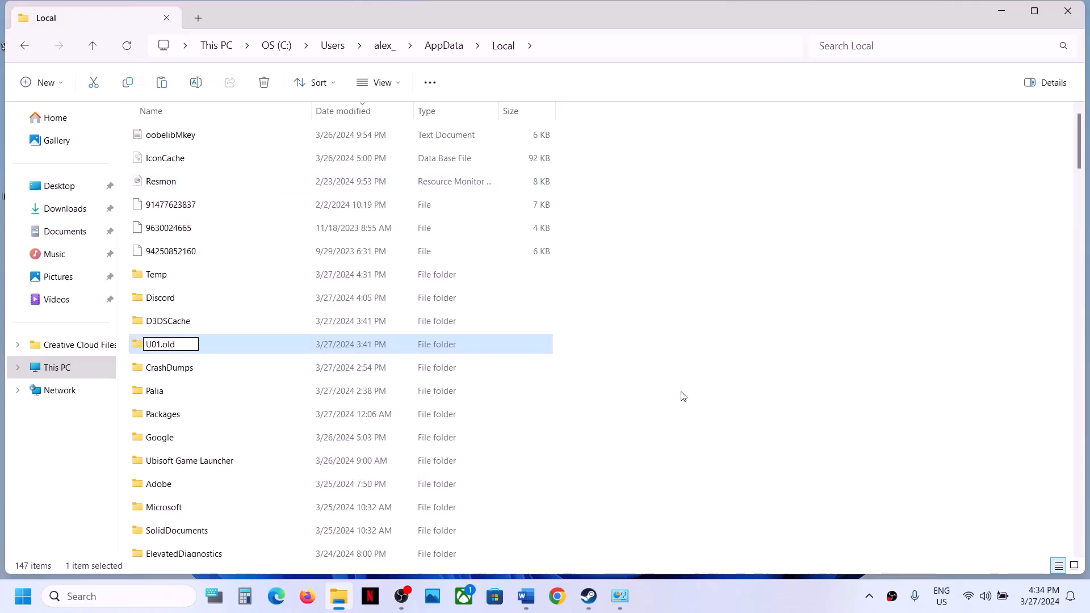
click(709, 410)
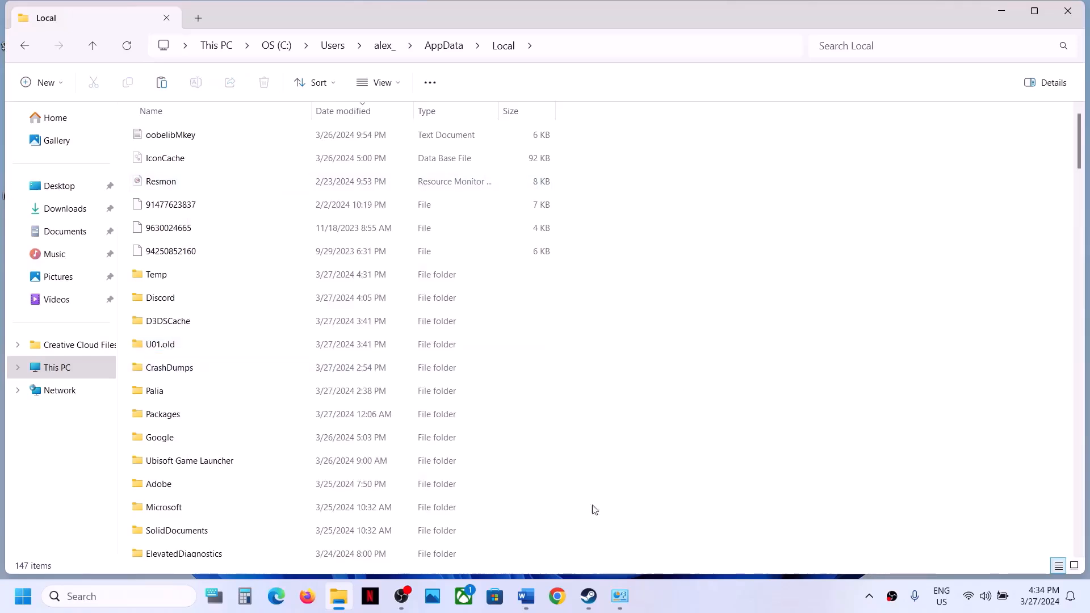
click(593, 603)
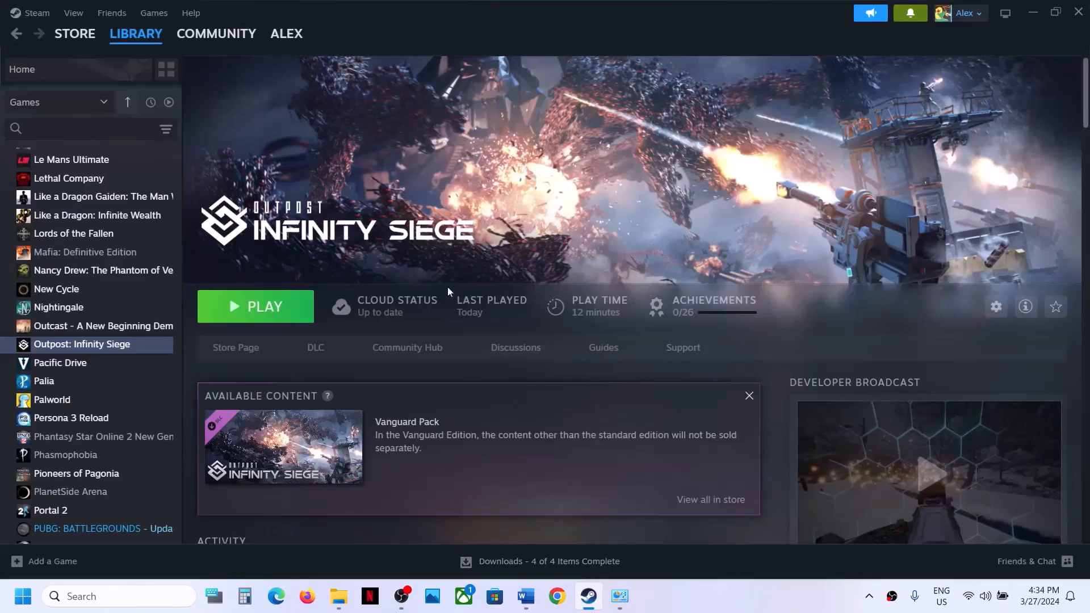
click(590, 599)
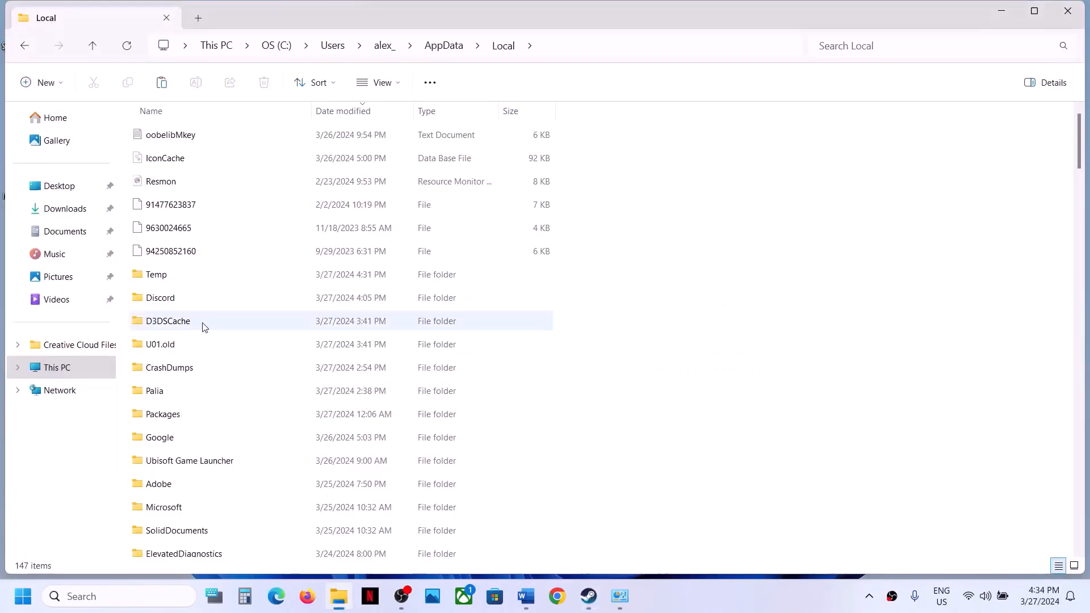
click(163, 346)
right_click(163, 346)
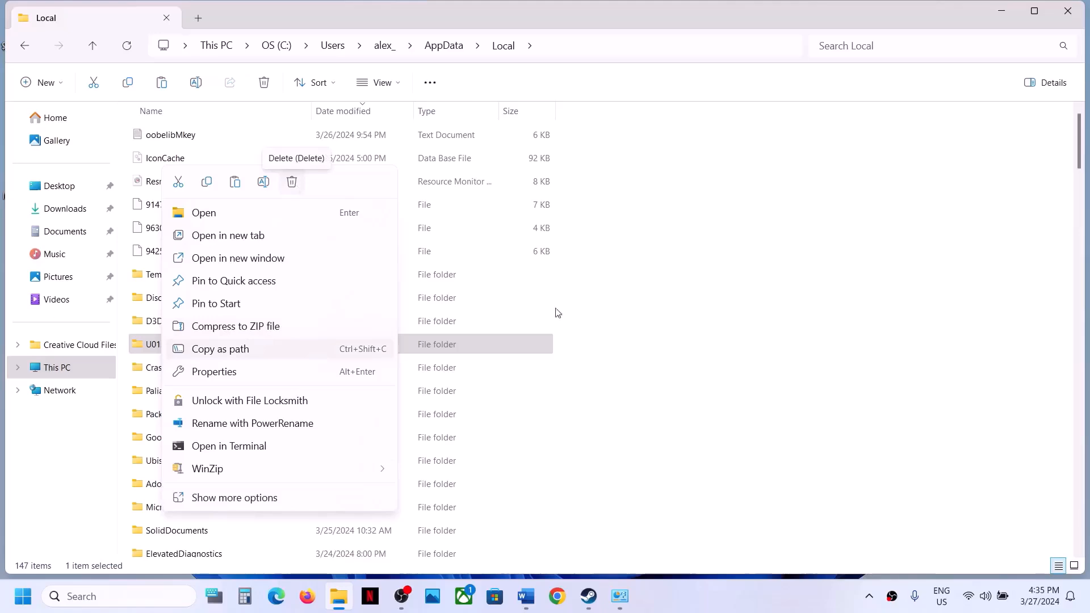
click(684, 425)
click(588, 598)
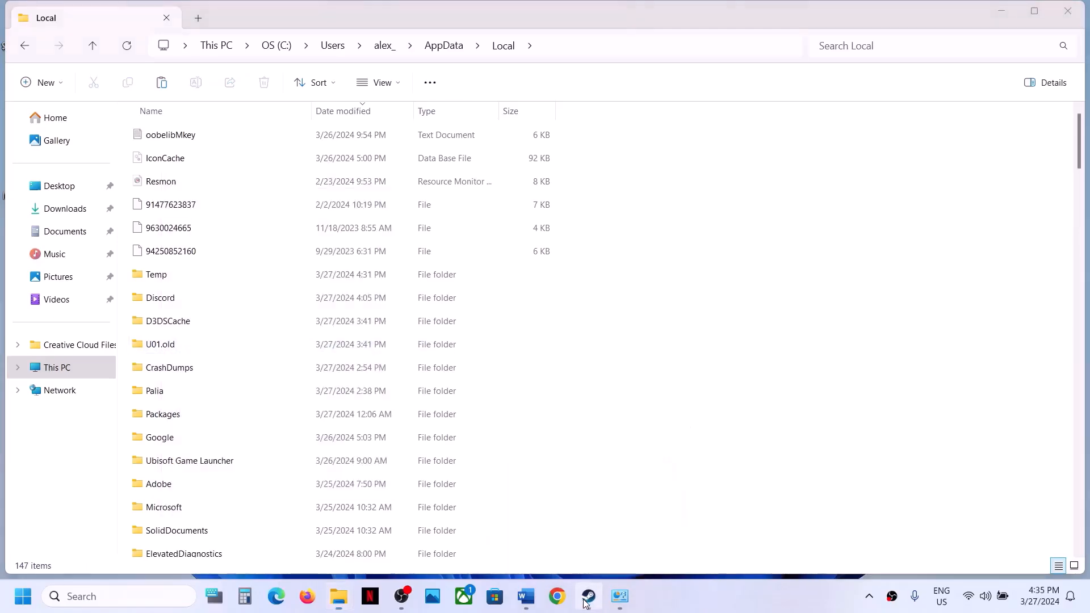
Copy the Visual C++ download link from Step 14 of the Word notes and open it in Chrome
click(526, 596)
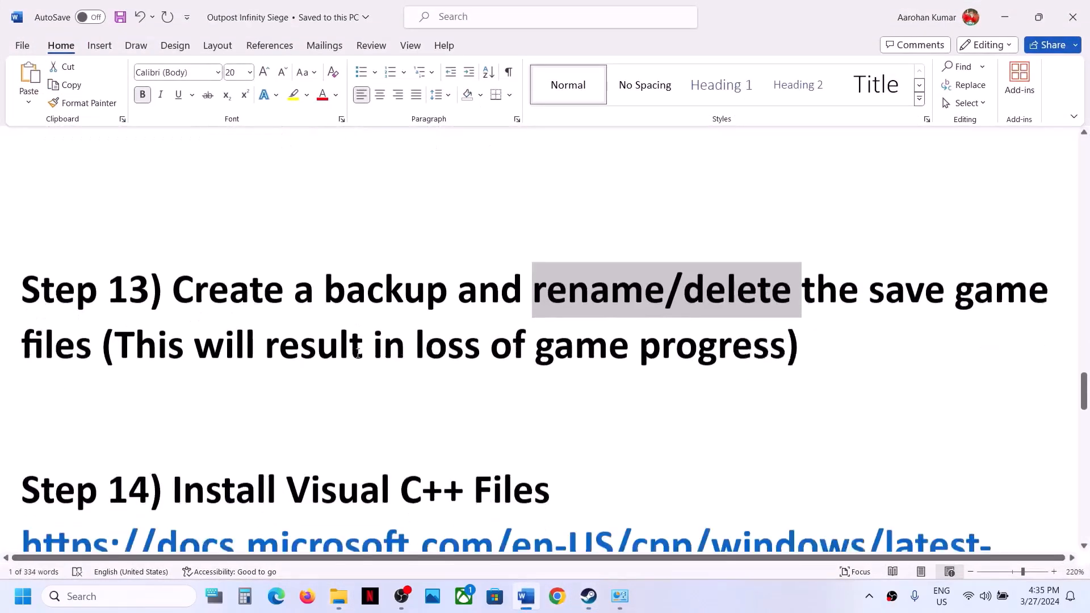
scroll(358, 353, down, 3)
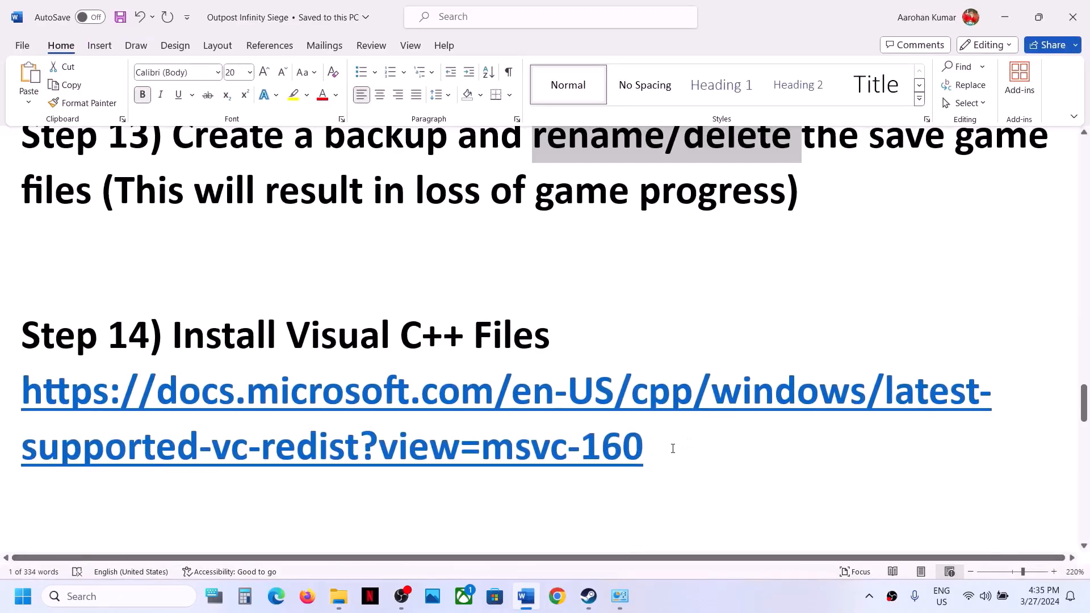
drag(673, 449, 143, 411)
key(ctrl+c)
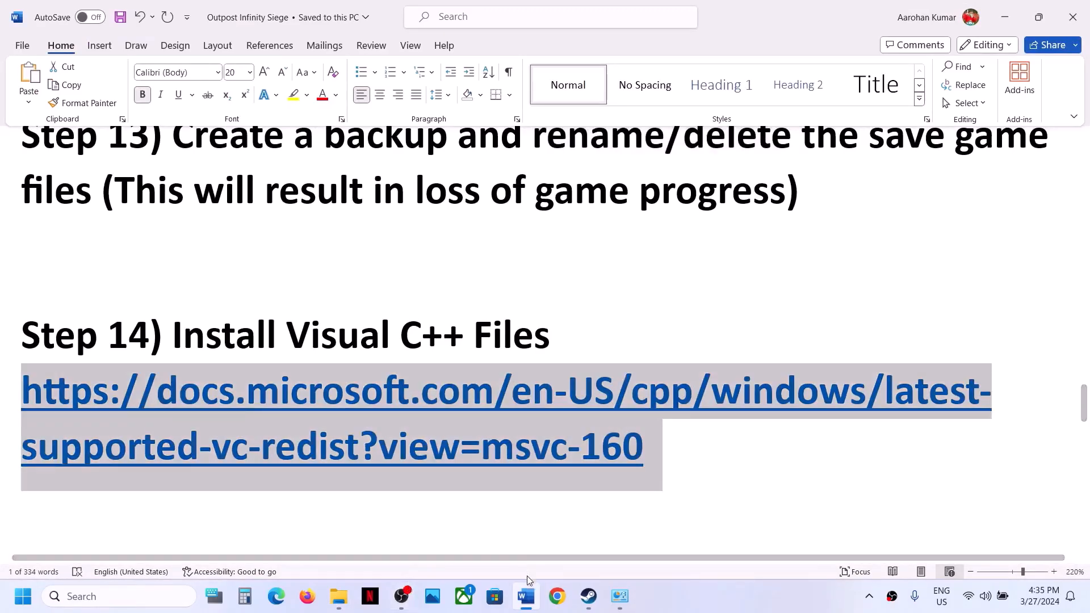
click(557, 597)
key(ctrl+v)
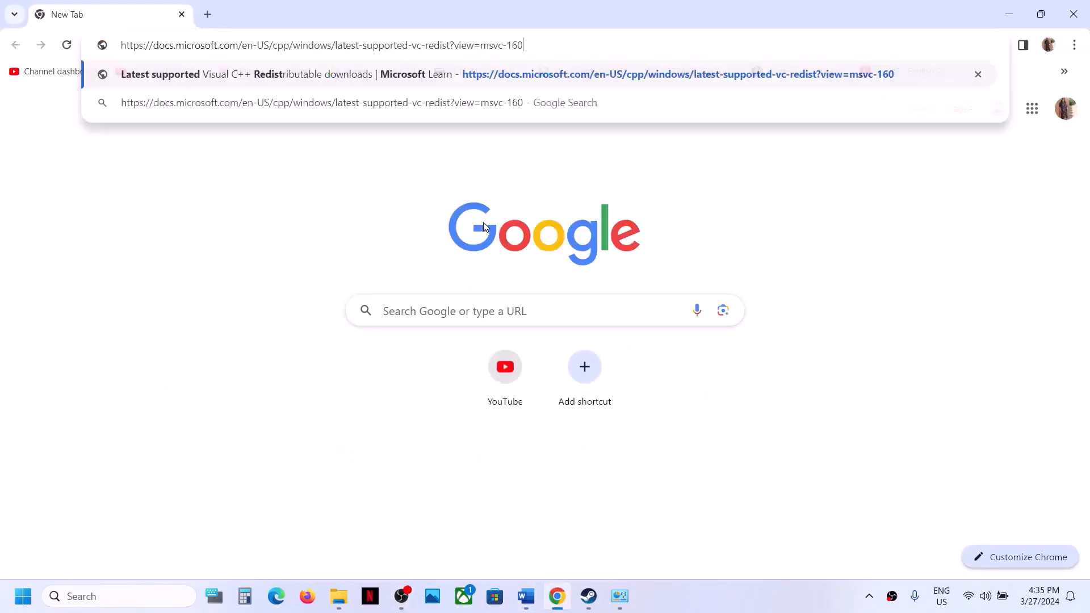
key(Return)
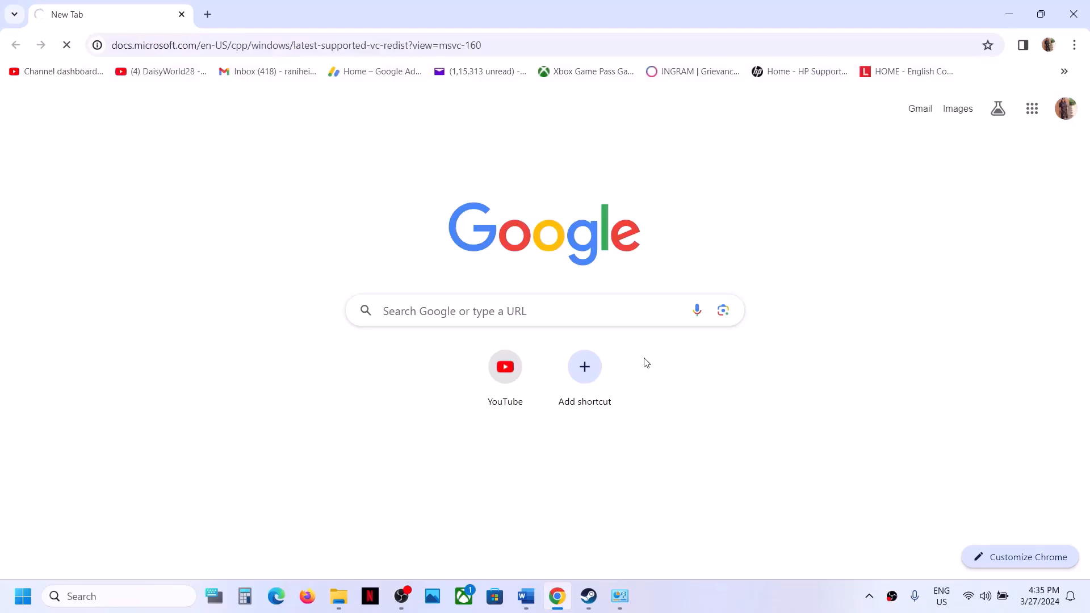
Download the X86 installer from the Latest Microsoft Visual C++ Redistributable Version table
scroll(512, 384, down, 6)
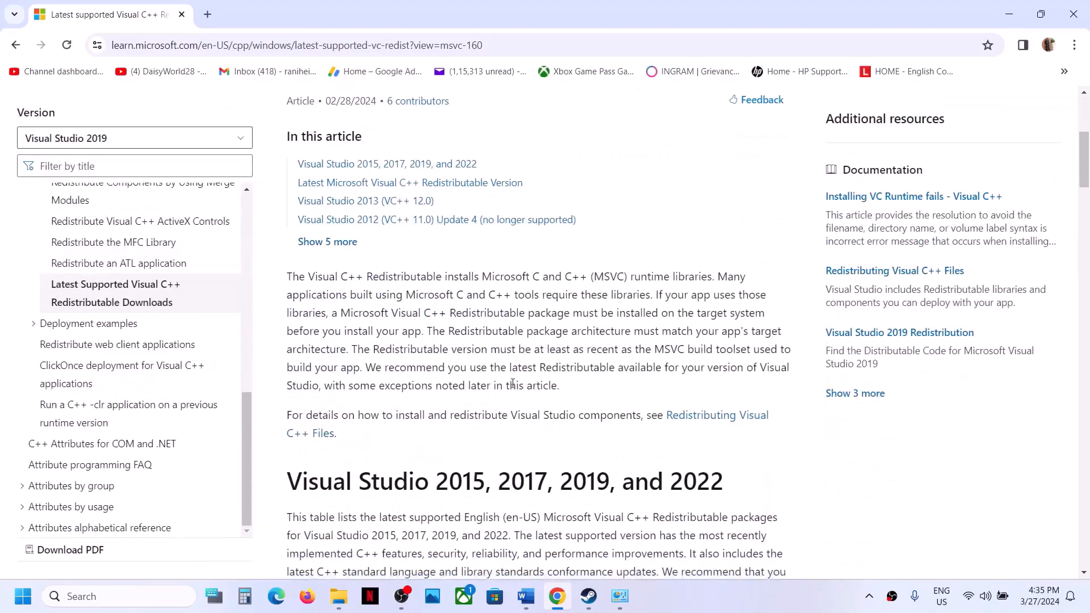
drag(451, 388, 697, 388)
scroll(698, 383, down, 7)
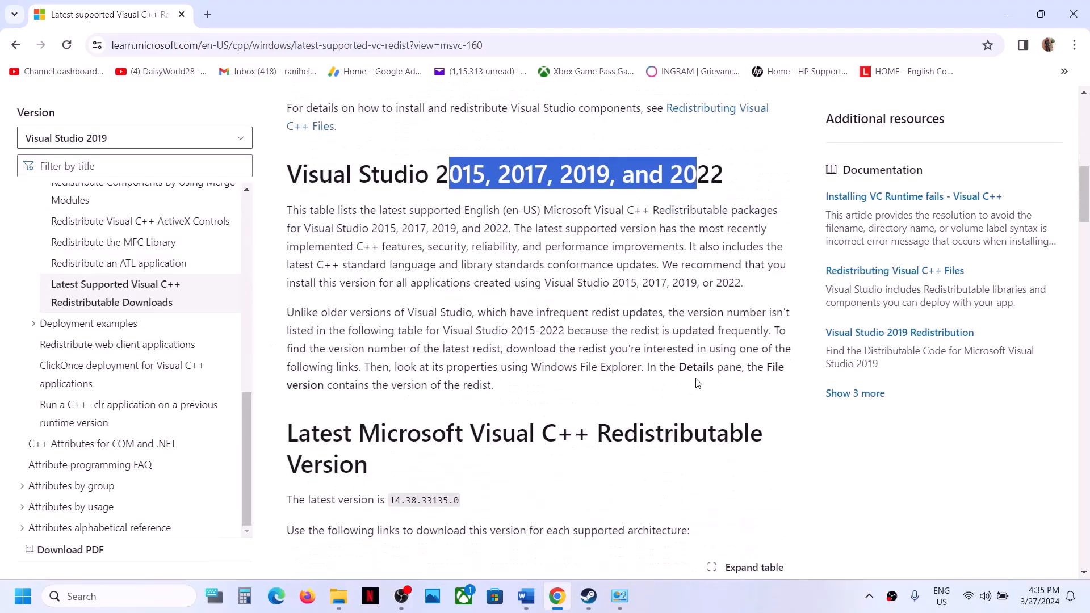
scroll(697, 383, down, 2)
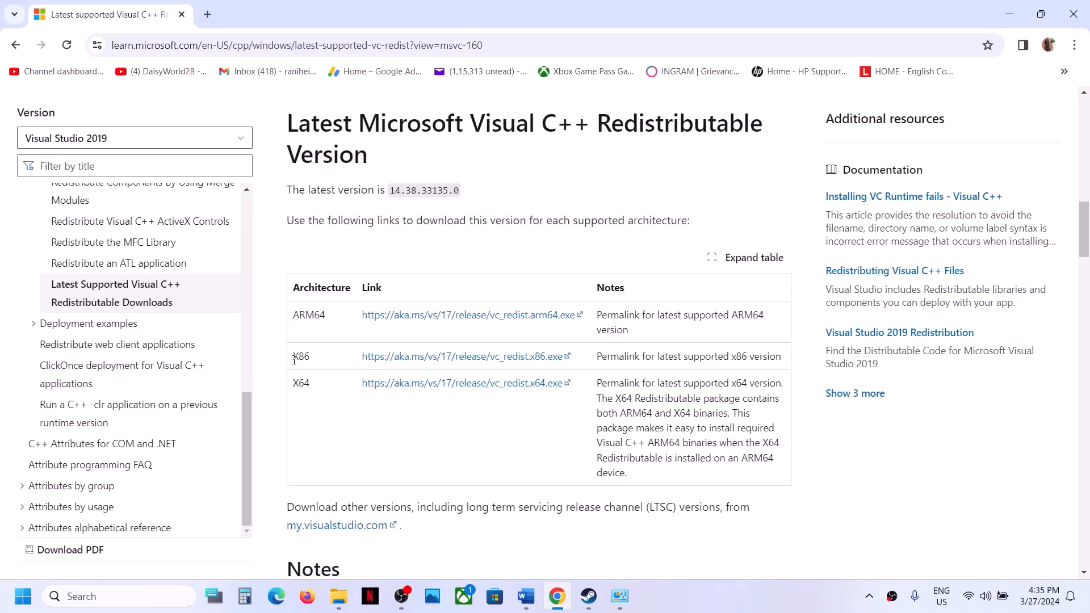
drag(294, 360, 310, 385)
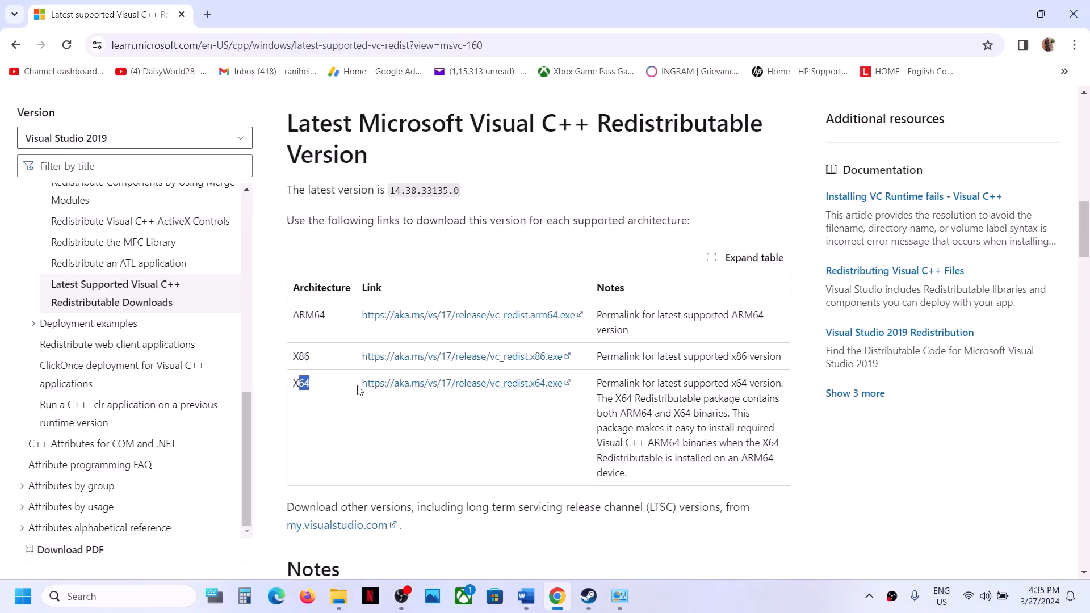
click(466, 360)
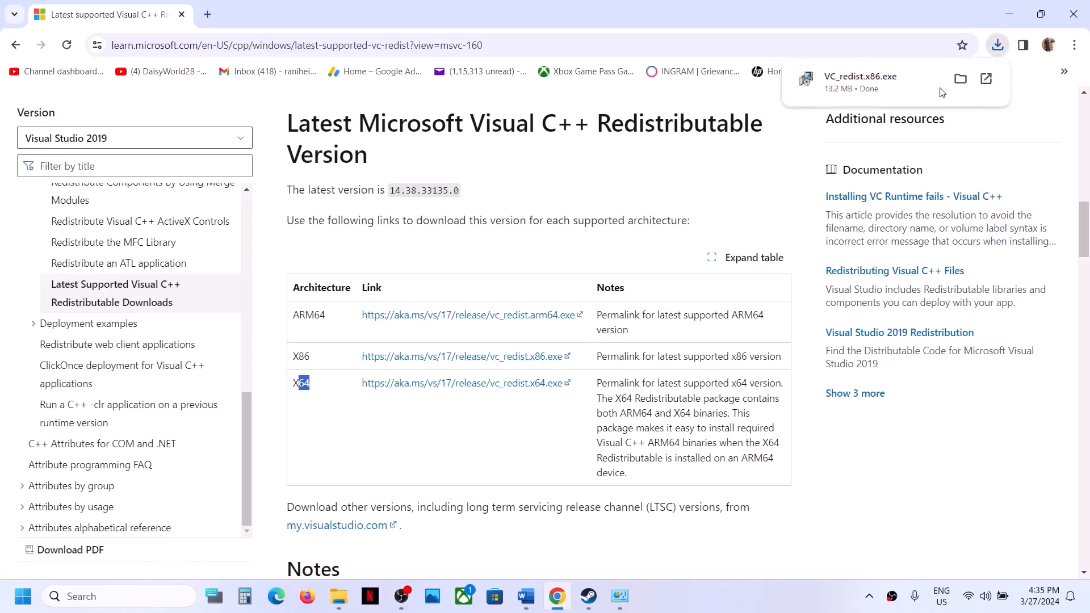
Run the downloaded VC_redist.x86.exe and try to repair the x86 redistributable
click(884, 90)
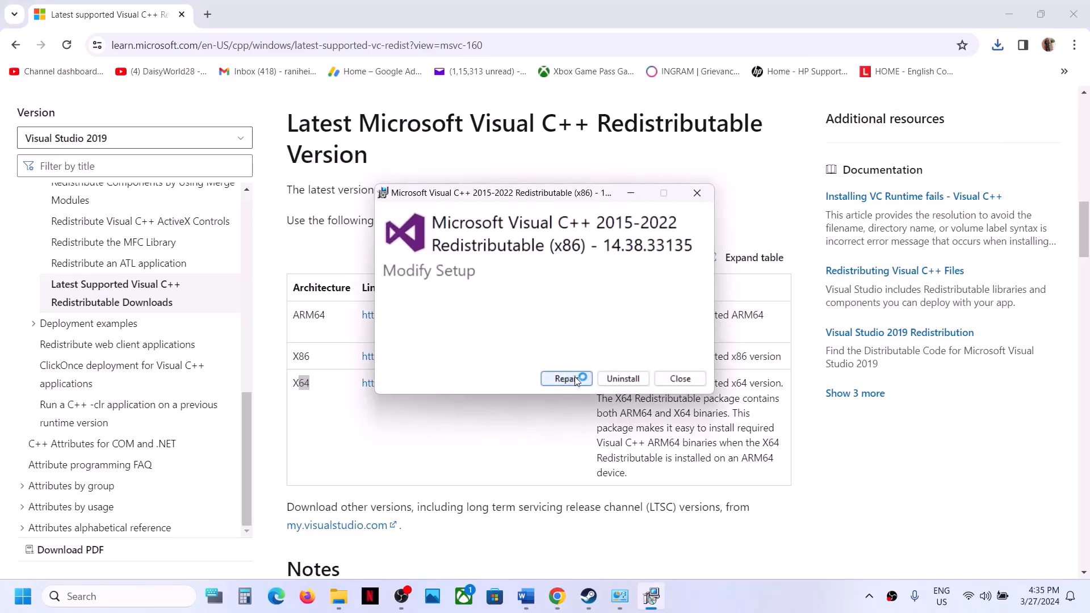
click(577, 380)
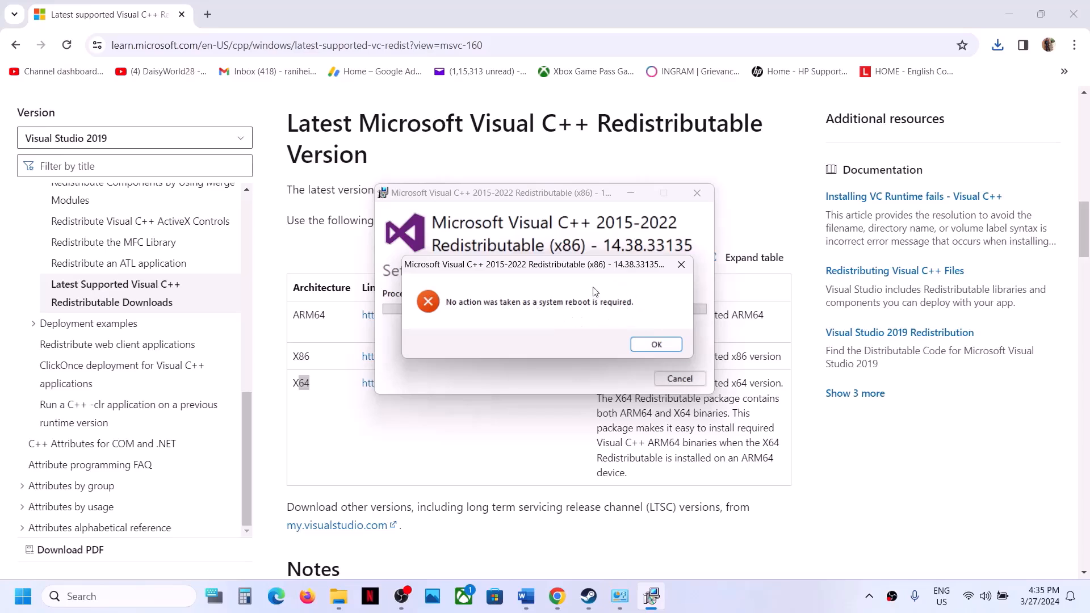
click(657, 346)
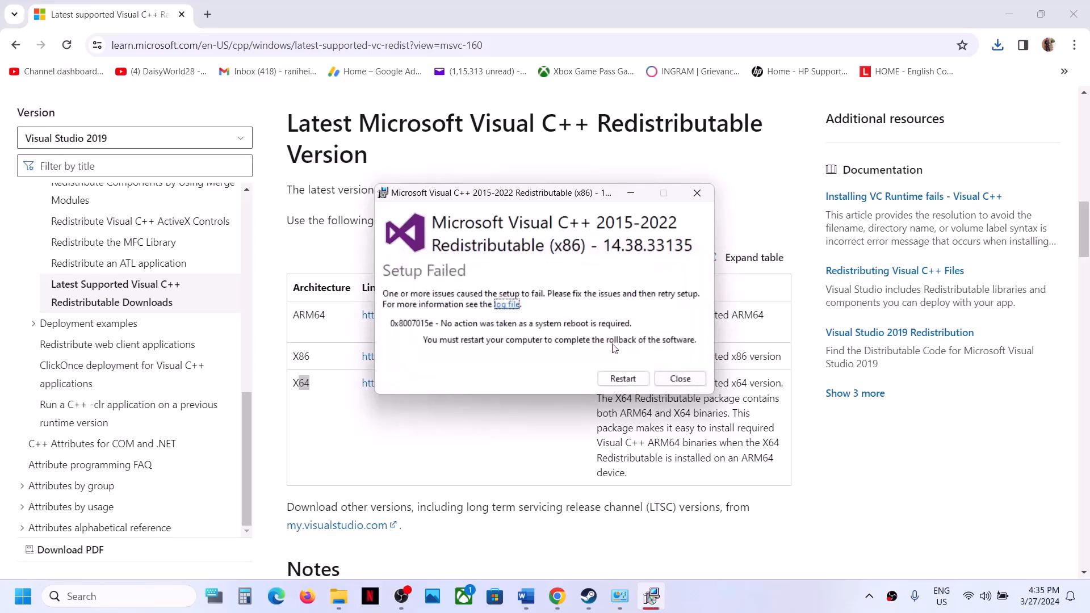
Download and run the X64 installer from the redistributable table and try to repair the x64 redistributable
click(391, 436)
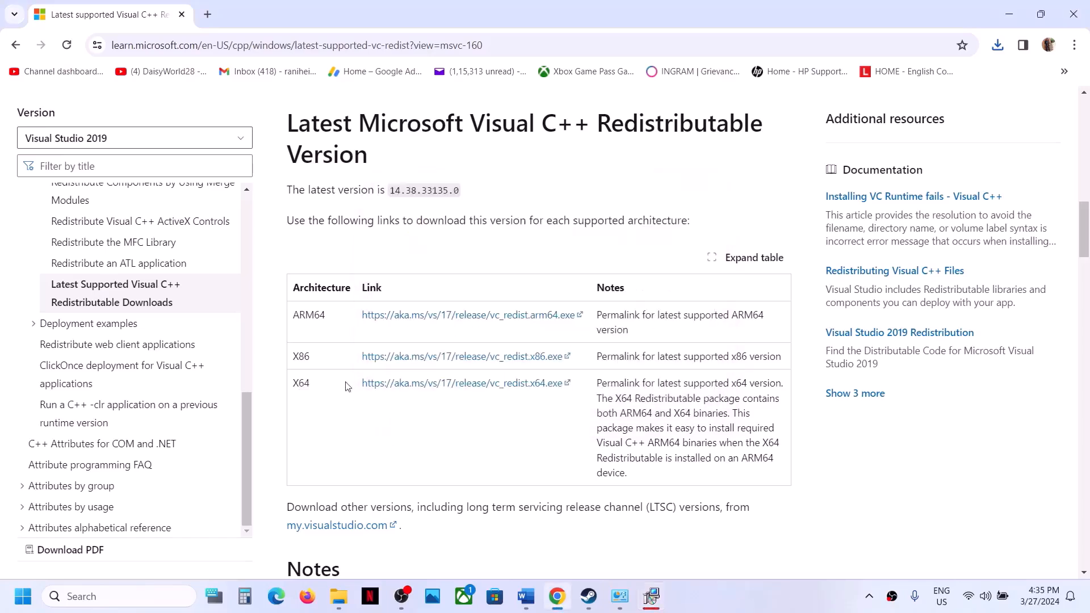
click(417, 383)
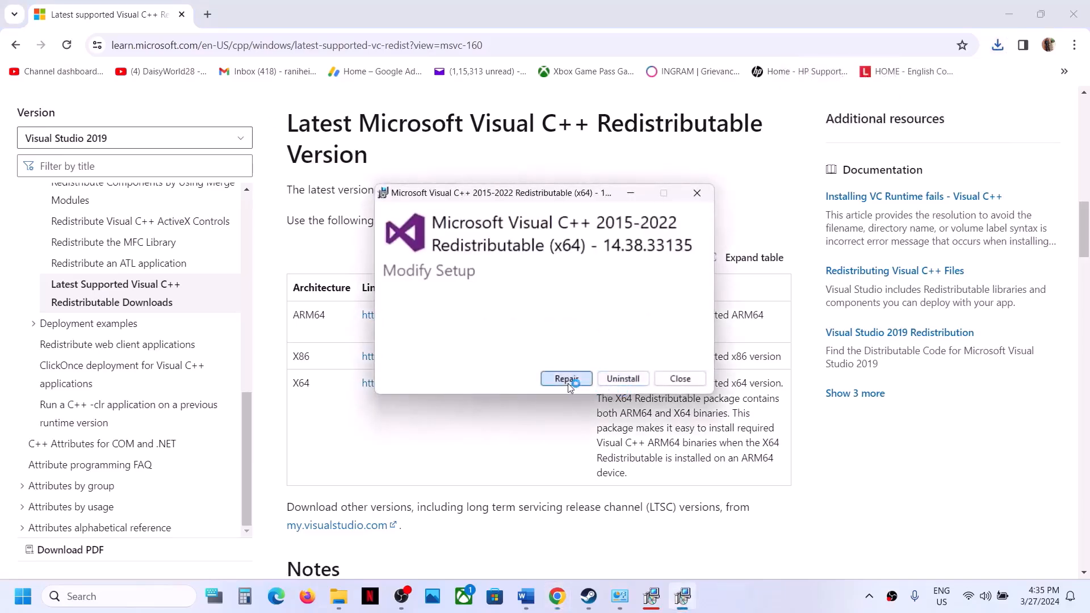
click(568, 381)
click(656, 344)
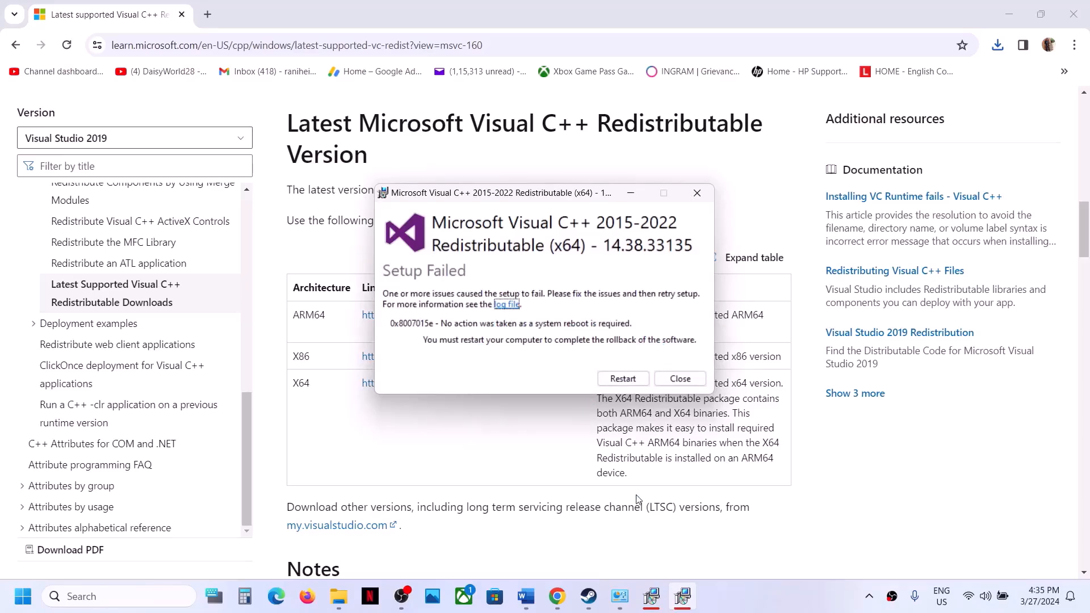
Bring up both redistributable setup windows and move the x64 window aside so the x86 restart option is accessible
click(658, 594)
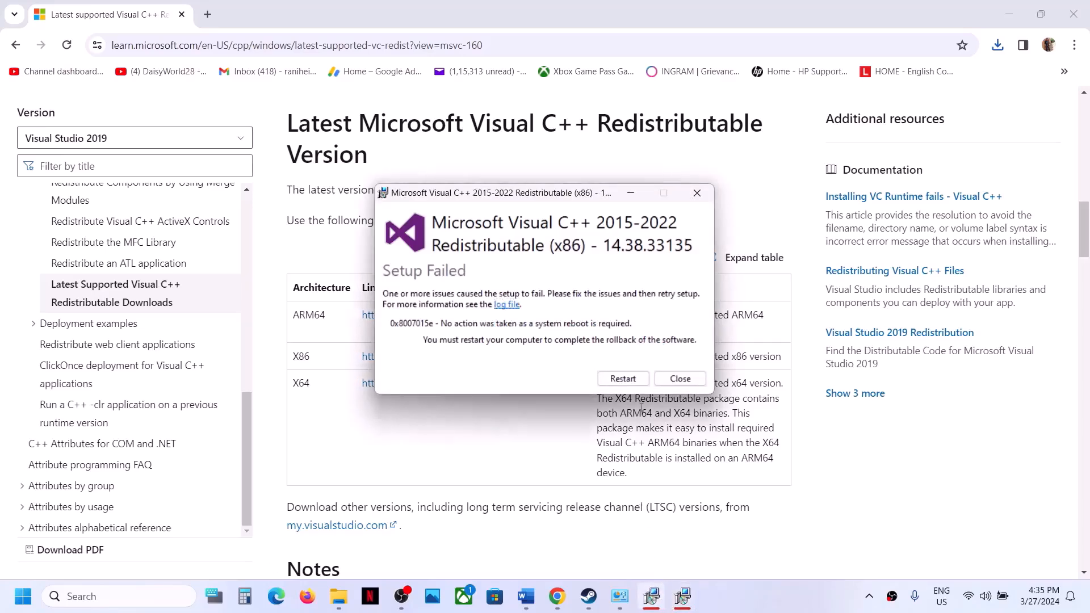
click(683, 595)
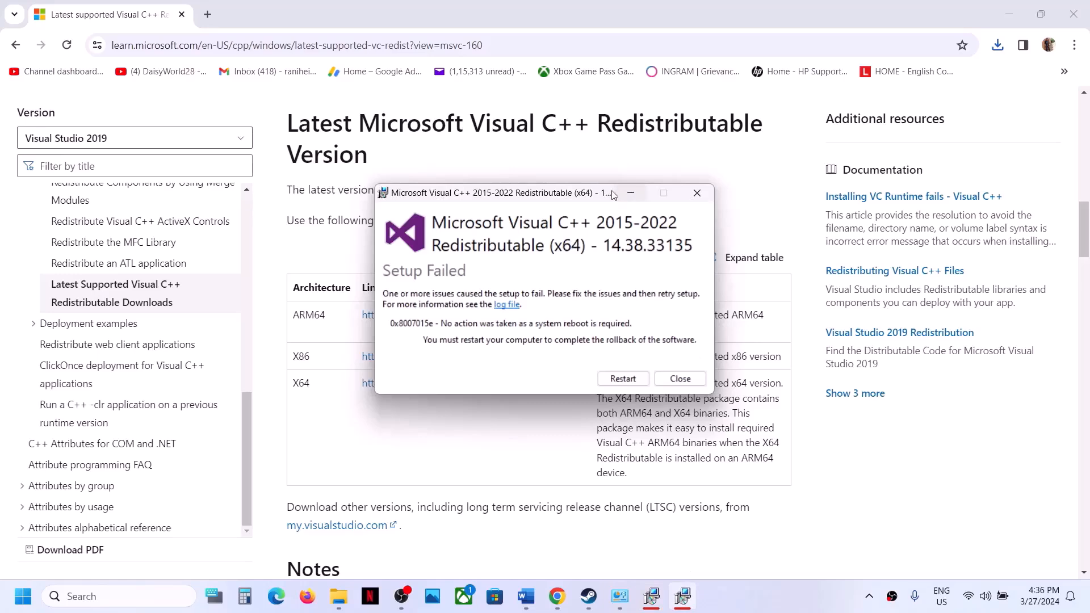
drag(606, 198, 372, 205)
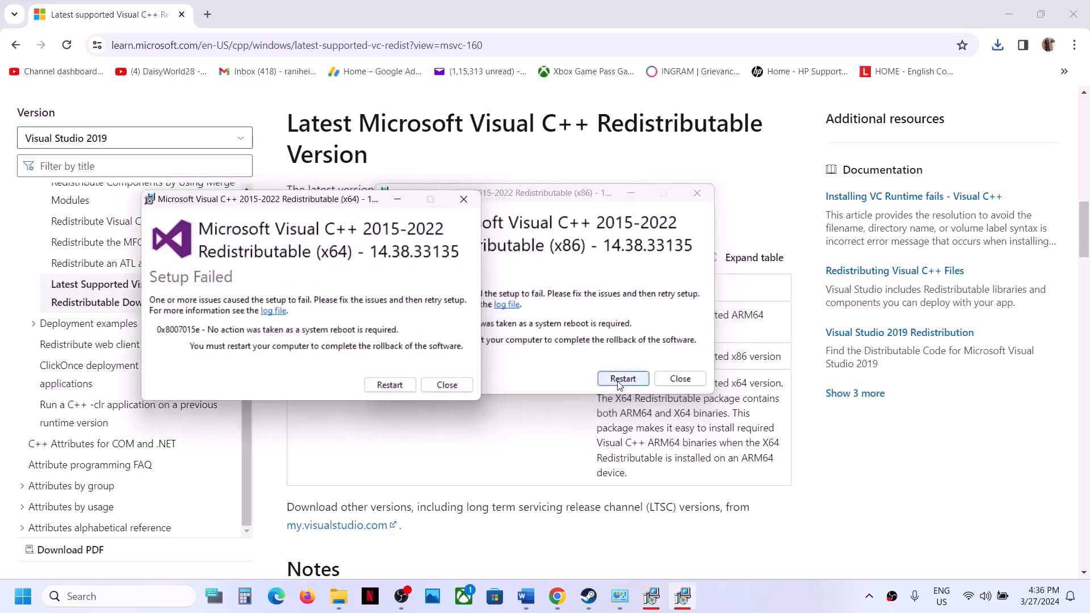
Close both redistributable setup windows and bring up the computer's power options containing Restart
click(680, 378)
click(447, 385)
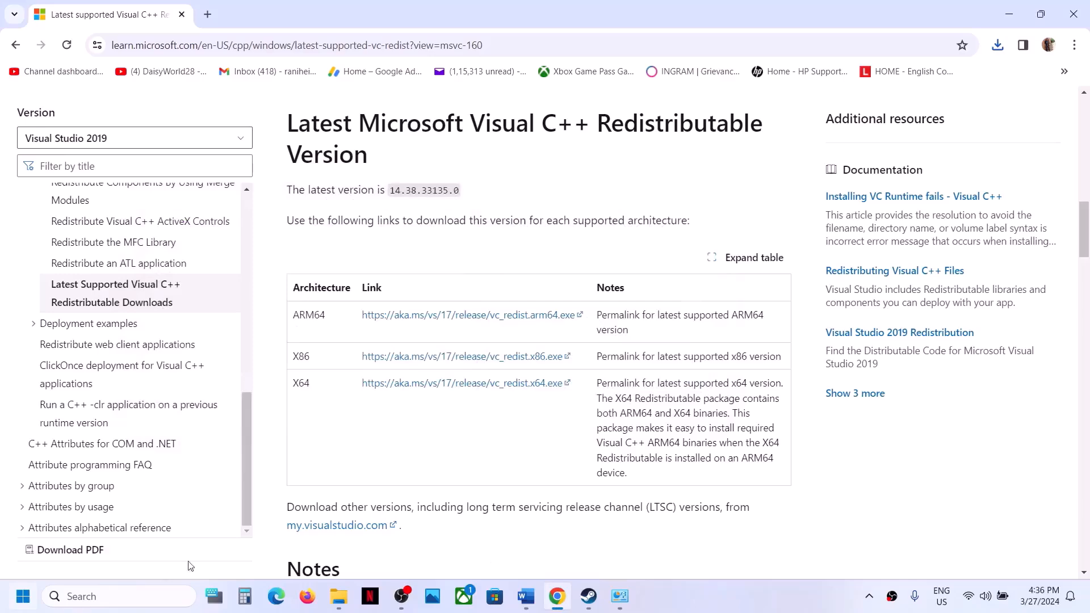
click(24, 596)
click(412, 547)
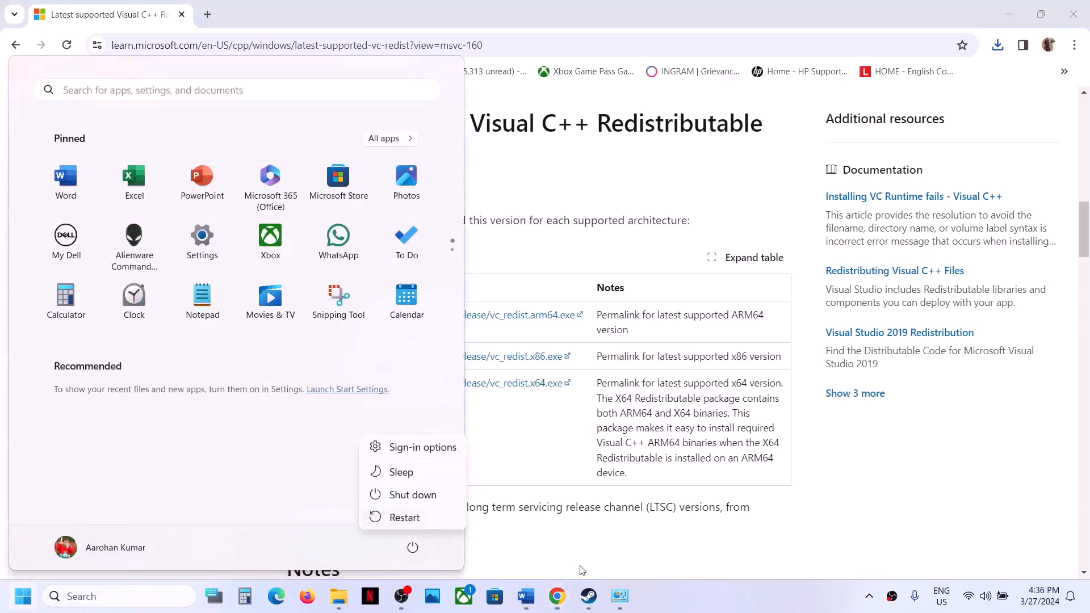
click(596, 605)
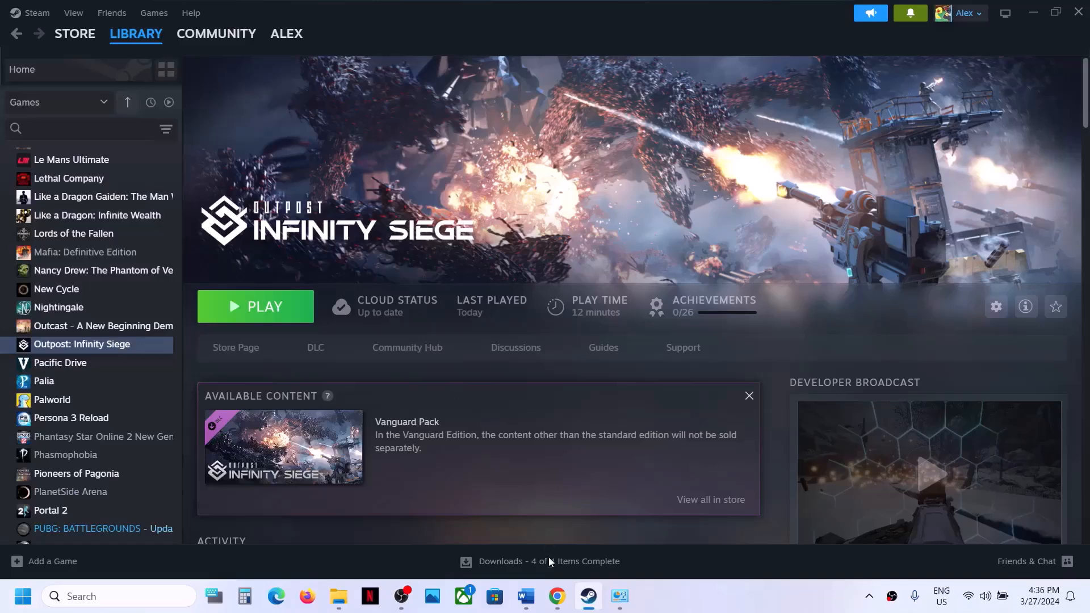
Switch to the Word troubleshooting document and review Step 15's advice on unplugging external devices and USB adapters
click(526, 596)
scroll(481, 432, down, 4)
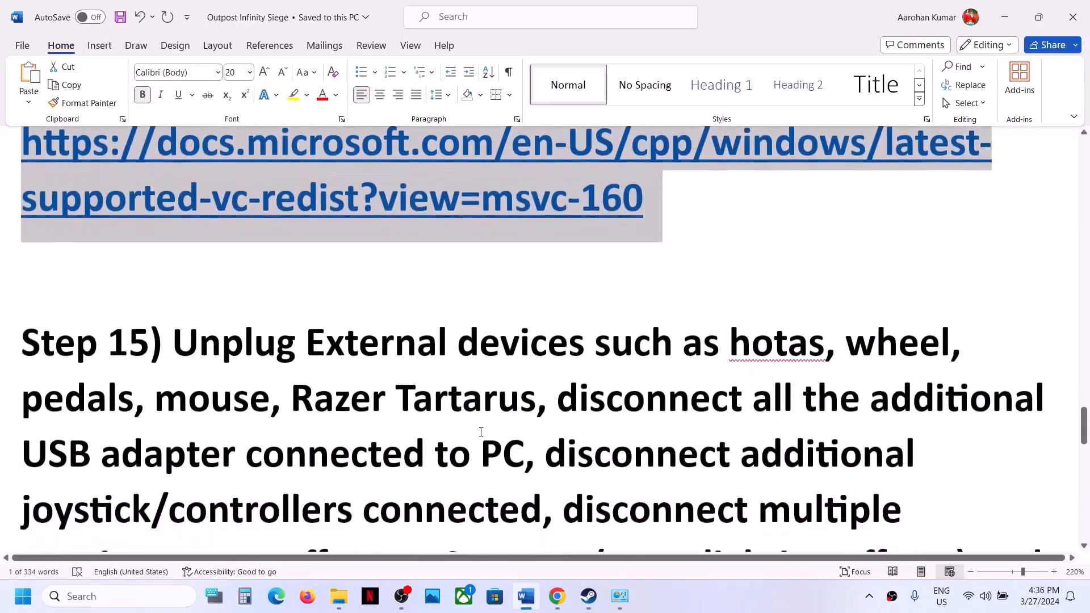
scroll(481, 432, down, 2)
drag(188, 220, 525, 318)
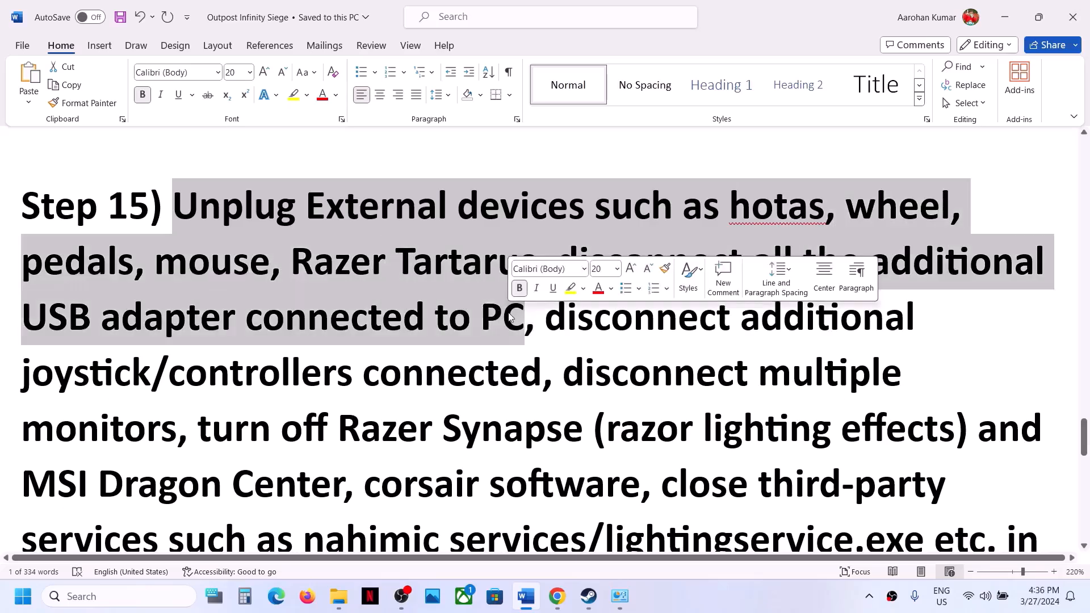
click(526, 318)
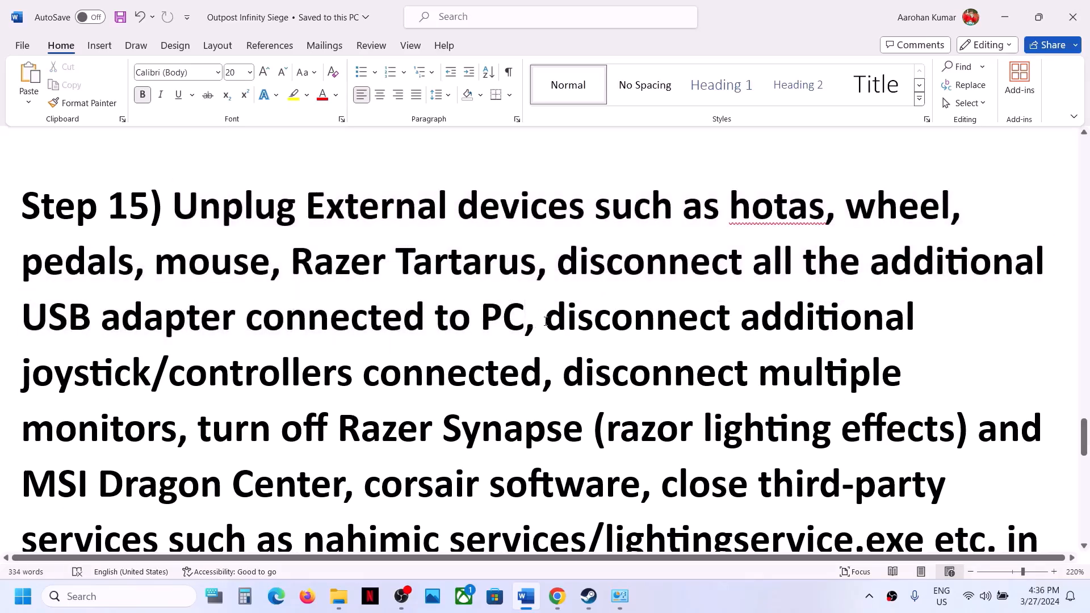
drag(32, 316, 432, 318)
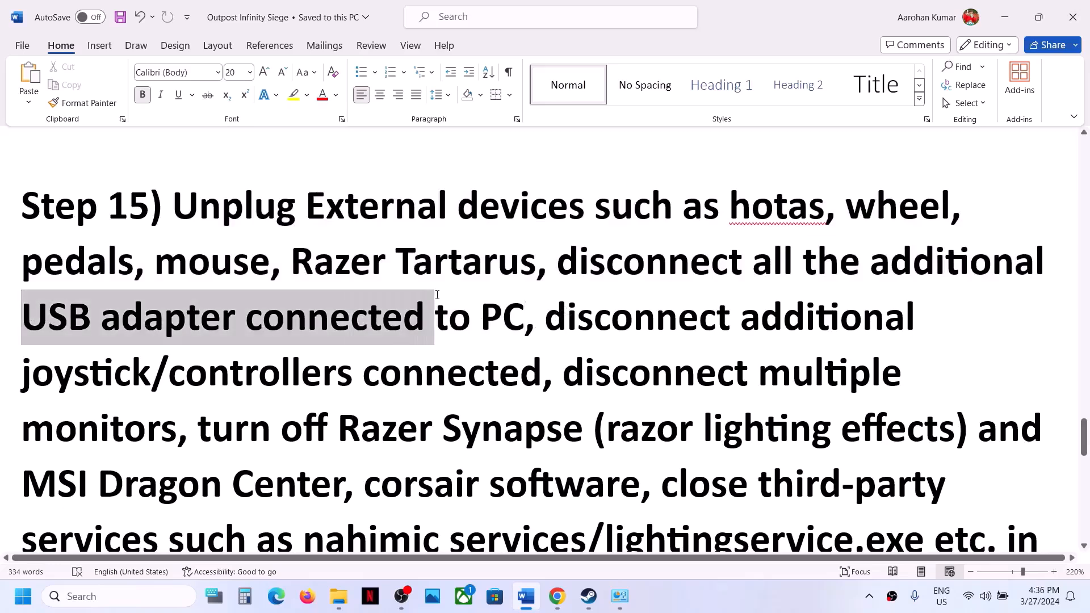
Review Step 15's advice on disconnecting extra controllers and monitors, closing lighting software and third-party services, and disabling Steam Overlay
drag(549, 316, 537, 368)
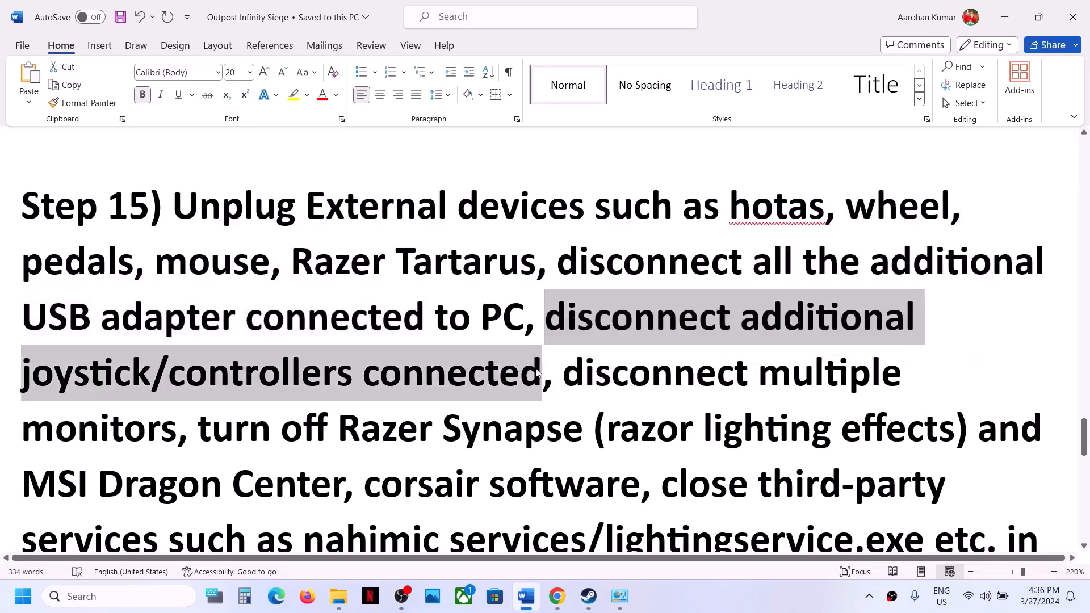
click(538, 372)
drag(548, 321, 542, 381)
click(565, 380)
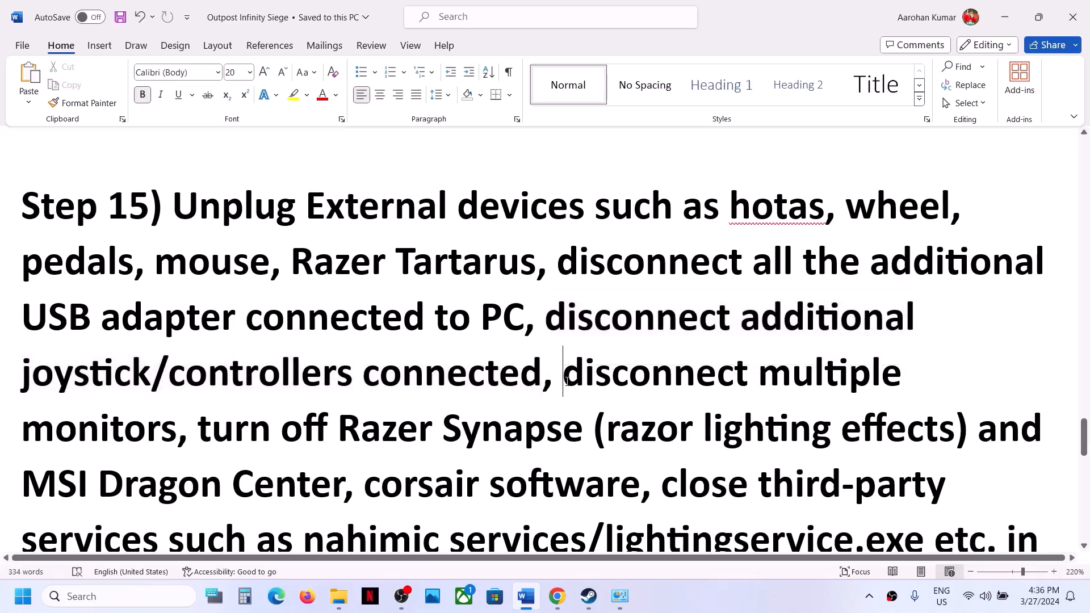
click(568, 372)
drag(564, 372, 175, 430)
scroll(249, 447, down, 3)
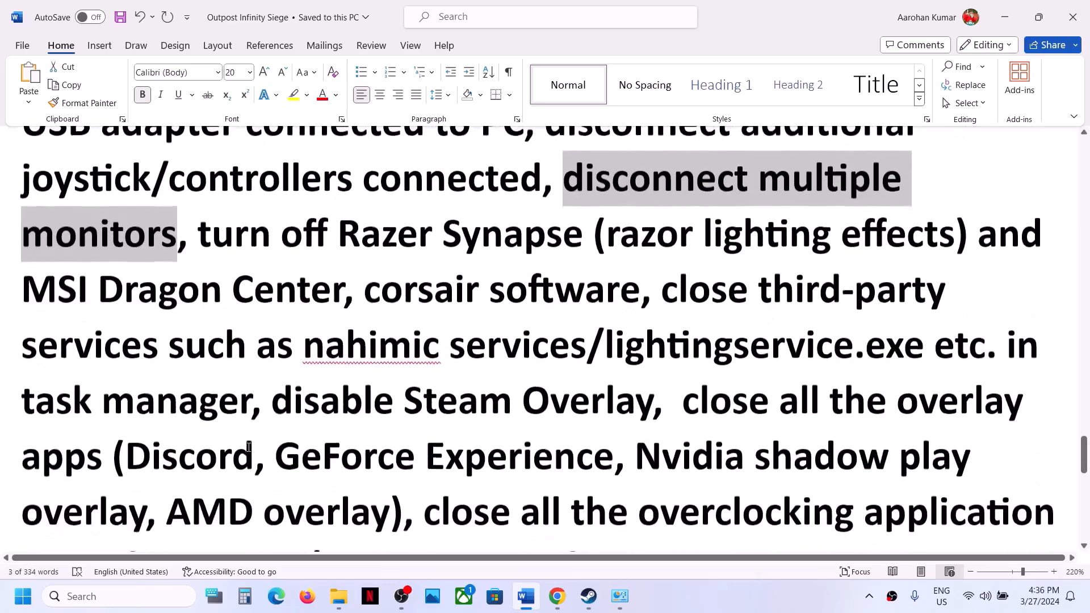
drag(206, 231, 550, 399)
Switch to Steam and disable the in-game Steam Overlay in the properties of Outpost: Infinity Siege
click(589, 596)
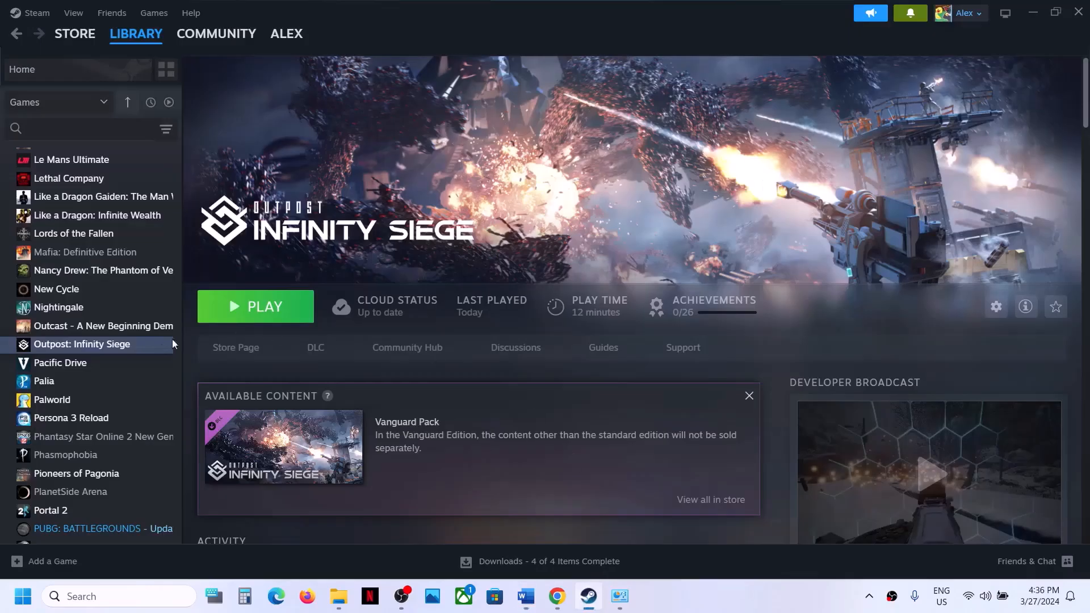
right_click(118, 344)
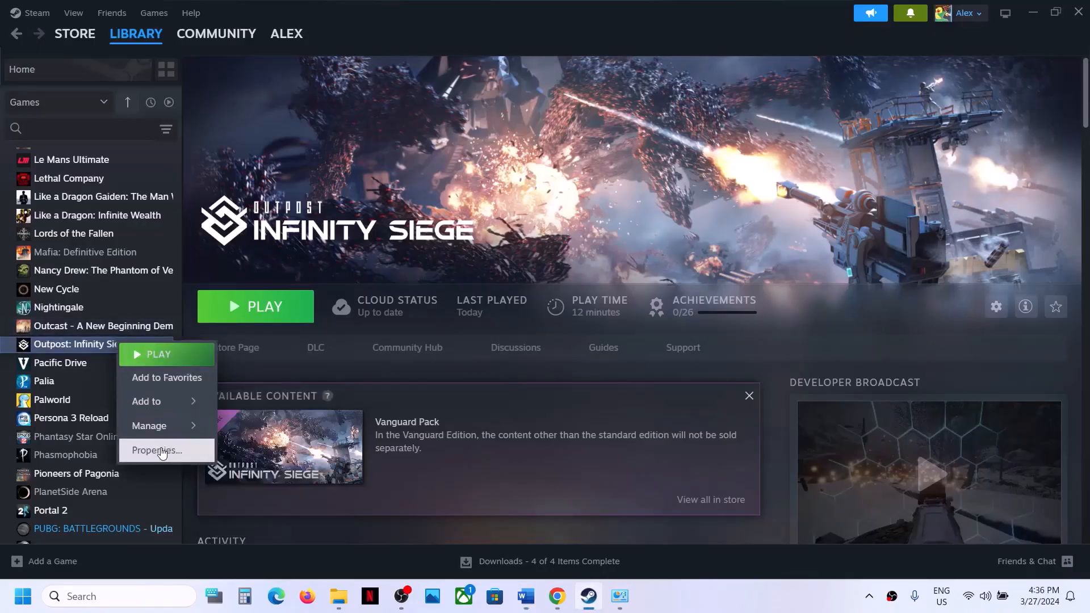
click(159, 451)
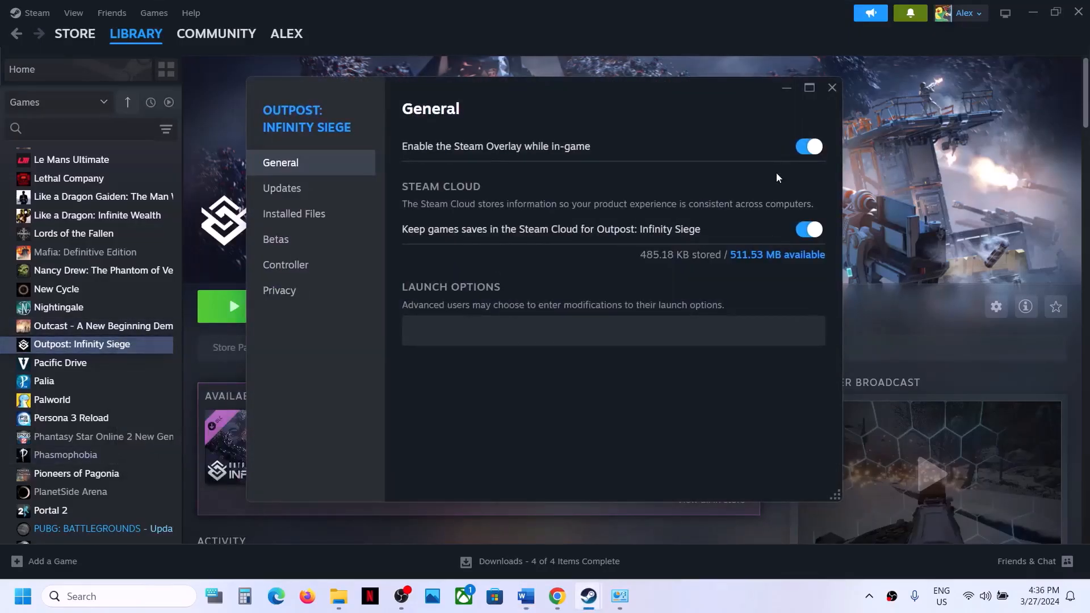
click(800, 152)
click(832, 88)
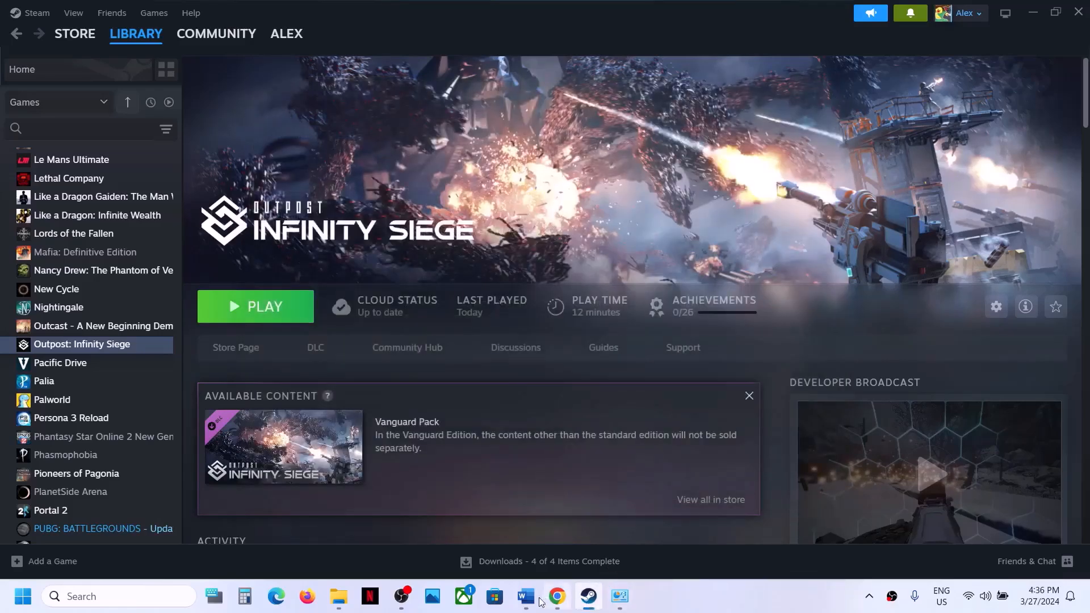
Return to the Word document's advice on overlay apps and quit the Discord and NVIDIA background apps
click(527, 599)
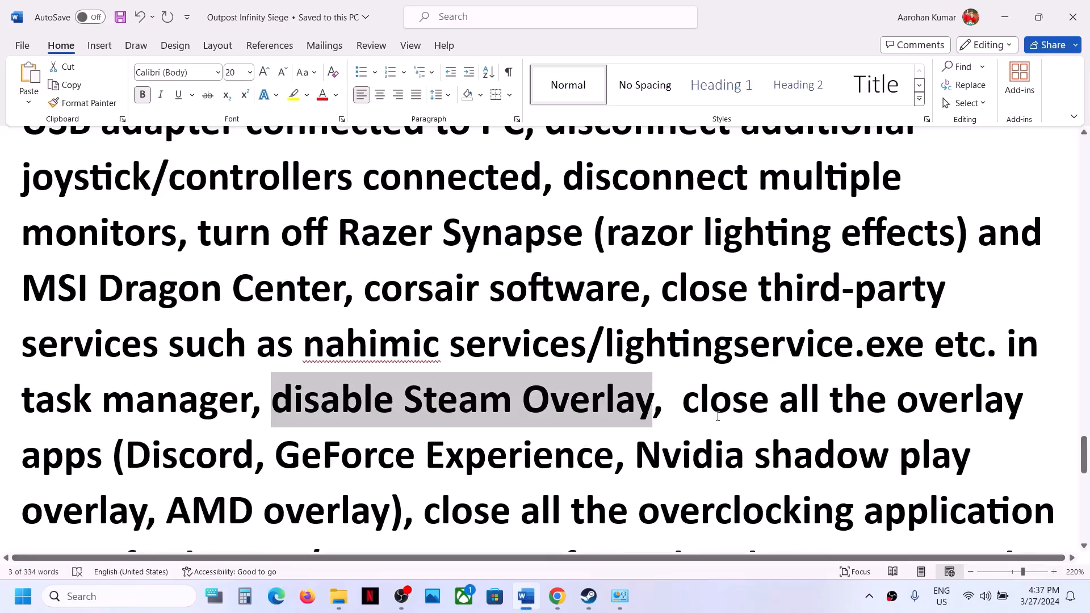
drag(683, 396, 408, 441)
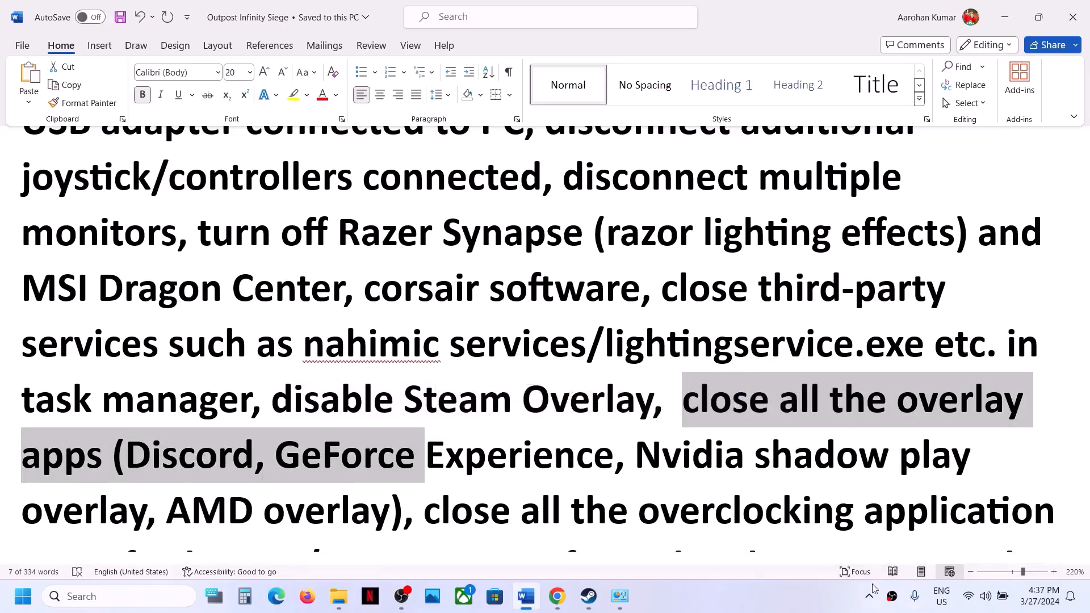
click(870, 601)
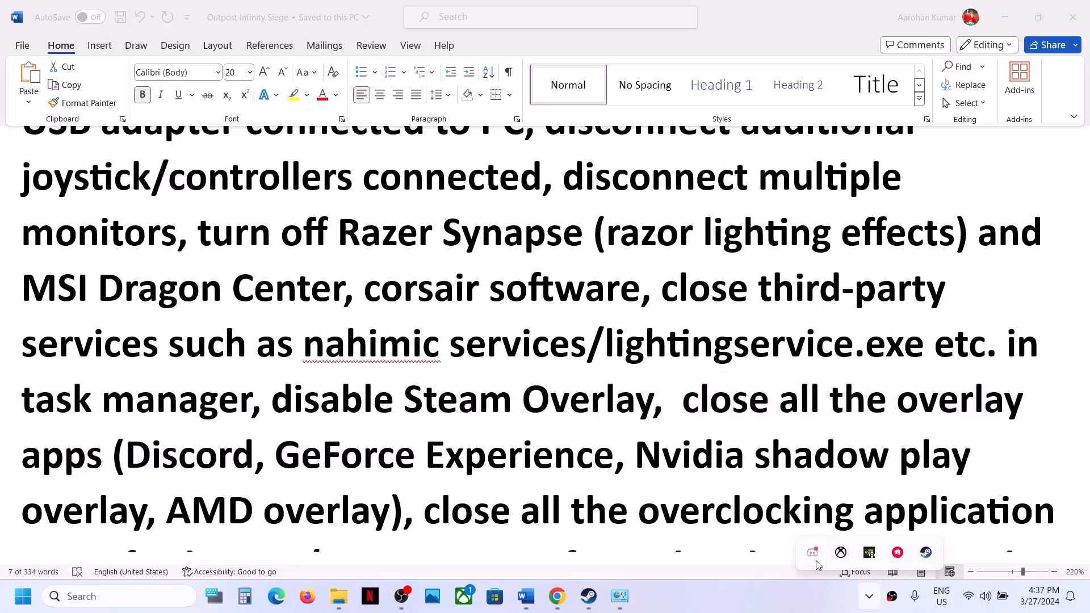
right_click(817, 561)
click(861, 547)
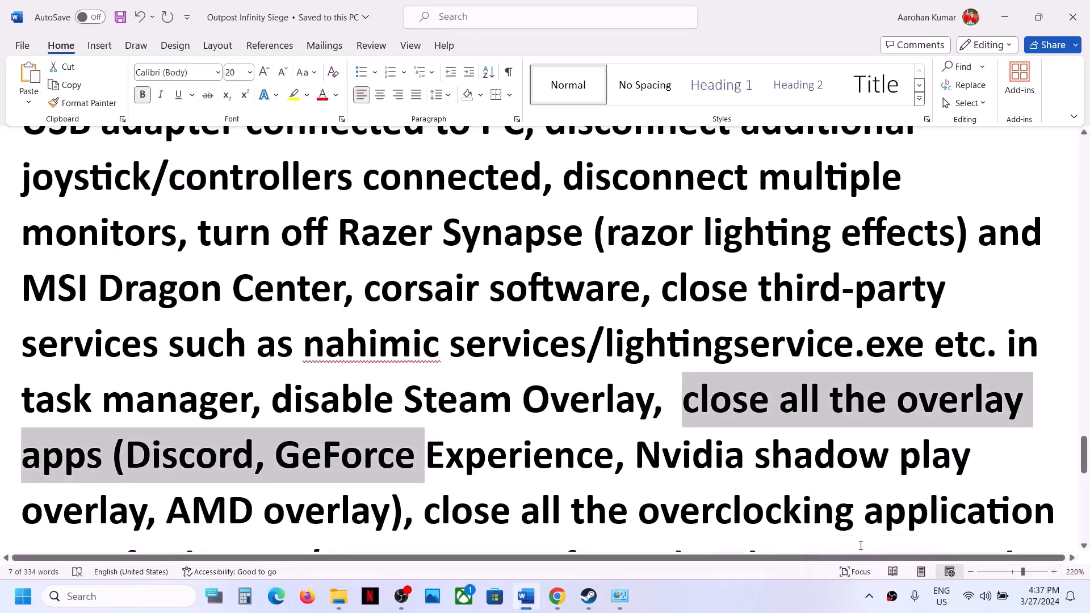
click(869, 600)
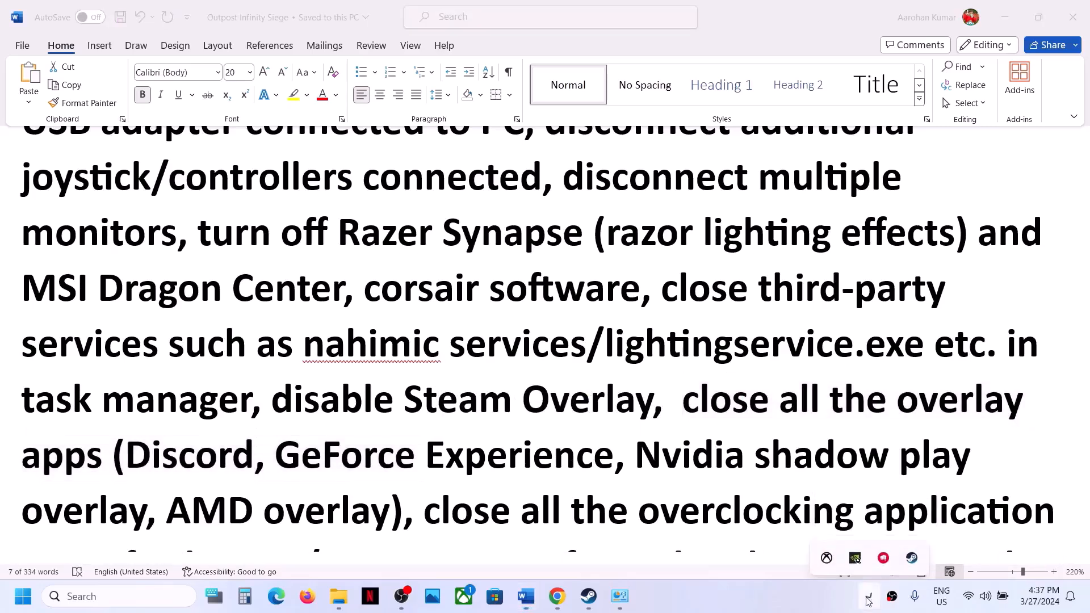
right_click(857, 555)
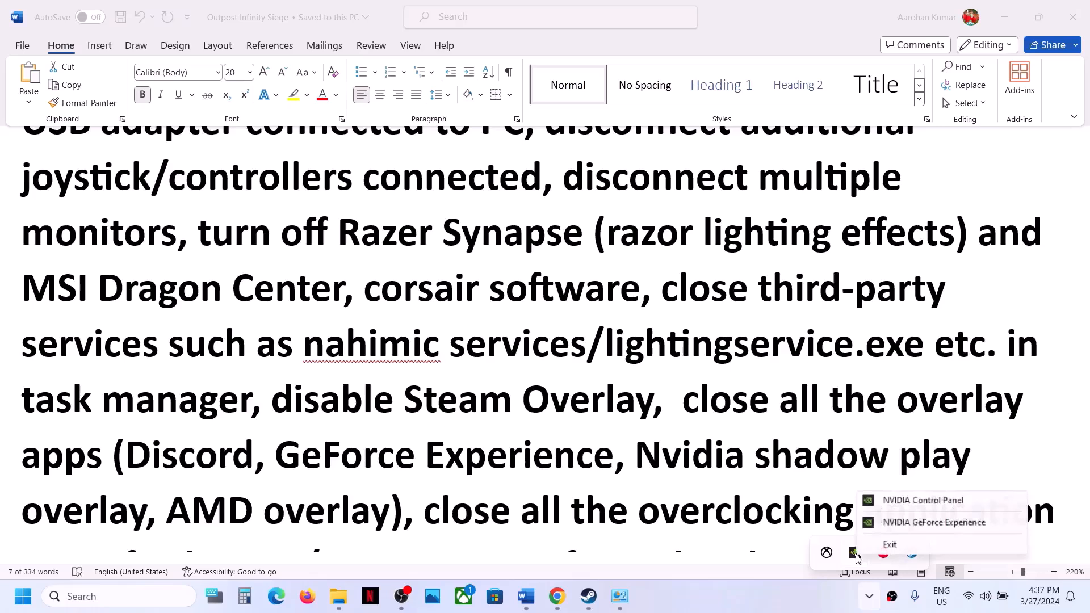
click(910, 546)
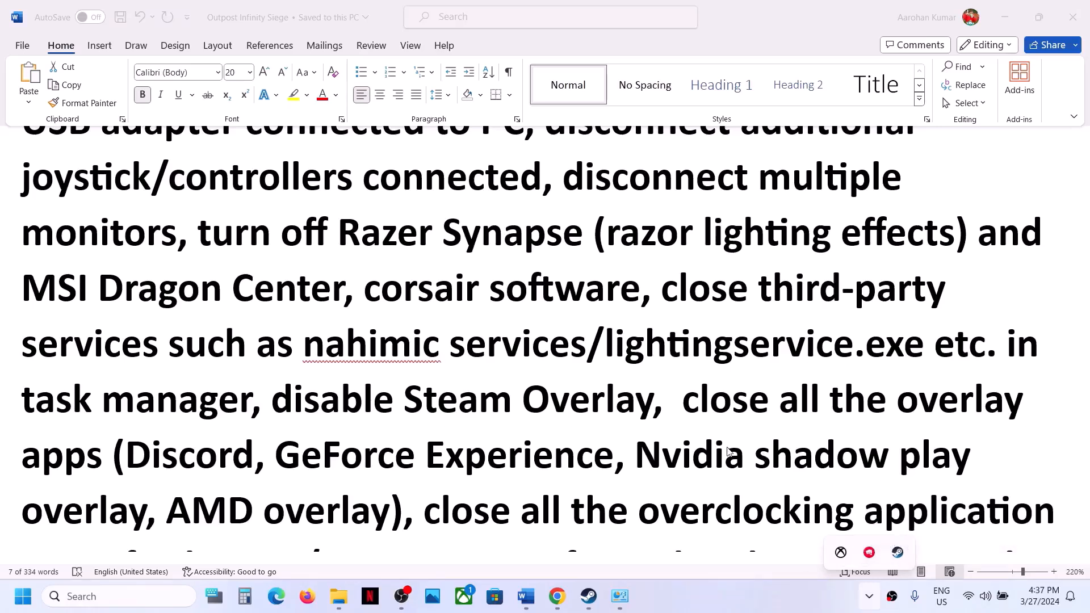
Quit the Xbox background app and exit the background app with the red icon
right_click(841, 554)
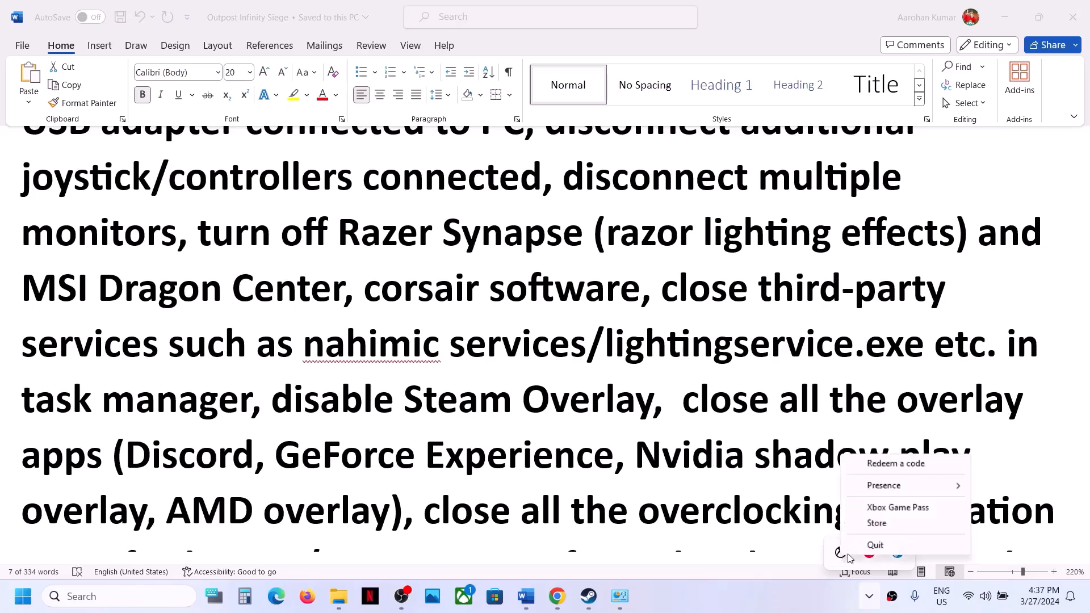
click(869, 544)
click(868, 596)
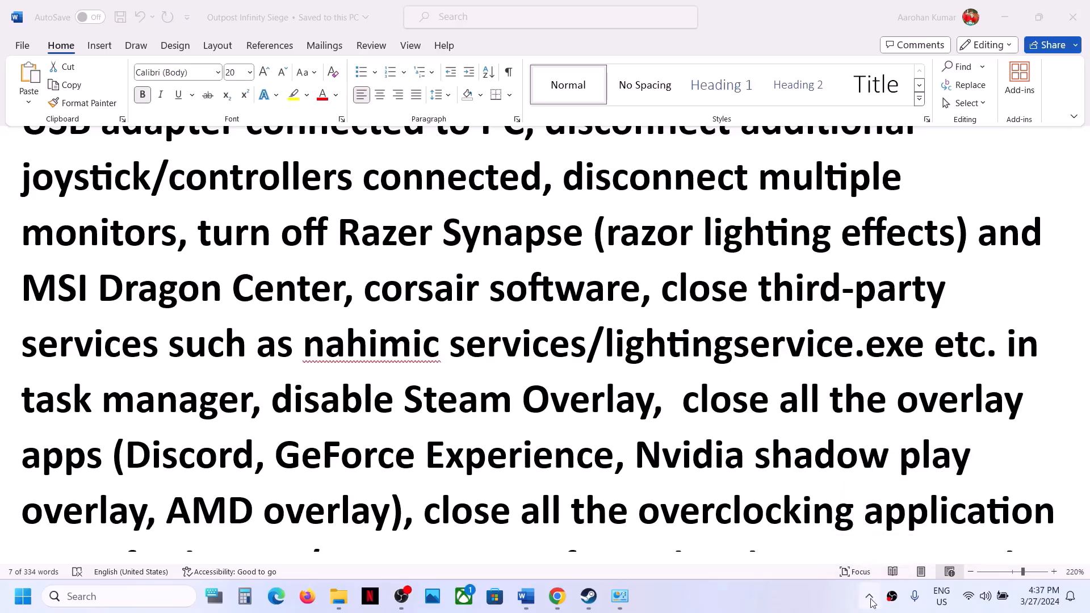
click(868, 595)
right_click(856, 552)
click(886, 544)
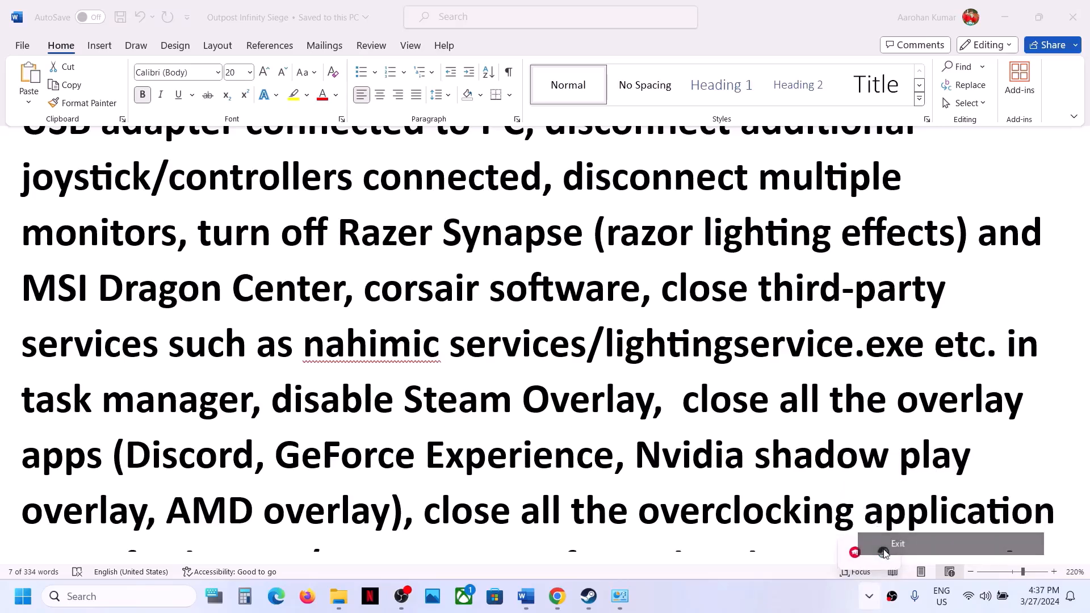
Review the Word document's advice on closing overclocking applications such as MSI Afterburner/Rivatuner and performing a clean boot
click(634, 461)
scroll(632, 454, down, 3)
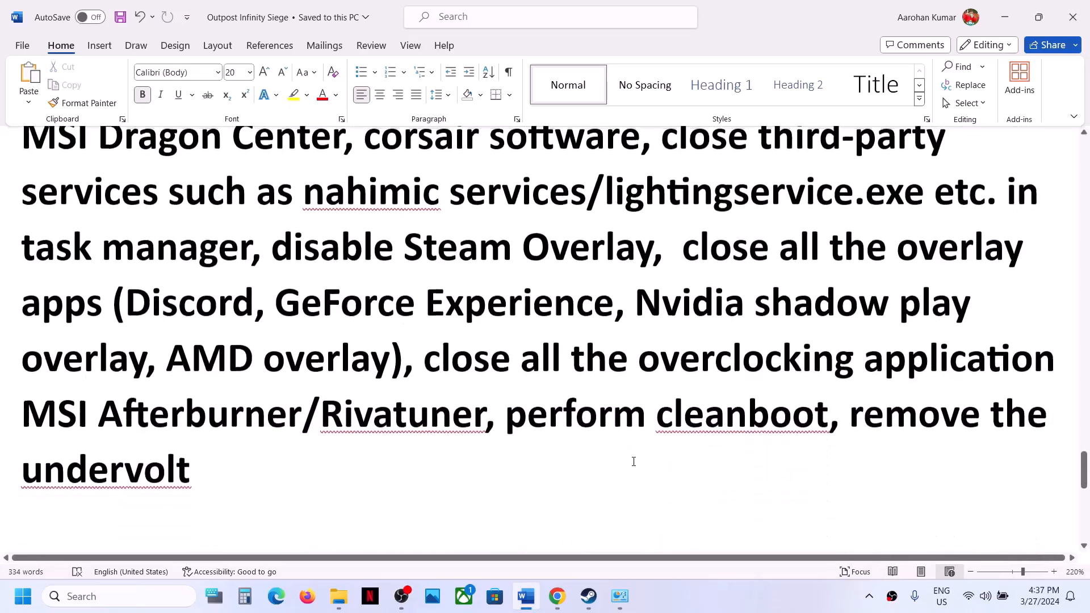
drag(429, 354, 481, 398)
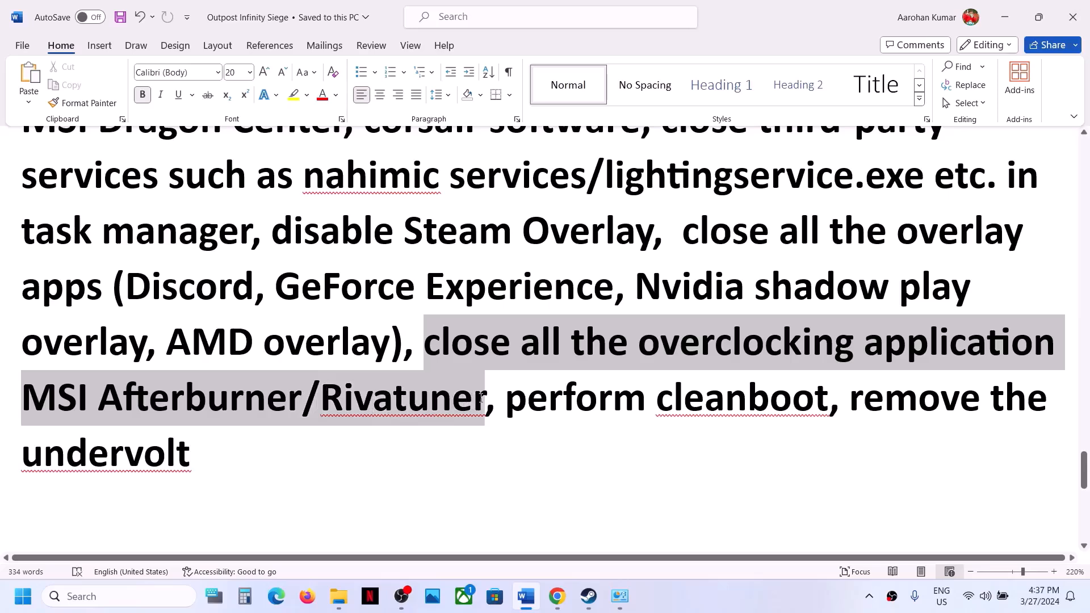
click(650, 343)
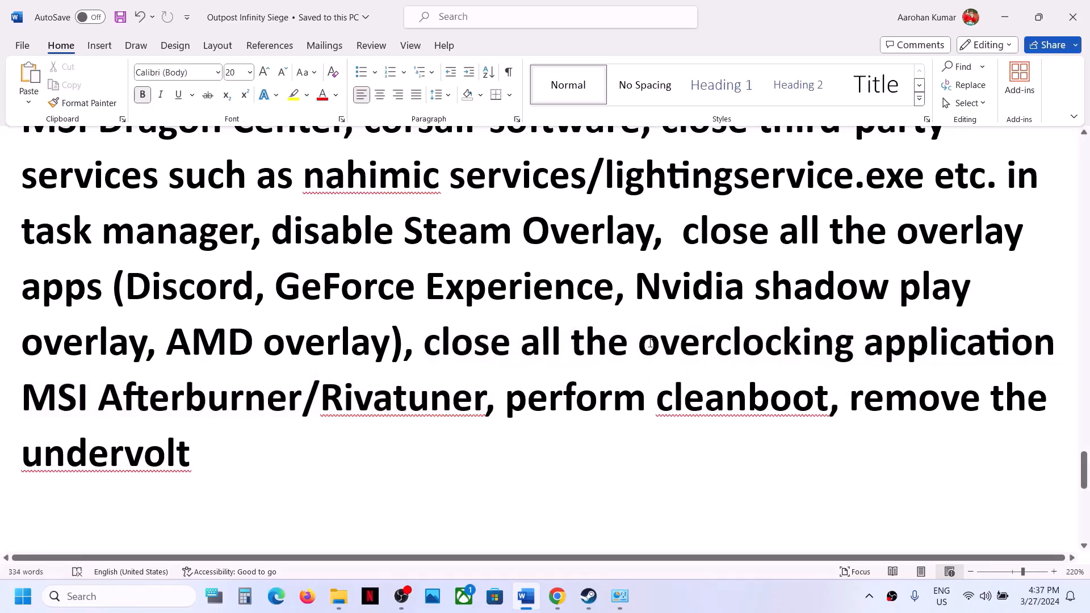
double_click(651, 343)
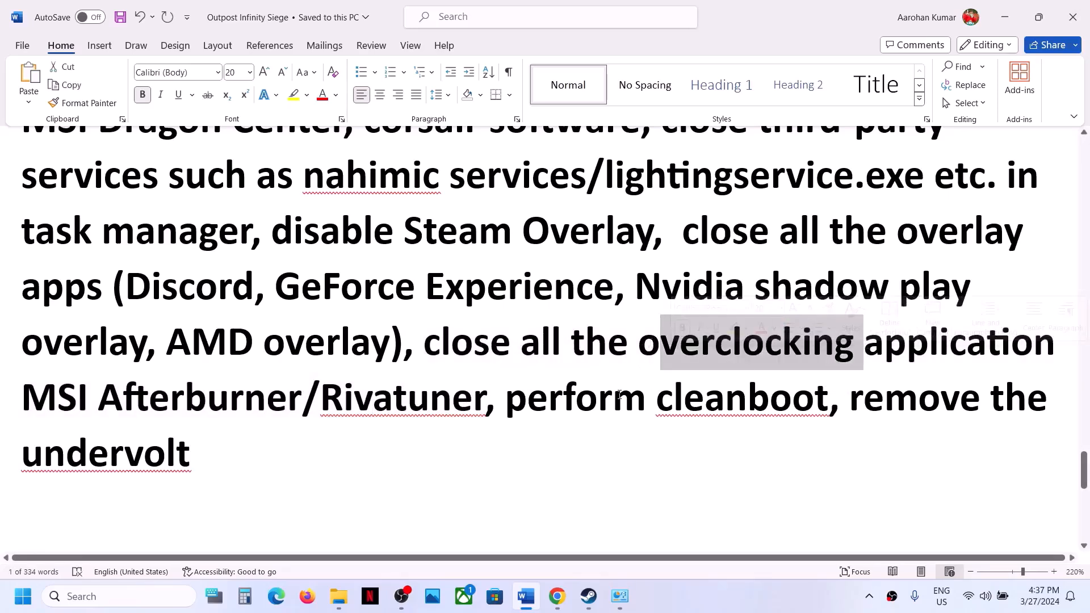
drag(508, 397, 828, 398)
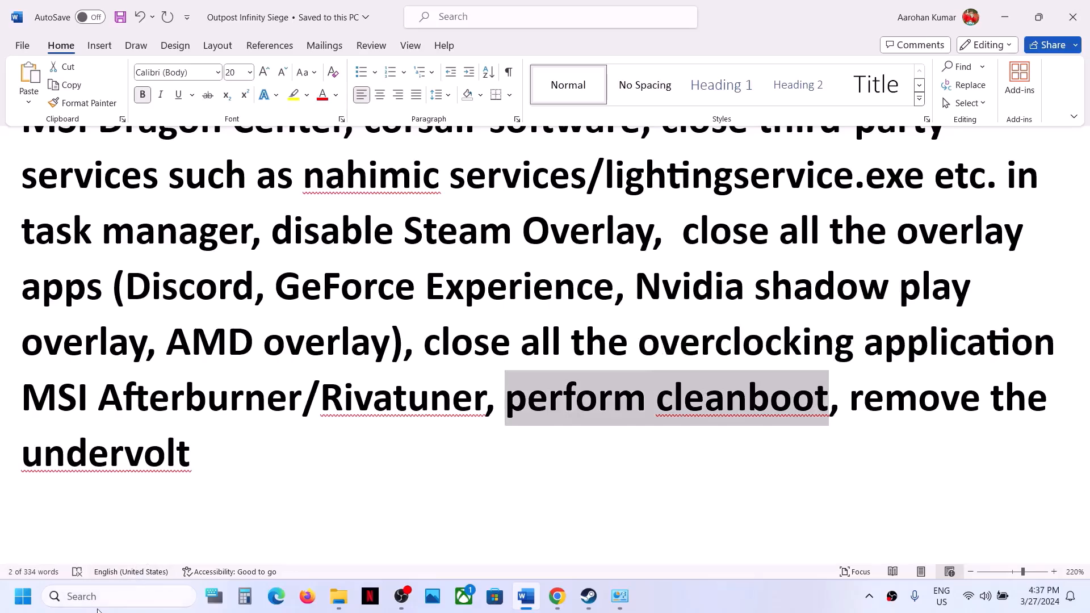
Open System Configuration, hide all Microsoft services, disable all the remaining services and apply the changes
click(98, 598)
text(system Configuration)
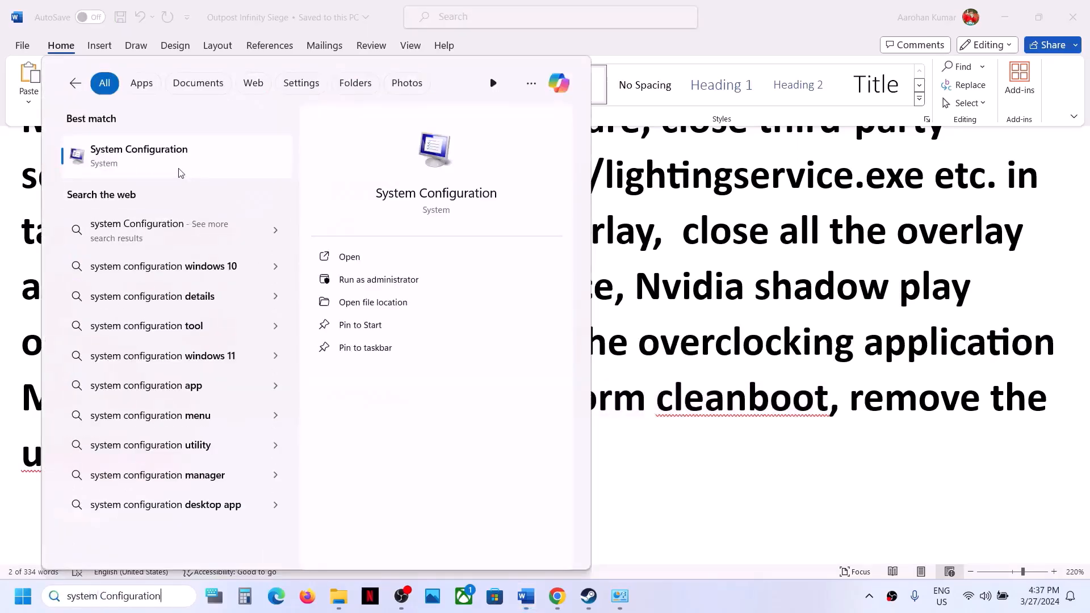
click(181, 170)
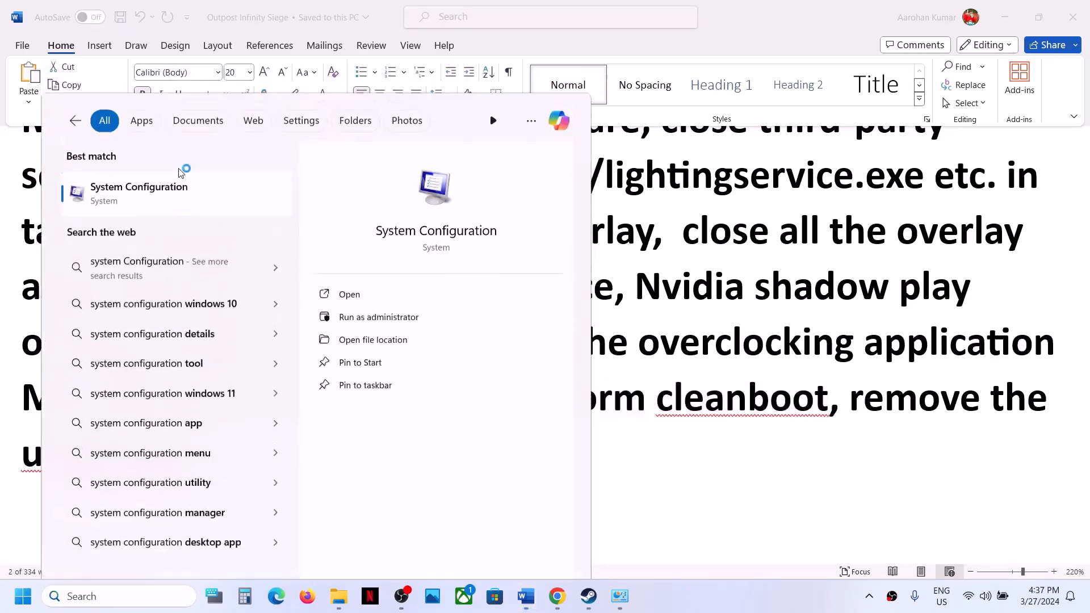
click(442, 190)
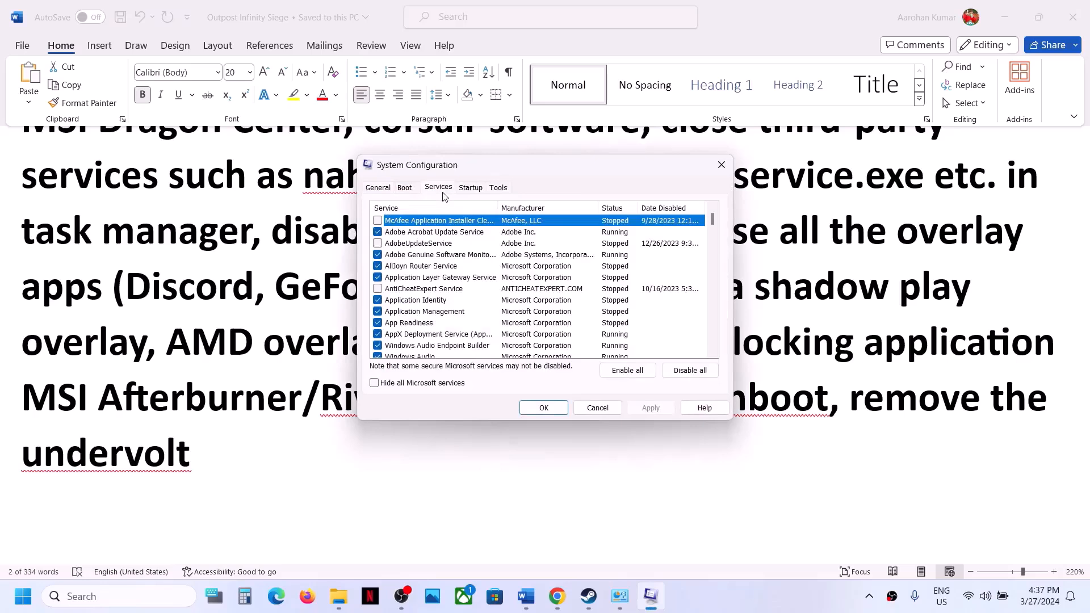
click(374, 383)
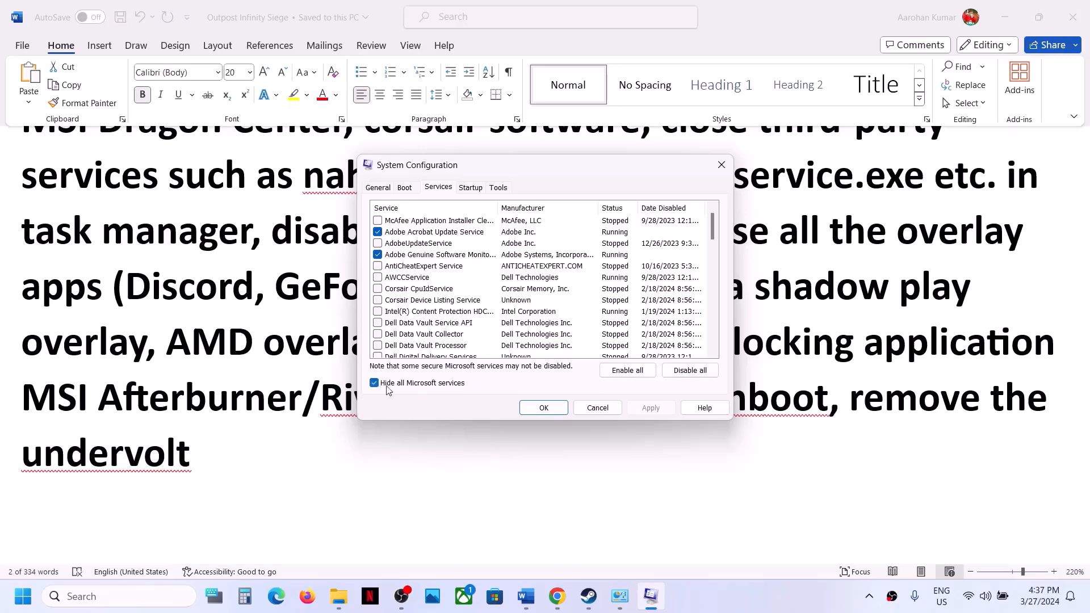
click(687, 370)
click(651, 408)
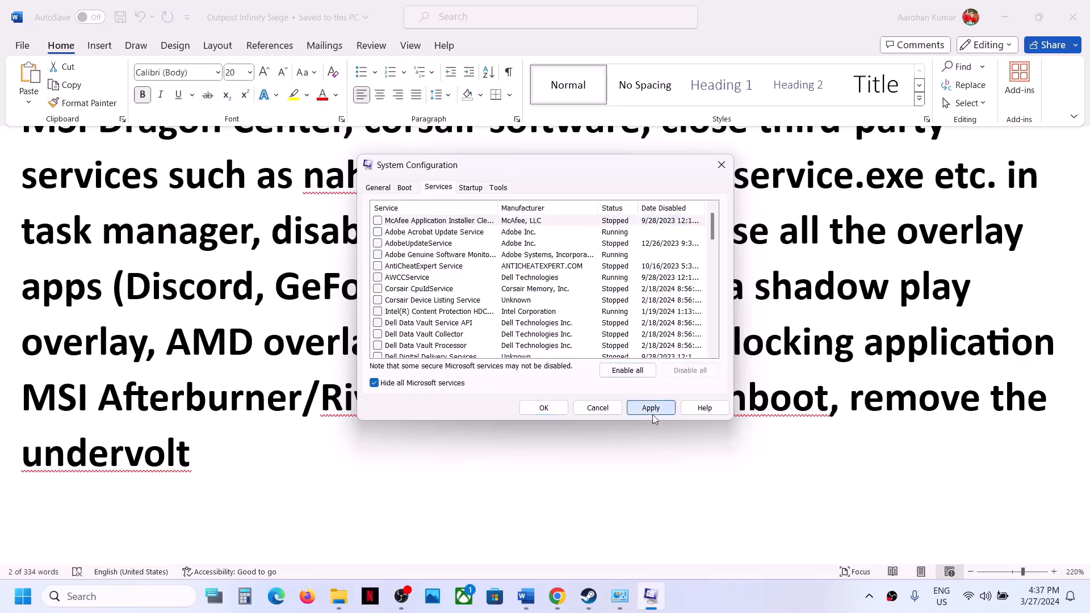
click(543, 406)
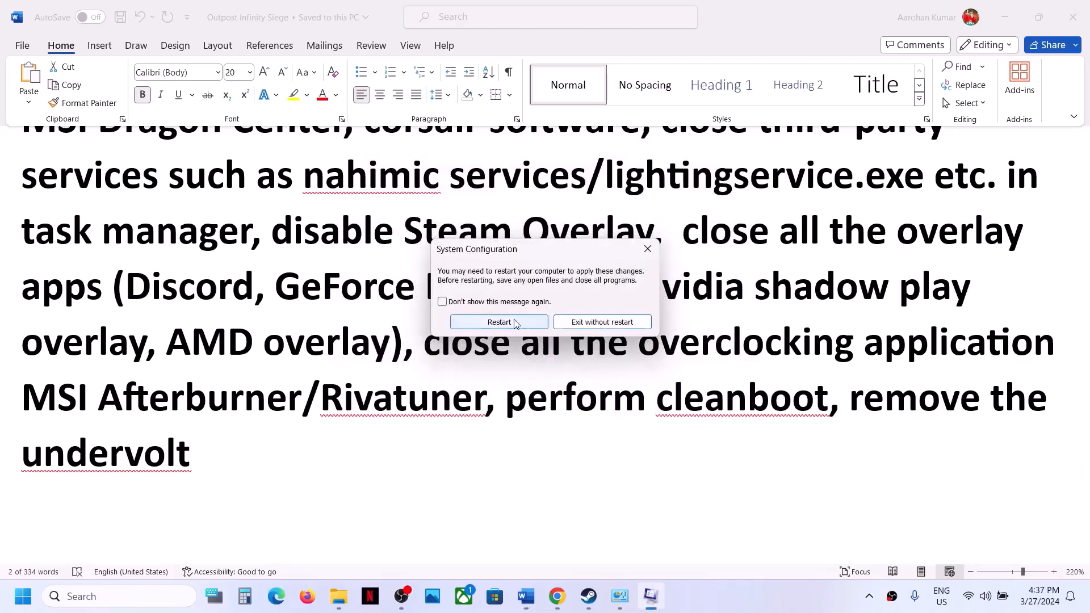
Dismiss the restart prompt without restarting and highlight the Word document's advice on the clean boot and updating Windows
click(647, 249)
drag(829, 398, 543, 396)
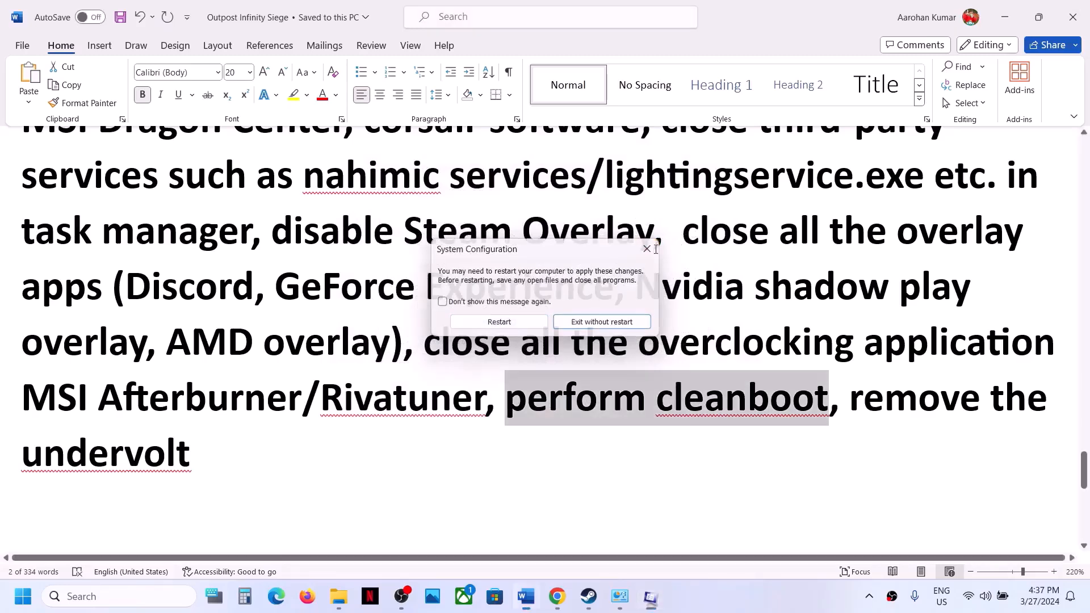
scroll(543, 393, down, 3)
drag(281, 398, 579, 411)
Check for updates in the Windows Update settings and bring up the computer's restart option
key(super+i)
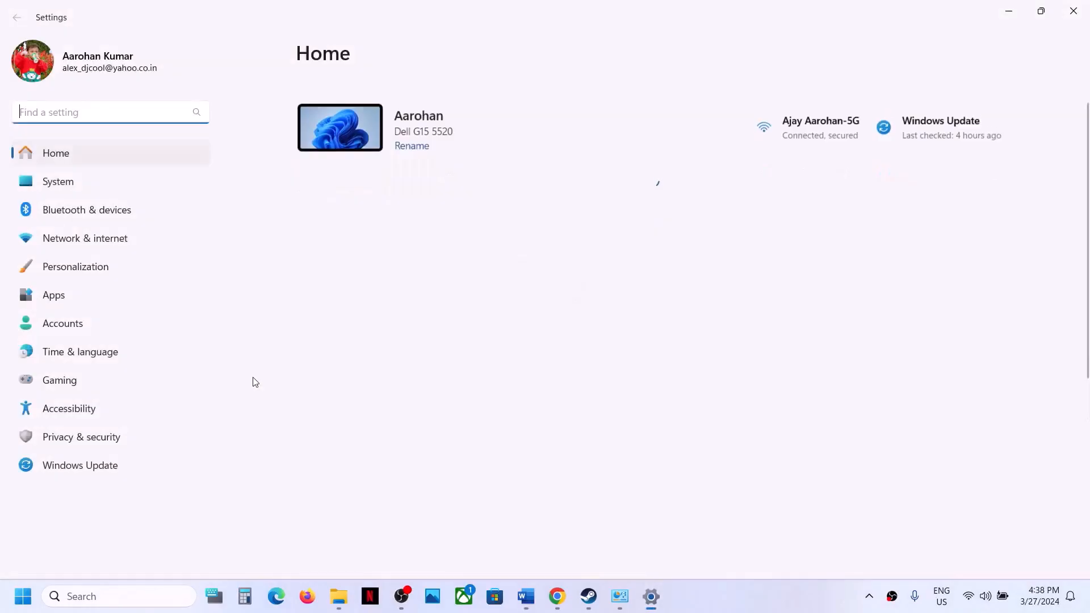
click(85, 462)
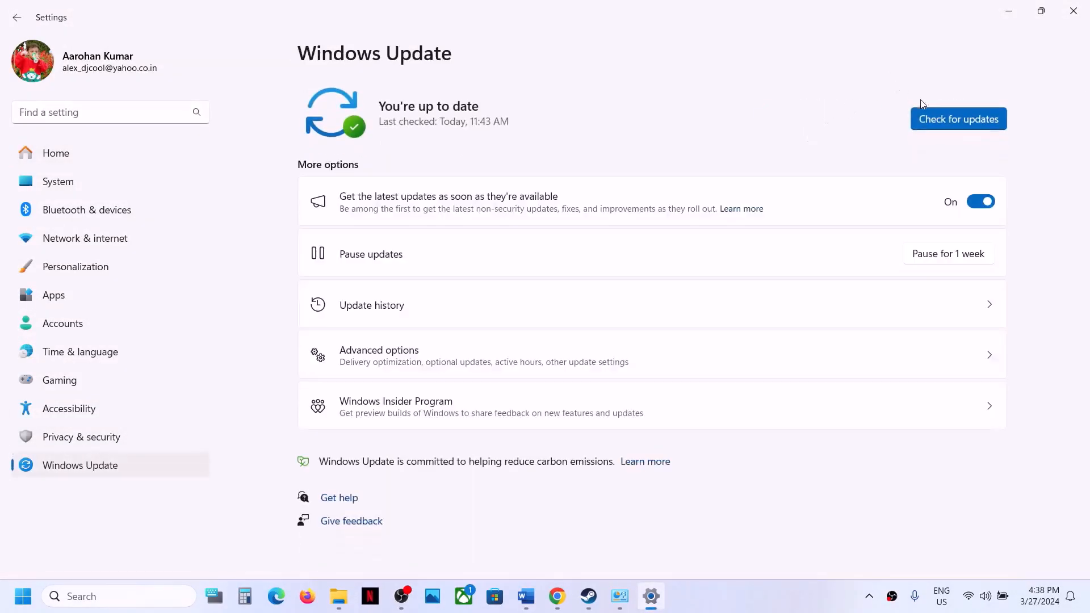
click(928, 114)
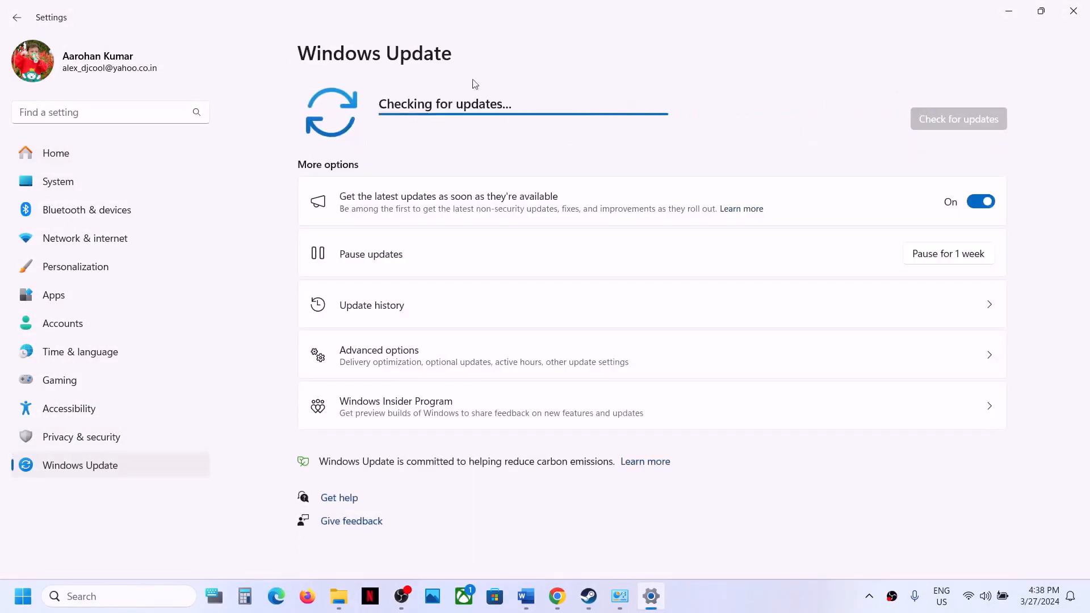
click(22, 596)
click(412, 548)
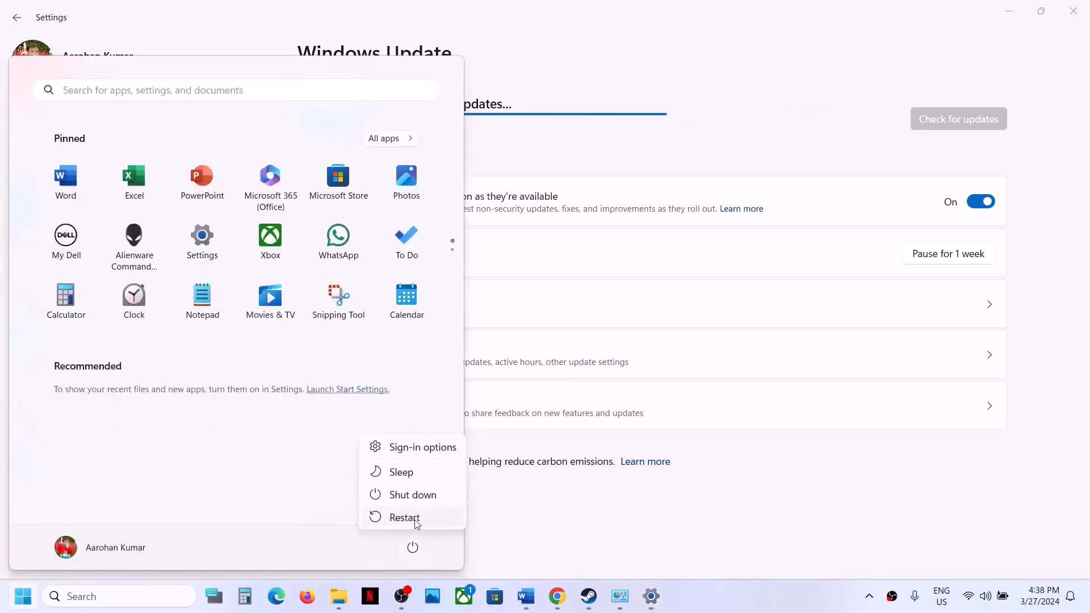
Return to the Word document, review Step 17 on updating the system BIOS and check the laptop's battery charge
click(527, 596)
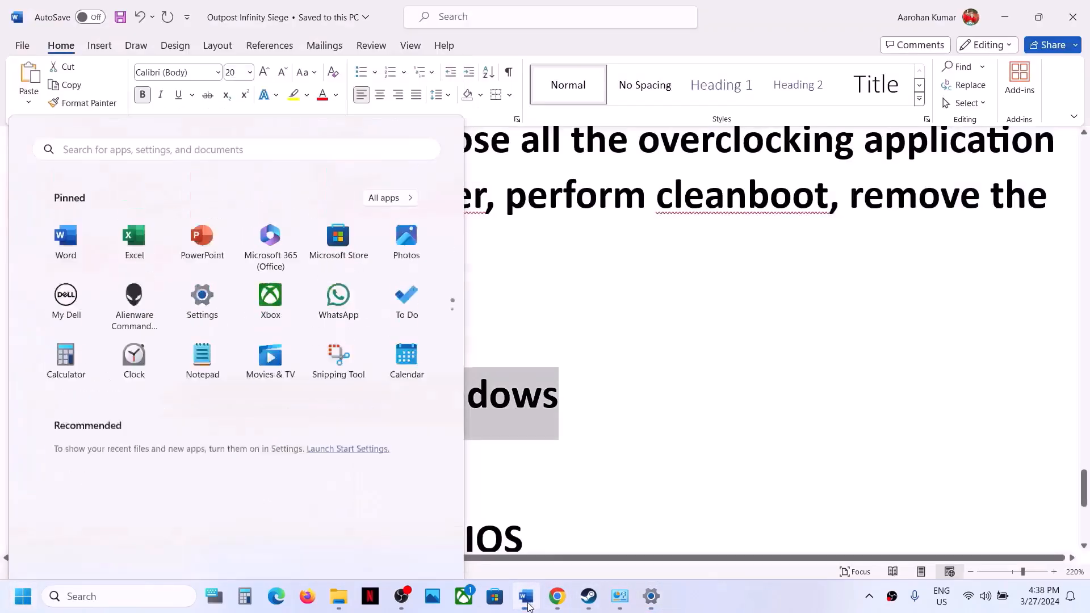
scroll(470, 373, down, 3)
drag(174, 411, 479, 414)
click(597, 414)
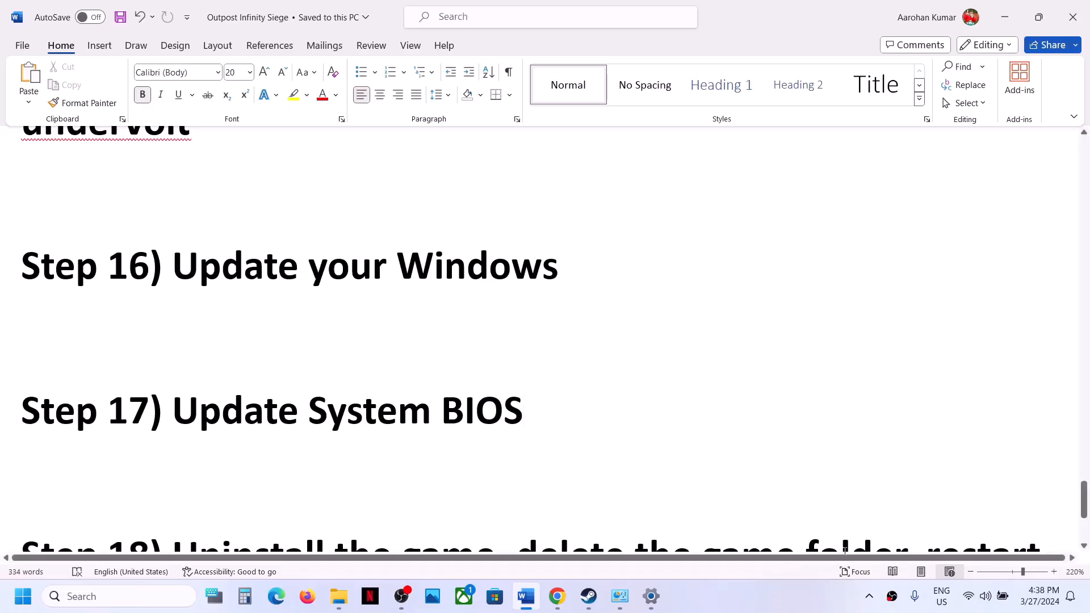
click(1001, 597)
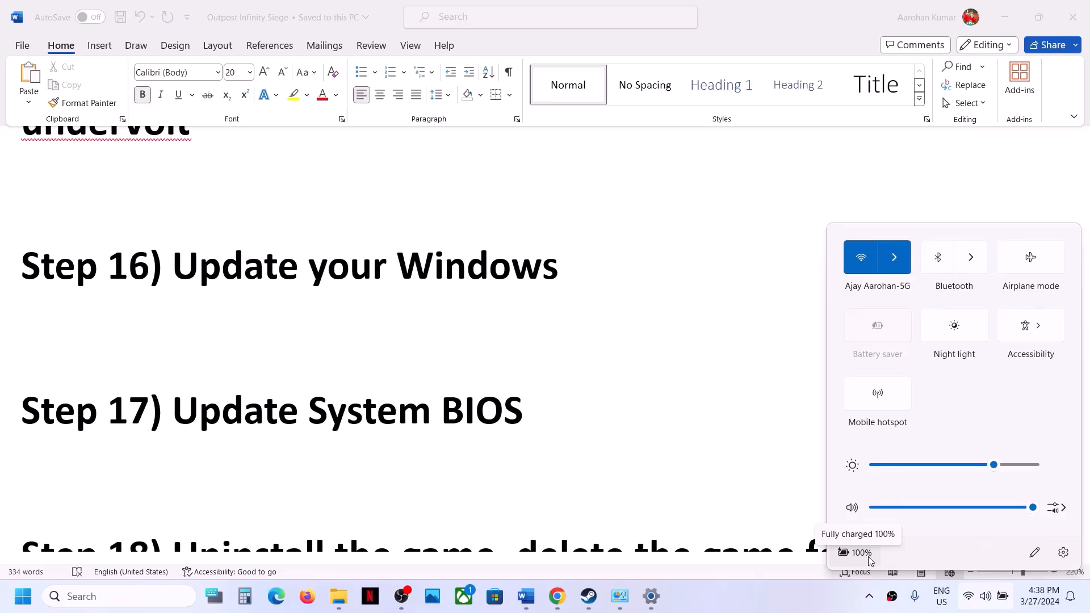
click(453, 463)
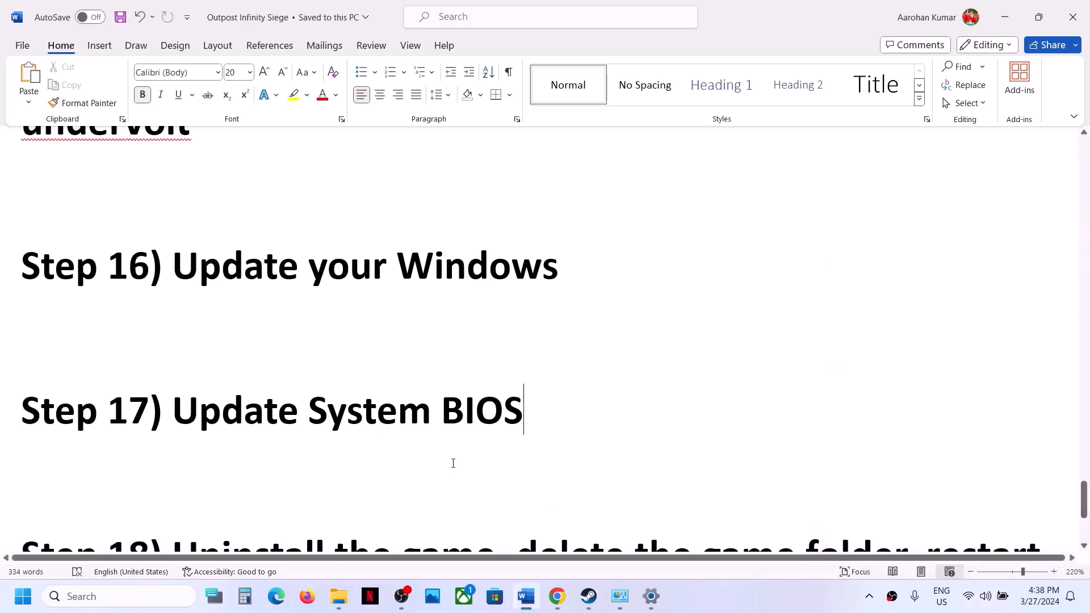
Review the document's Step 18 on reinstalling the game, and show the uninstall option for Outpost: Infinity Siege in Steam
scroll(453, 464, down, 5)
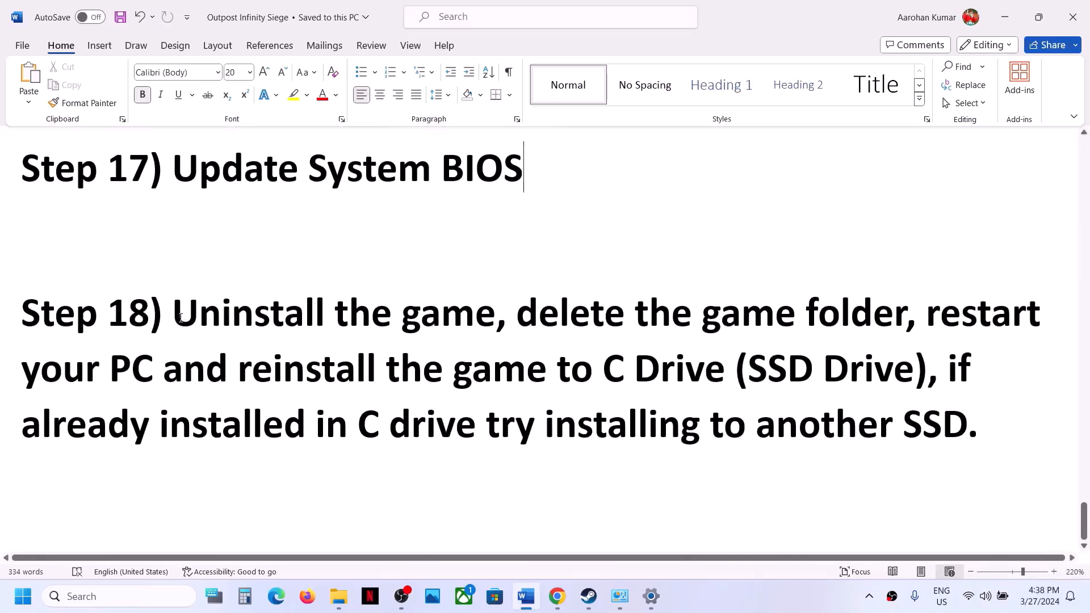
drag(180, 318, 956, 424)
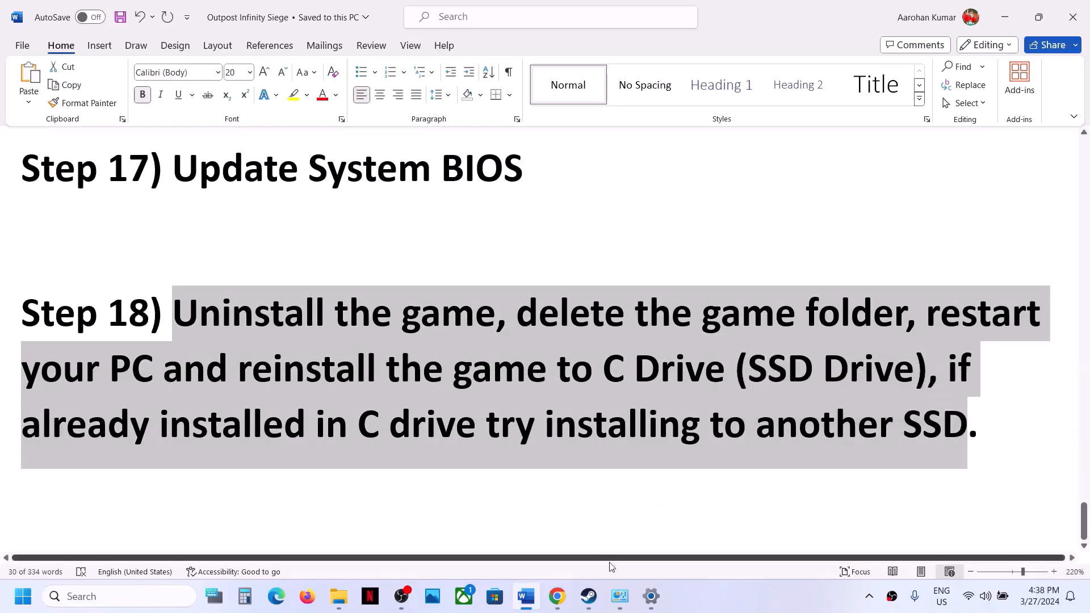
click(589, 596)
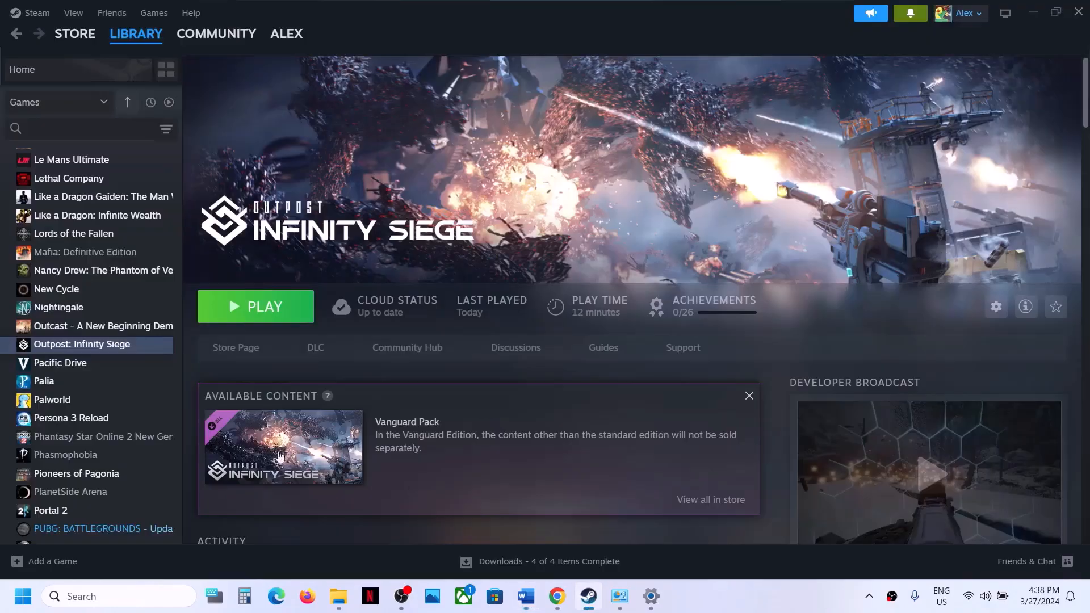
right_click(109, 353)
mouse_move(171, 434)
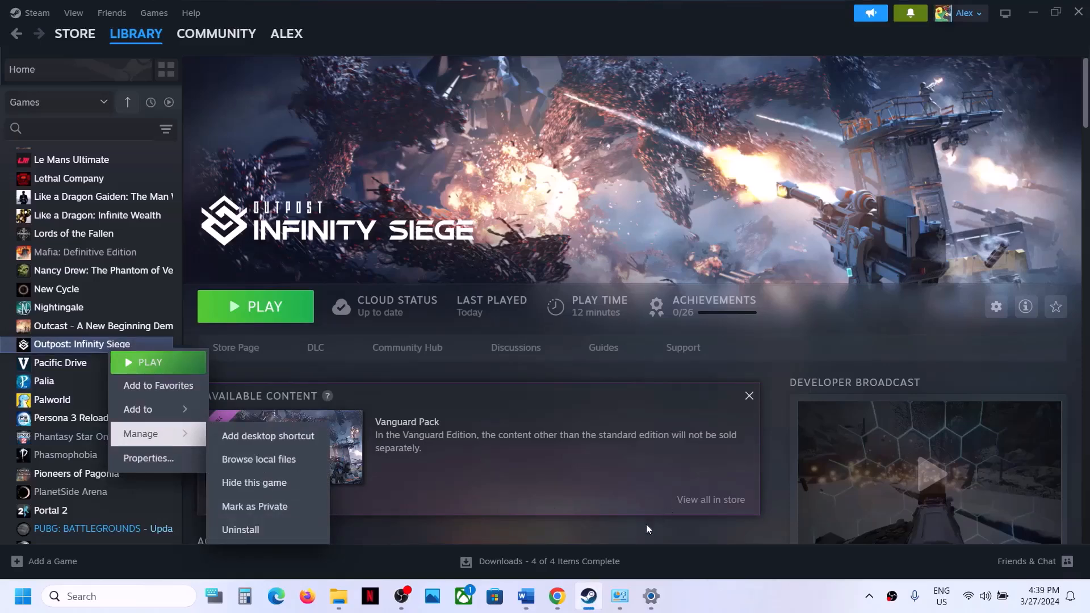
Reread Step 18's advice in Word on deleting the game folder, restarting and reinstalling to the C drive or another SSD, and return to Steam
click(526, 596)
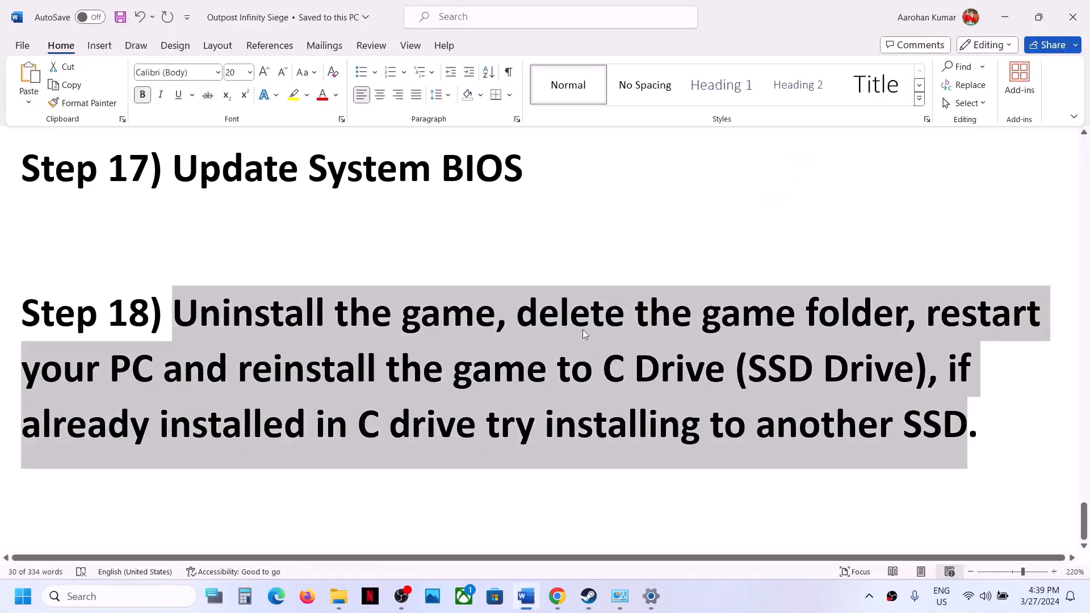
drag(585, 334, 803, 318)
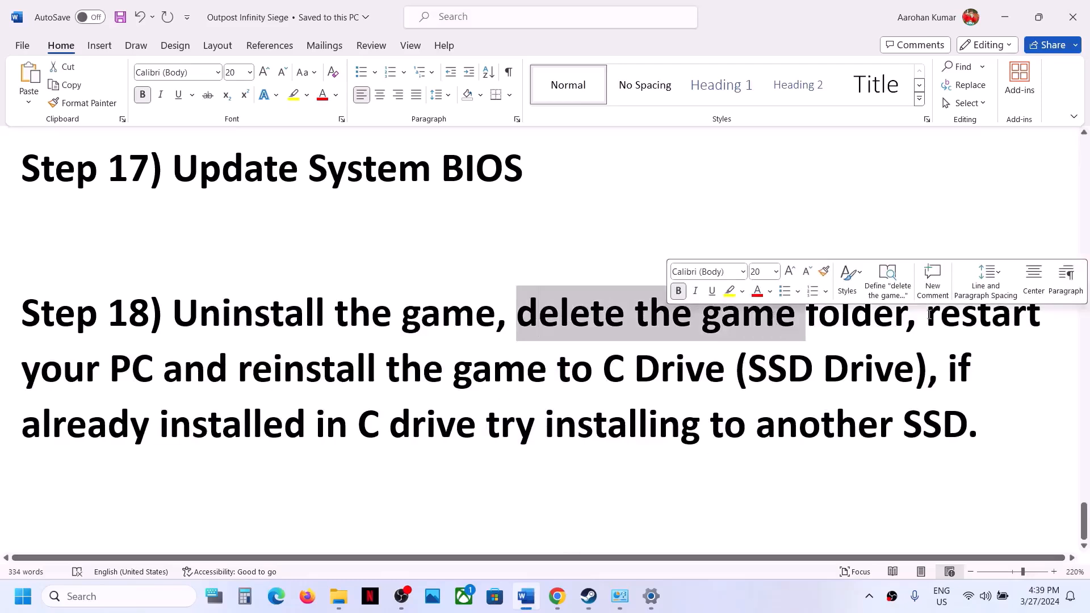
drag(927, 314, 680, 368)
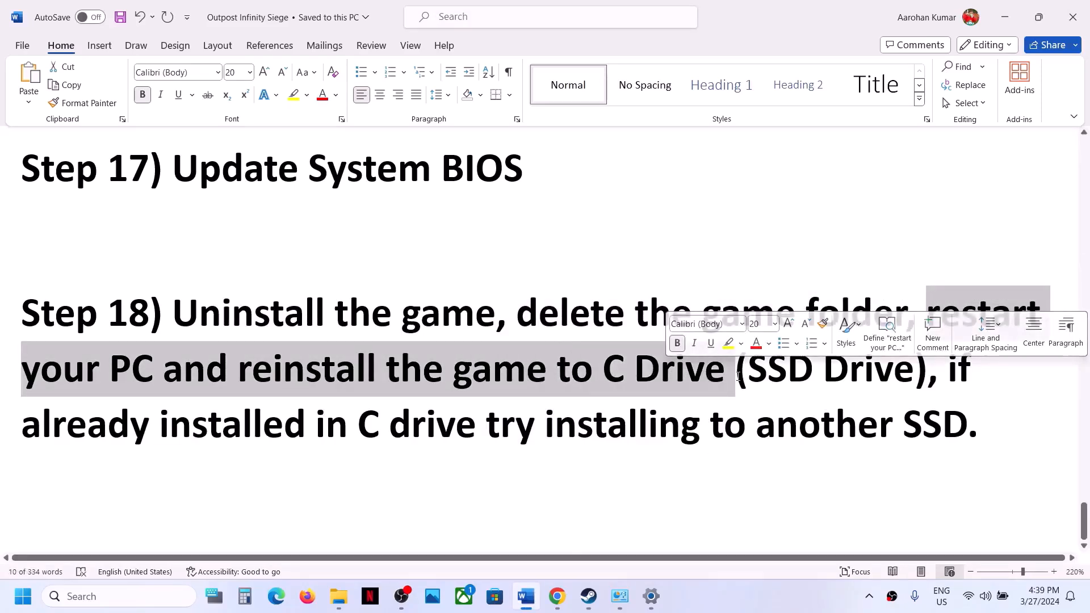
click(526, 368)
drag(603, 369, 818, 373)
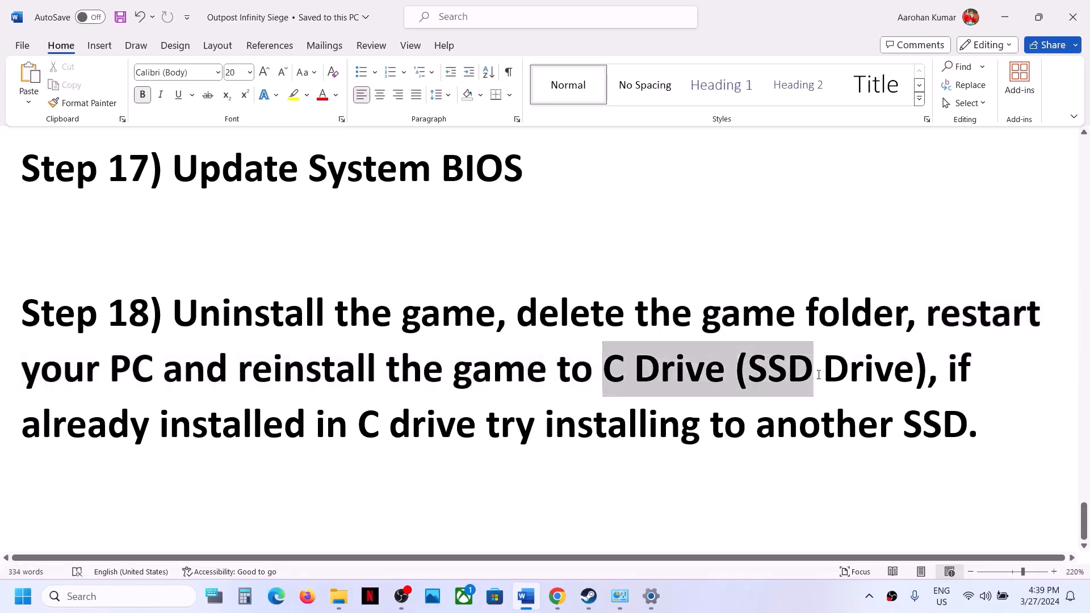
drag(952, 369, 977, 435)
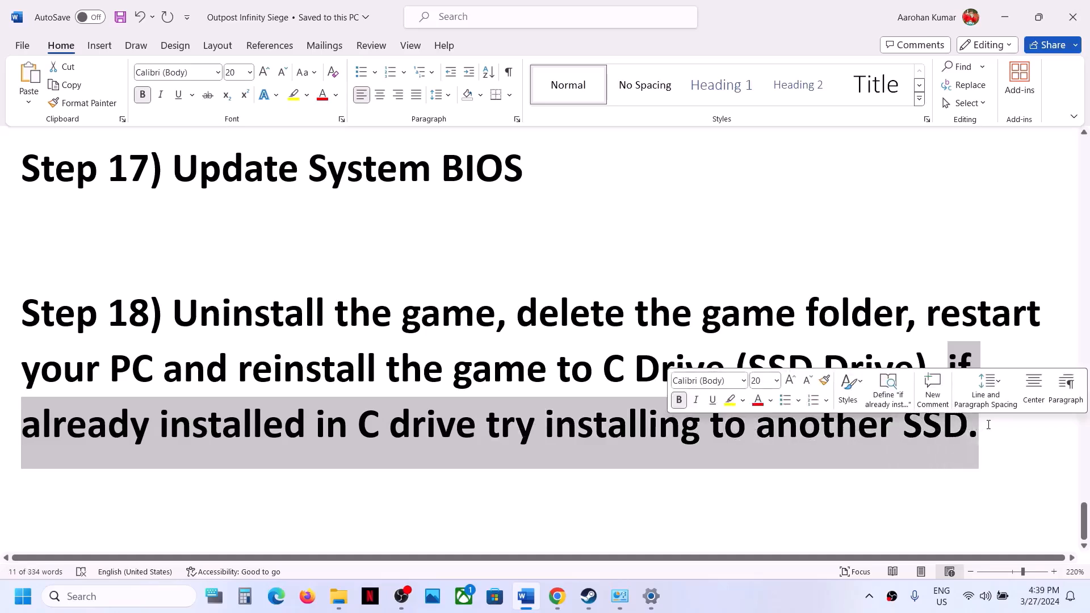
click(589, 596)
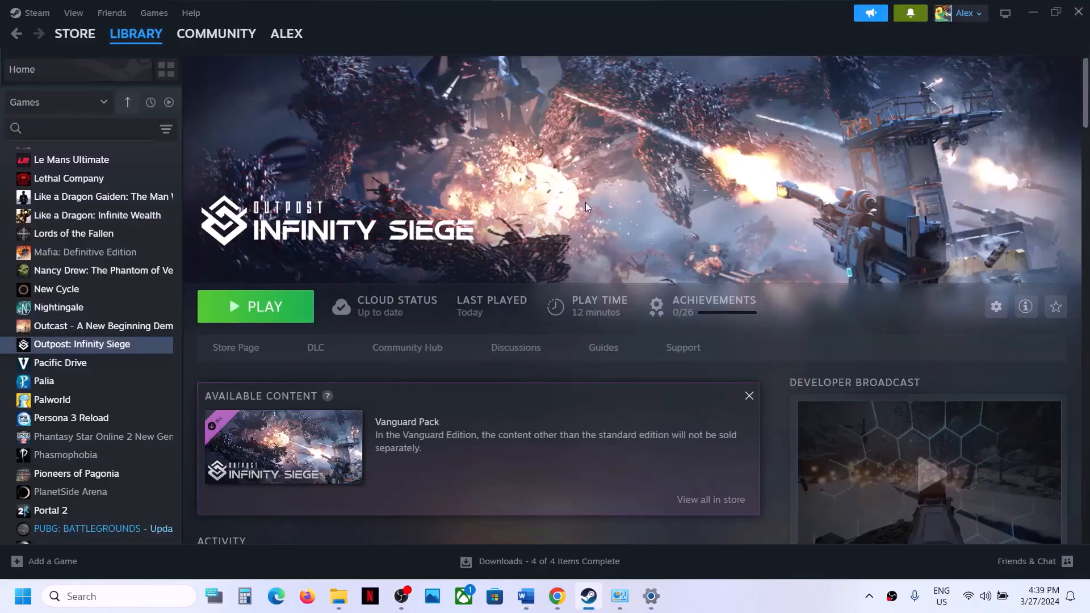